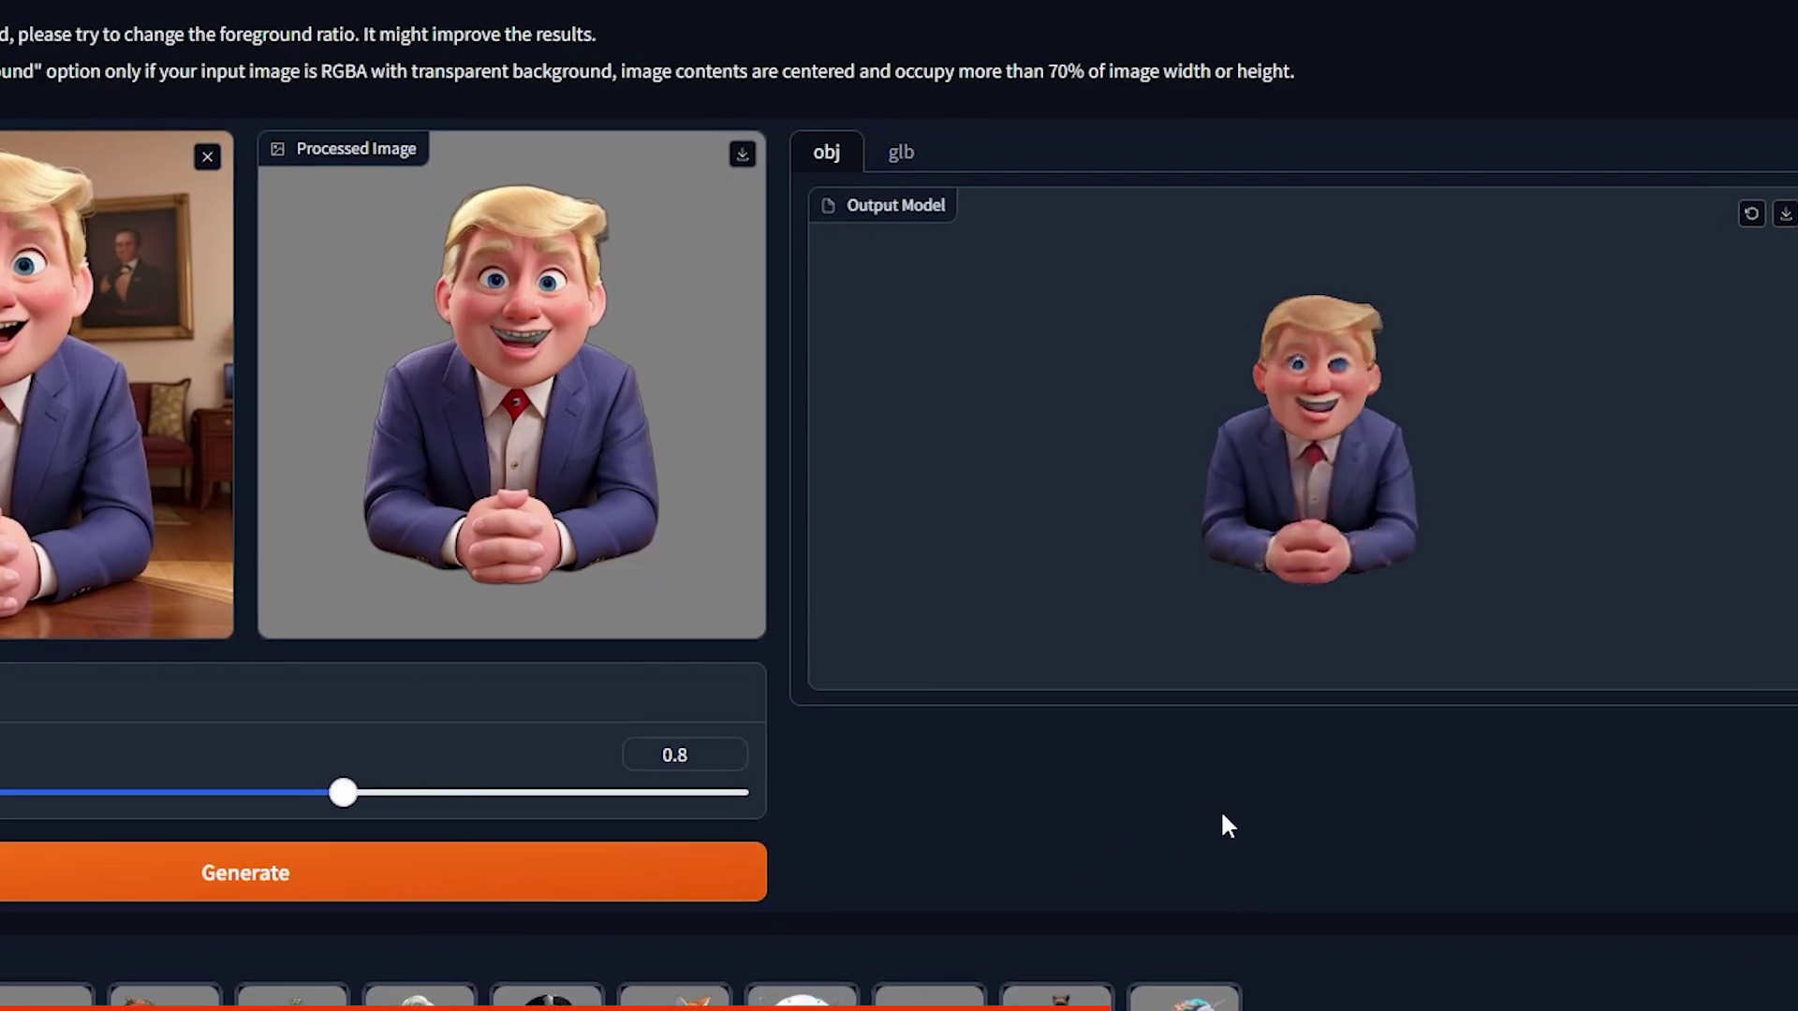
{"action": "left_click_drag", "start_coordinate": [1323, 550], "coordinate": [1255, 589]}
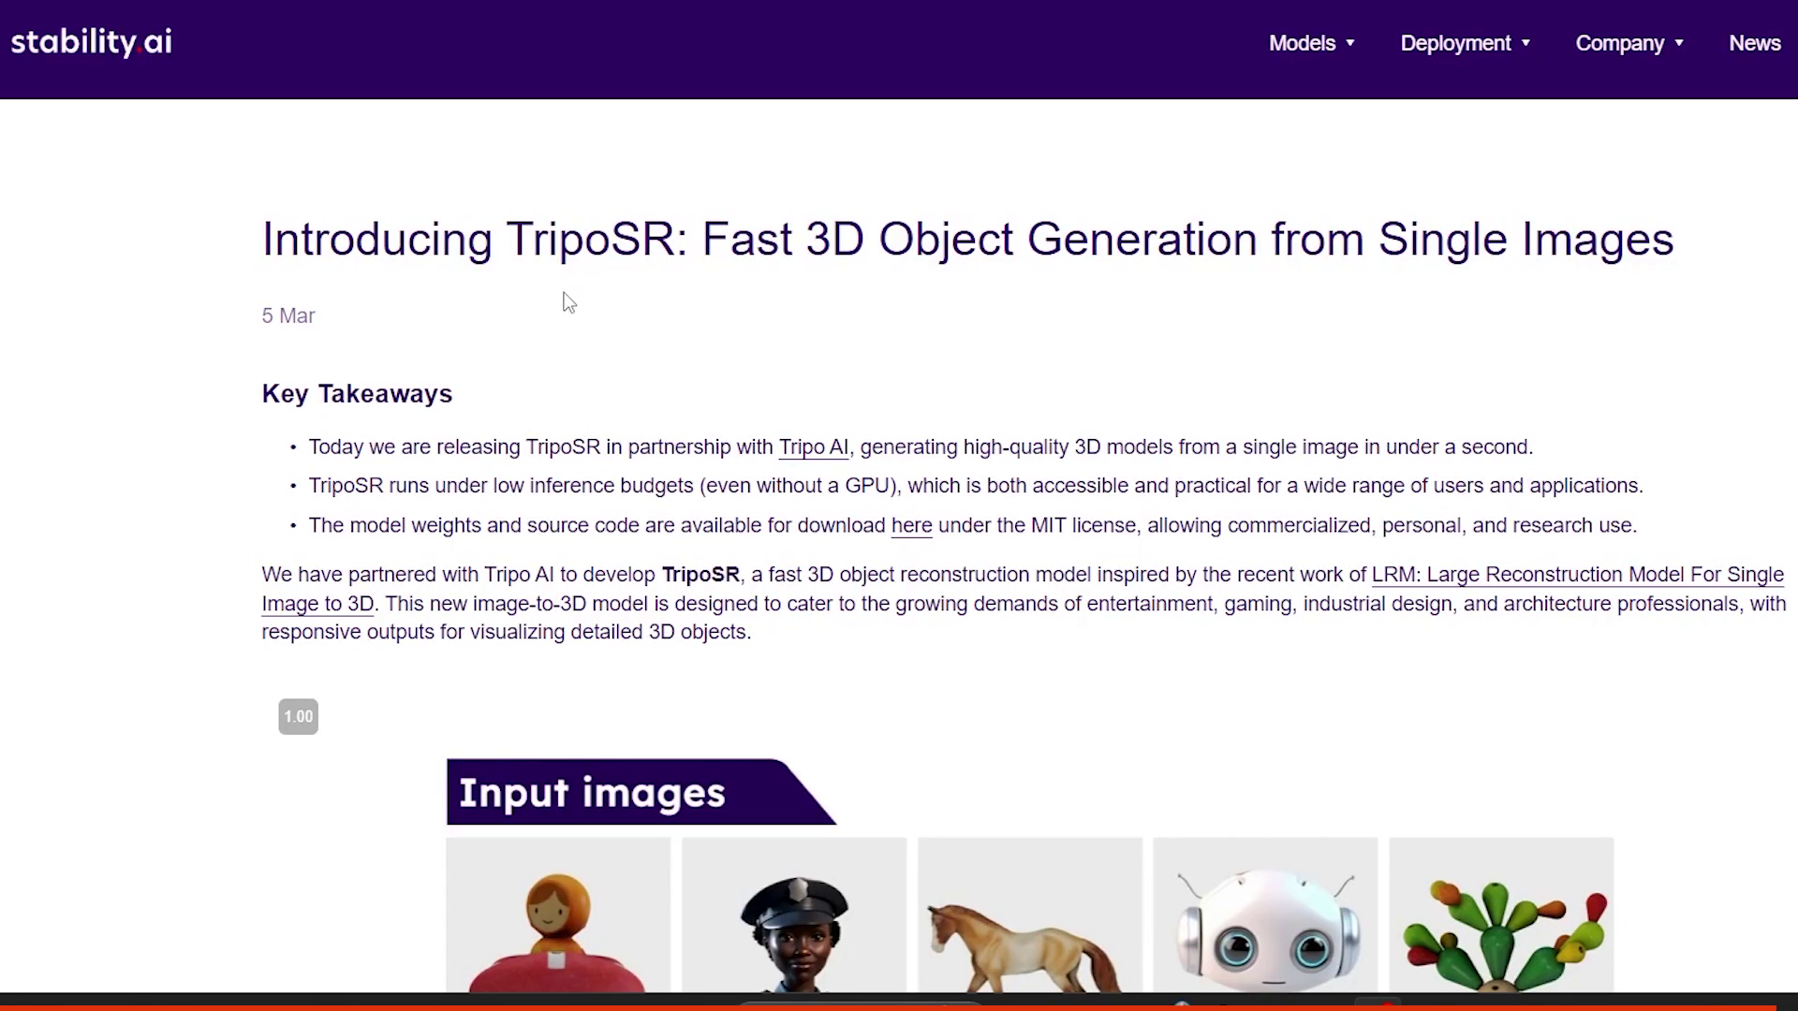
Step: Read the TripoSR announcement's key takeaways and examine its sample outputs, OpenLRM comparison and technical details
{"action": "left_click_drag", "start_coordinate": [264, 239], "coordinate": [1691, 255]}
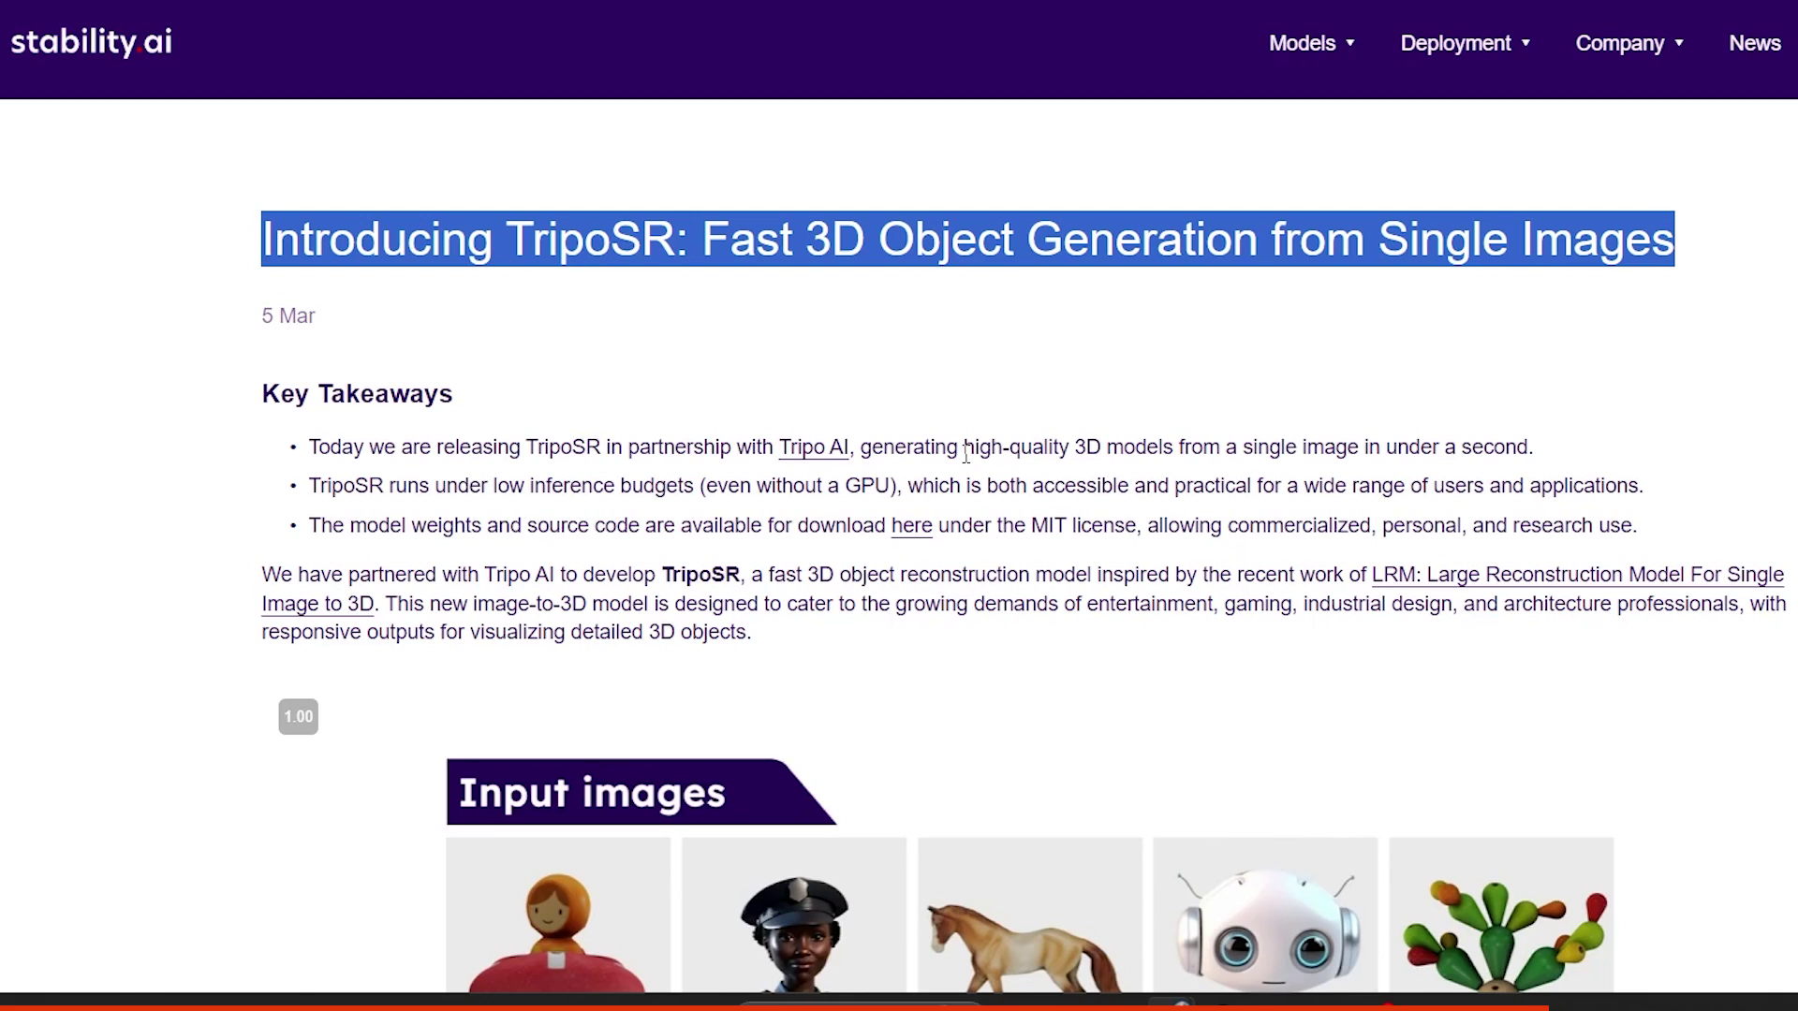
{"action": "left_click_drag", "start_coordinate": [965, 450], "coordinate": [1553, 452]}
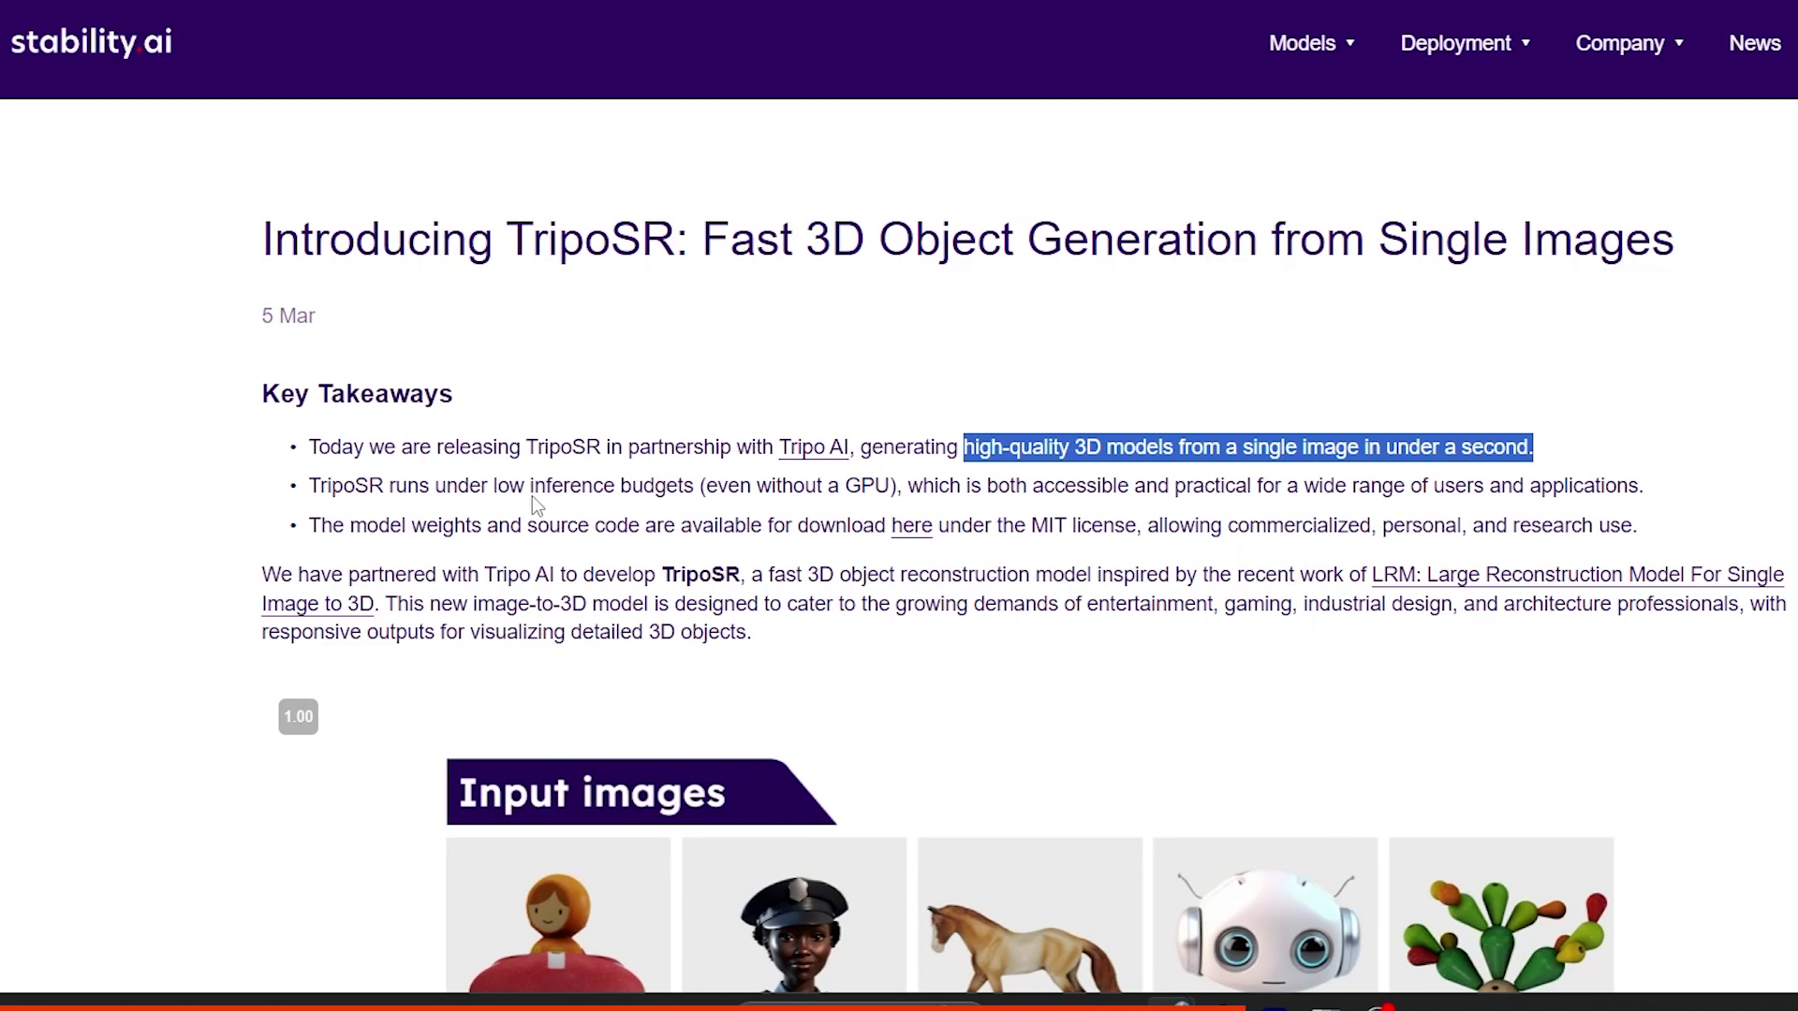
{"action": "left_click_drag", "start_coordinate": [391, 487], "coordinate": [904, 483]}
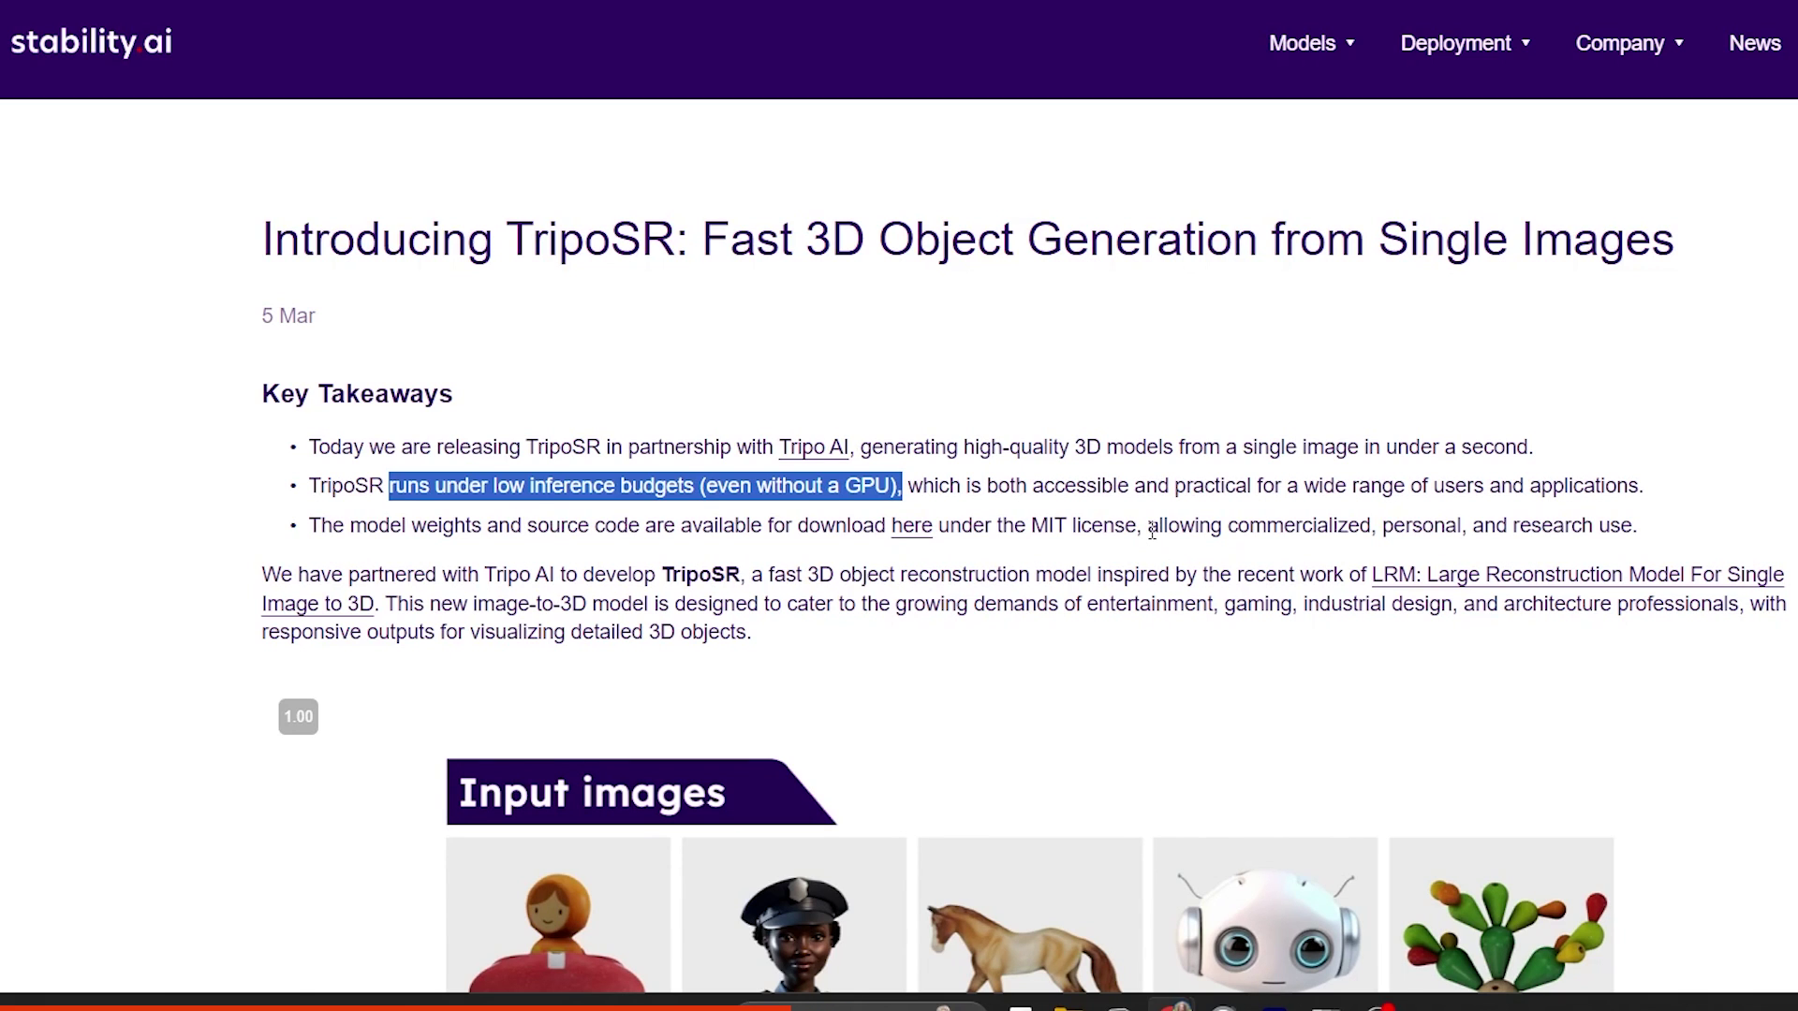
{"action": "left_click_drag", "start_coordinate": [1149, 525], "coordinate": [1753, 521]}
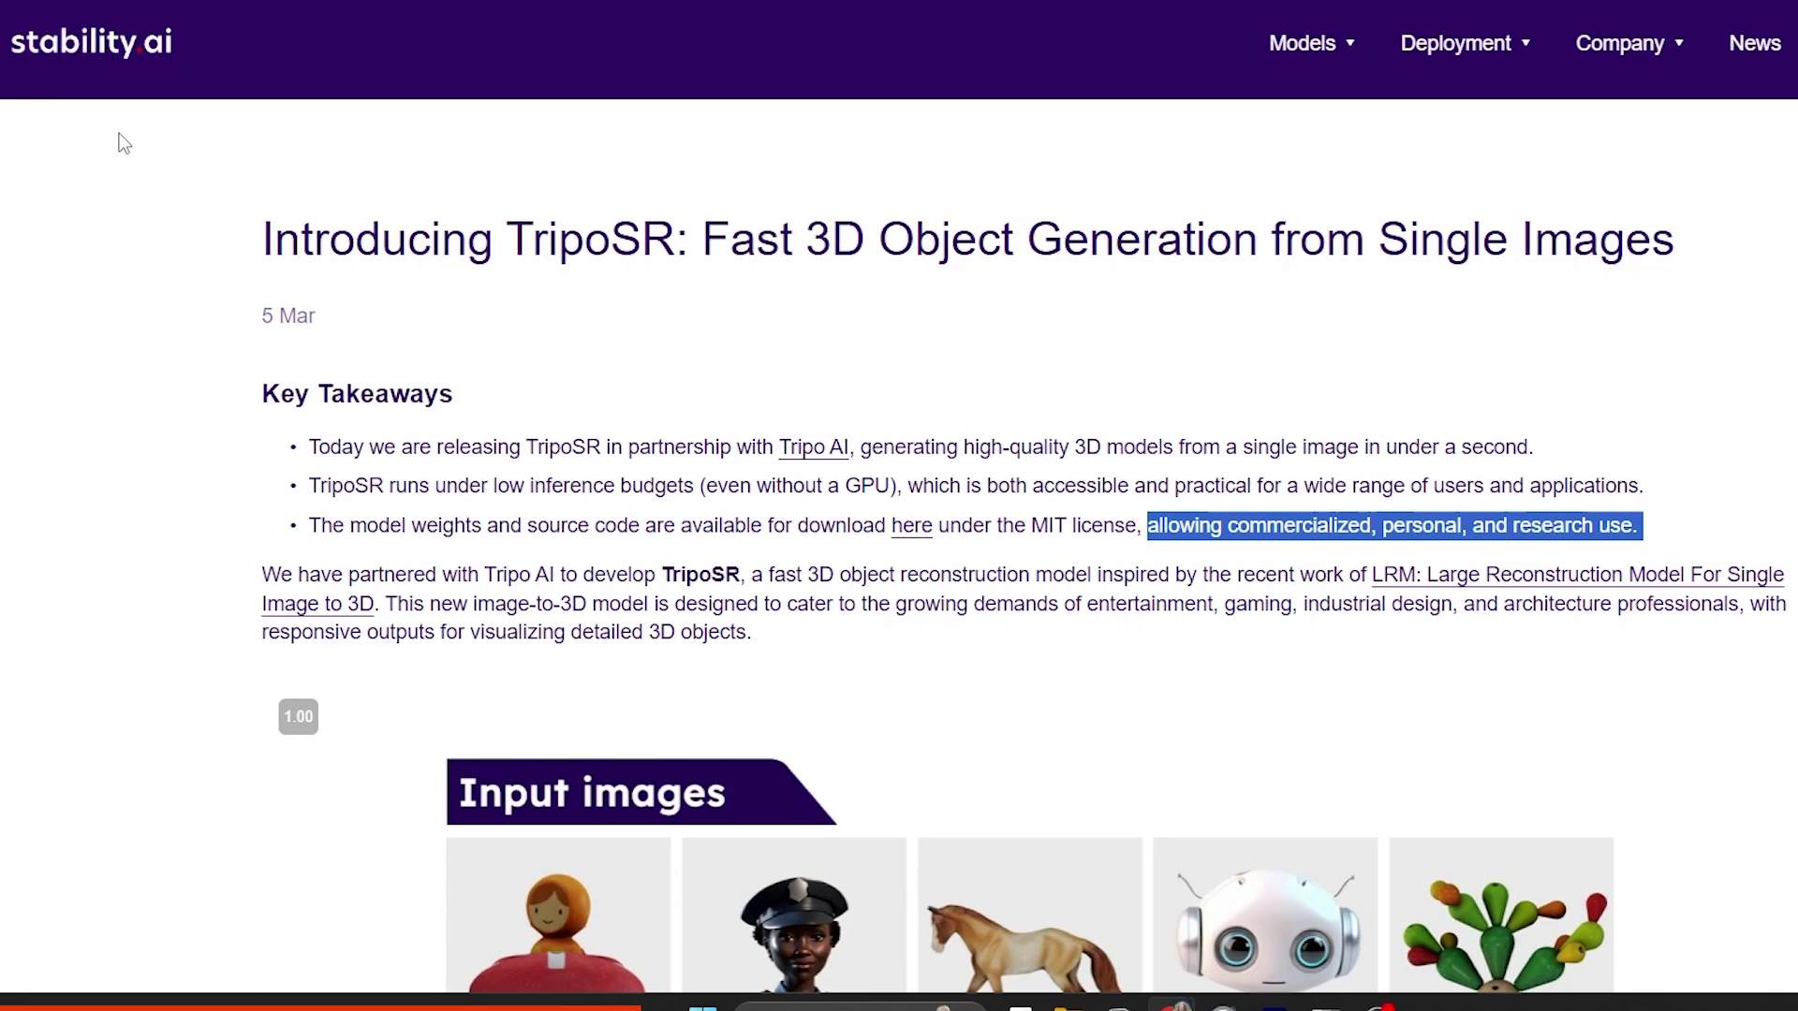
{"action": "left_click_drag", "start_coordinate": [19, 47], "coordinate": [481, 553]}
{"action": "left_click", "coordinate": [483, 571]}
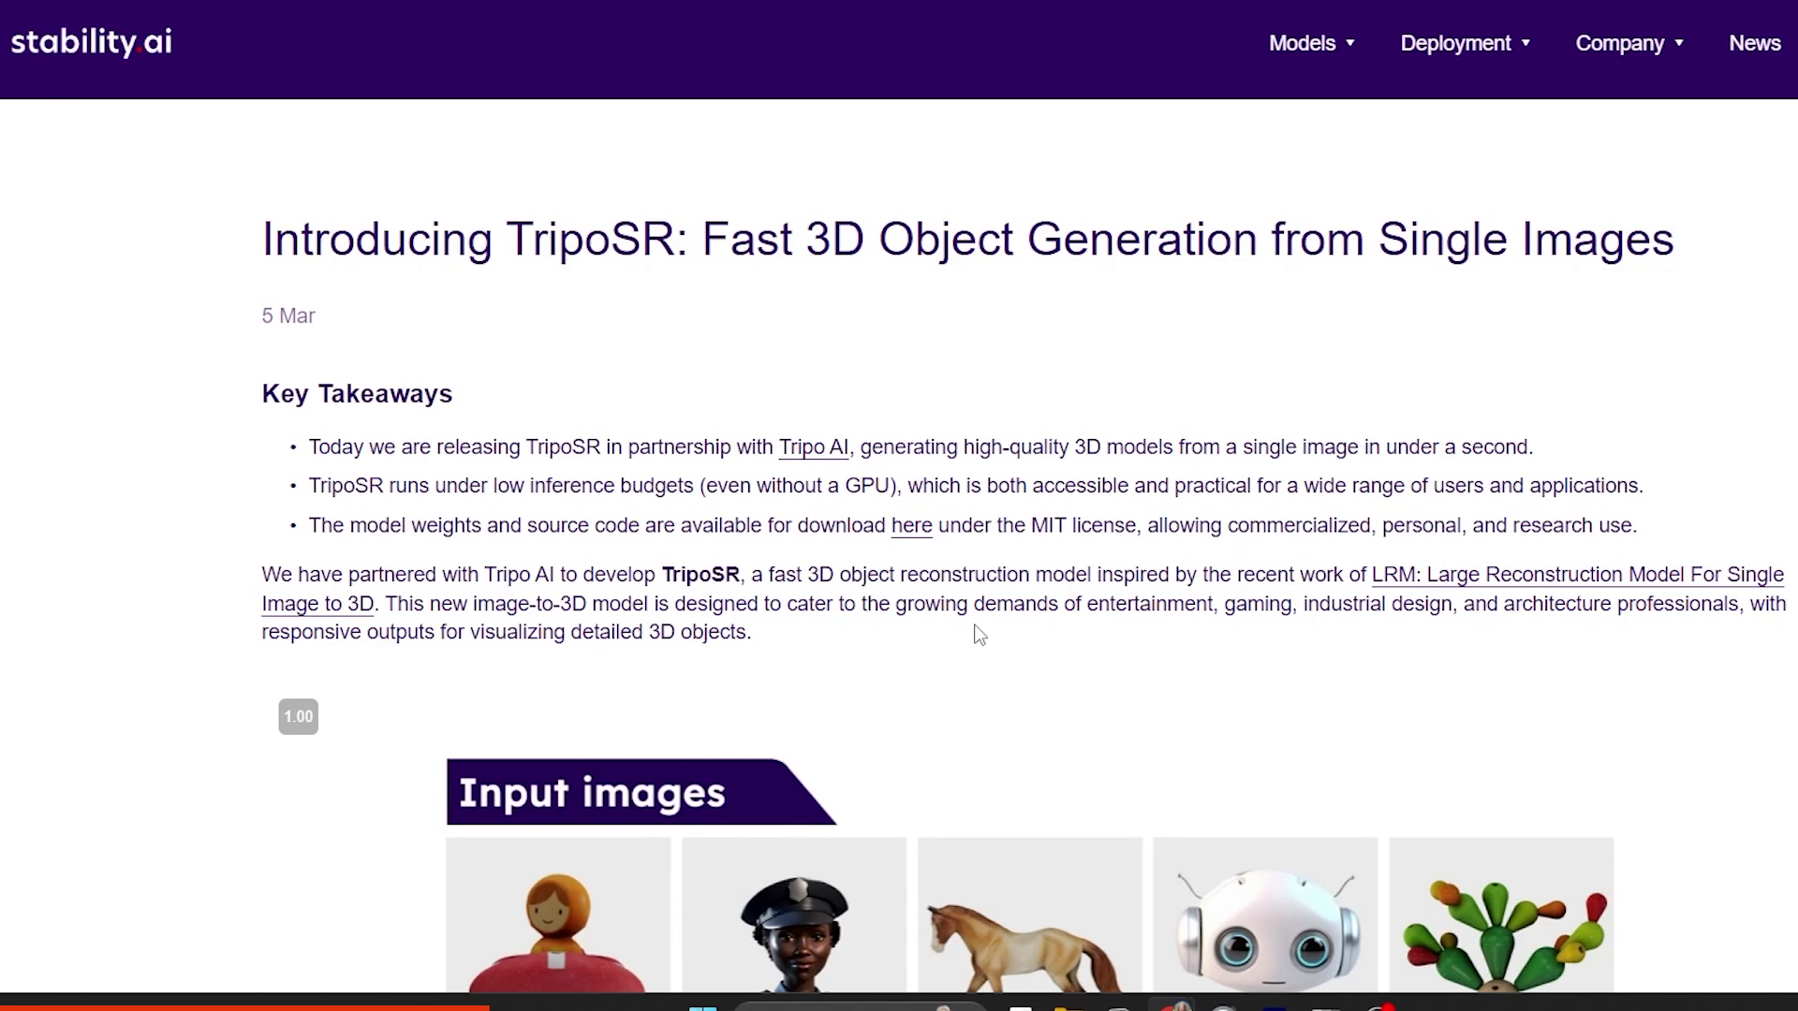
{"action": "scroll", "coordinate": [995, 654], "scroll_direction": "down", "scroll_amount": 6}
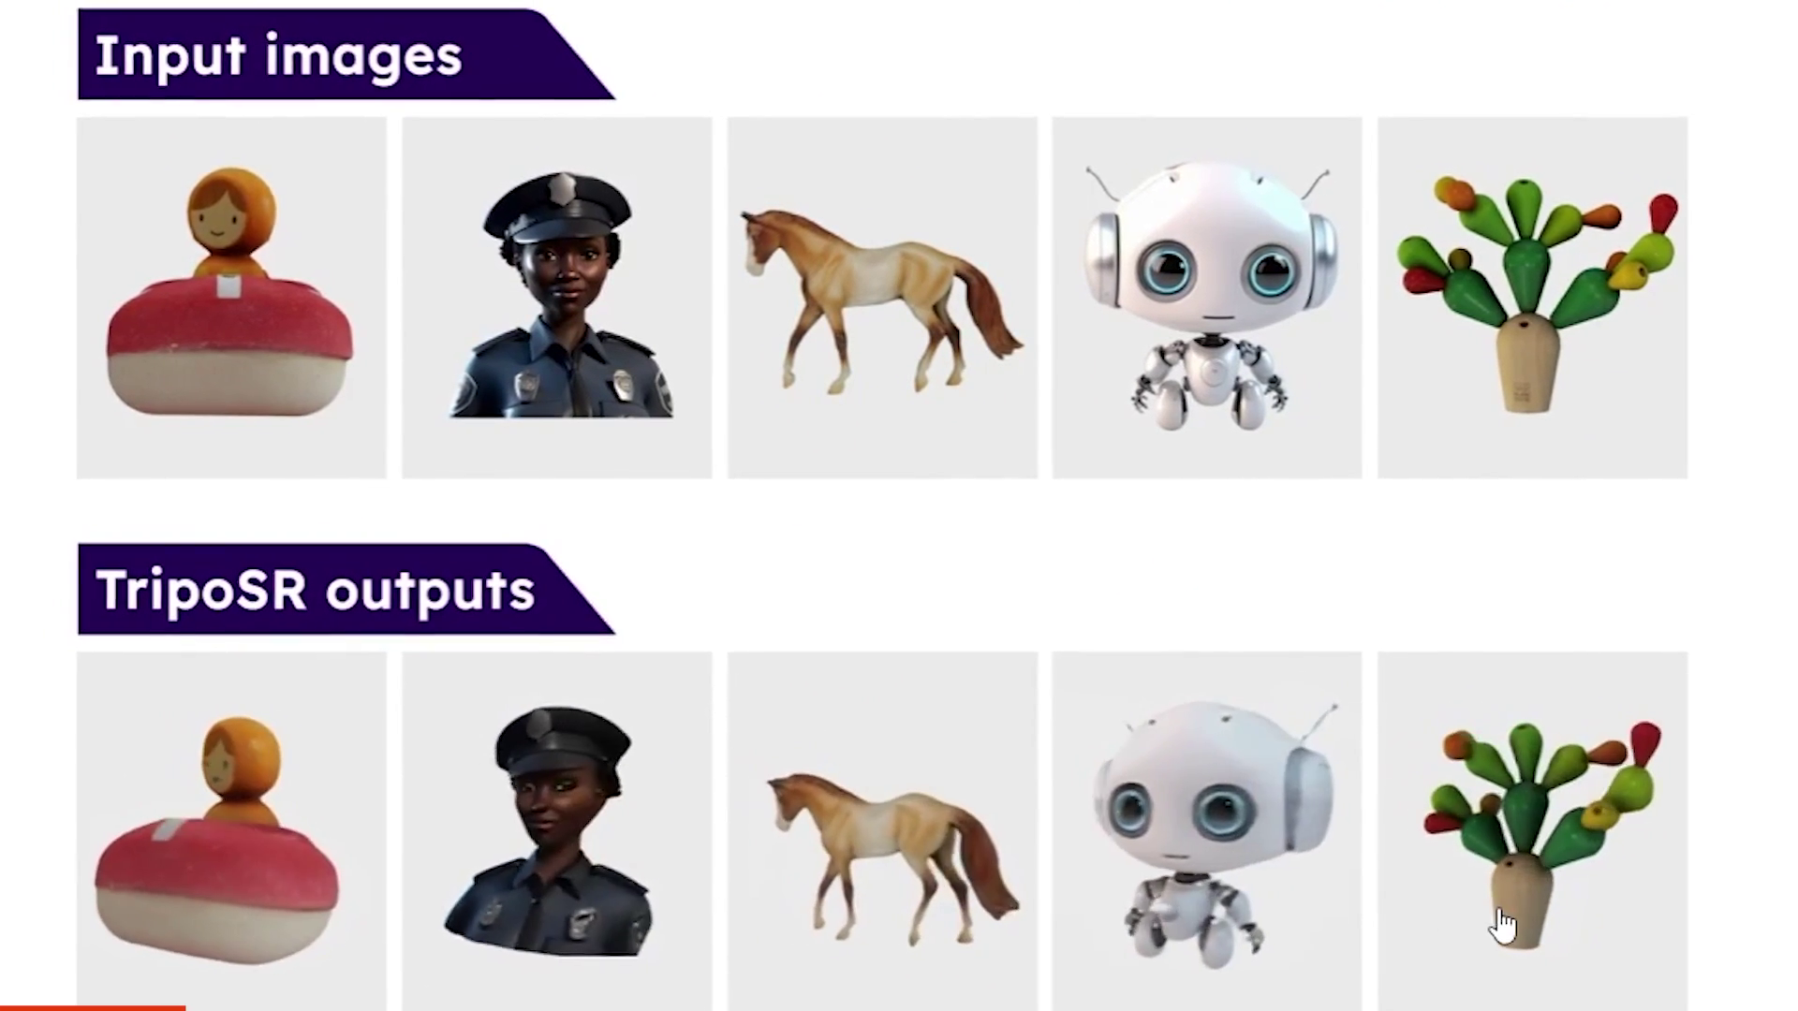
{"action": "scroll", "coordinate": [1723, 931], "scroll_direction": "down", "scroll_amount": 10}
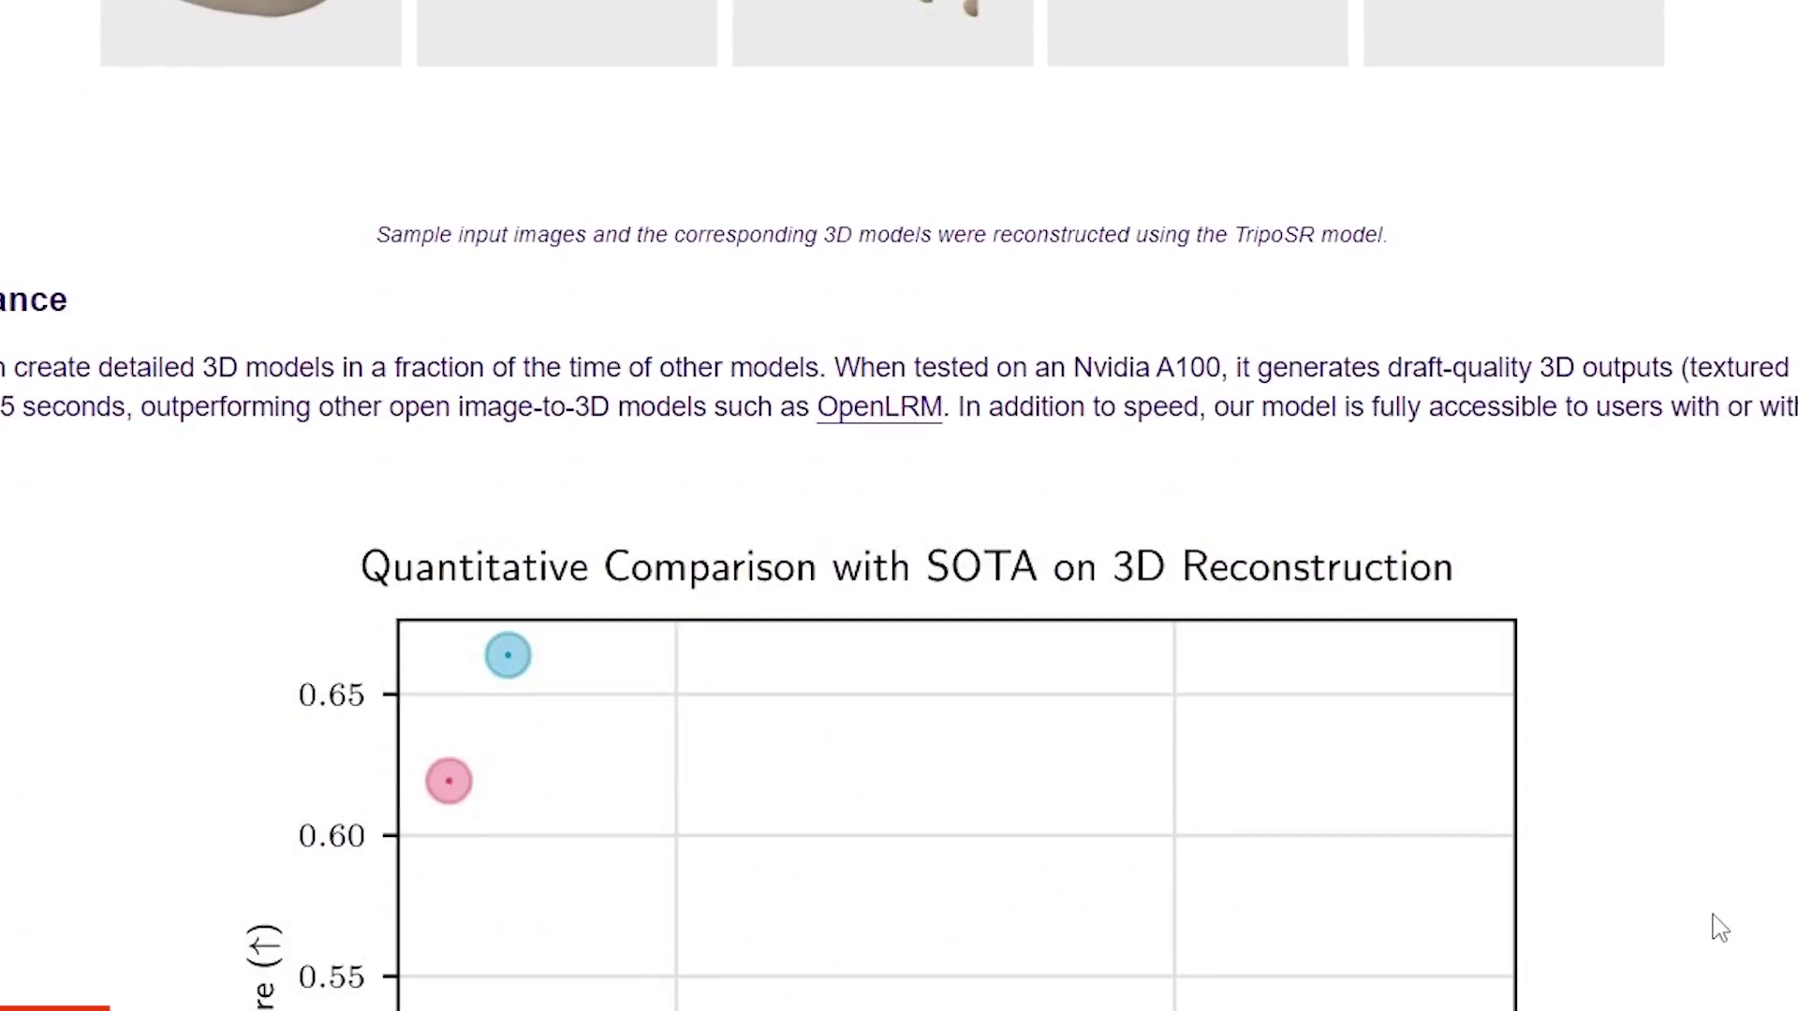
{"action": "scroll", "coordinate": [1710, 927], "scroll_direction": "down", "scroll_amount": 15}
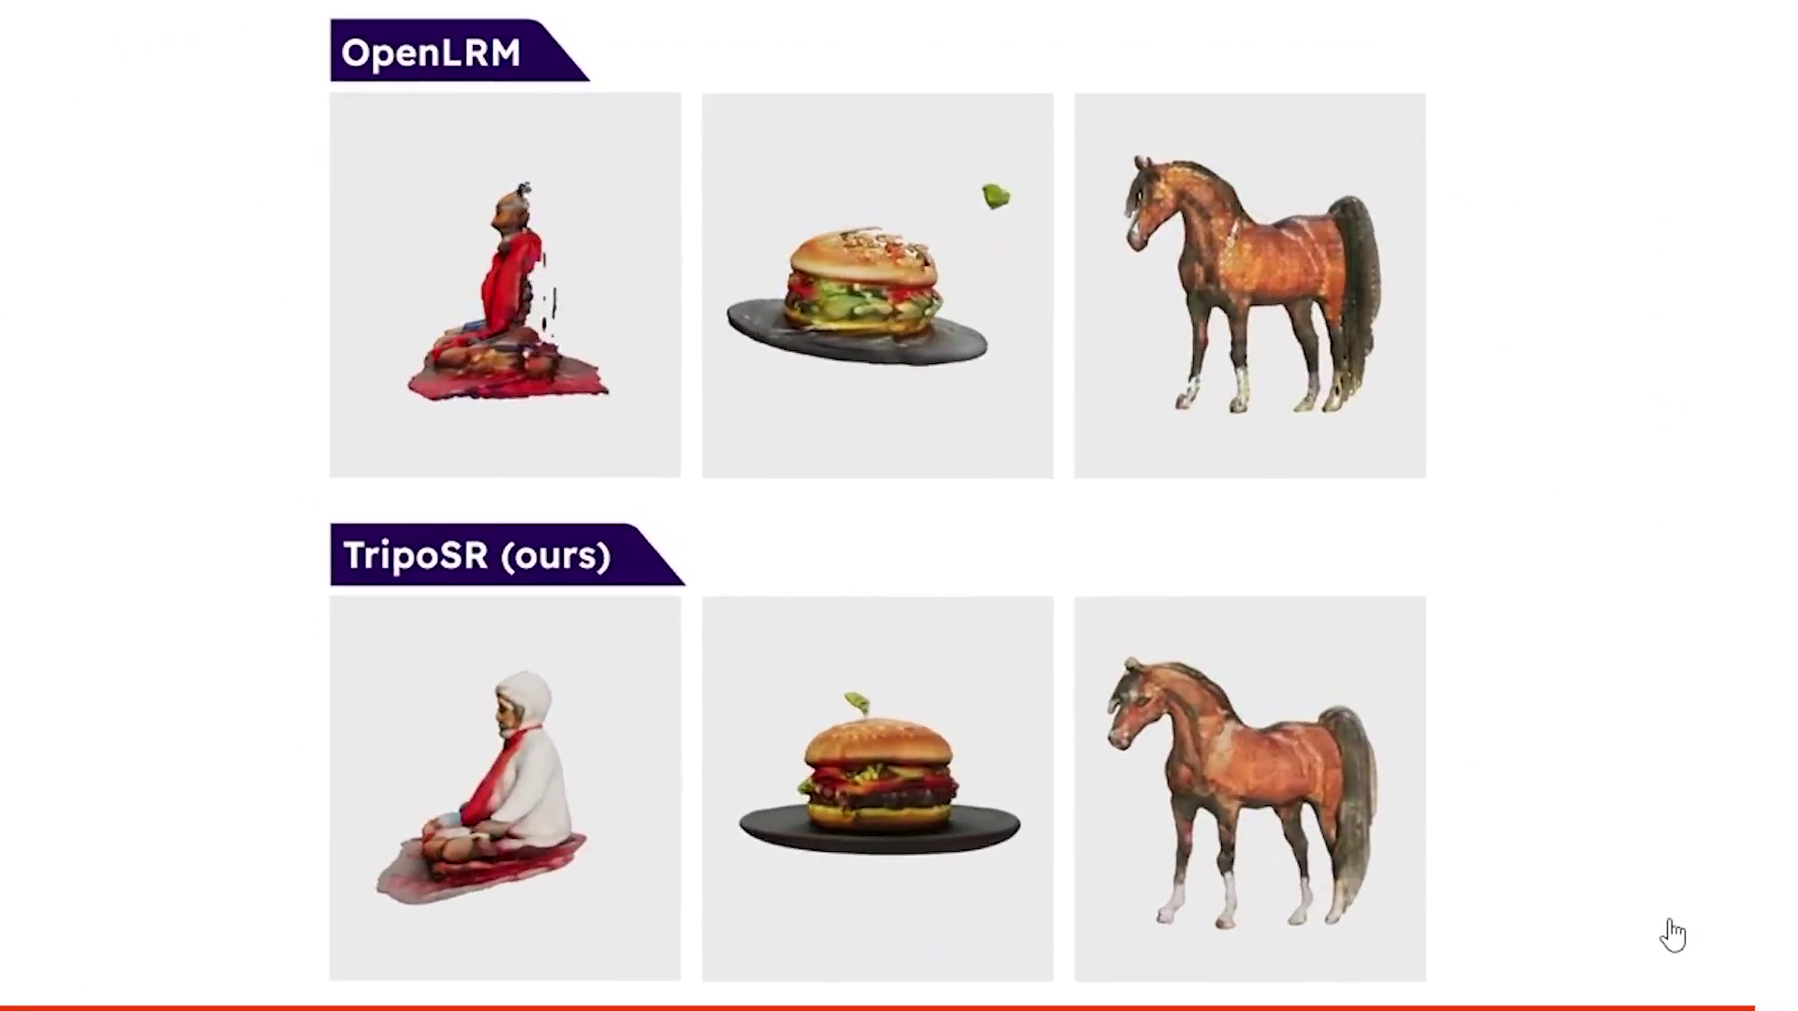
{"action": "scroll", "coordinate": [1661, 923], "scroll_direction": "down", "scroll_amount": 8}
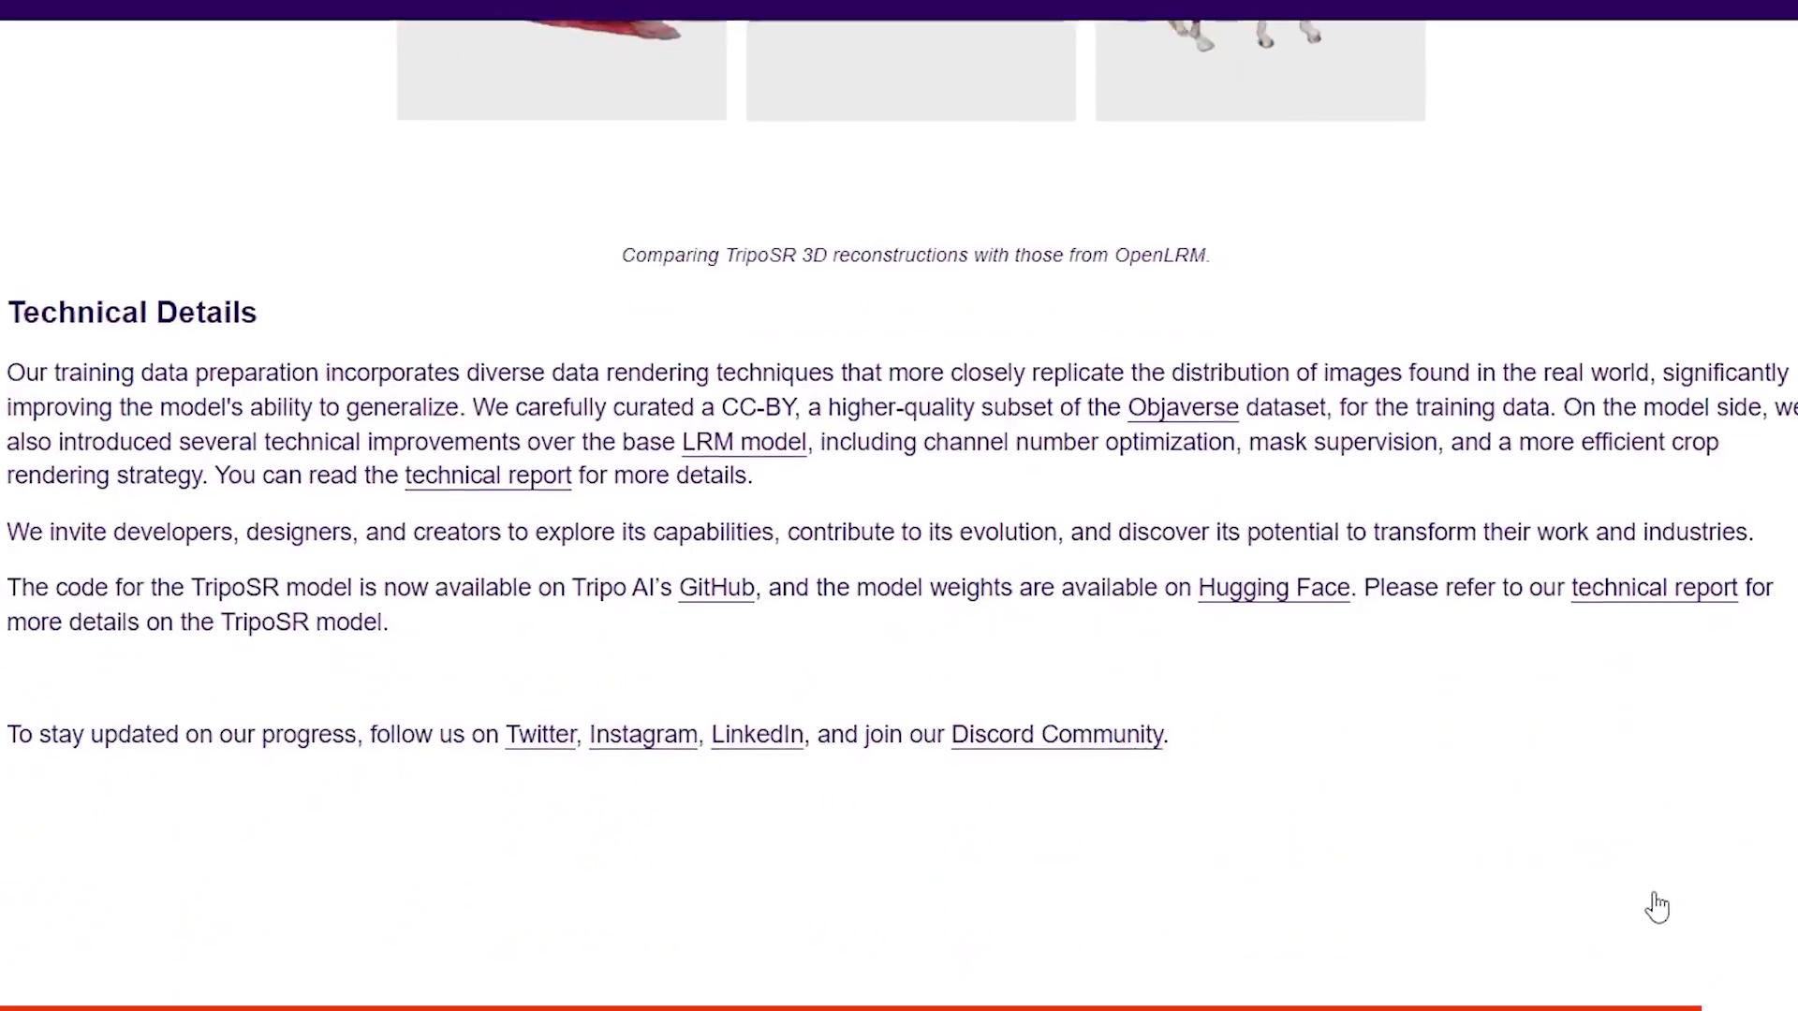
{"action": "scroll", "coordinate": [1658, 906], "scroll_direction": "down", "scroll_amount": 3}
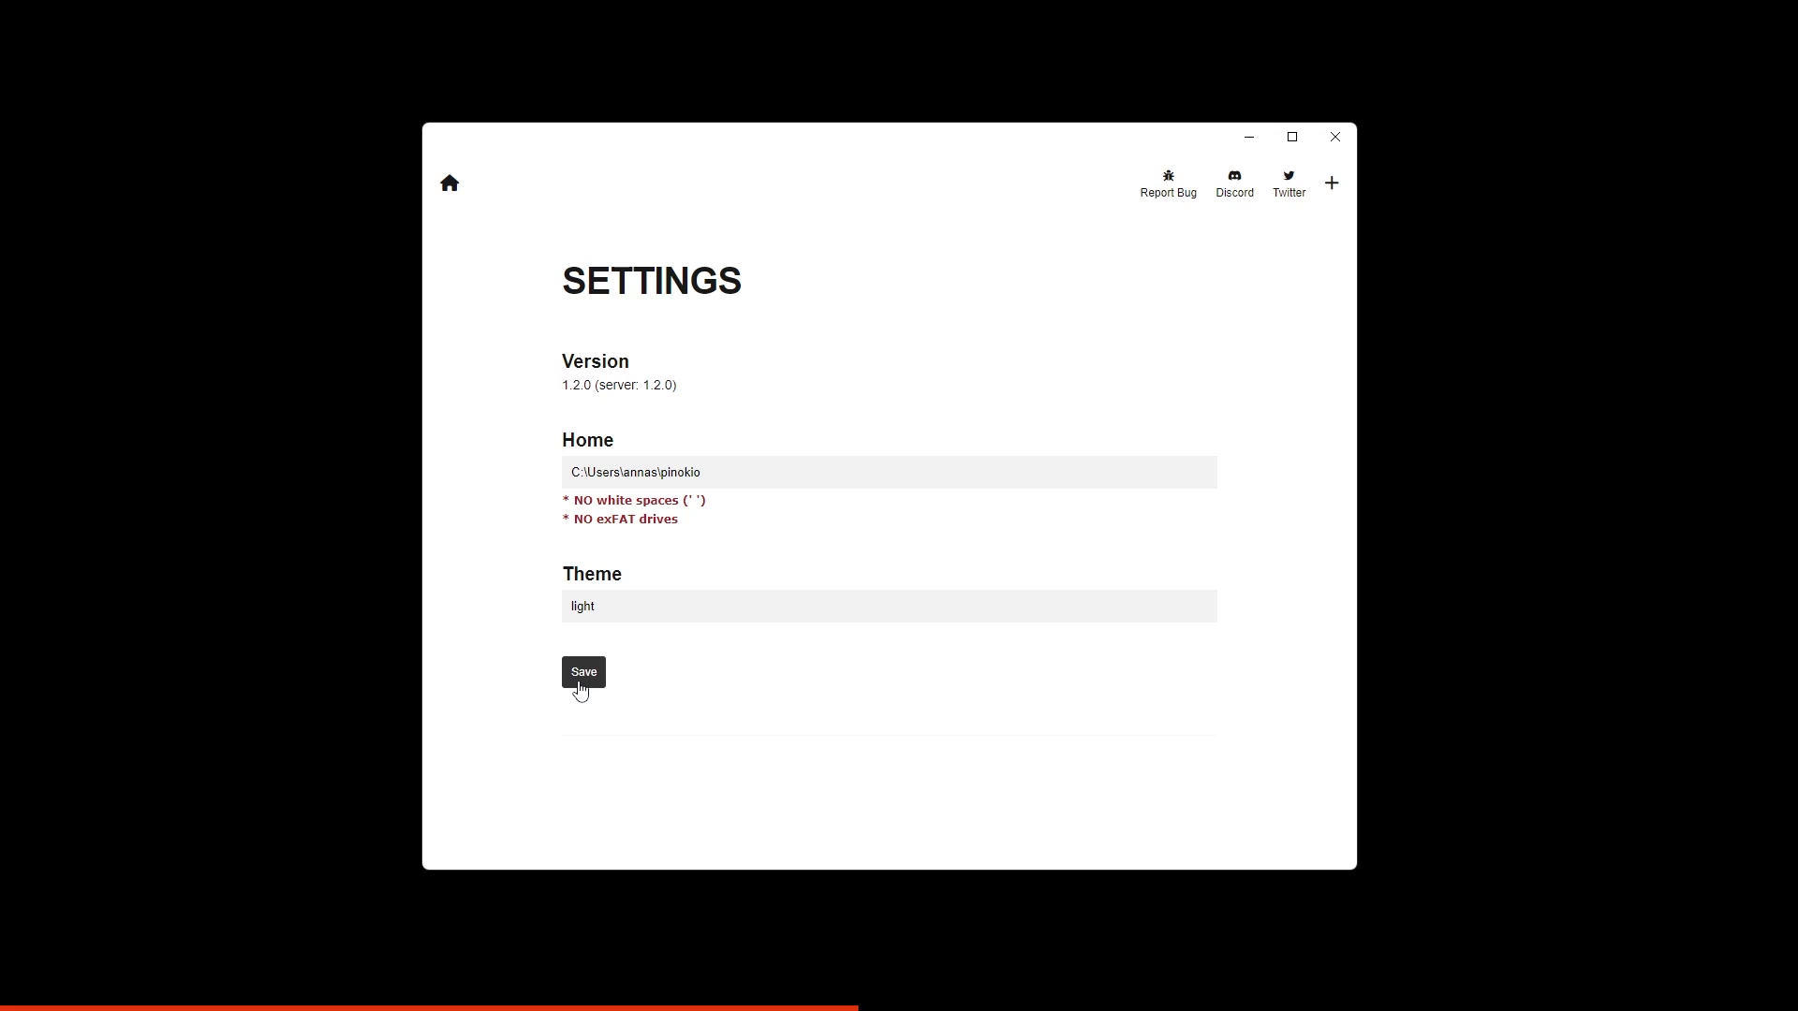
Step: In Pinokio, save the settings with the light theme and open the Discover page in a maximized window
{"action": "left_click", "coordinate": [583, 673]}
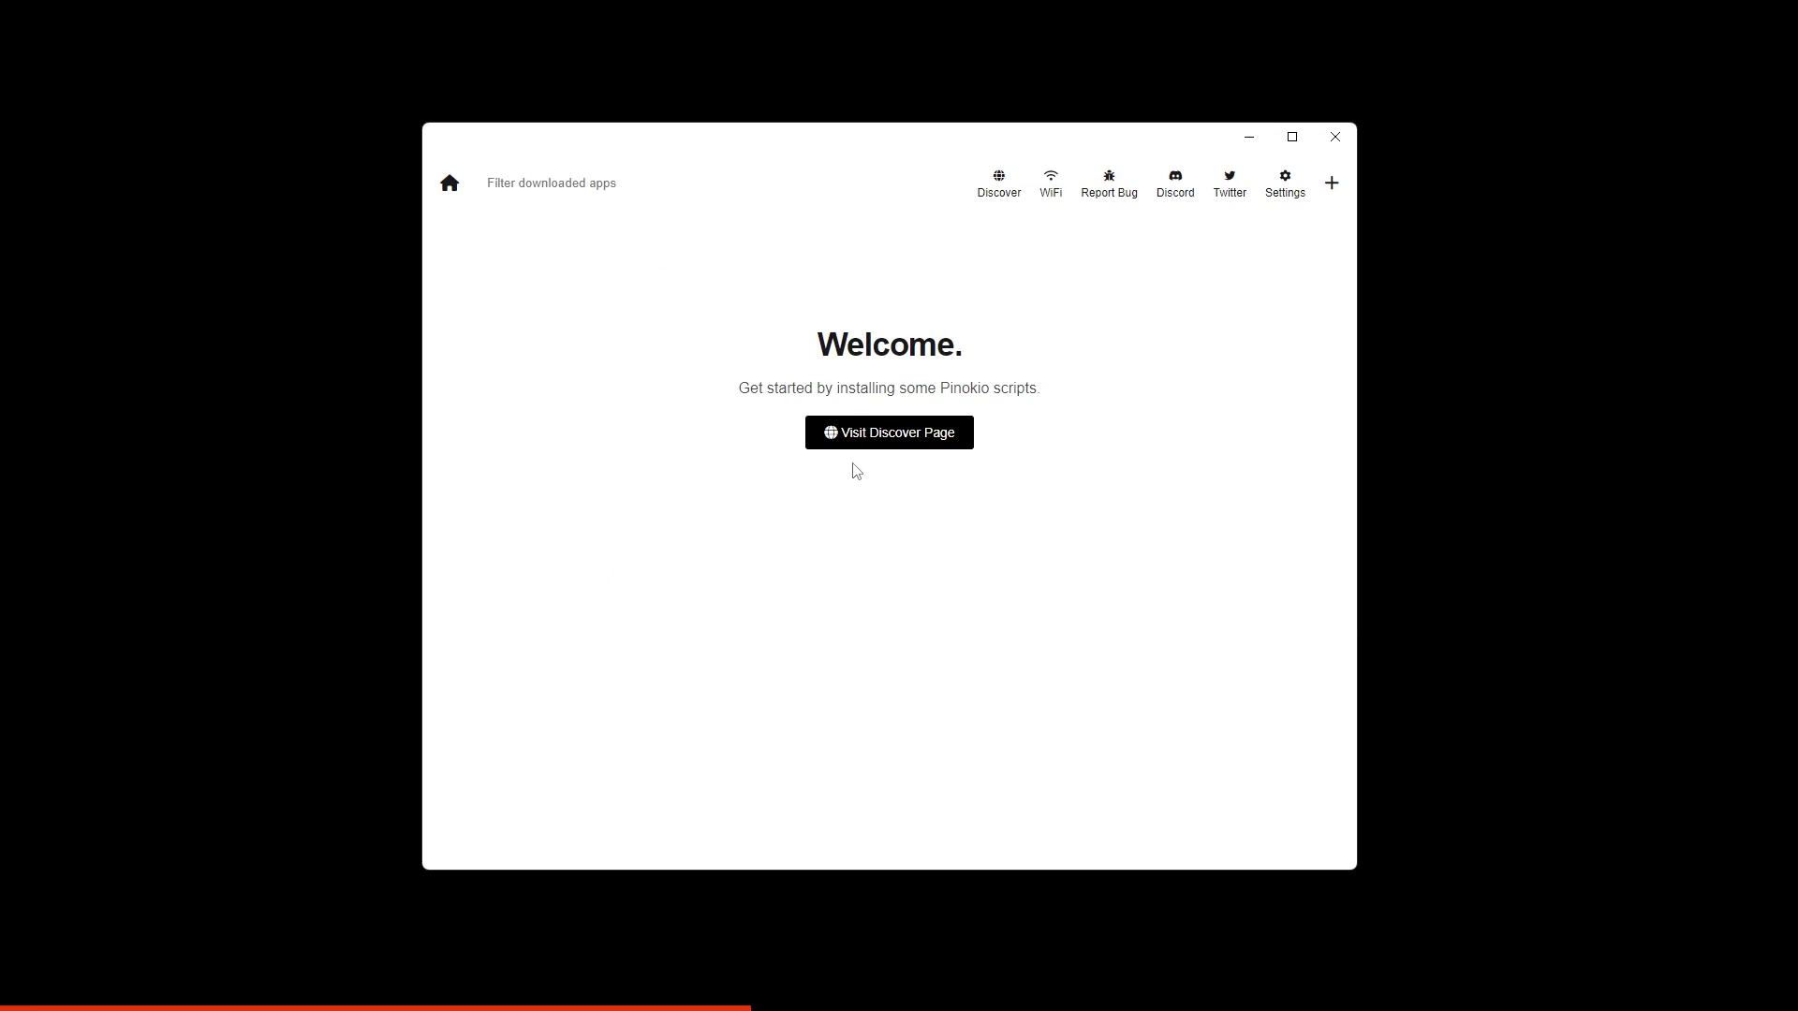
{"action": "left_click", "coordinate": [875, 440]}
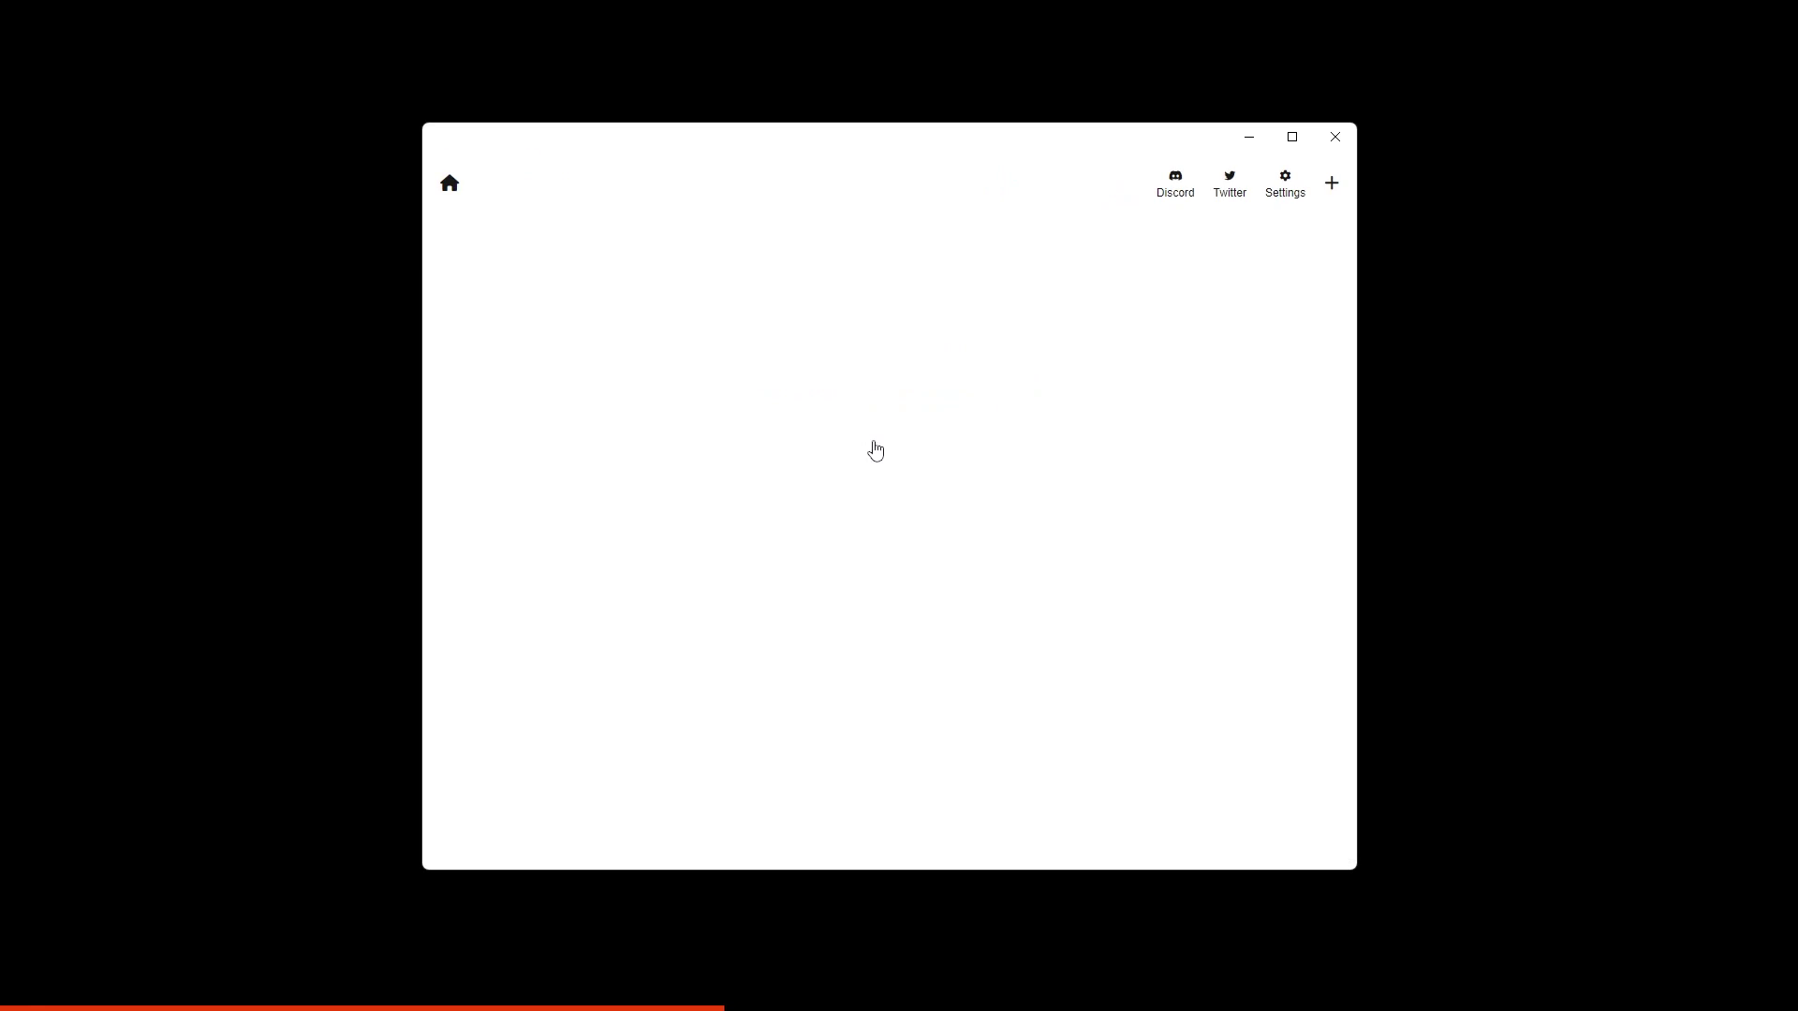
{"action": "left_click", "coordinate": [1292, 138]}
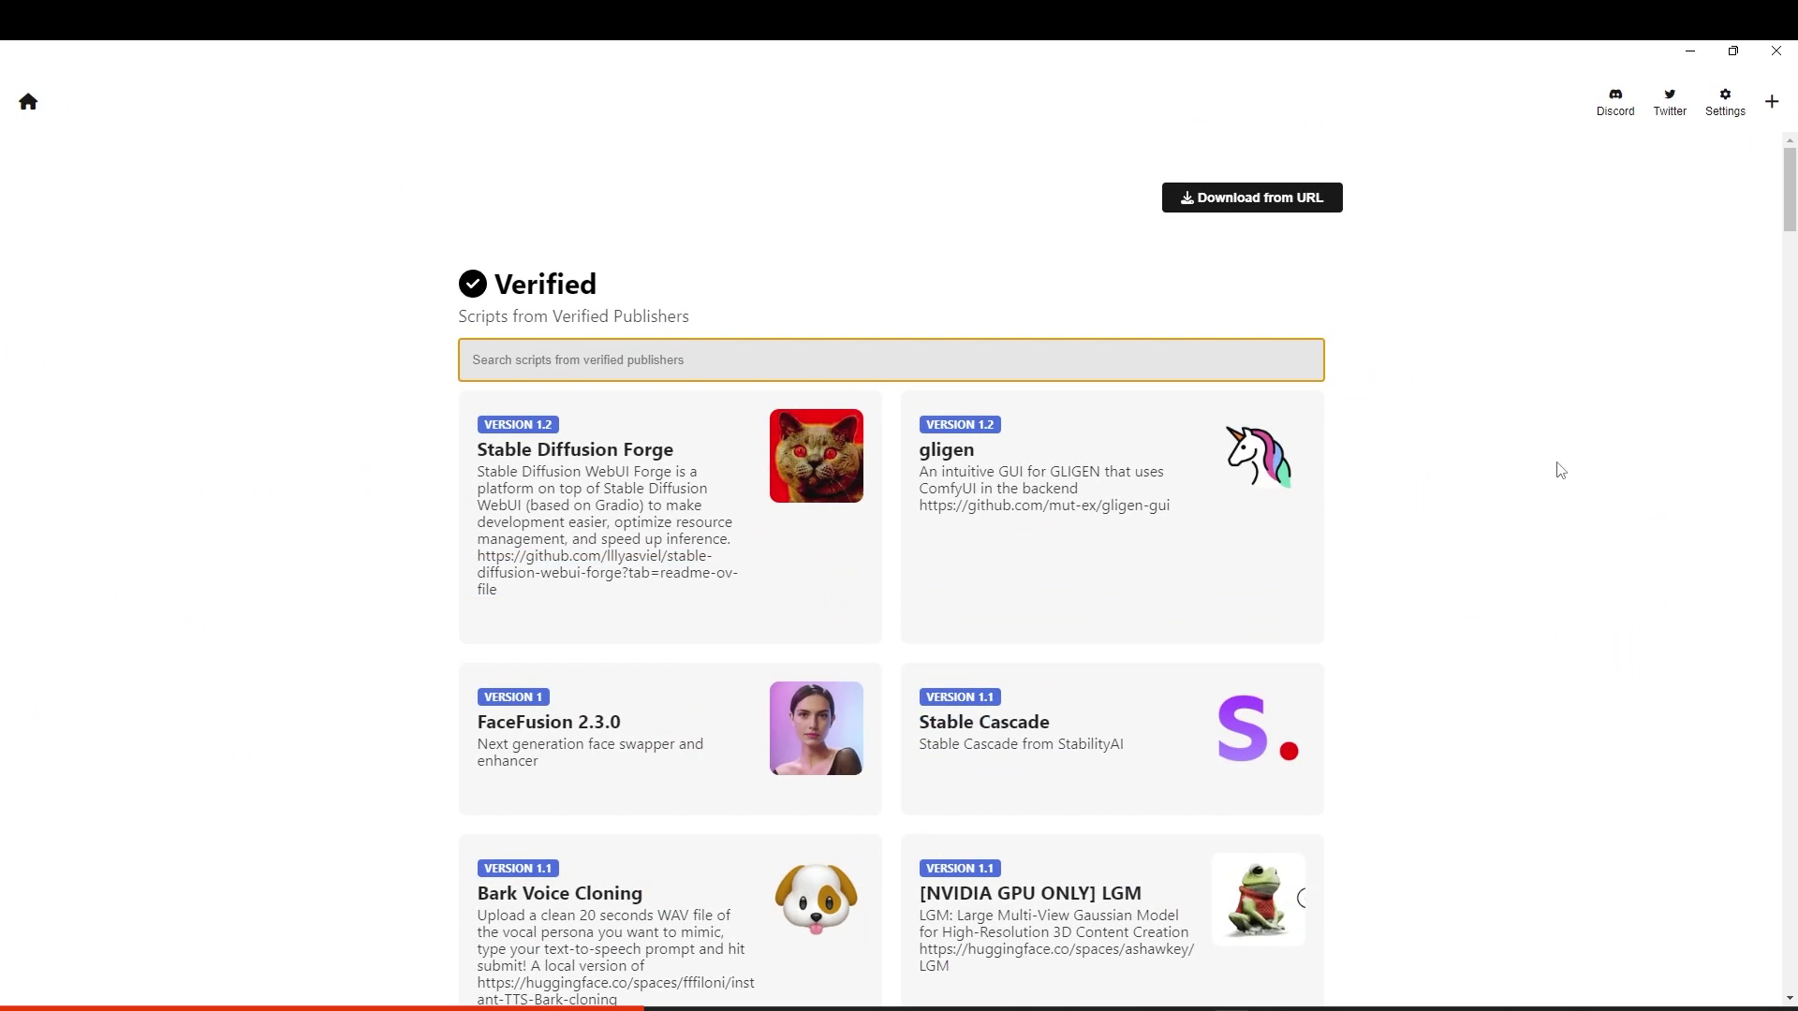
Step: Find TripoSR among the available scripts, open it for installation and start the installed app
{"action": "scroll", "coordinate": [1457, 715], "scroll_direction": "down", "scroll_amount": 10}
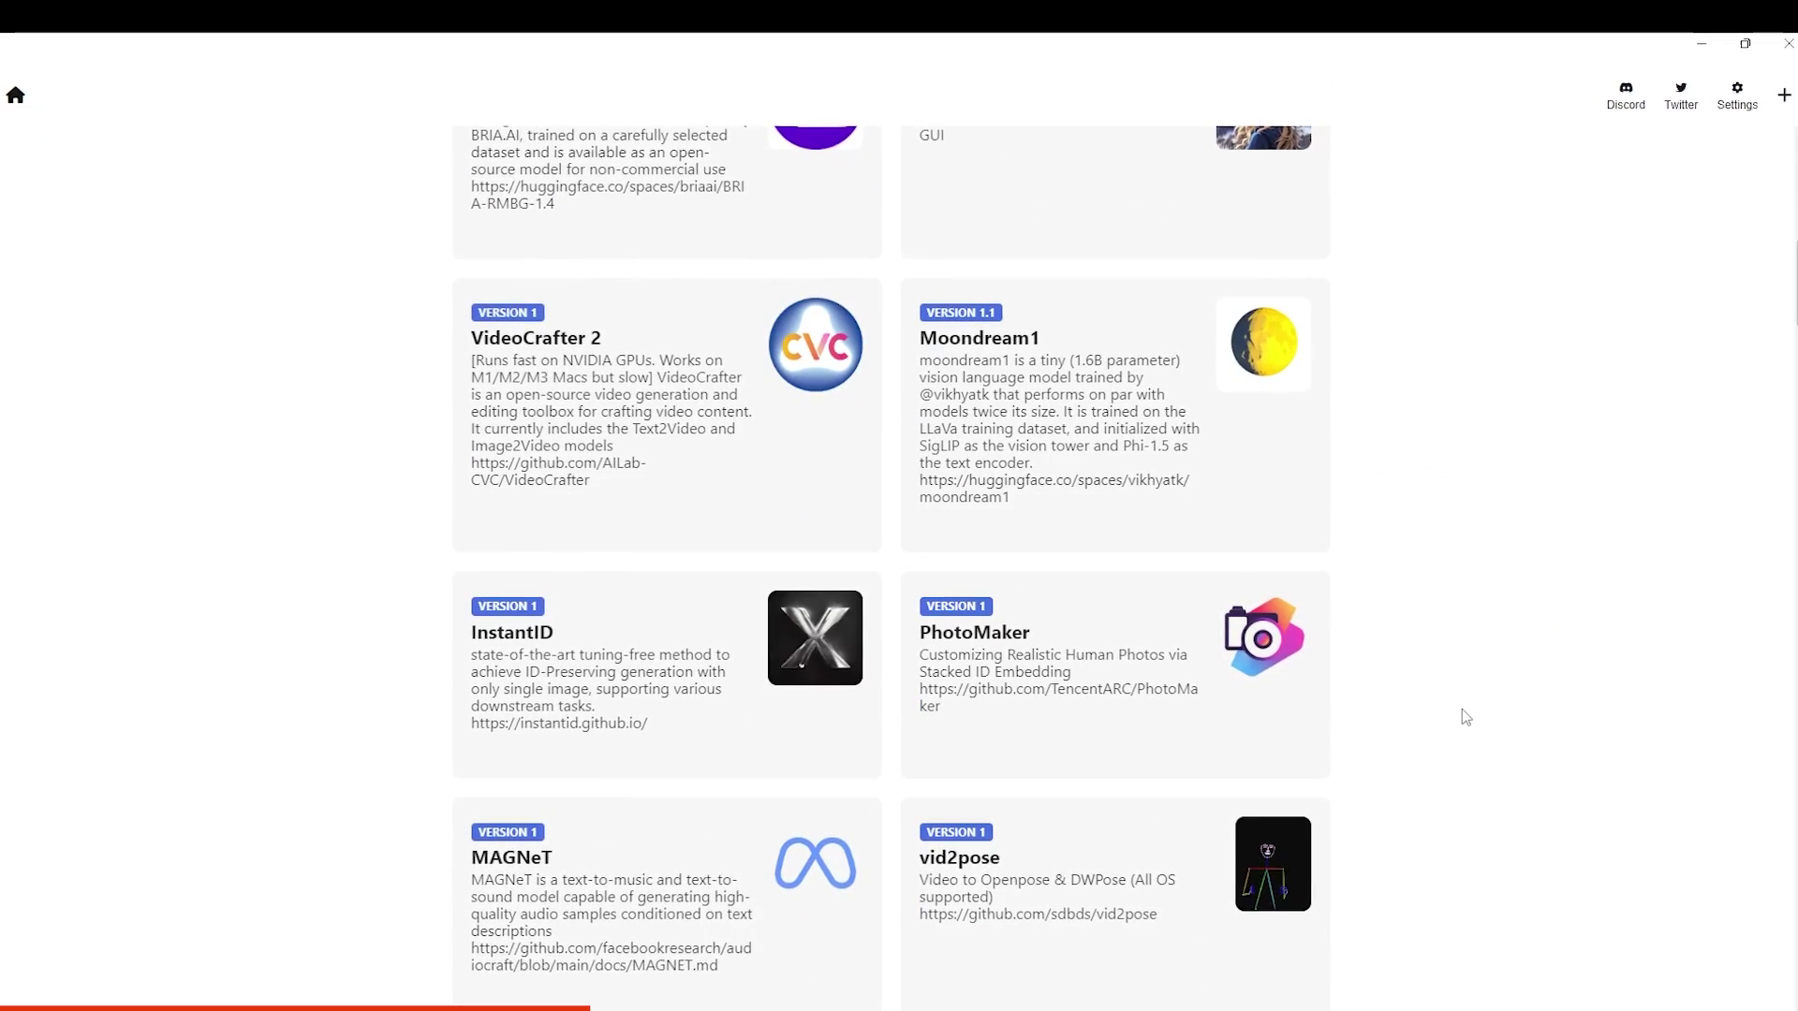
{"action": "scroll", "coordinate": [1462, 710], "scroll_direction": "down", "scroll_amount": 1}
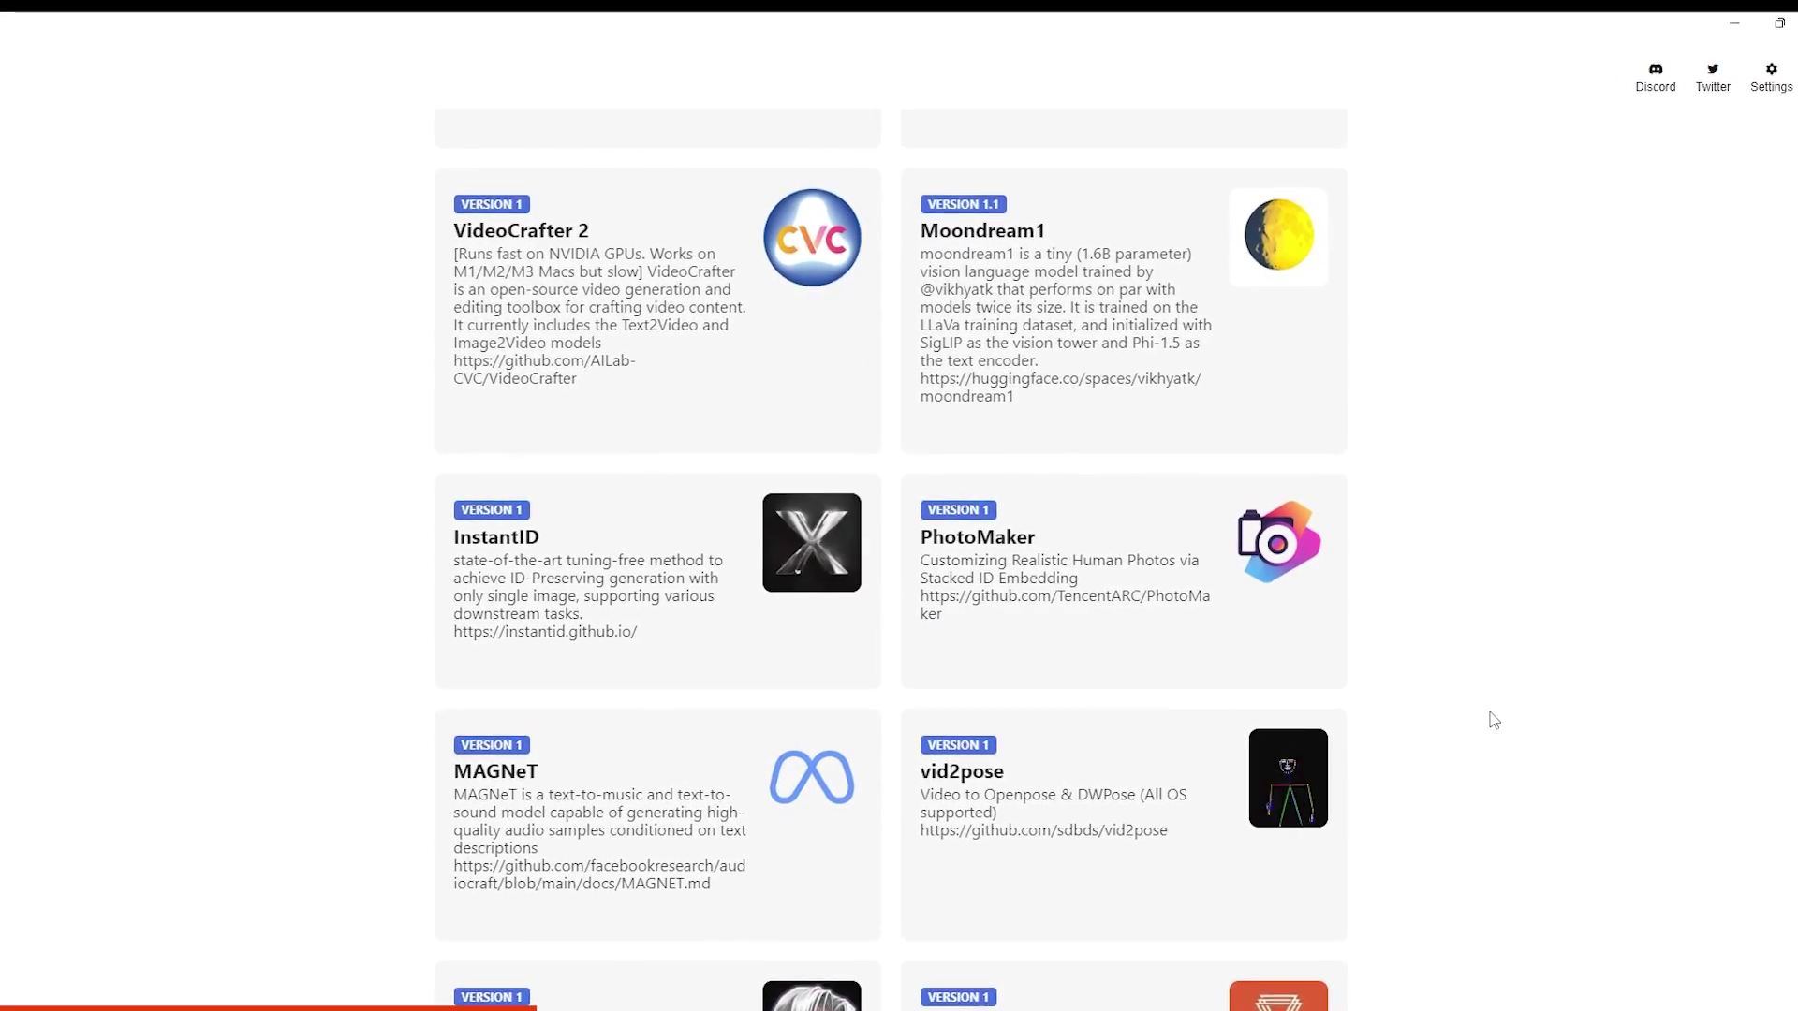
{"action": "scroll", "coordinate": [1496, 717], "scroll_direction": "down", "scroll_amount": 1}
{"action": "scroll", "coordinate": [1506, 710], "scroll_direction": "down", "scroll_amount": 2}
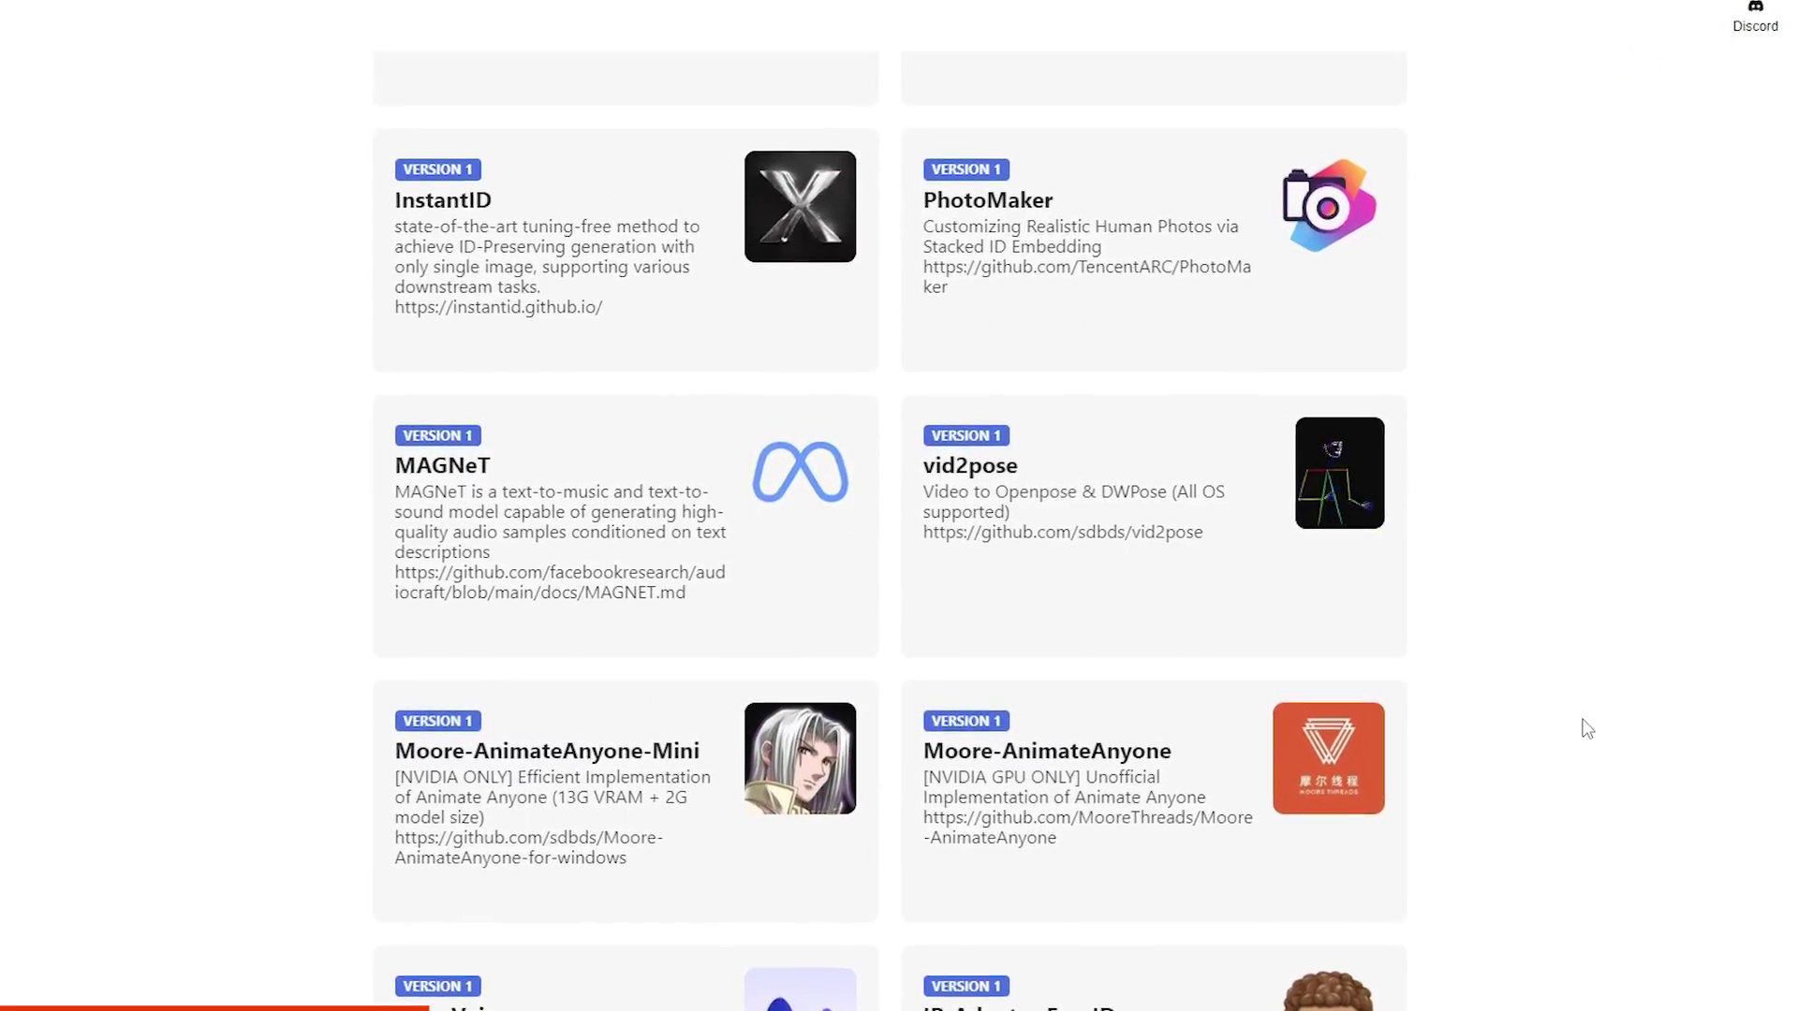
{"action": "scroll", "coordinate": [1587, 729], "scroll_direction": "down", "scroll_amount": 3}
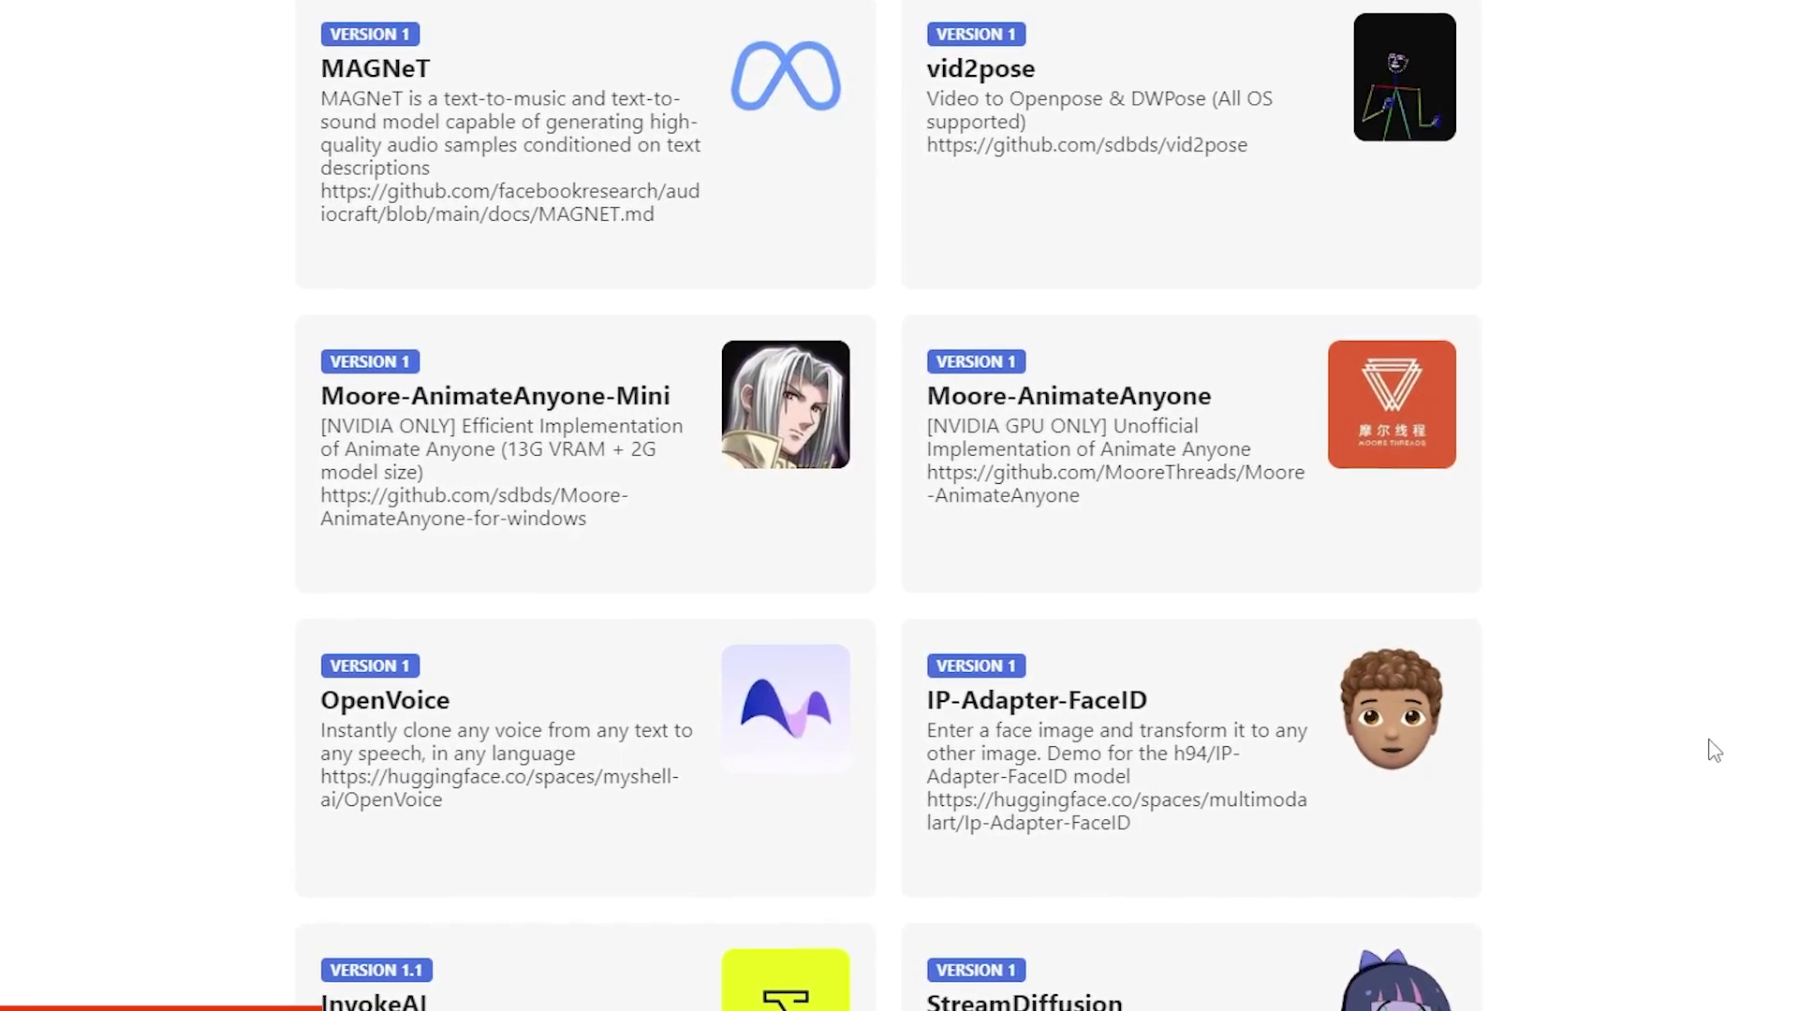
{"action": "scroll", "coordinate": [1713, 749], "scroll_direction": "down", "scroll_amount": 3}
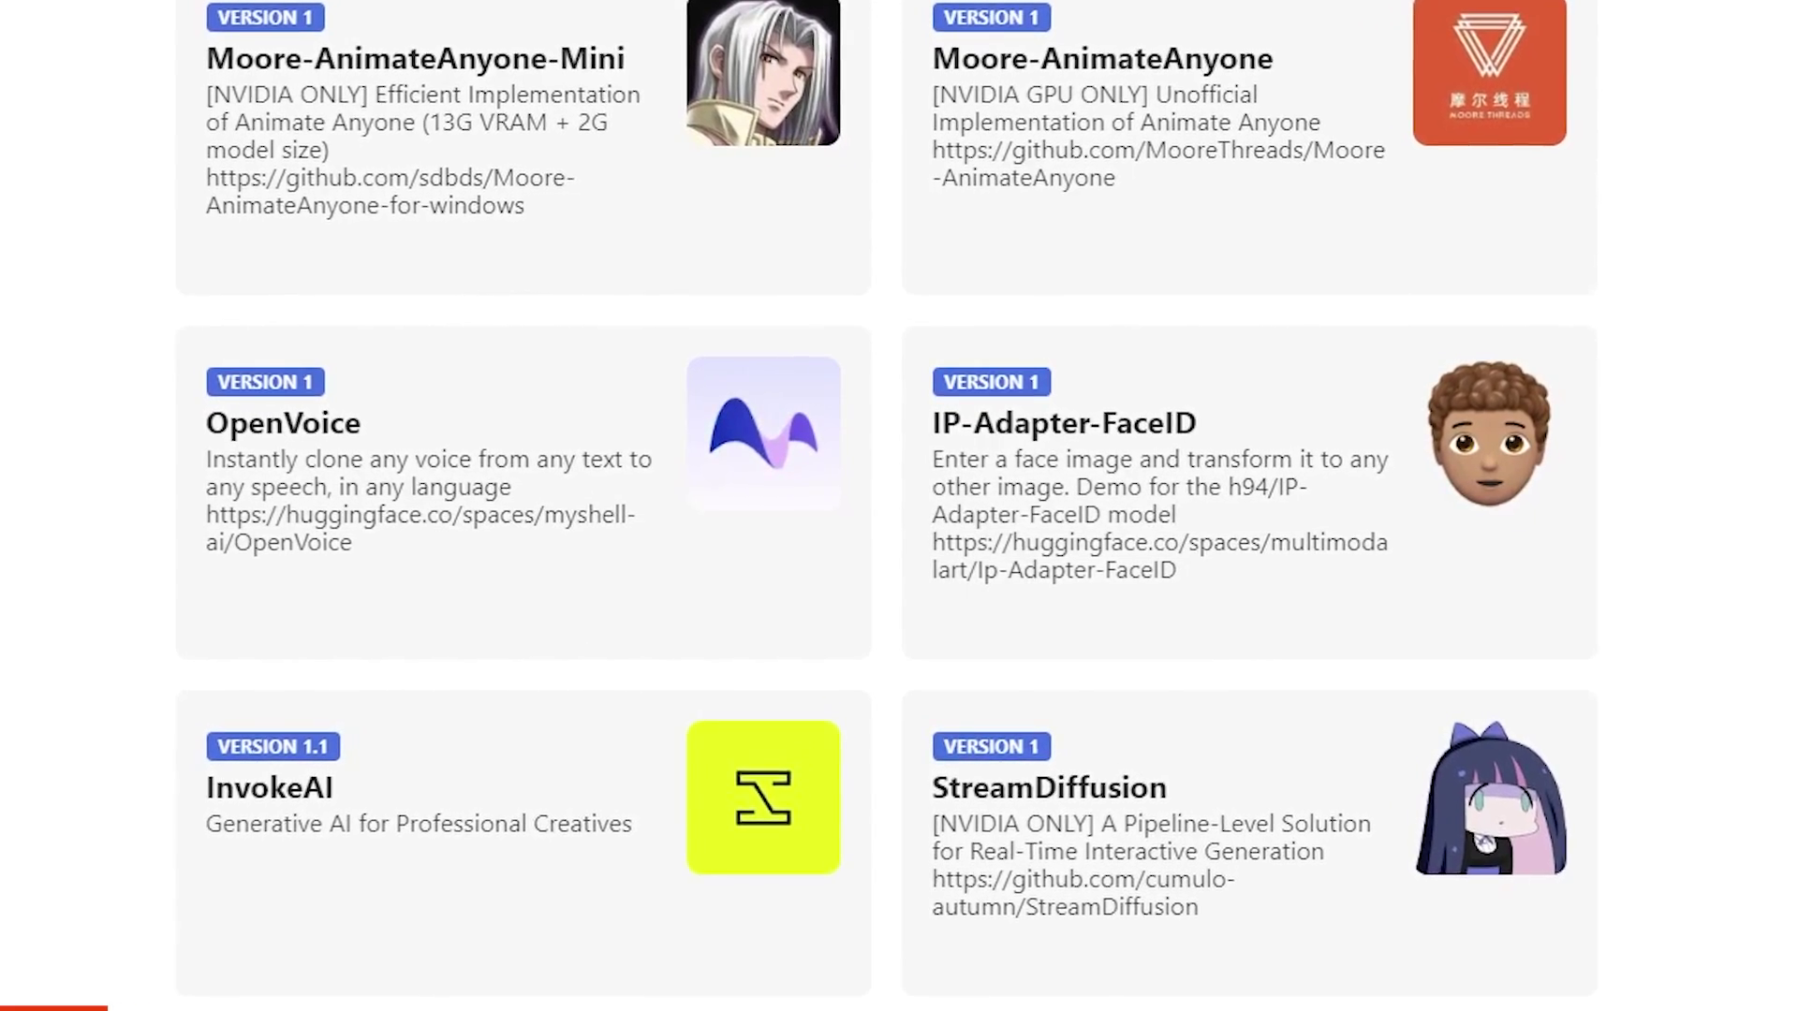
{"action": "scroll", "coordinate": [887, 524], "scroll_direction": "down", "scroll_amount": 10}
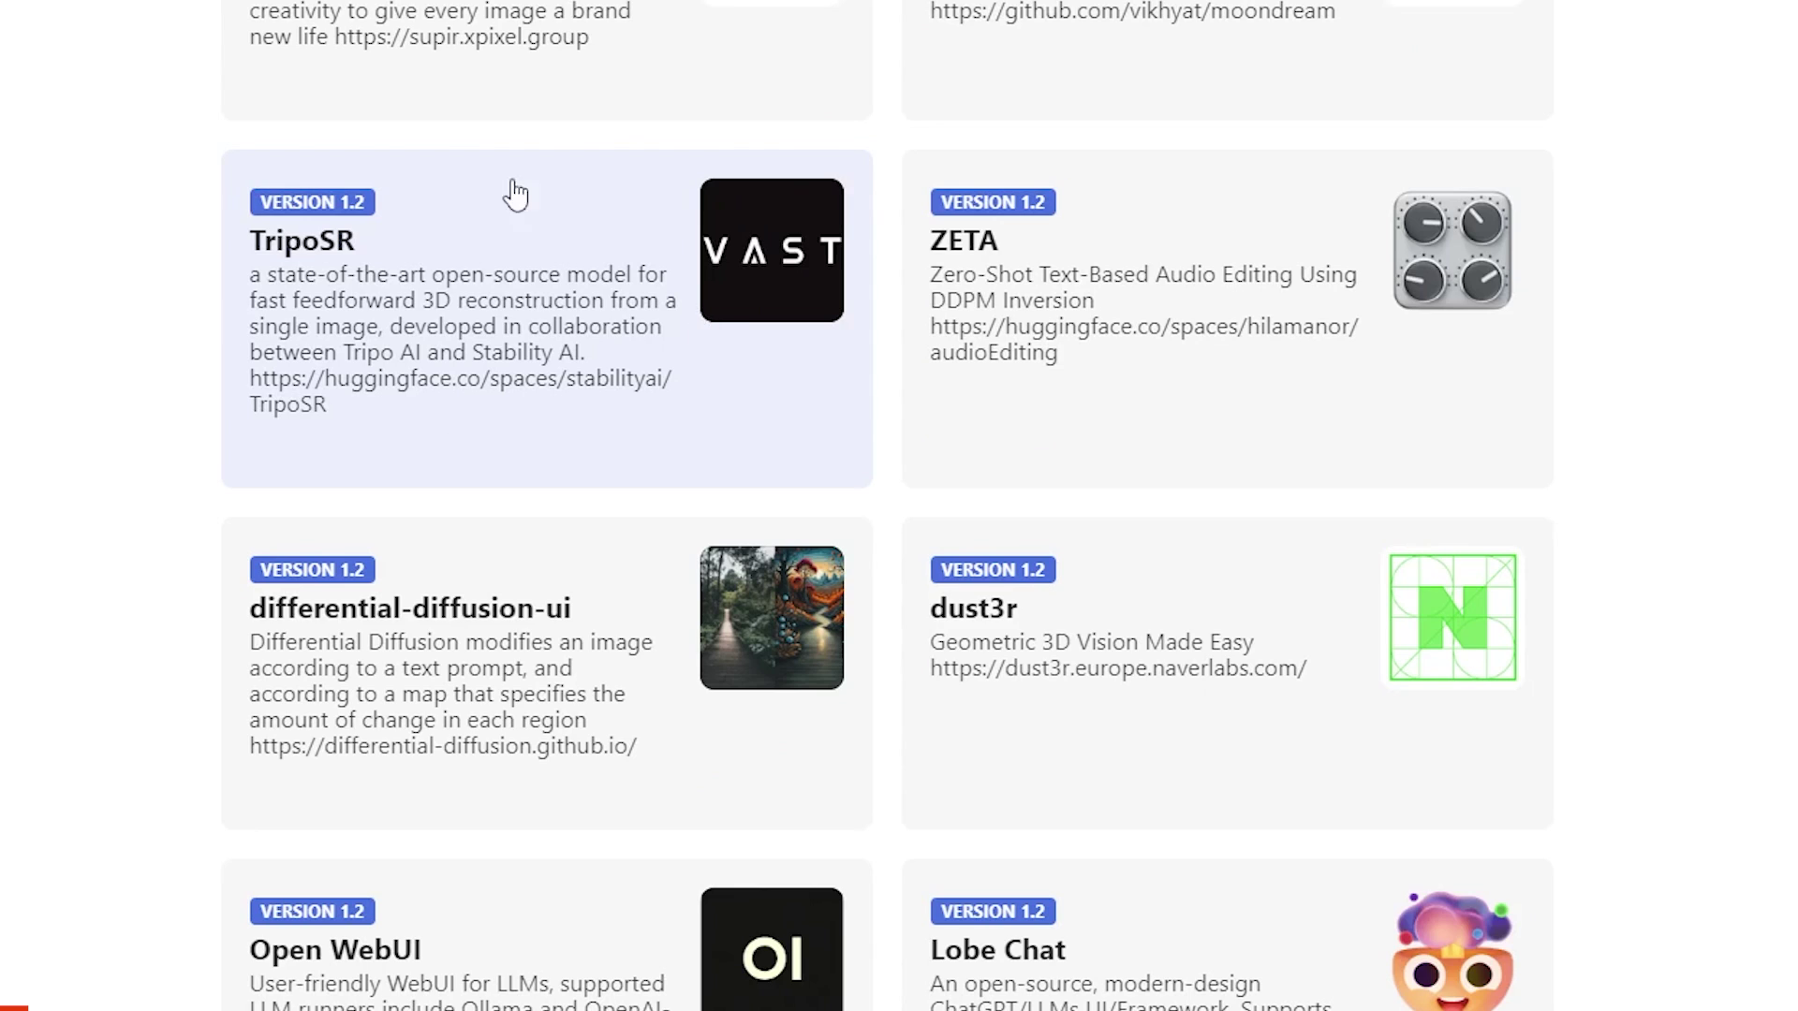
{"action": "left_click", "coordinate": [493, 383]}
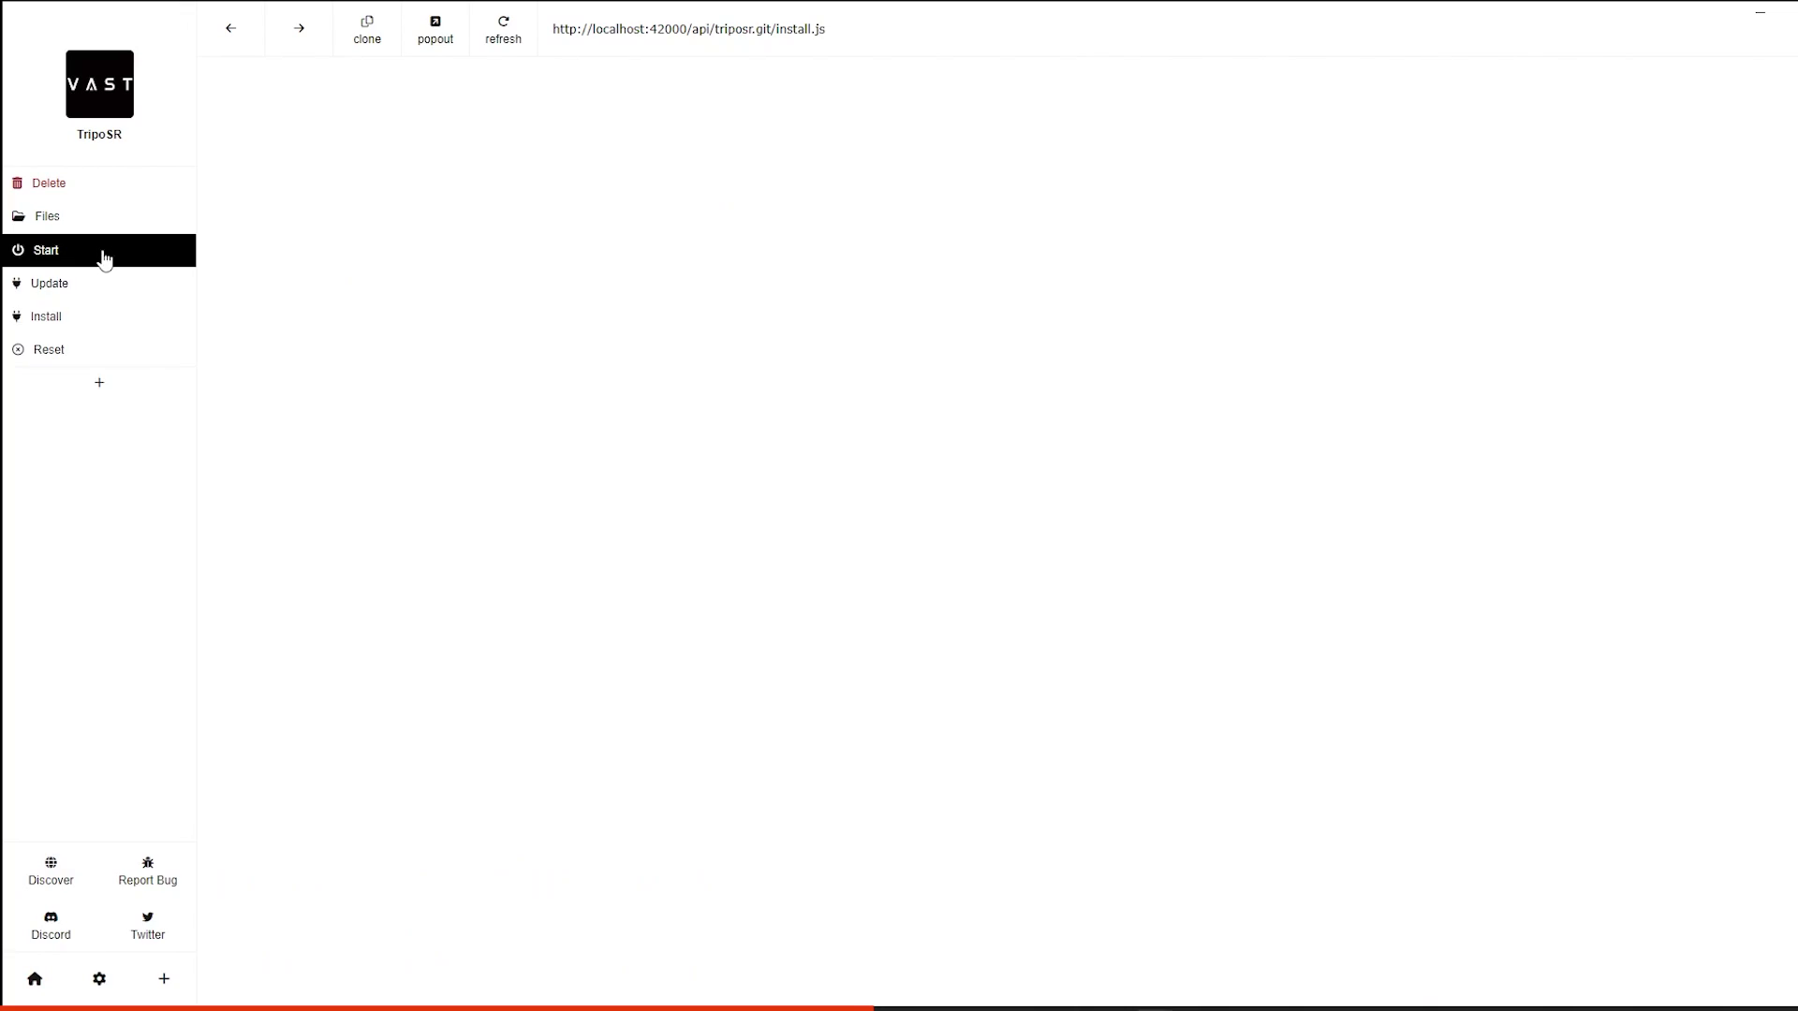
{"action": "left_click", "coordinate": [104, 259]}
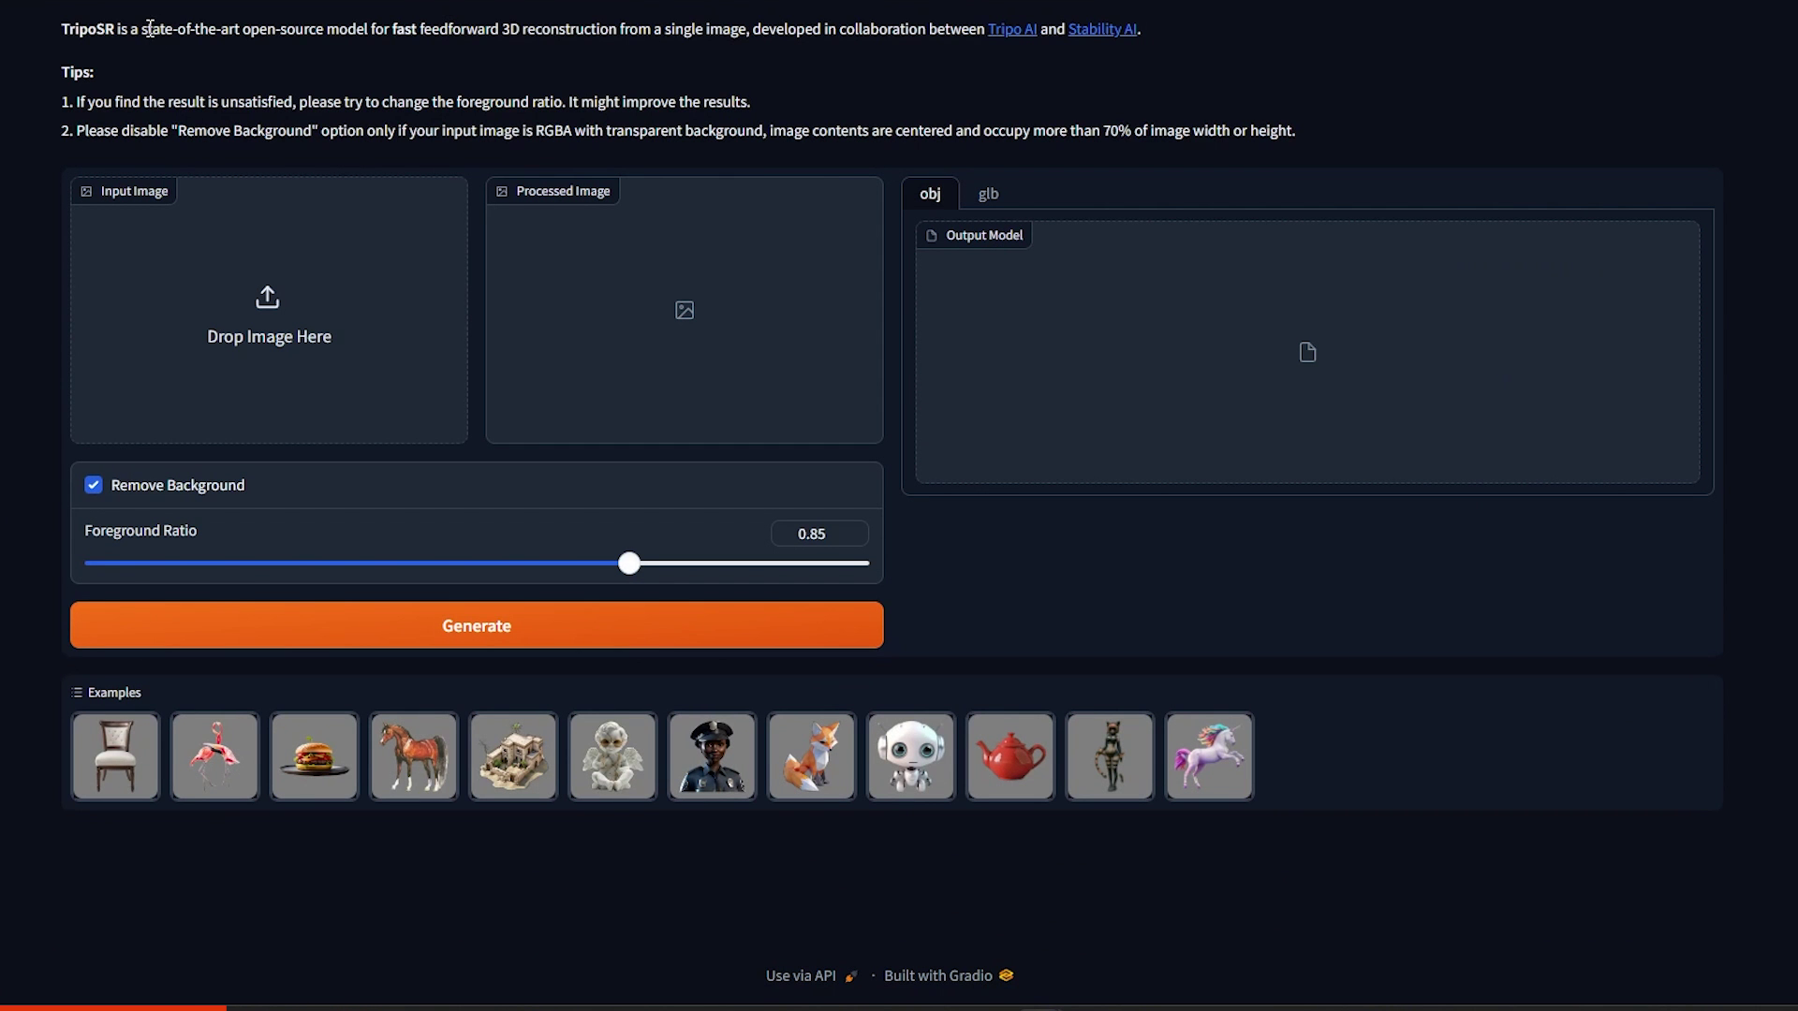
Step: Read the TripoSR description and the tips on foreground ratio and the Remove Background option
{"action": "left_click_drag", "start_coordinate": [150, 29], "coordinate": [365, 38]}
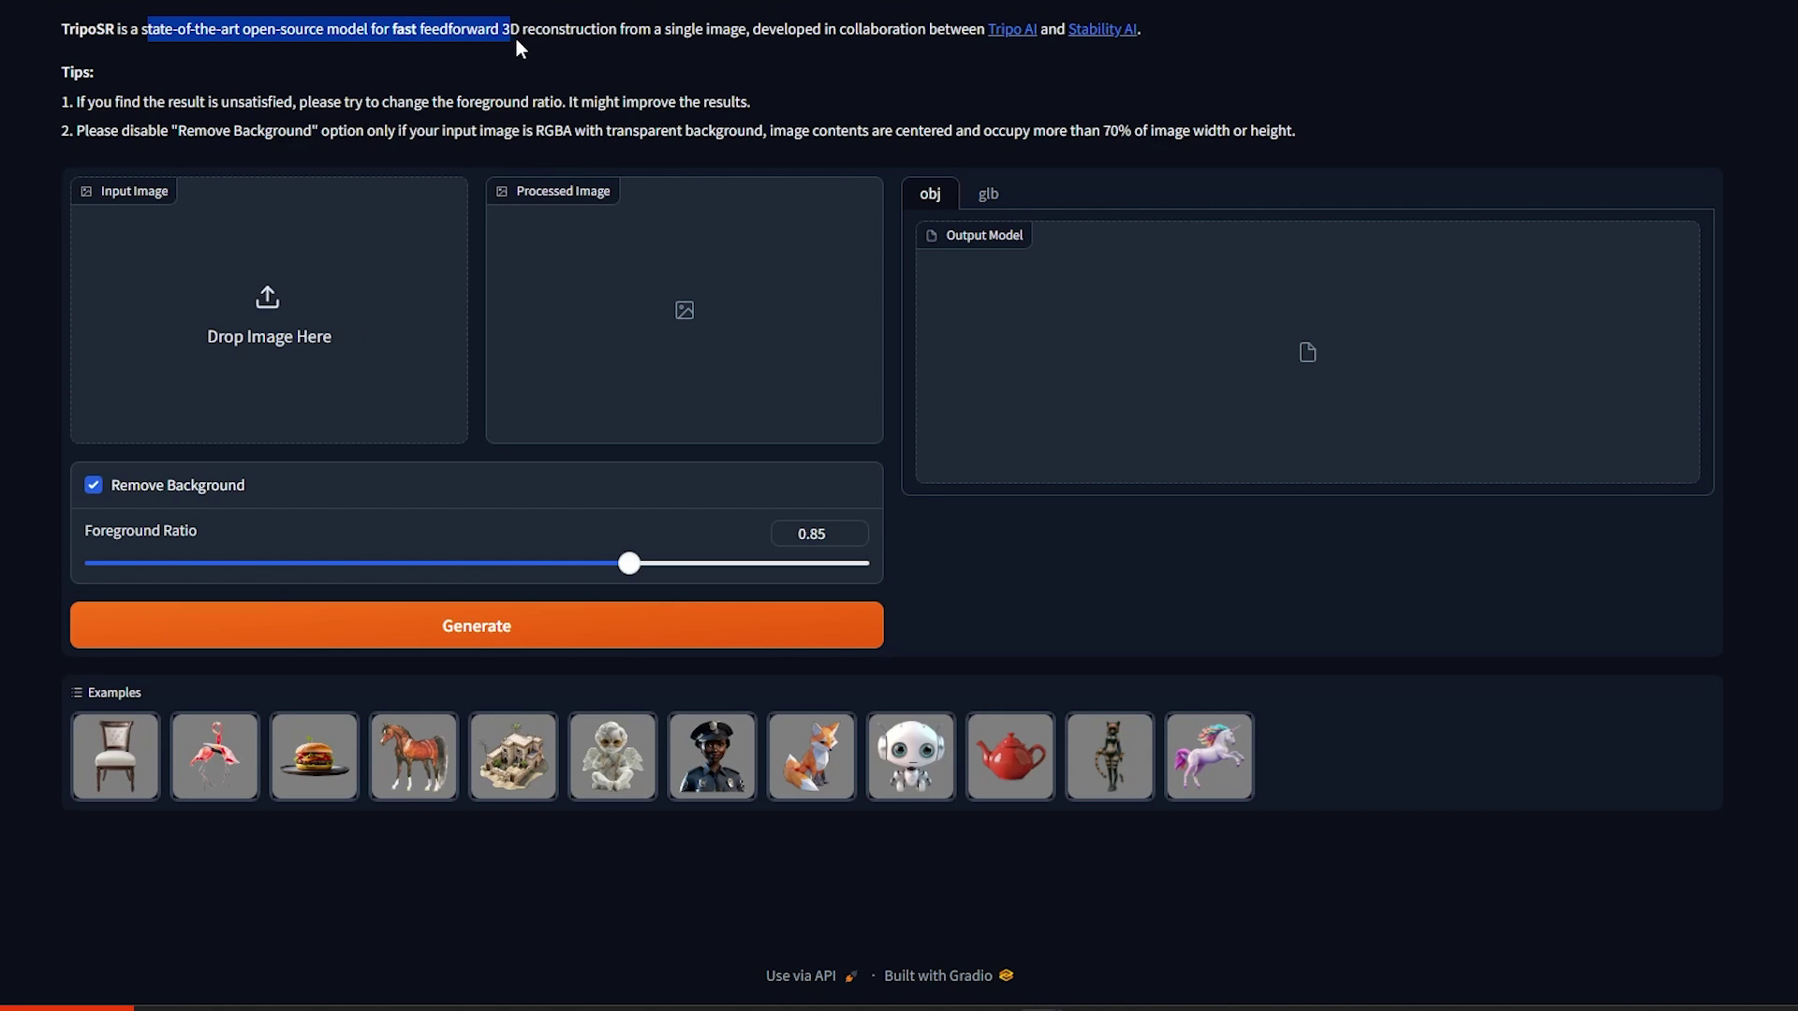
{"action": "left_click_drag", "start_coordinate": [553, 41], "coordinate": [1144, 43]}
{"action": "left_click_drag", "start_coordinate": [190, 103], "coordinate": [966, 138]}
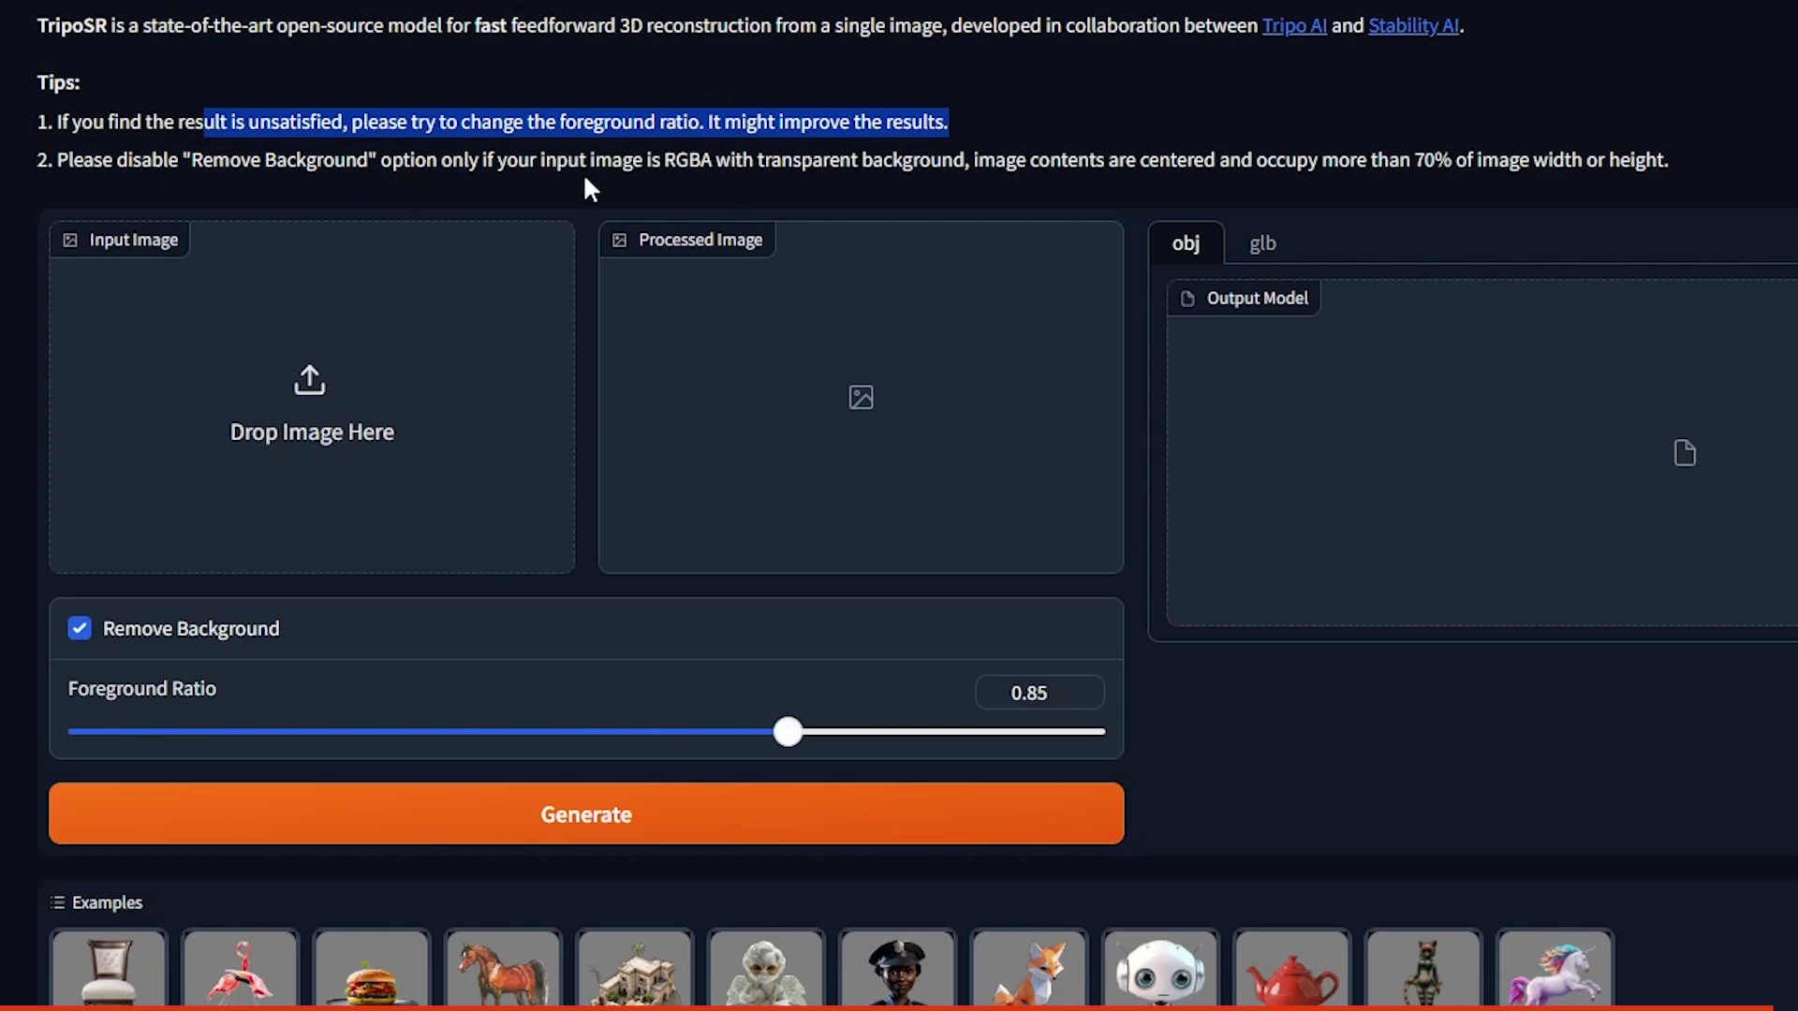
{"action": "left_click_drag", "start_coordinate": [211, 156], "coordinate": [676, 173]}
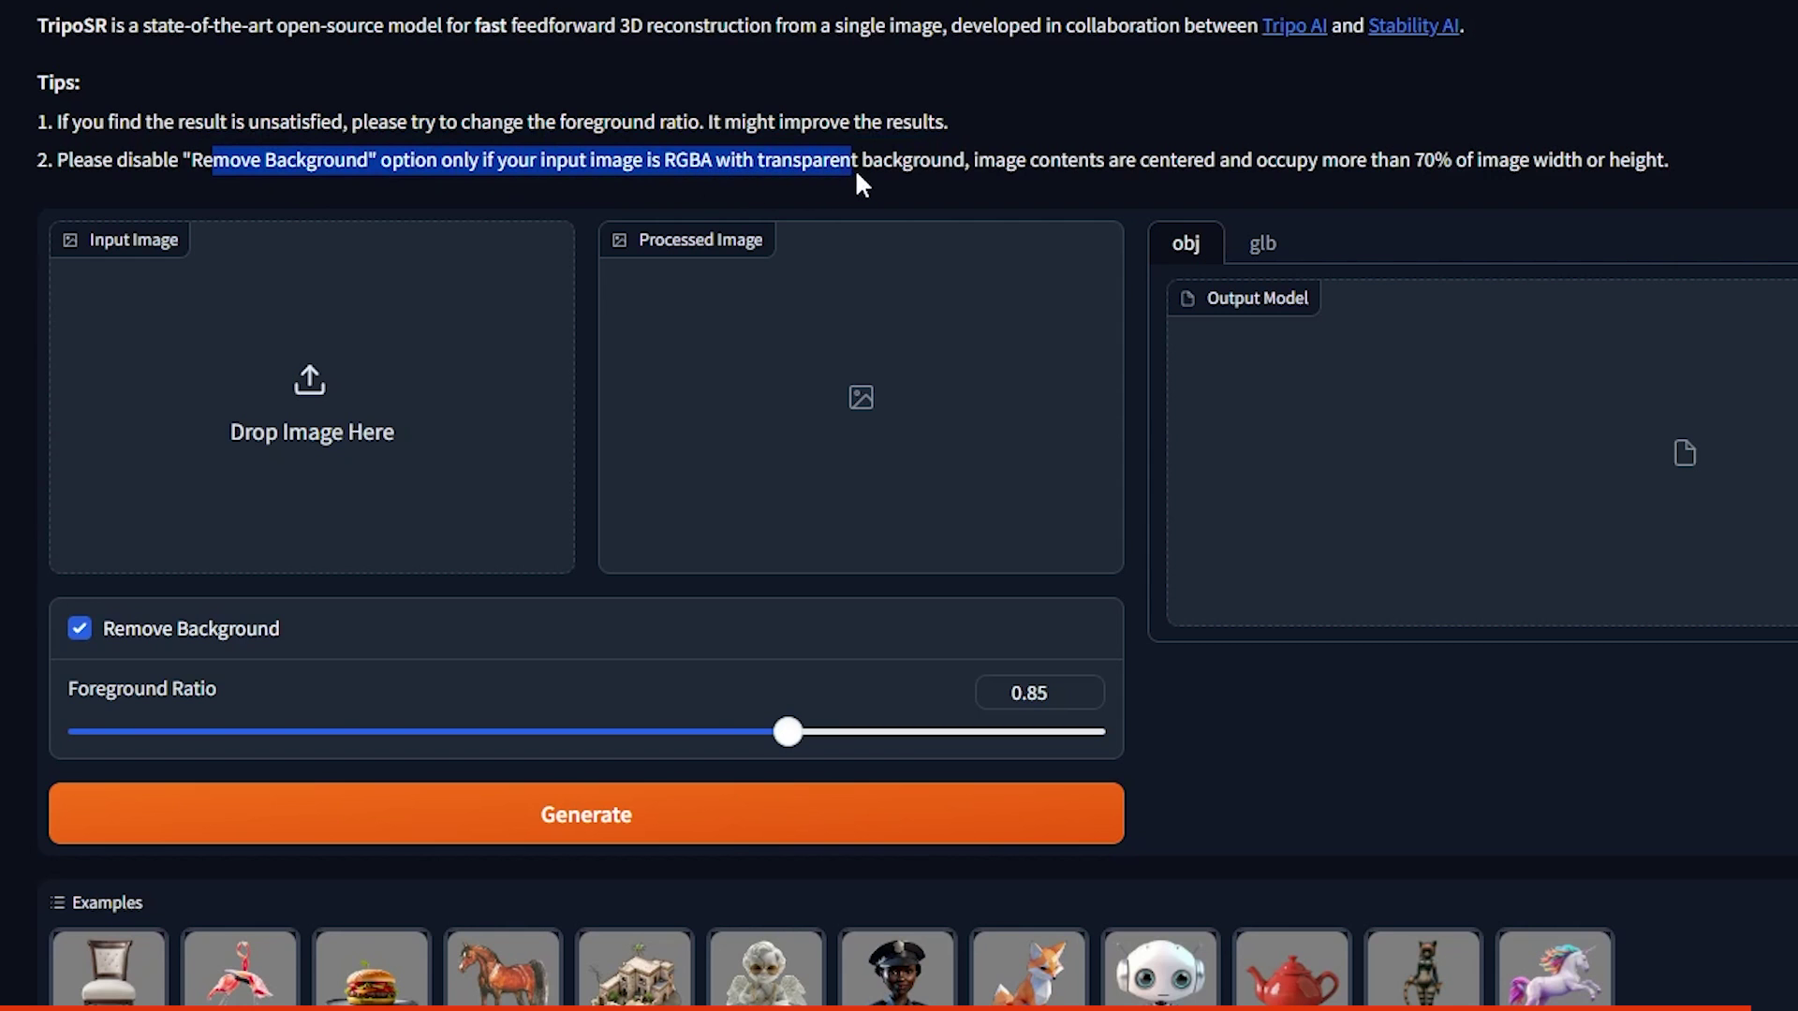
{"action": "left_click_drag", "start_coordinate": [855, 170], "coordinate": [1306, 172]}
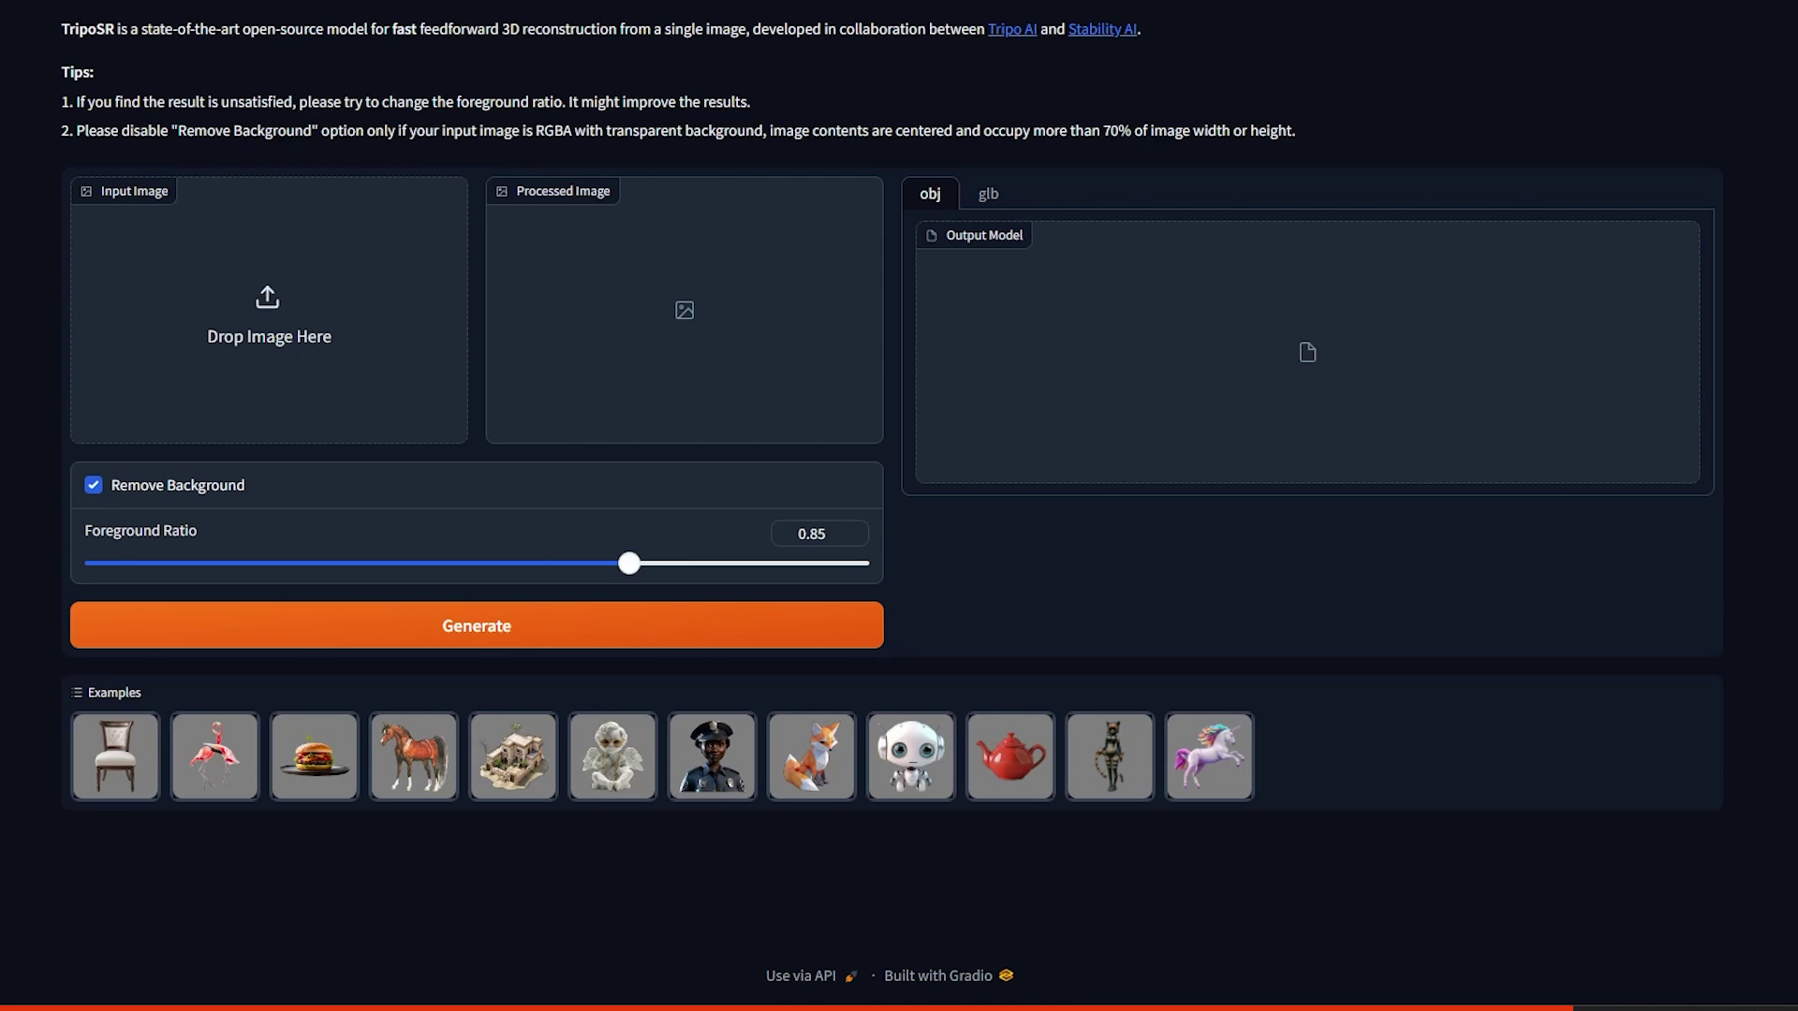
Step: Load the image of the red-haired woman in the teal dress, generate its 3D model and download the OBJ file
{"action": "left_click_drag", "start_coordinate": [856, 569], "coordinate": [247, 296]}
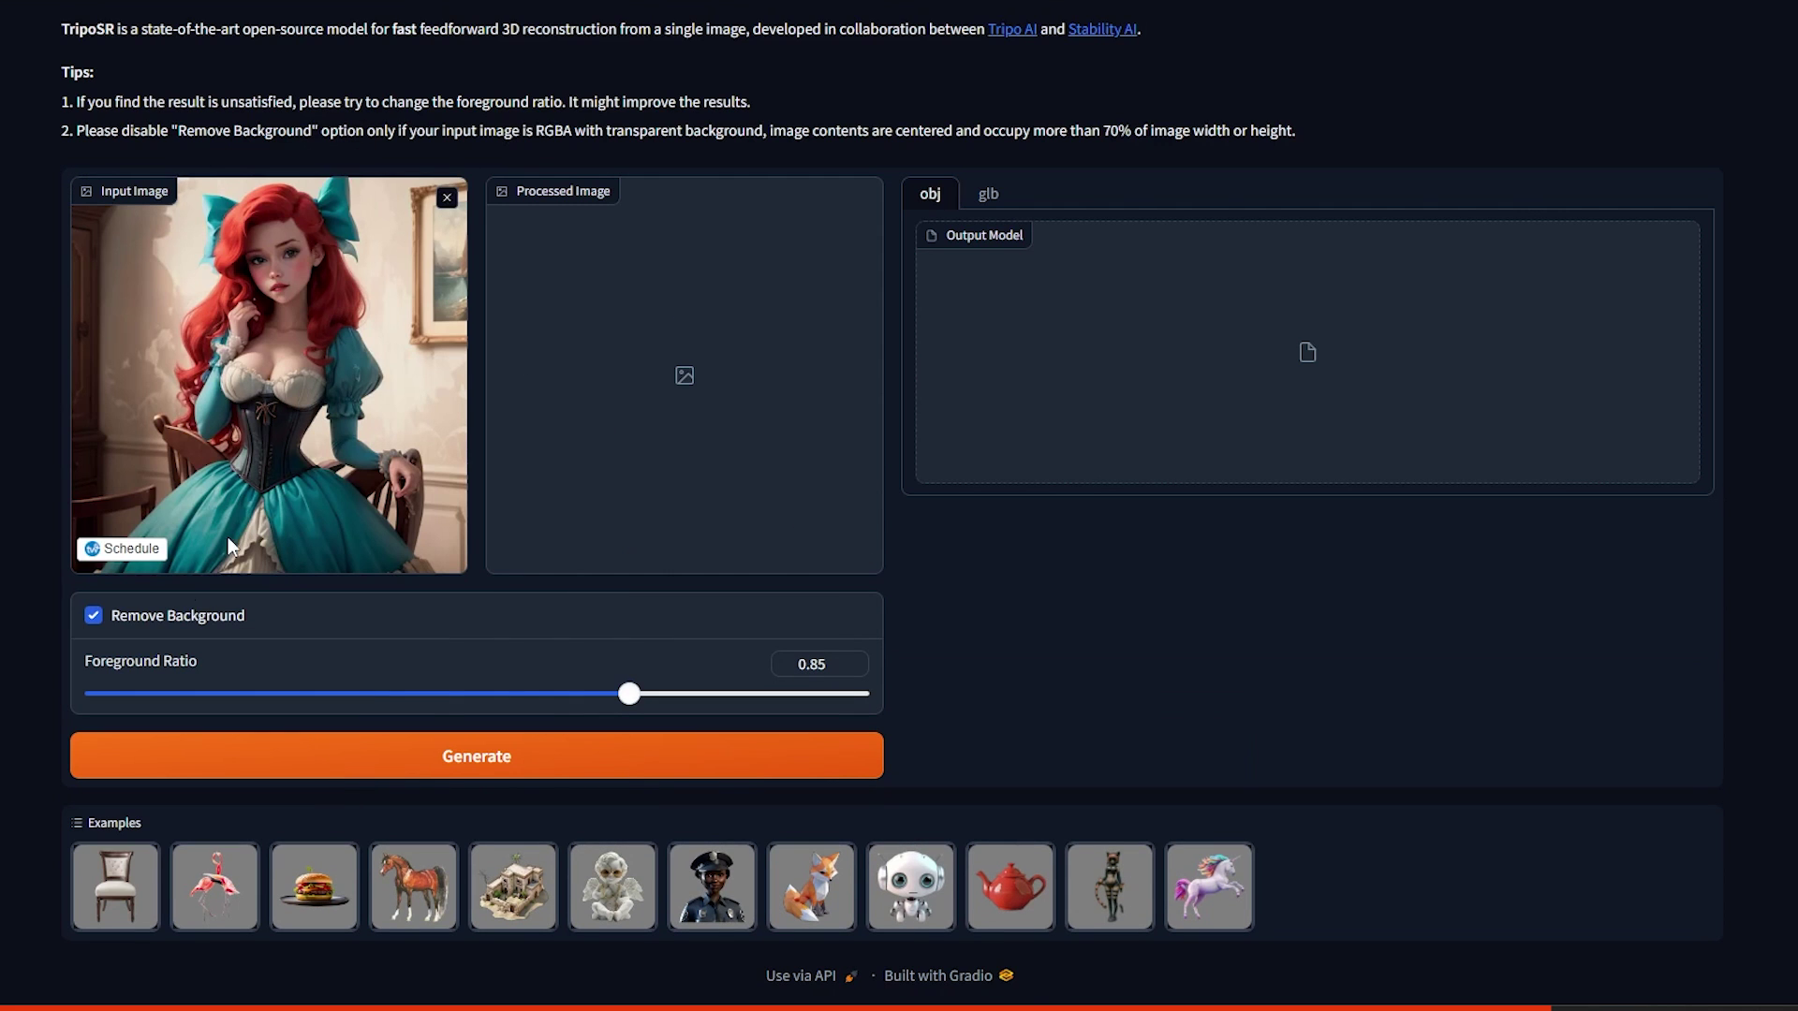
{"action": "left_click", "coordinate": [305, 768]}
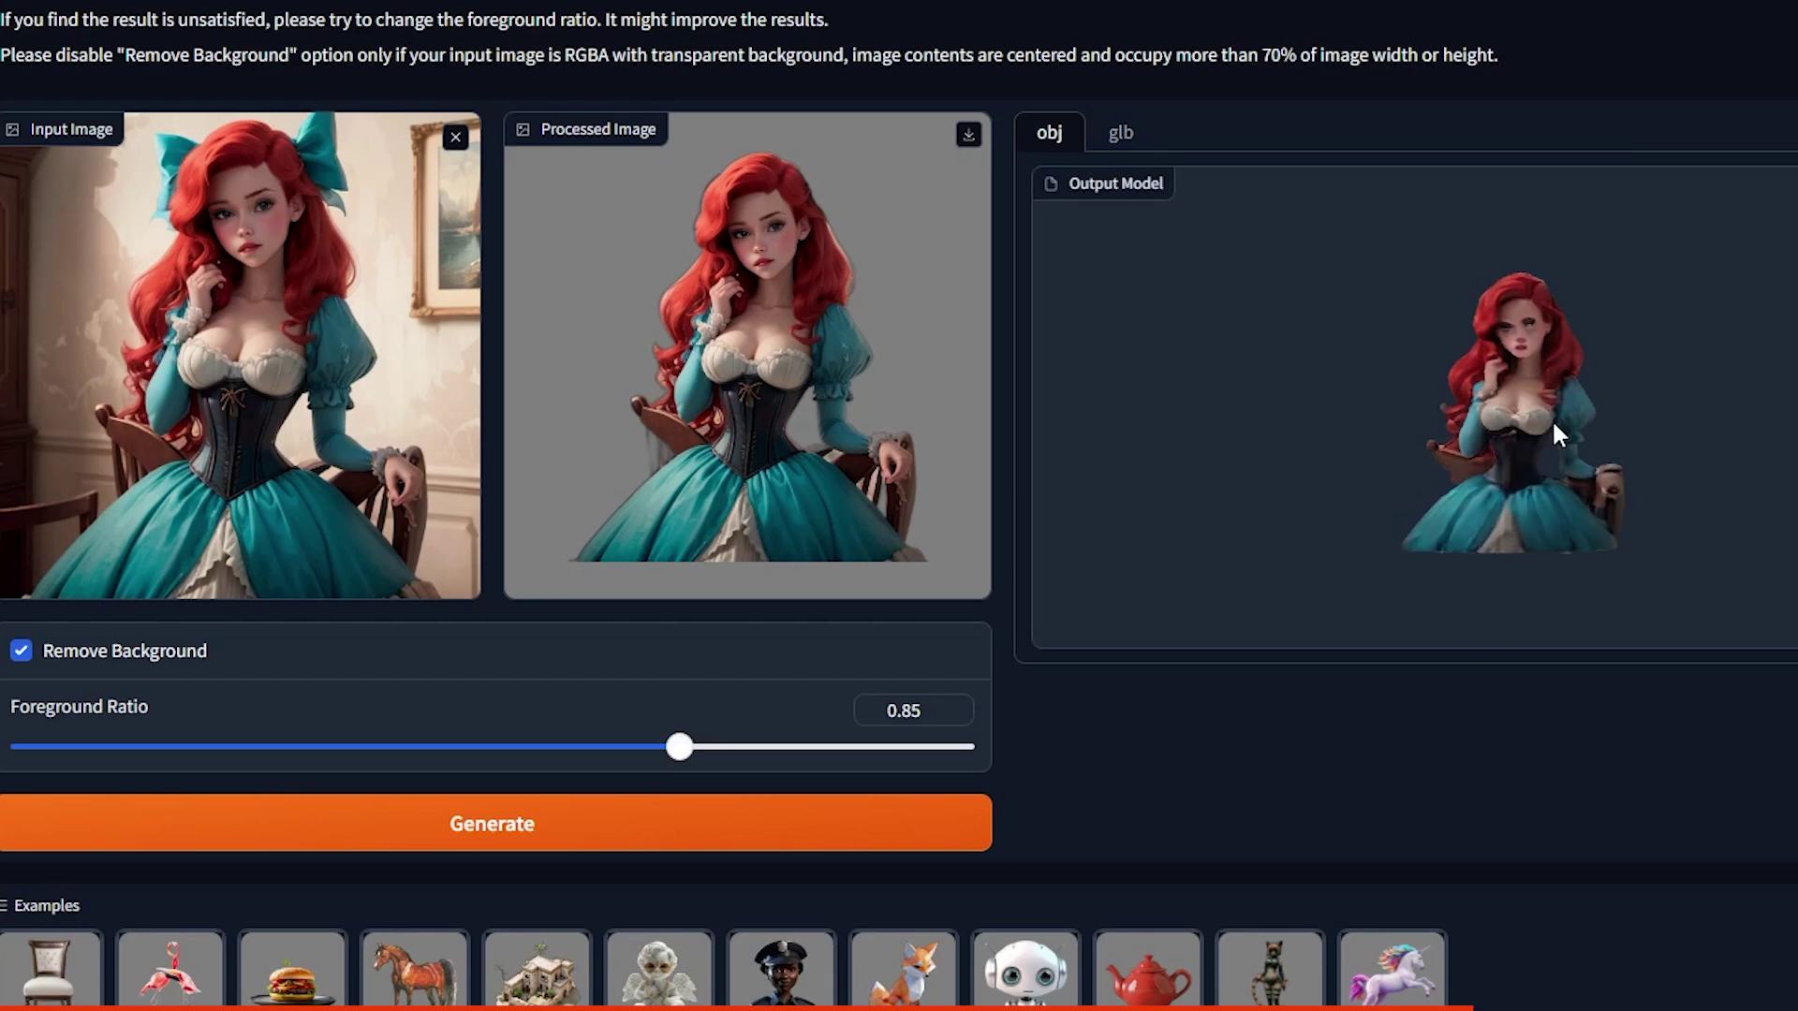
{"action": "left_click_drag", "start_coordinate": [1552, 419], "coordinate": [1797, 516]}
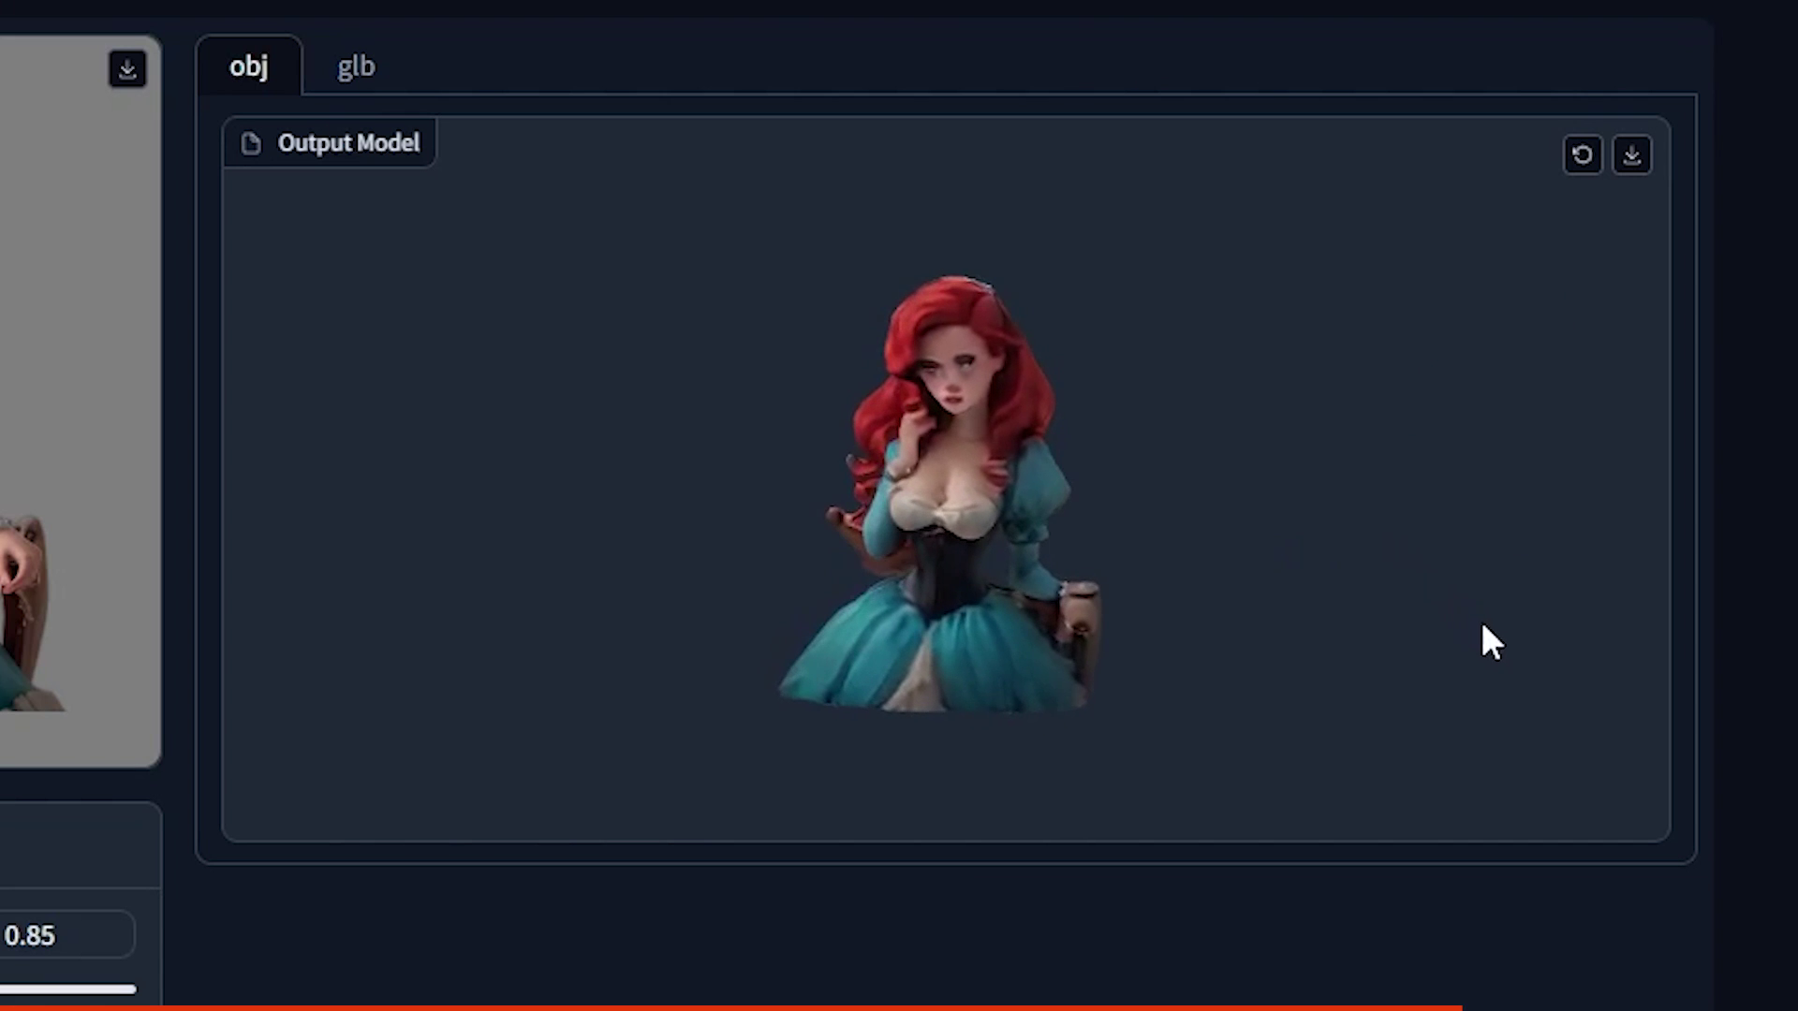
{"action": "left_click", "coordinate": [1631, 155]}
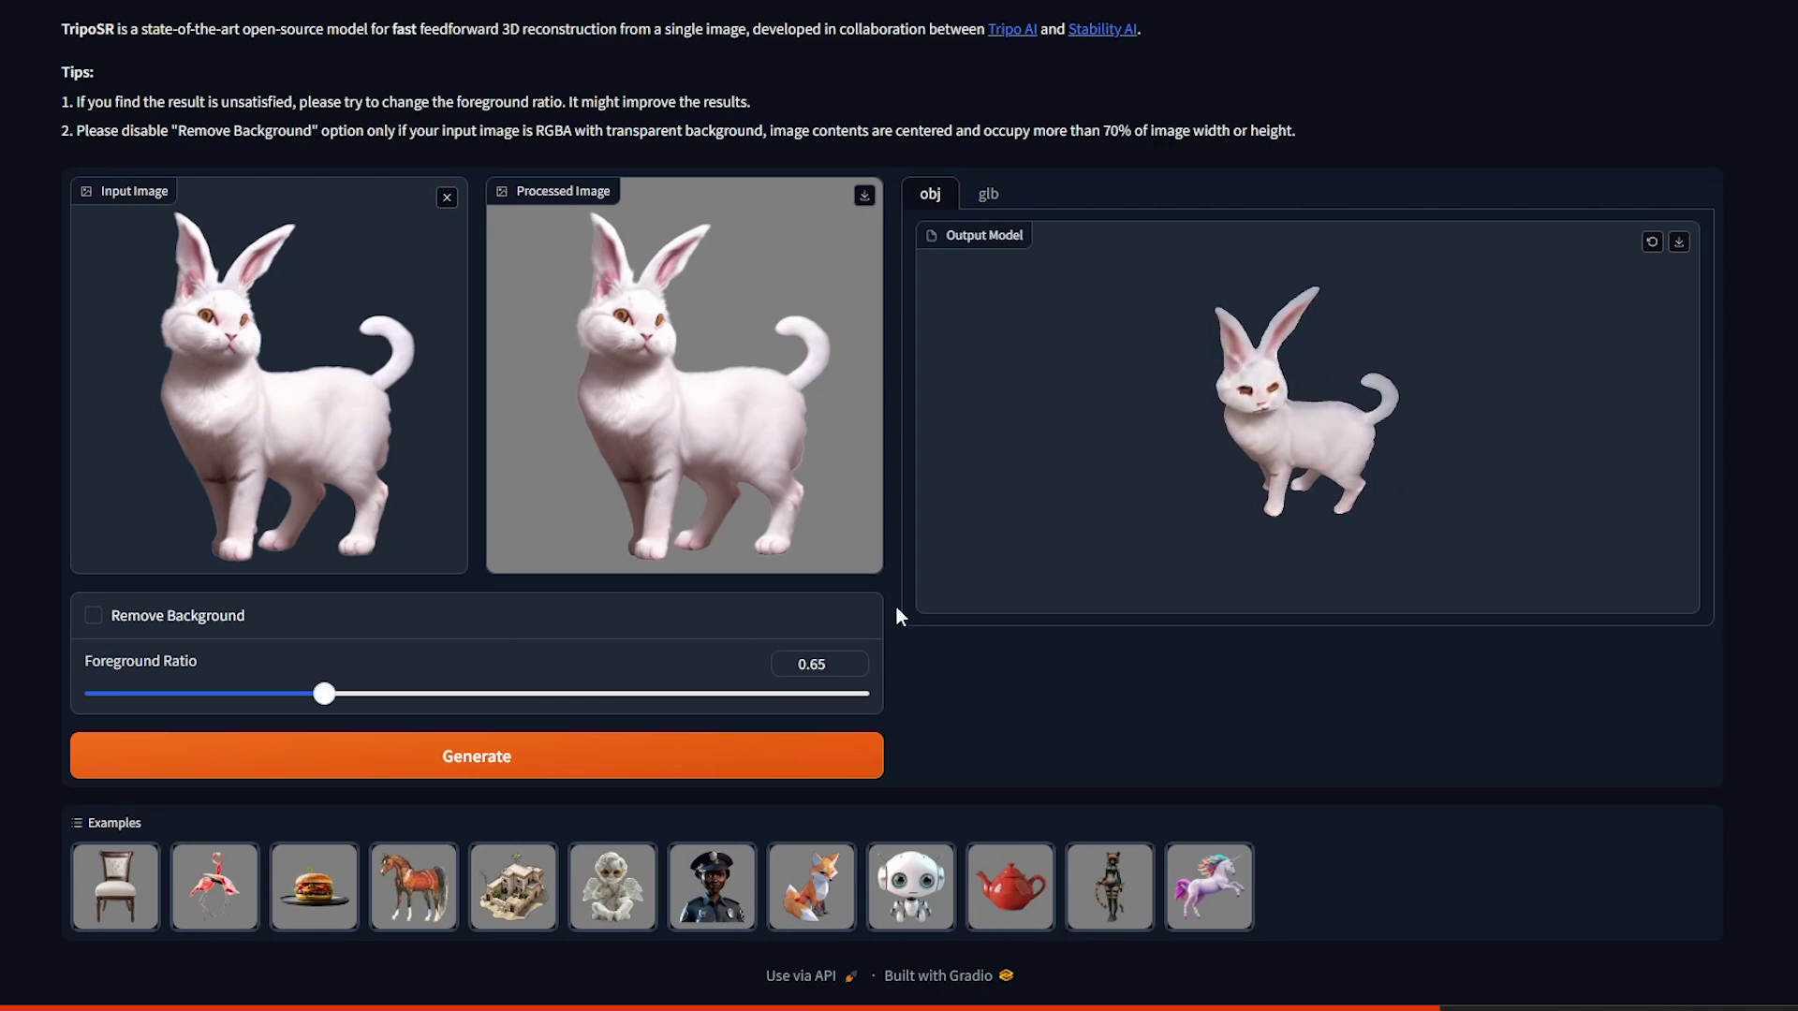
Step: Set the foreground ratio to 0.85 for the white rabbit-eared cat, regenerate the 3D model and inspect it from another angle
{"action": "left_click", "coordinate": [601, 695]}
{"action": "left_click", "coordinate": [610, 756]}
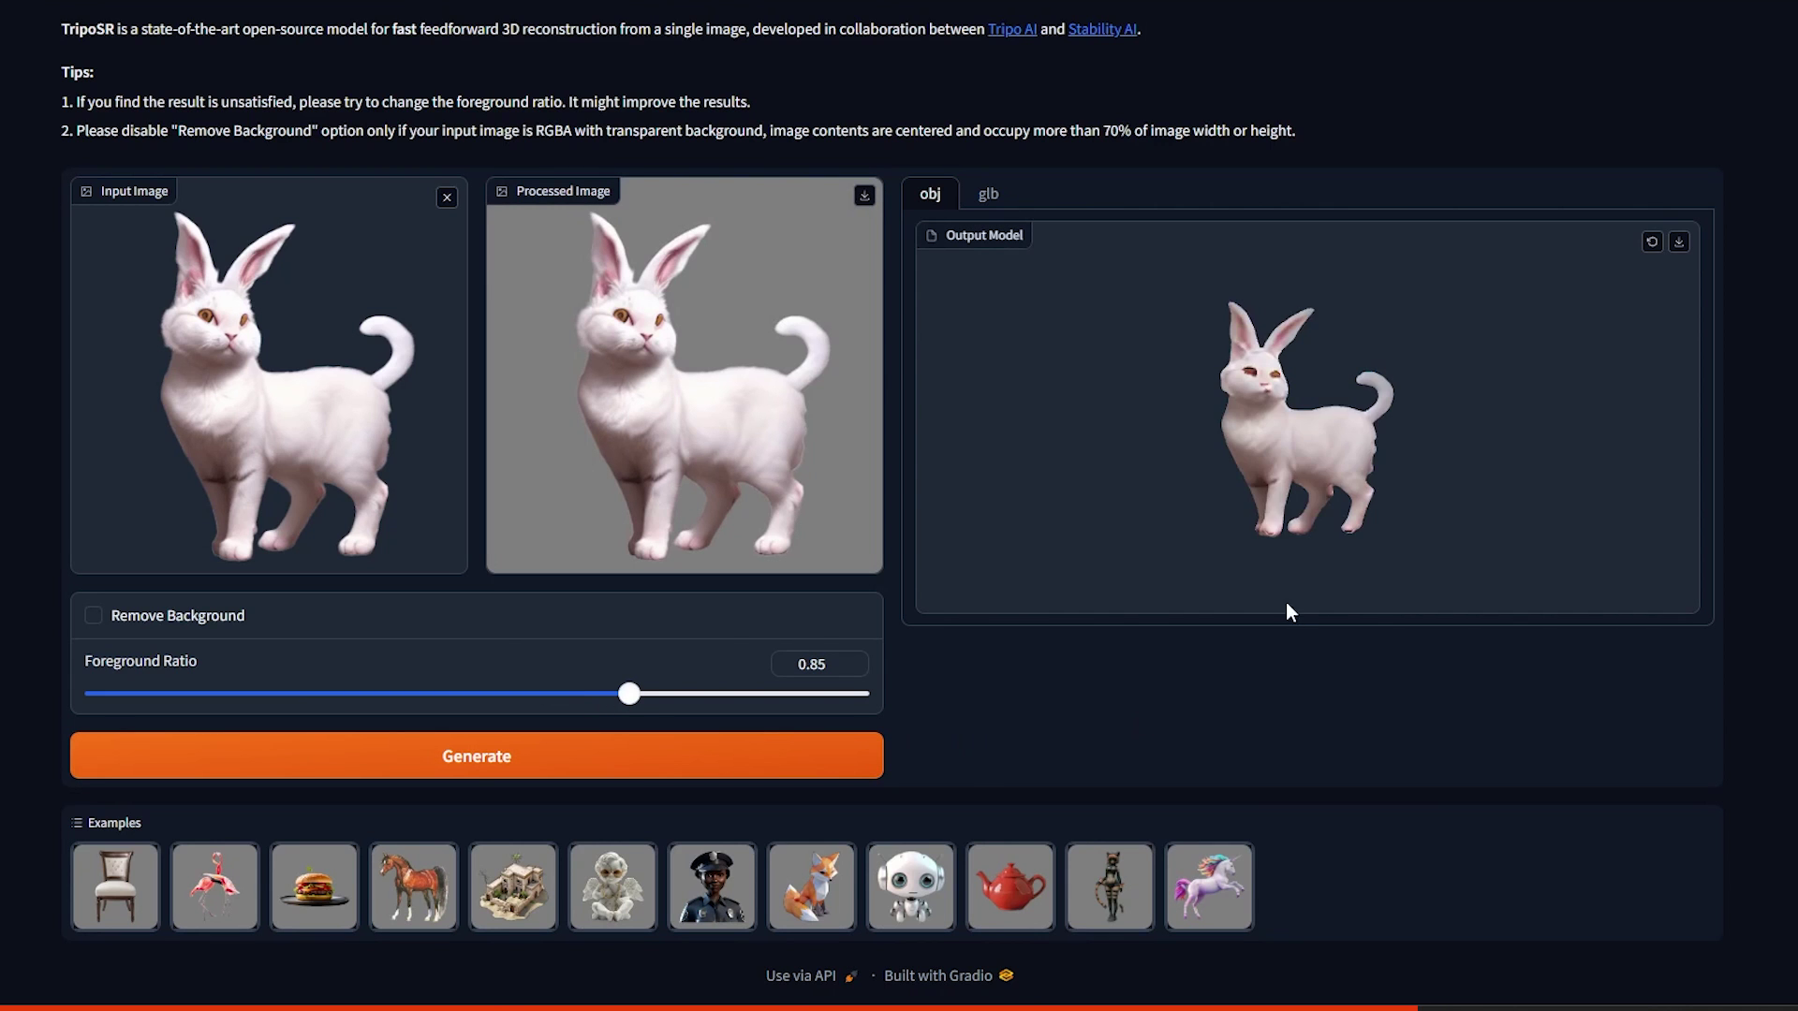
{"action": "left_click_drag", "start_coordinate": [1287, 450], "coordinate": [1158, 422]}
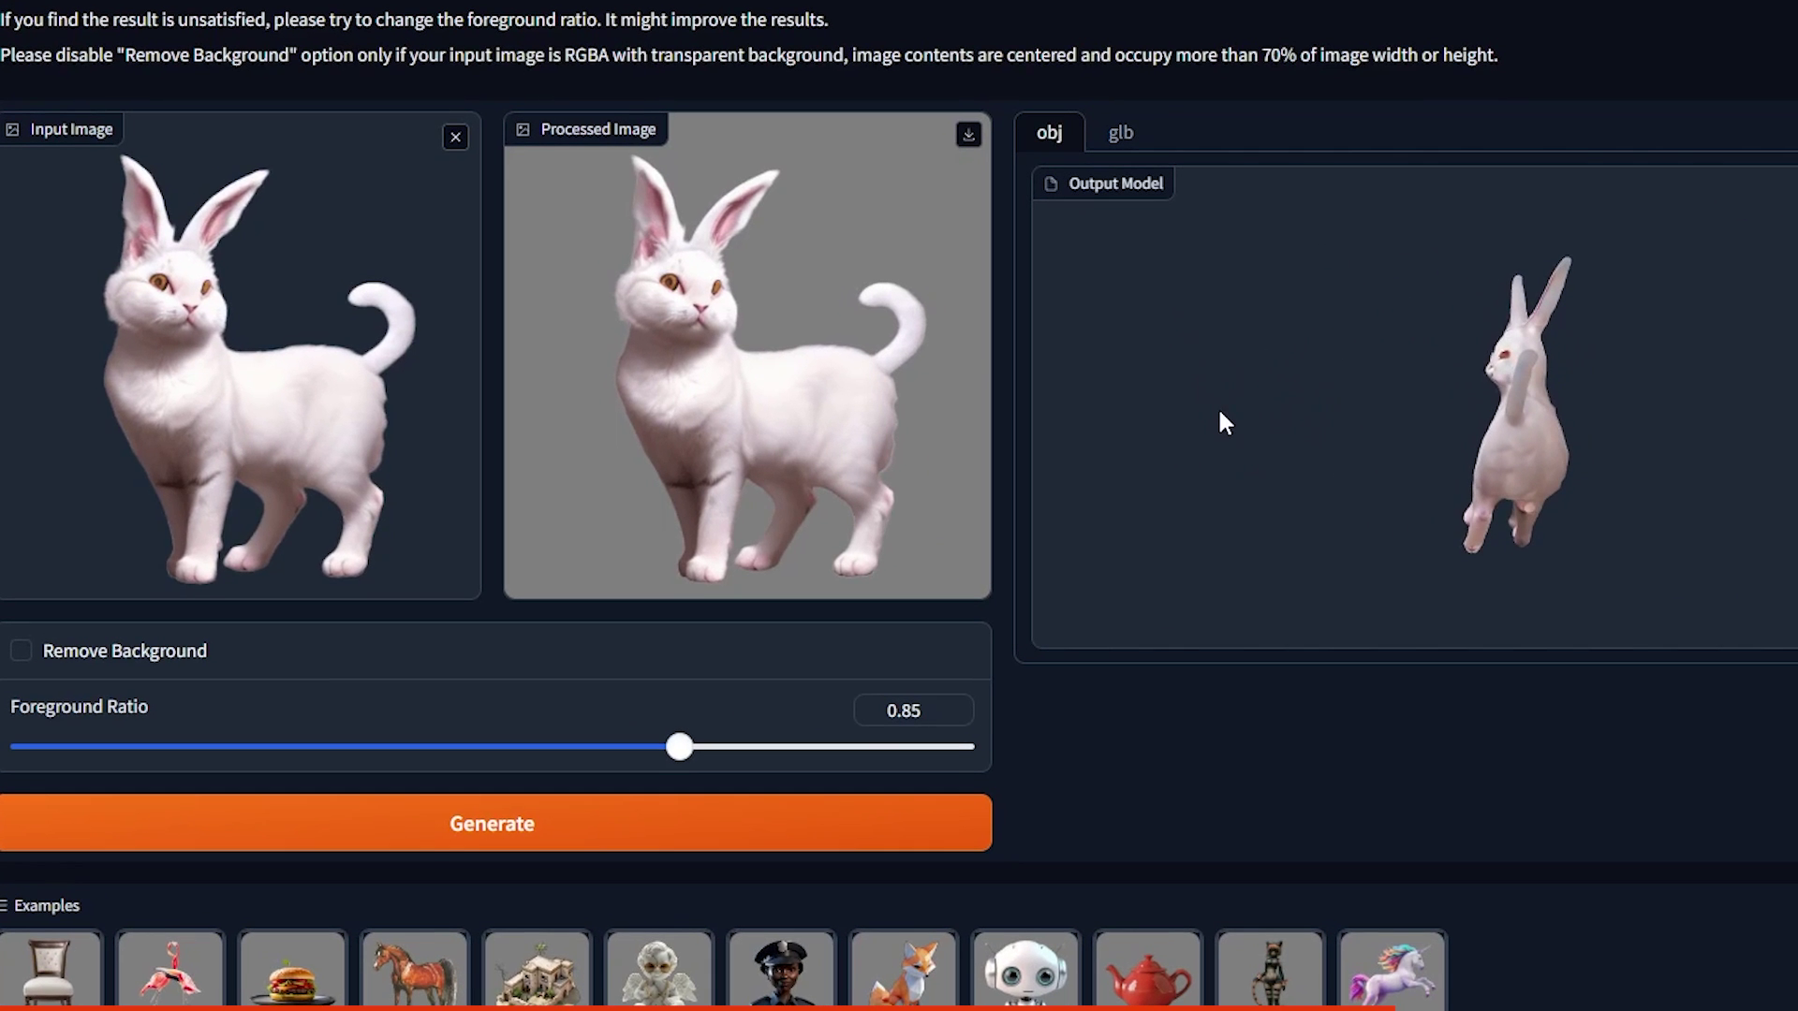
Step: Raise the foreground ratio to 1, regenerate the rabbit-eared cat model and inspect it by rotating it
{"action": "left_click_drag", "start_coordinate": [896, 757], "coordinate": [969, 749]}
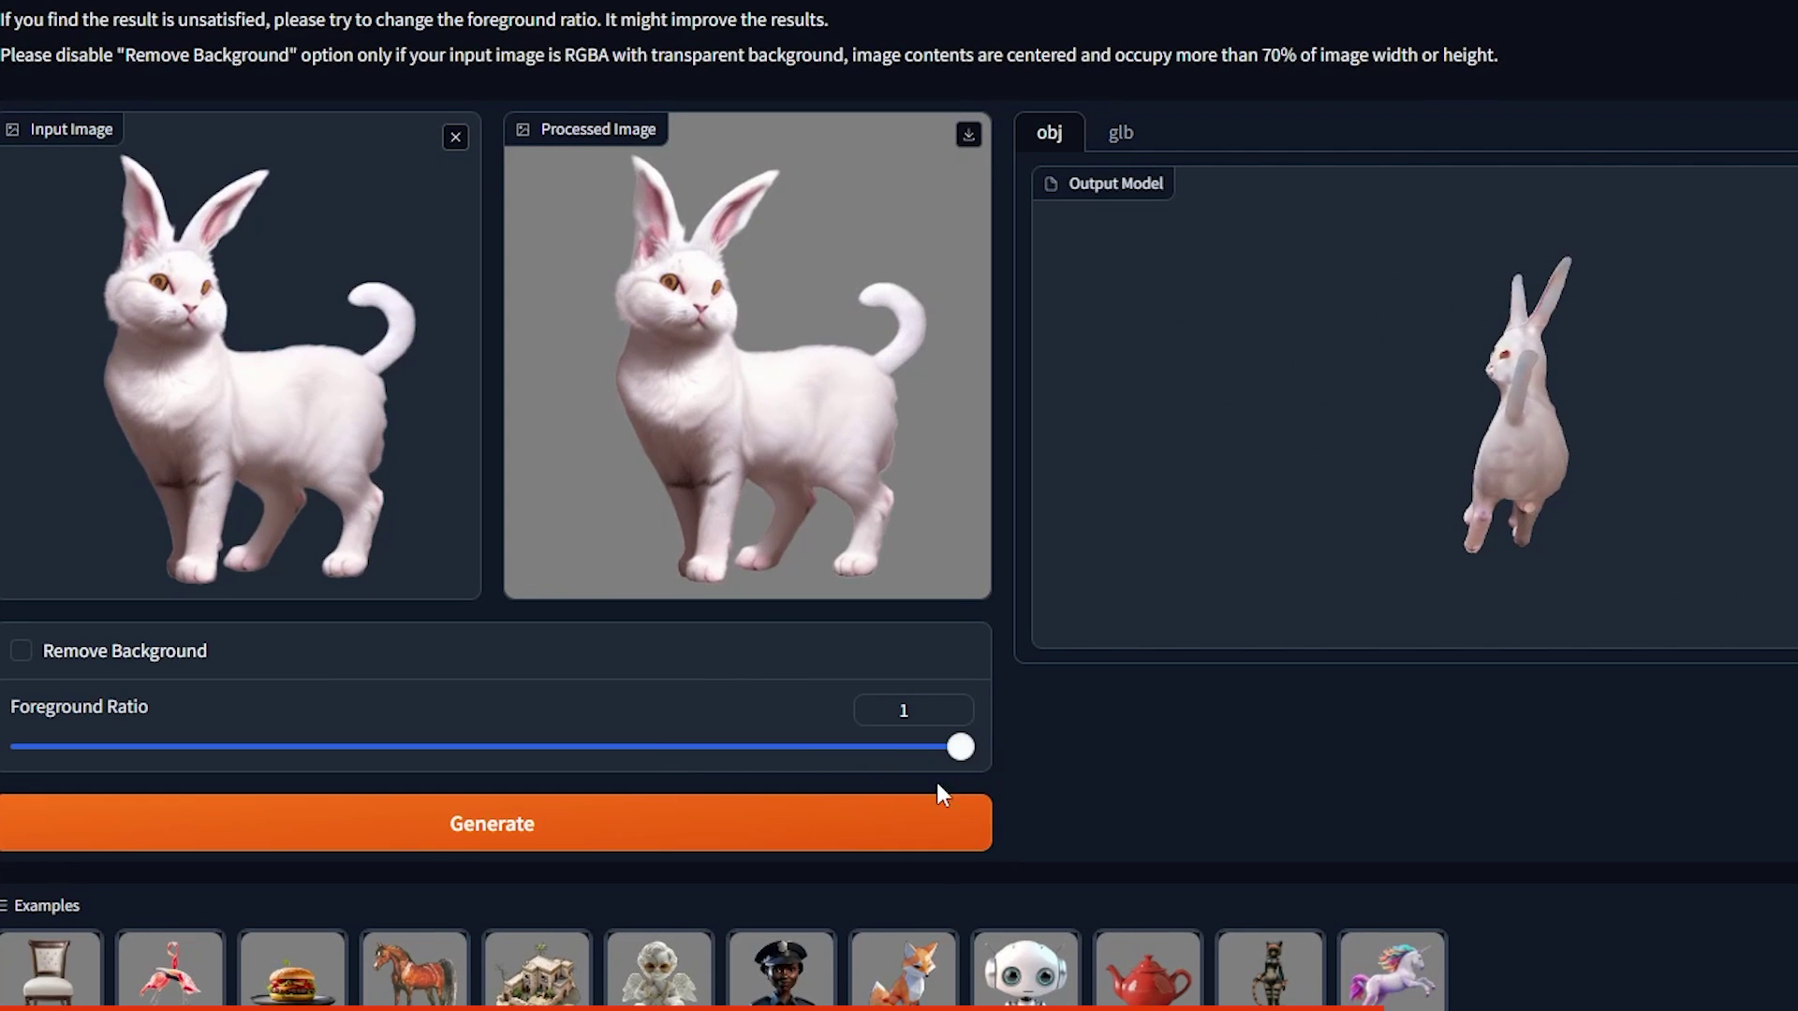
{"action": "left_click", "coordinate": [897, 828]}
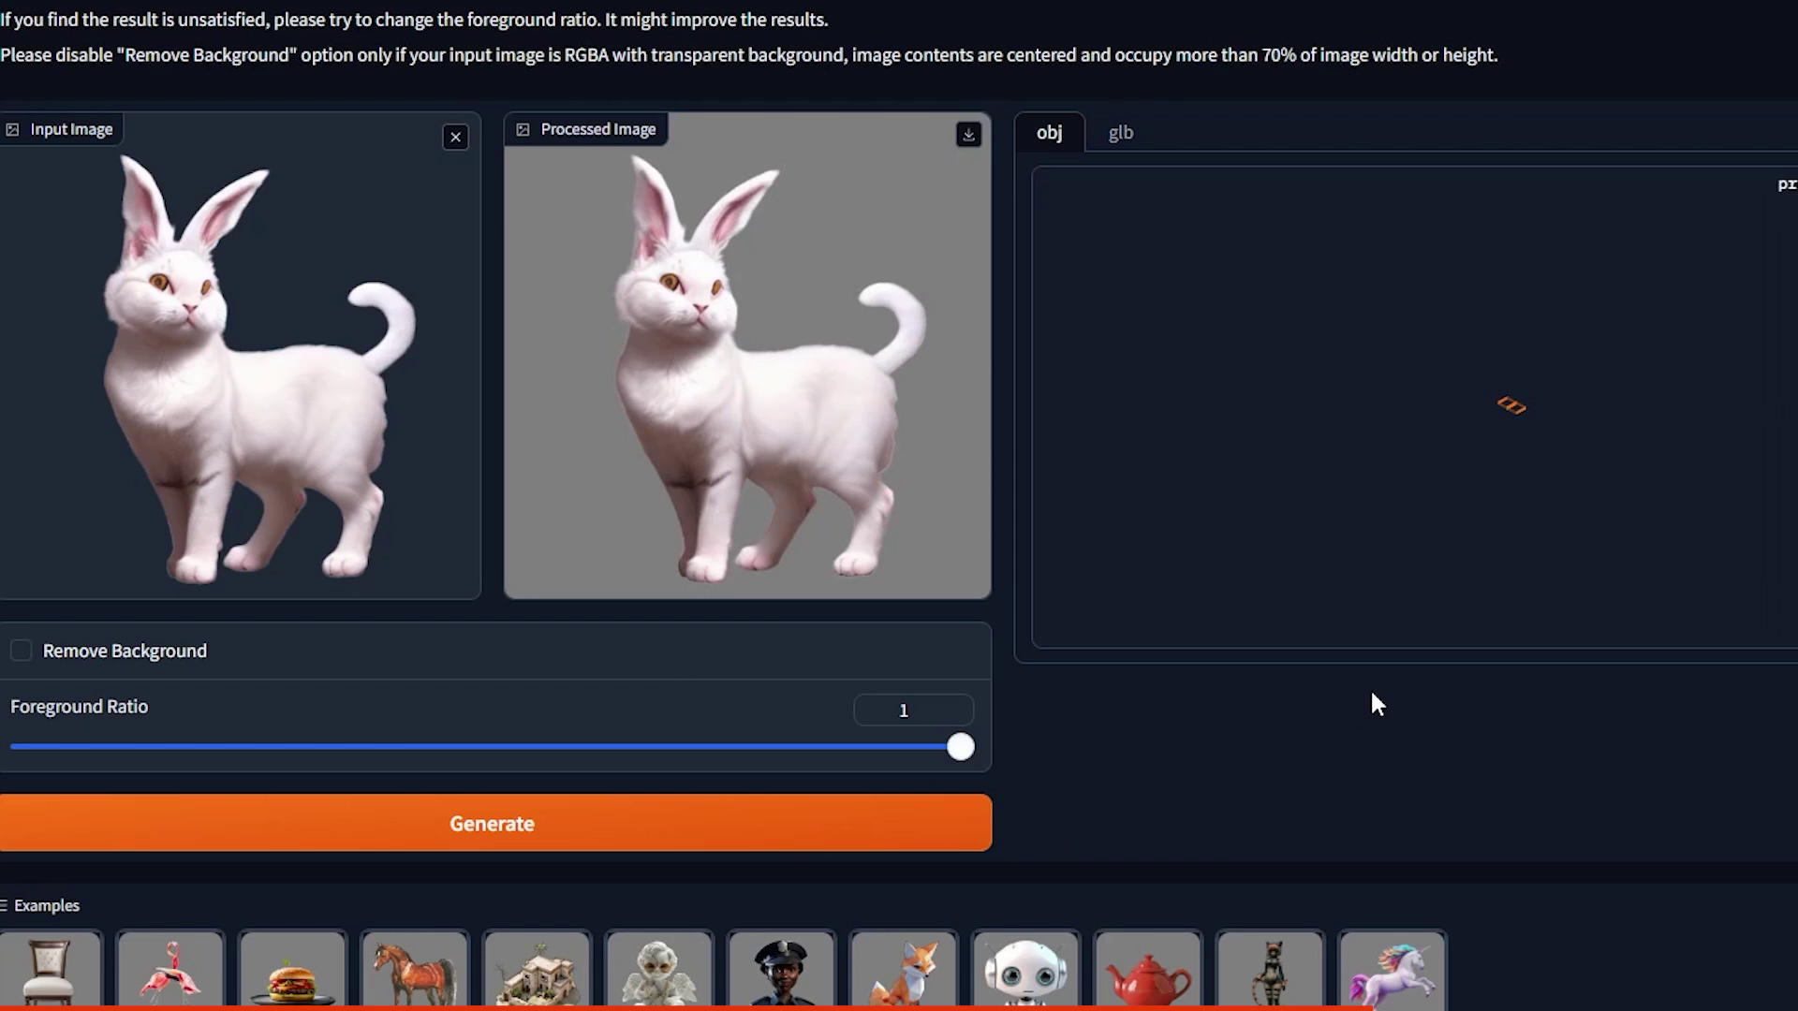
{"action": "left_click_drag", "start_coordinate": [1427, 454], "coordinate": [1747, 451]}
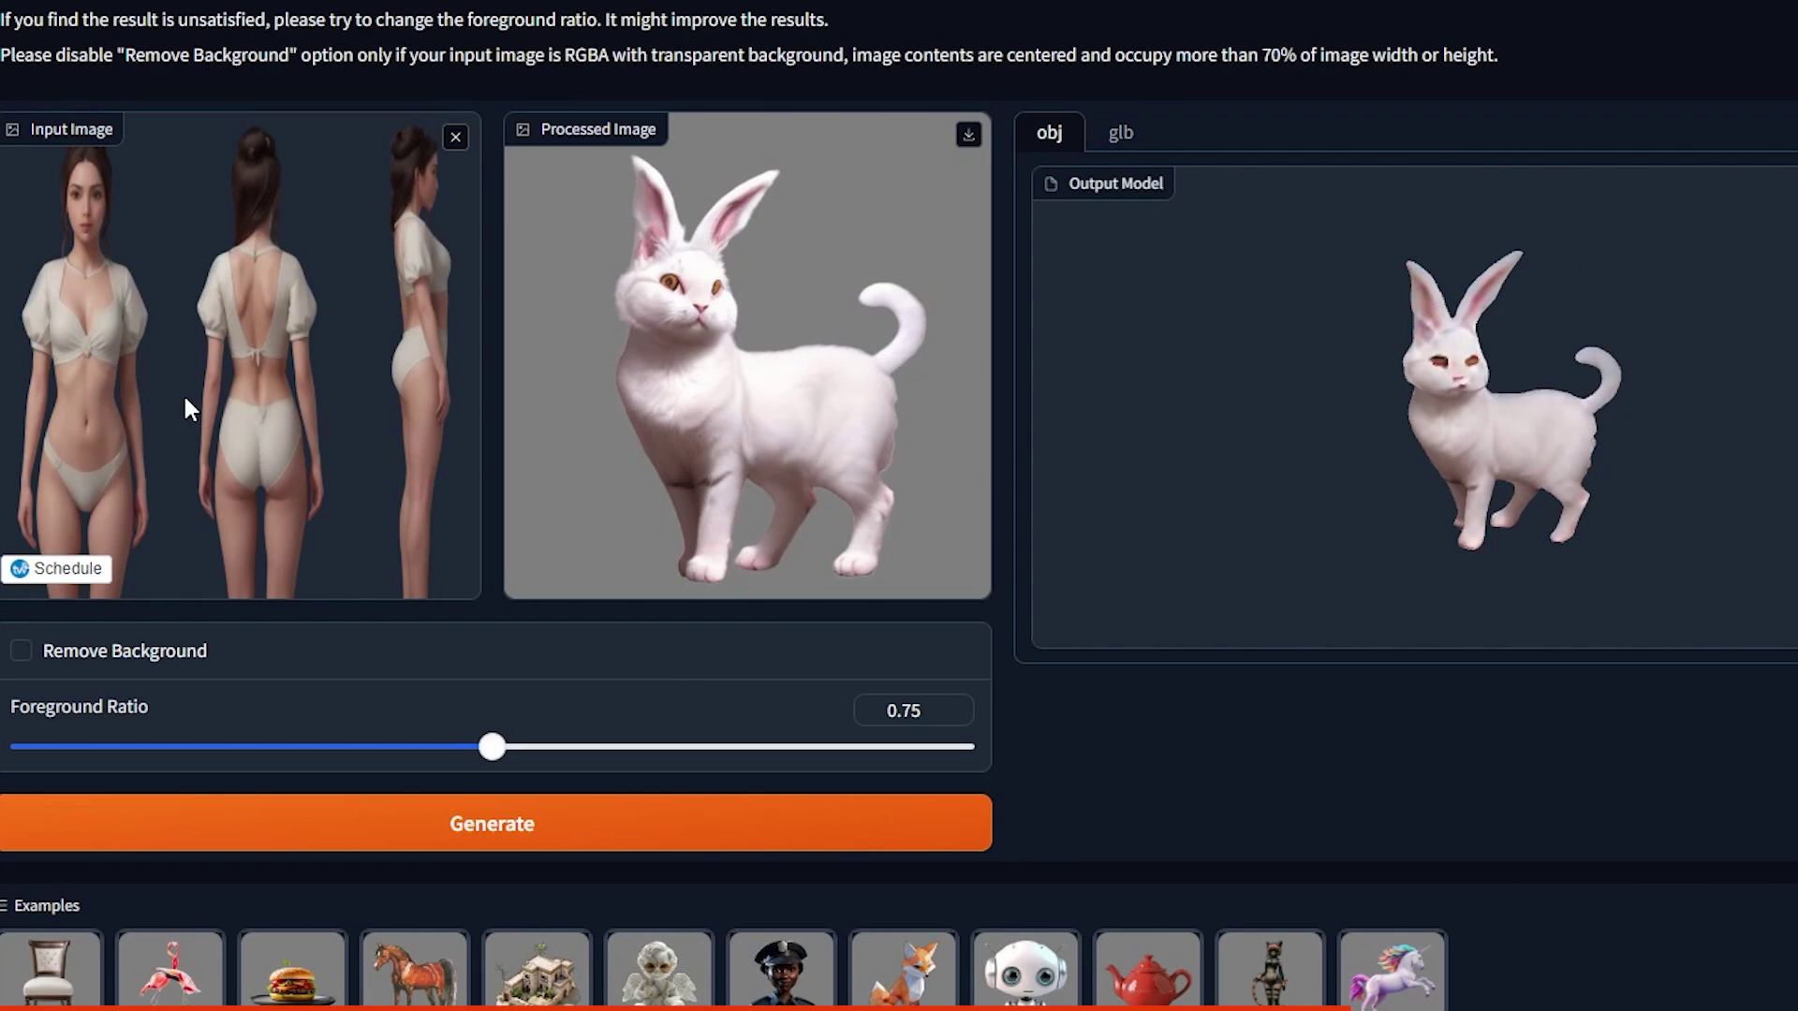
Step: Generate a 3D model from the three-view turnaround image of the woman and rotate it for inspection
{"action": "left_click", "coordinate": [701, 841]}
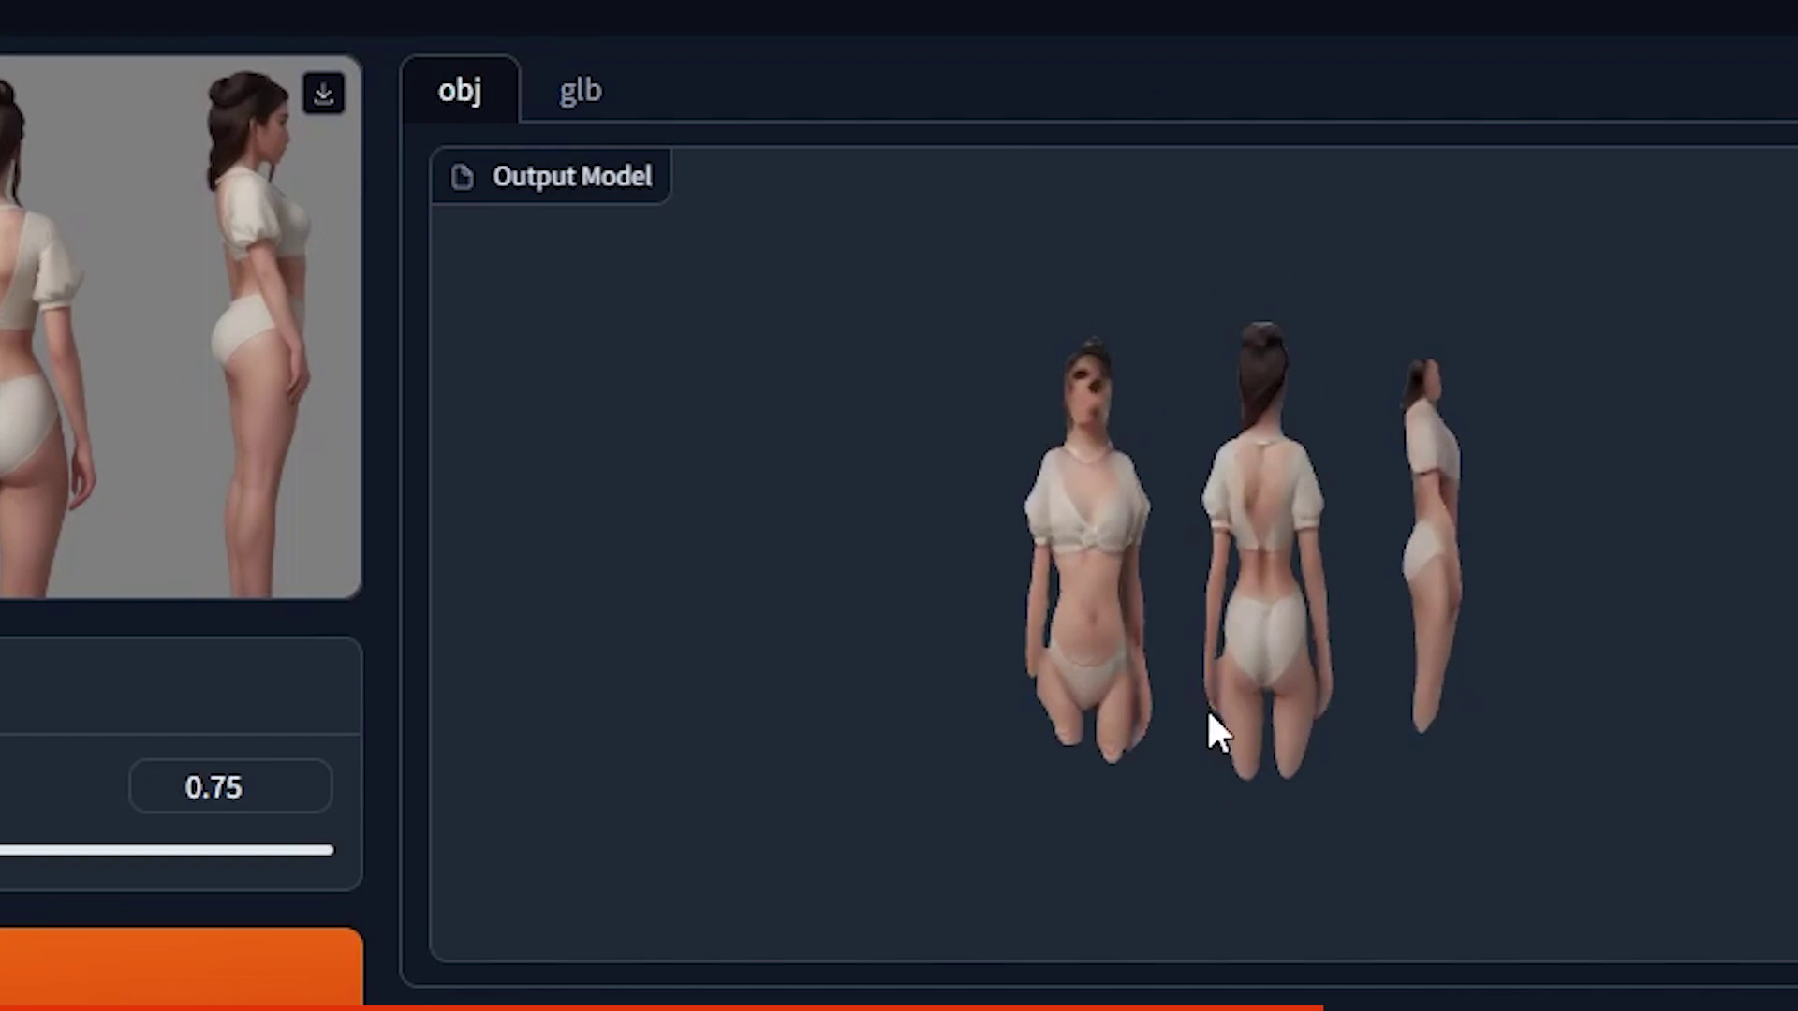
{"action": "left_click_drag", "start_coordinate": [1210, 716], "coordinate": [1793, 791]}
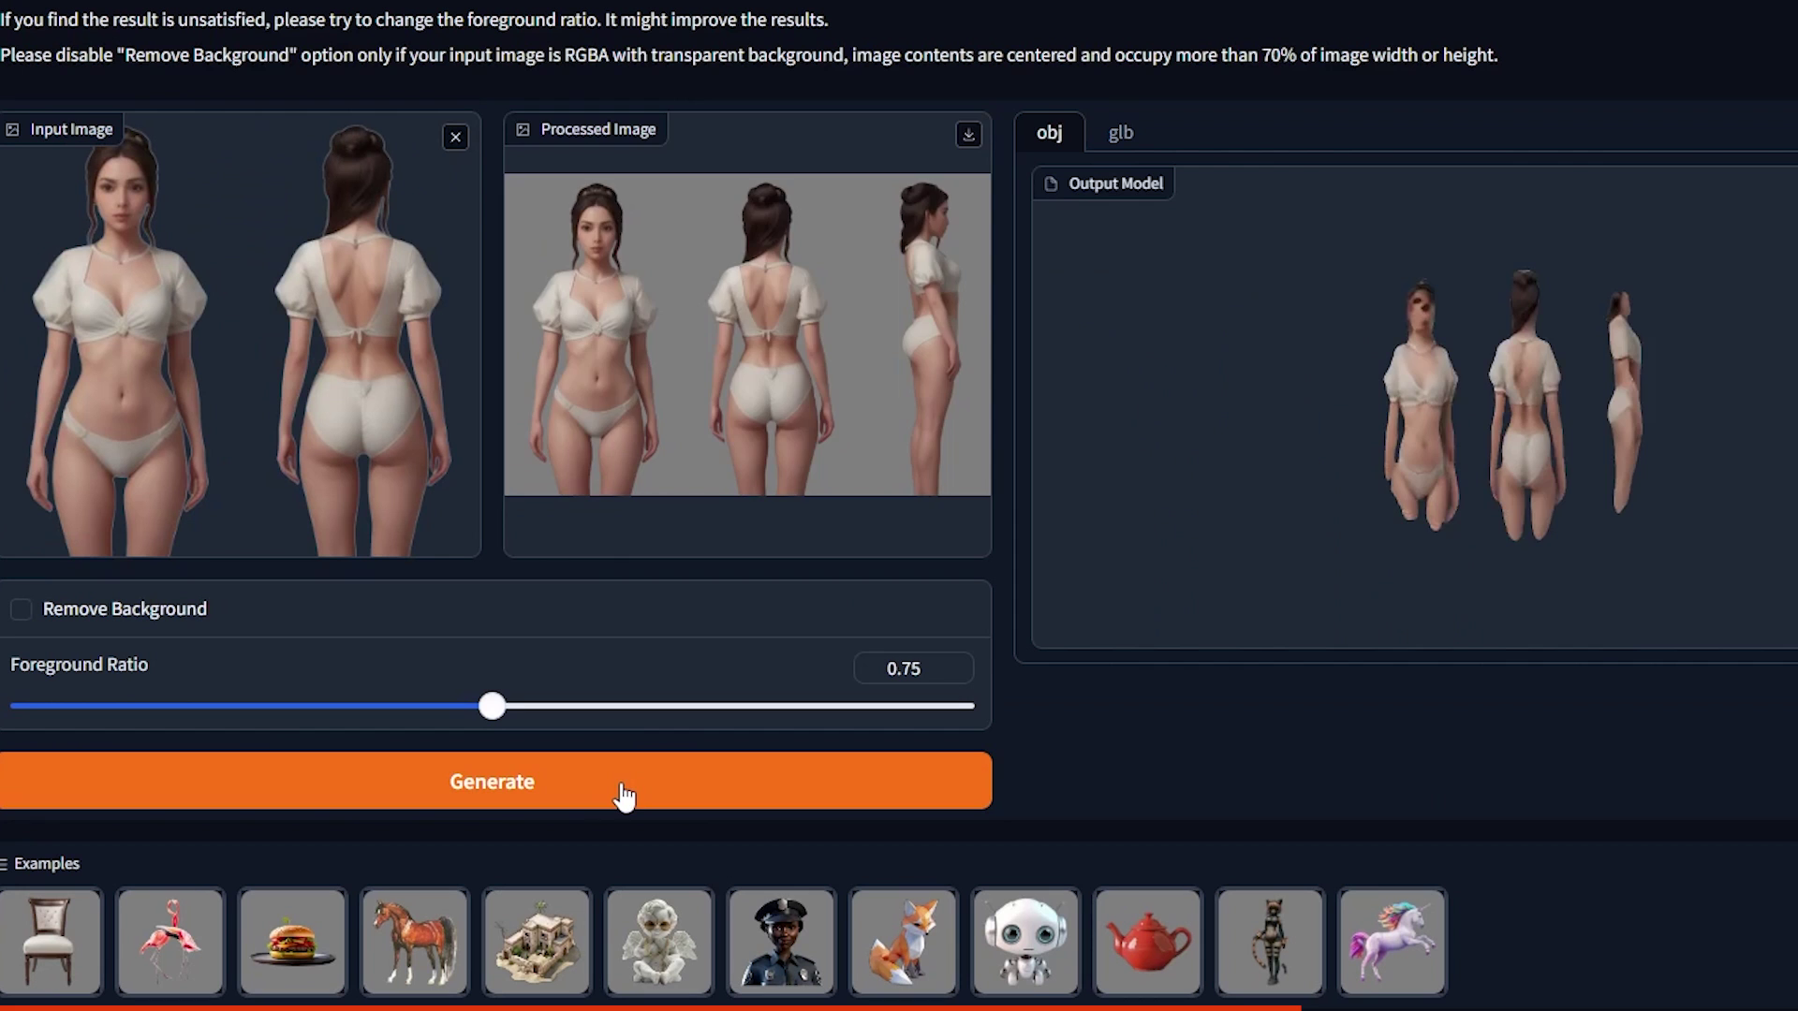
Step: Generate a 3D model from the cropped front-and-back image of the woman and inspect it up close from several angles
{"action": "left_click", "coordinate": [625, 797]}
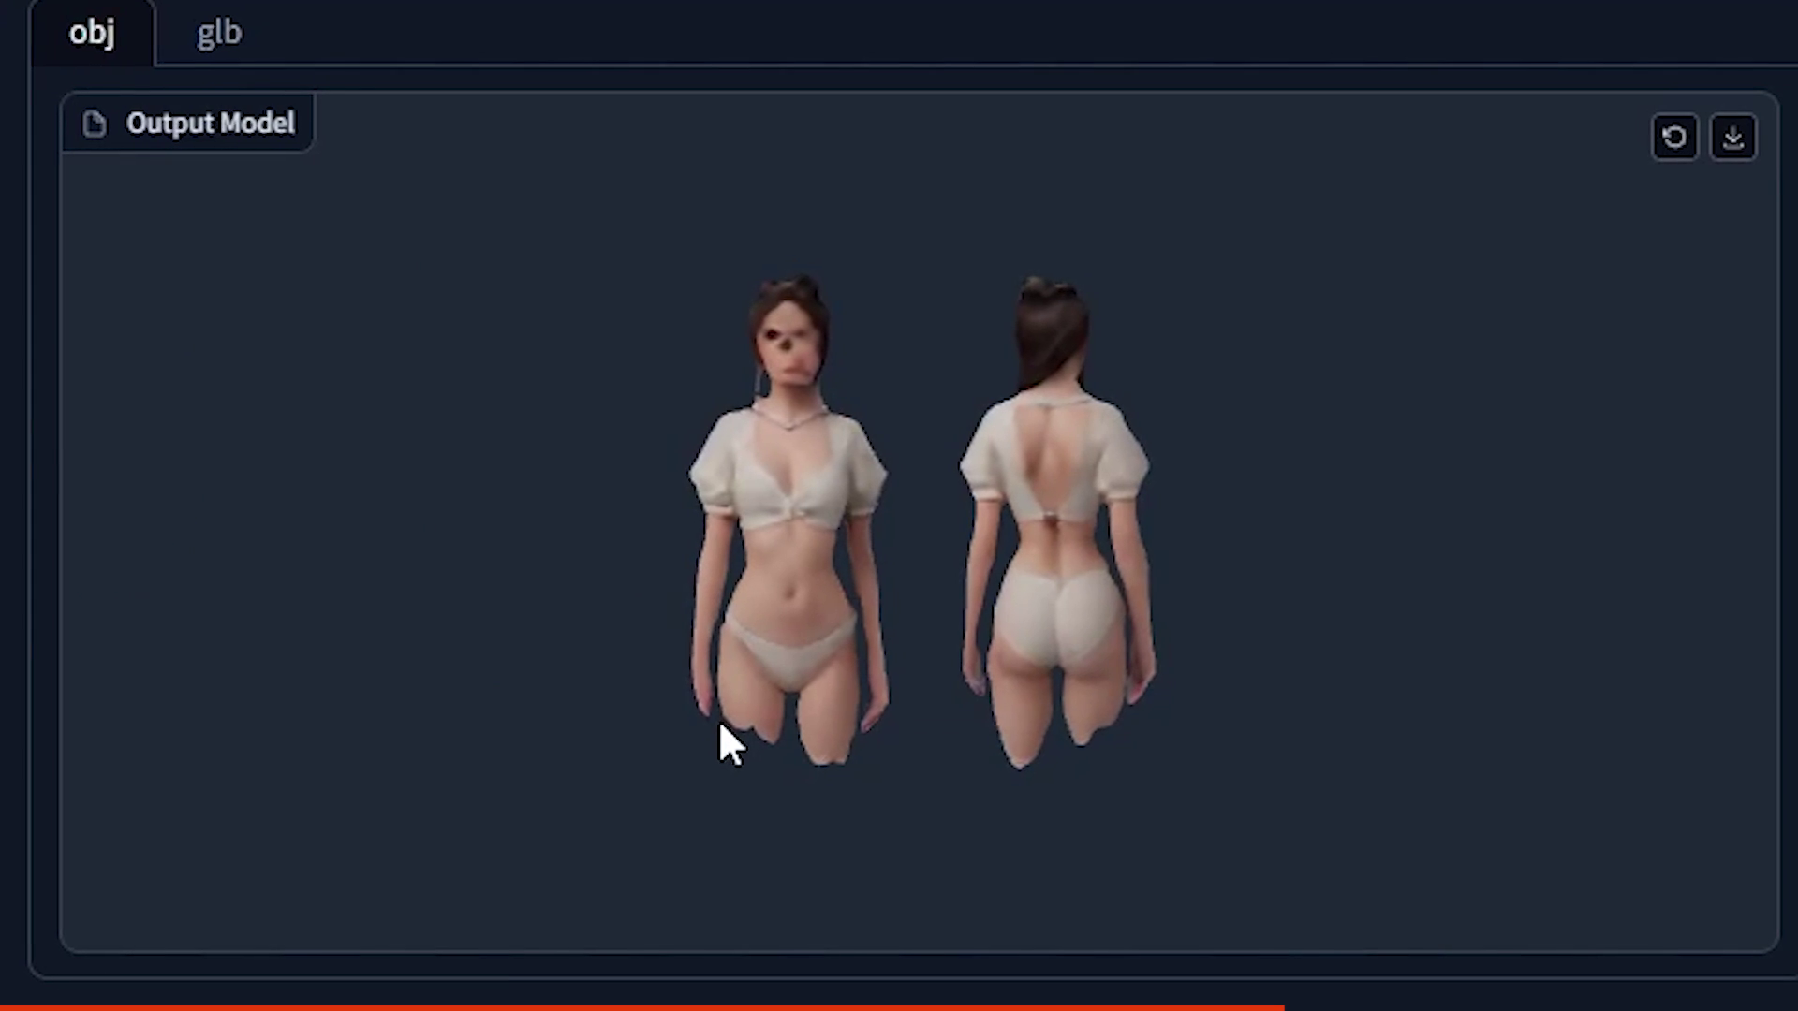
{"action": "left_click_drag", "start_coordinate": [890, 676], "coordinate": [1336, 762]}
{"action": "left_click_drag", "start_coordinate": [1114, 746], "coordinate": [827, 770]}
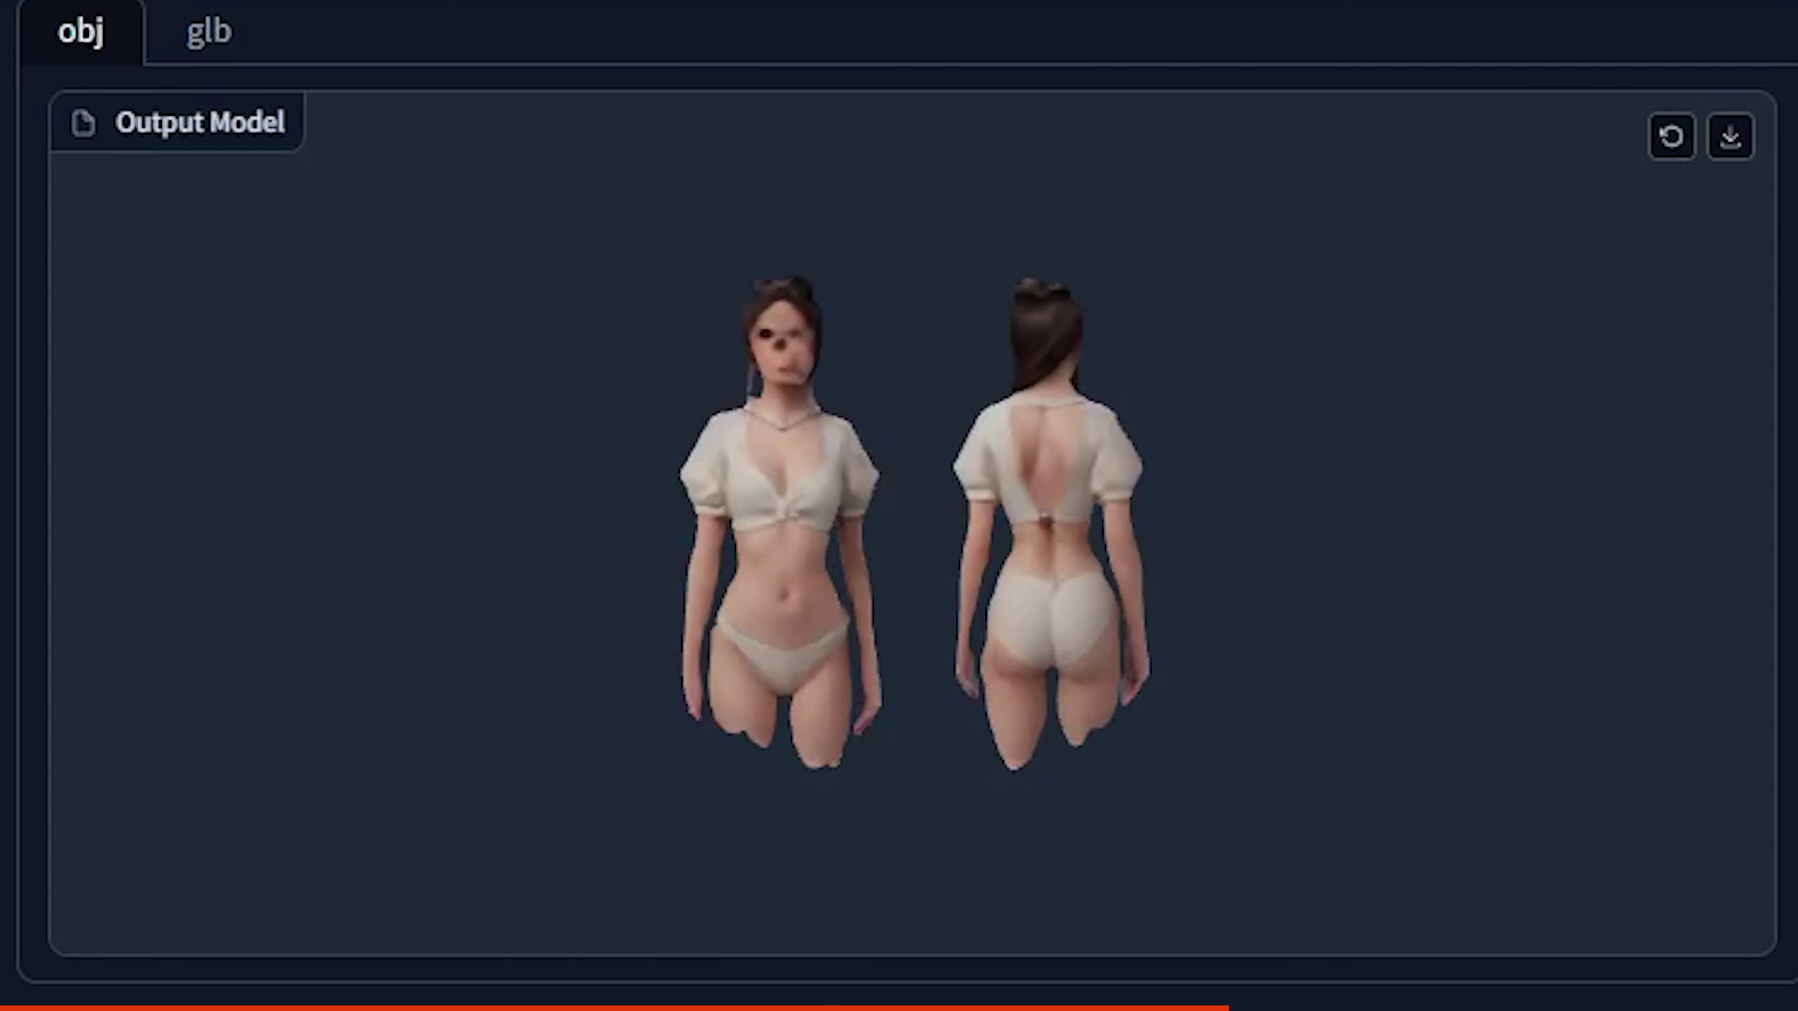
{"action": "scroll", "coordinate": [824, 636], "scroll_direction": "up", "scroll_amount": 5}
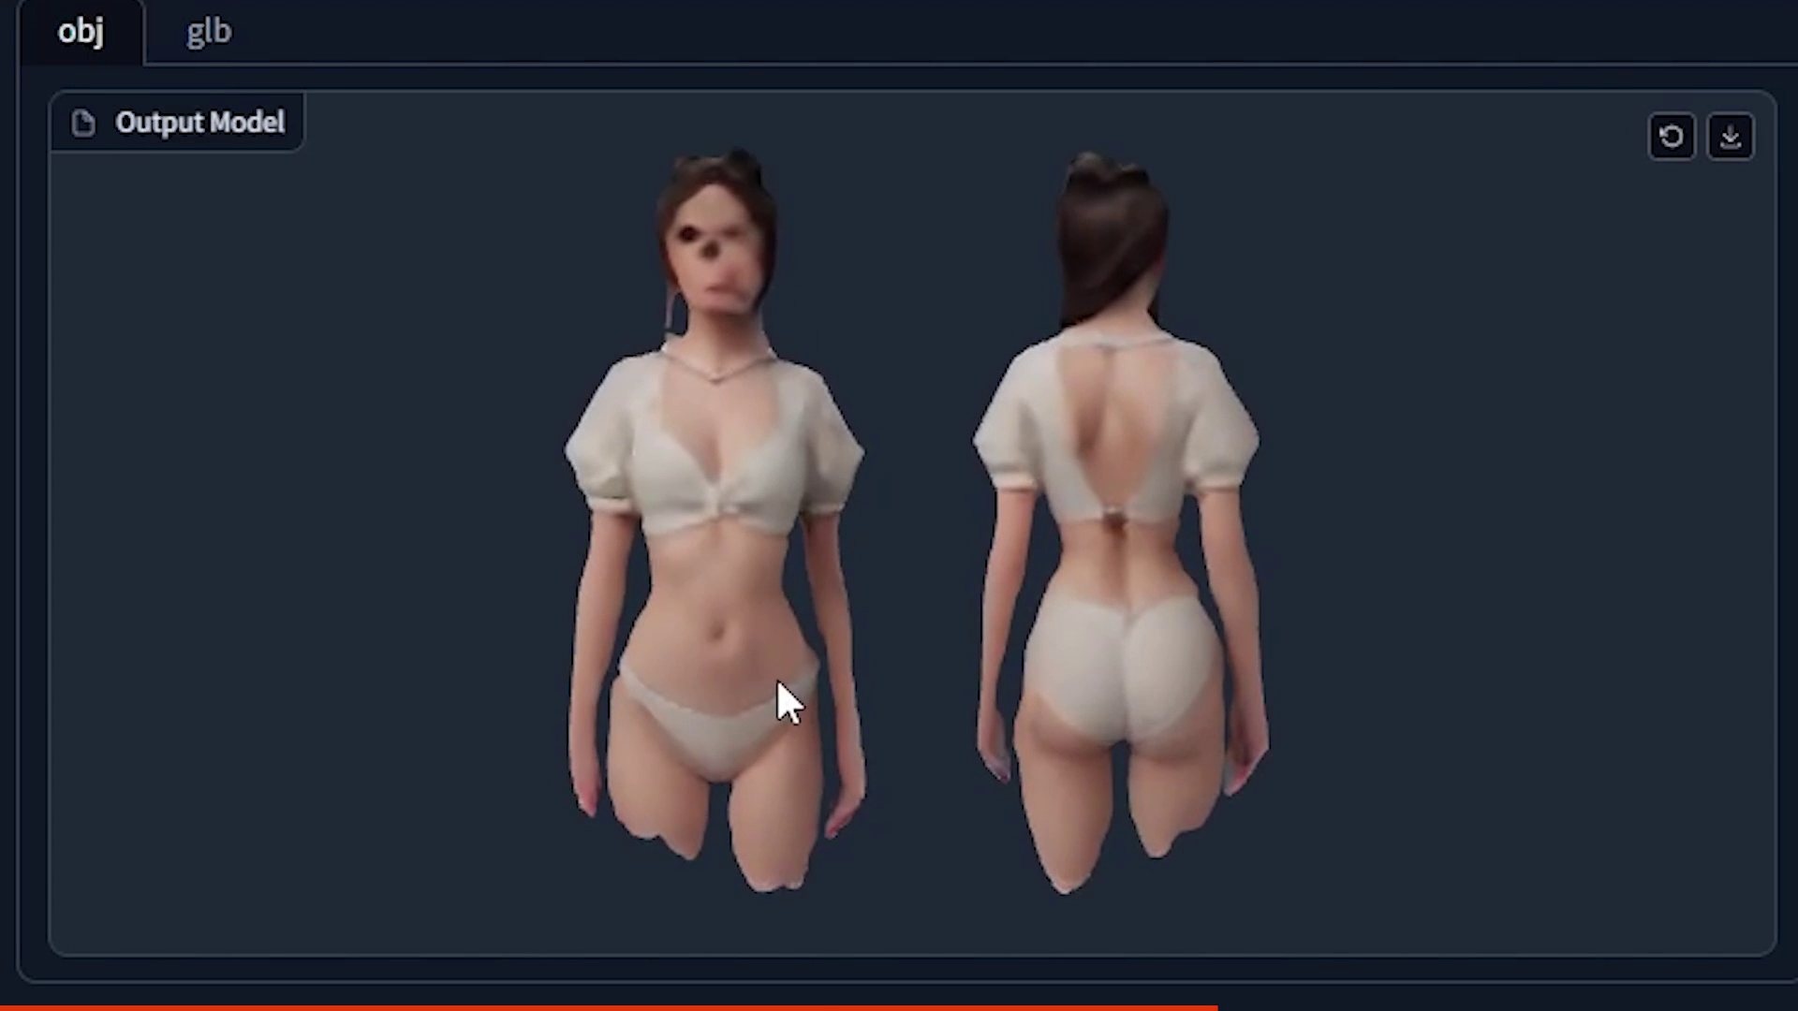
{"action": "left_click_drag", "start_coordinate": [936, 711], "coordinate": [800, 852]}
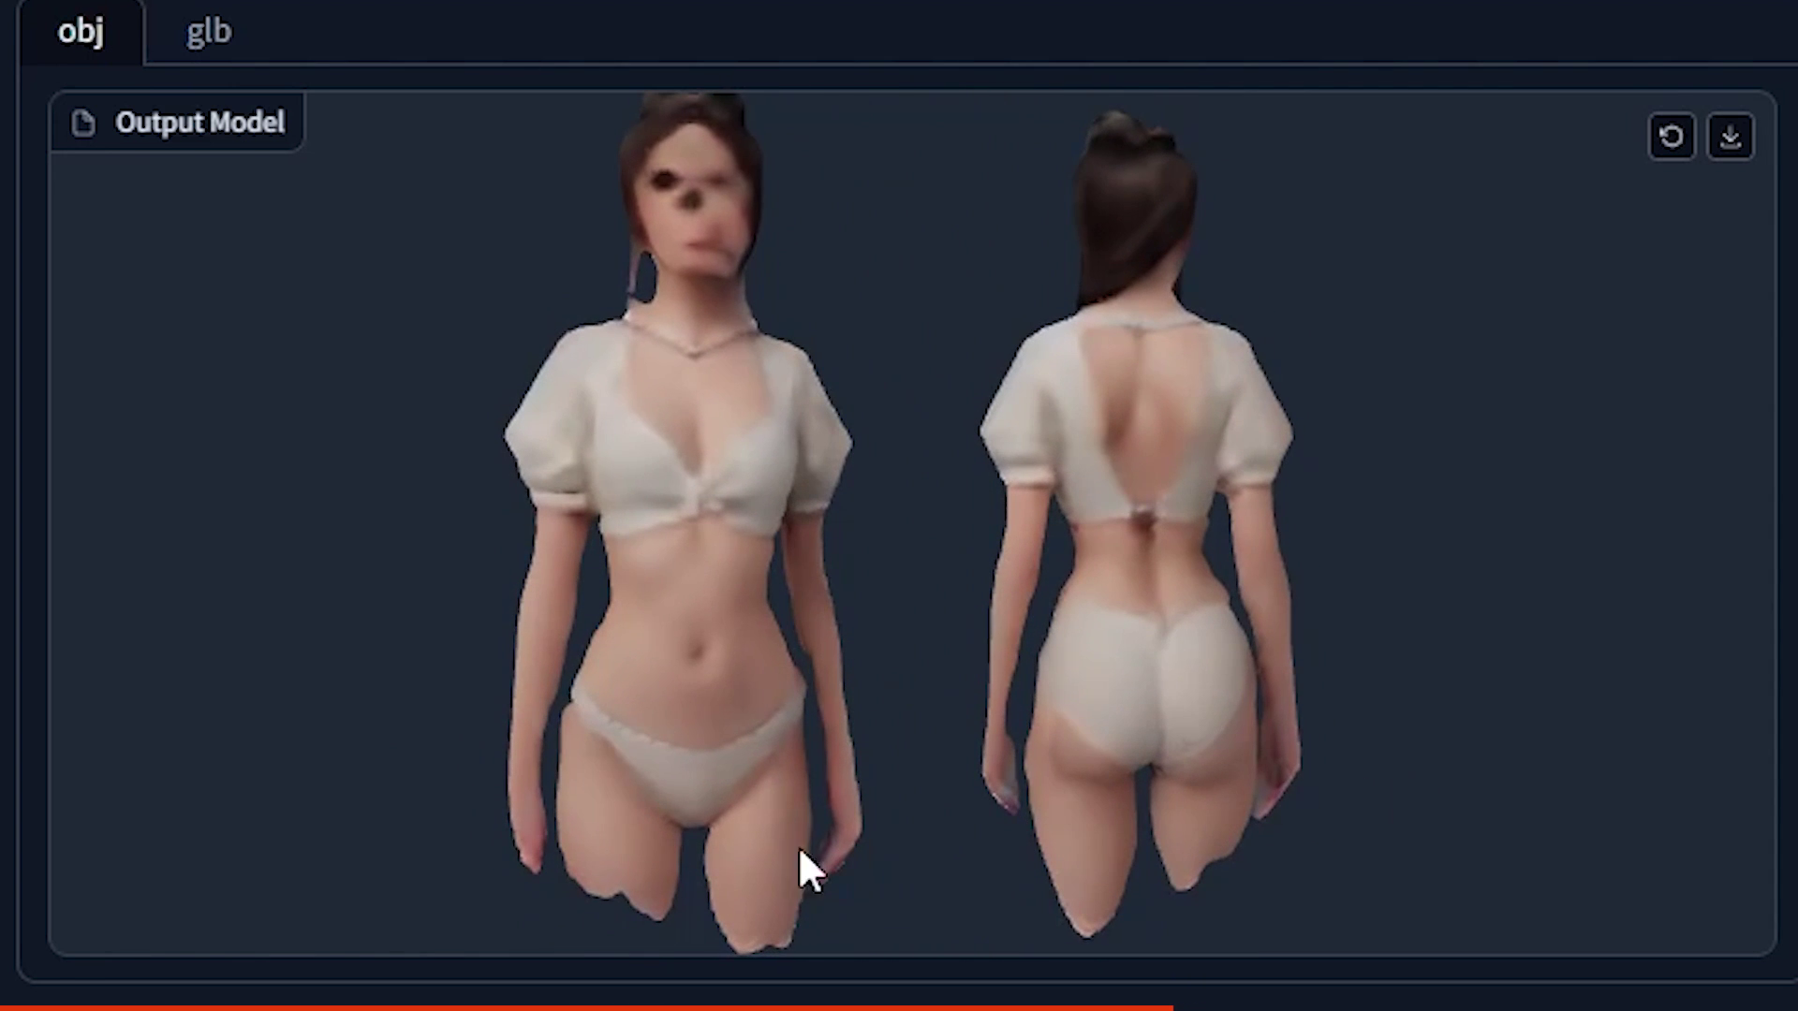
Step: Download the front-and-back woman's OBJ model and inspect its shape by rotating it
{"action": "left_click", "coordinate": [1730, 136]}
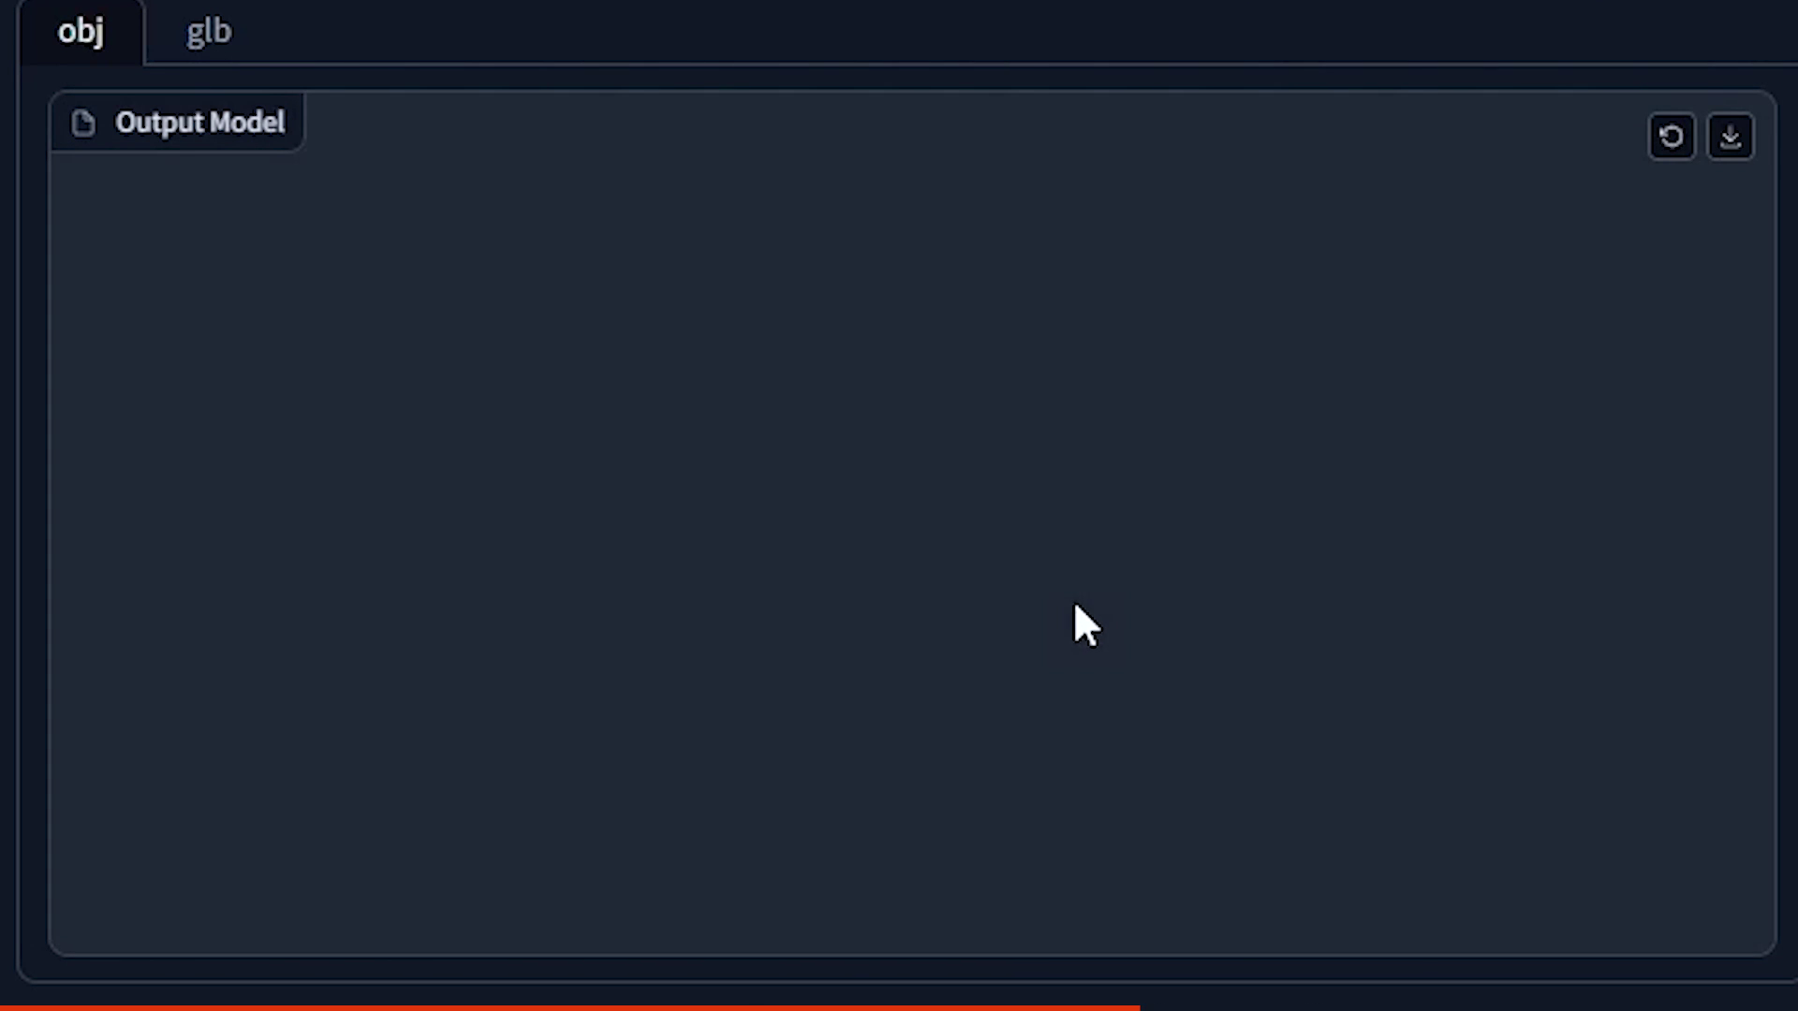
{"action": "left_click_drag", "start_coordinate": [738, 620], "coordinate": [1039, 722]}
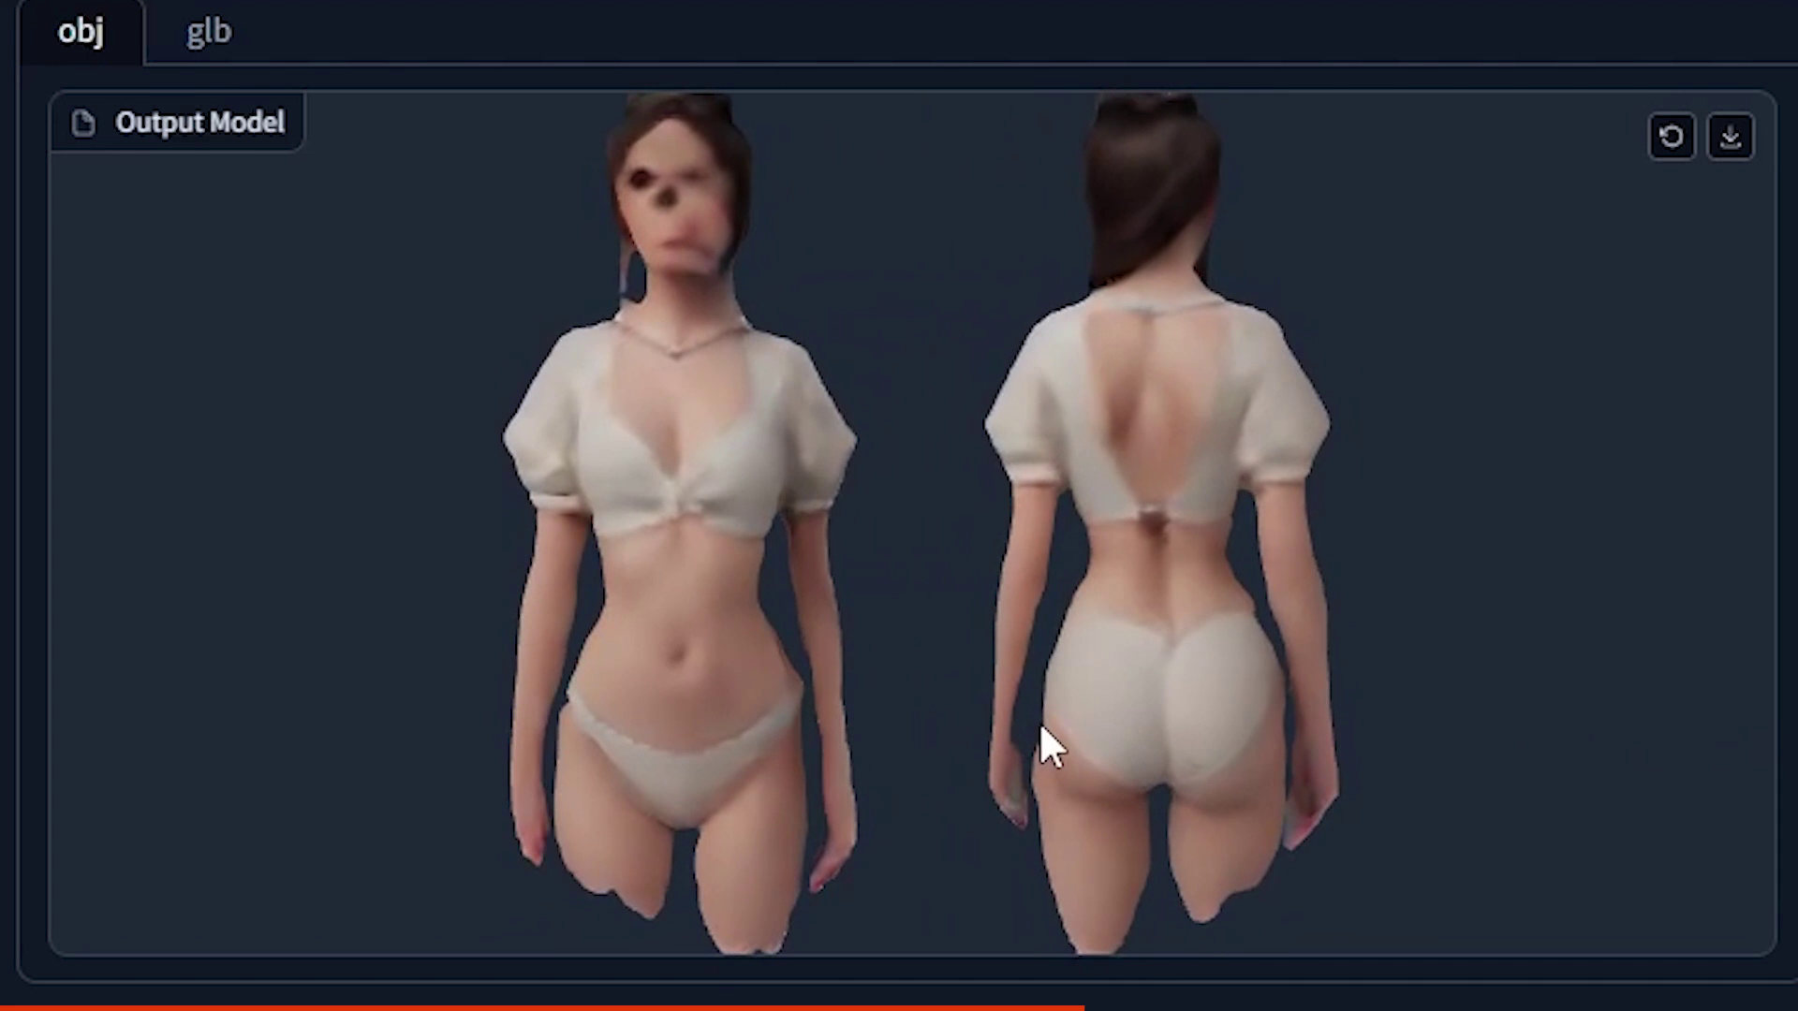
{"action": "left_click", "coordinate": [1731, 137]}
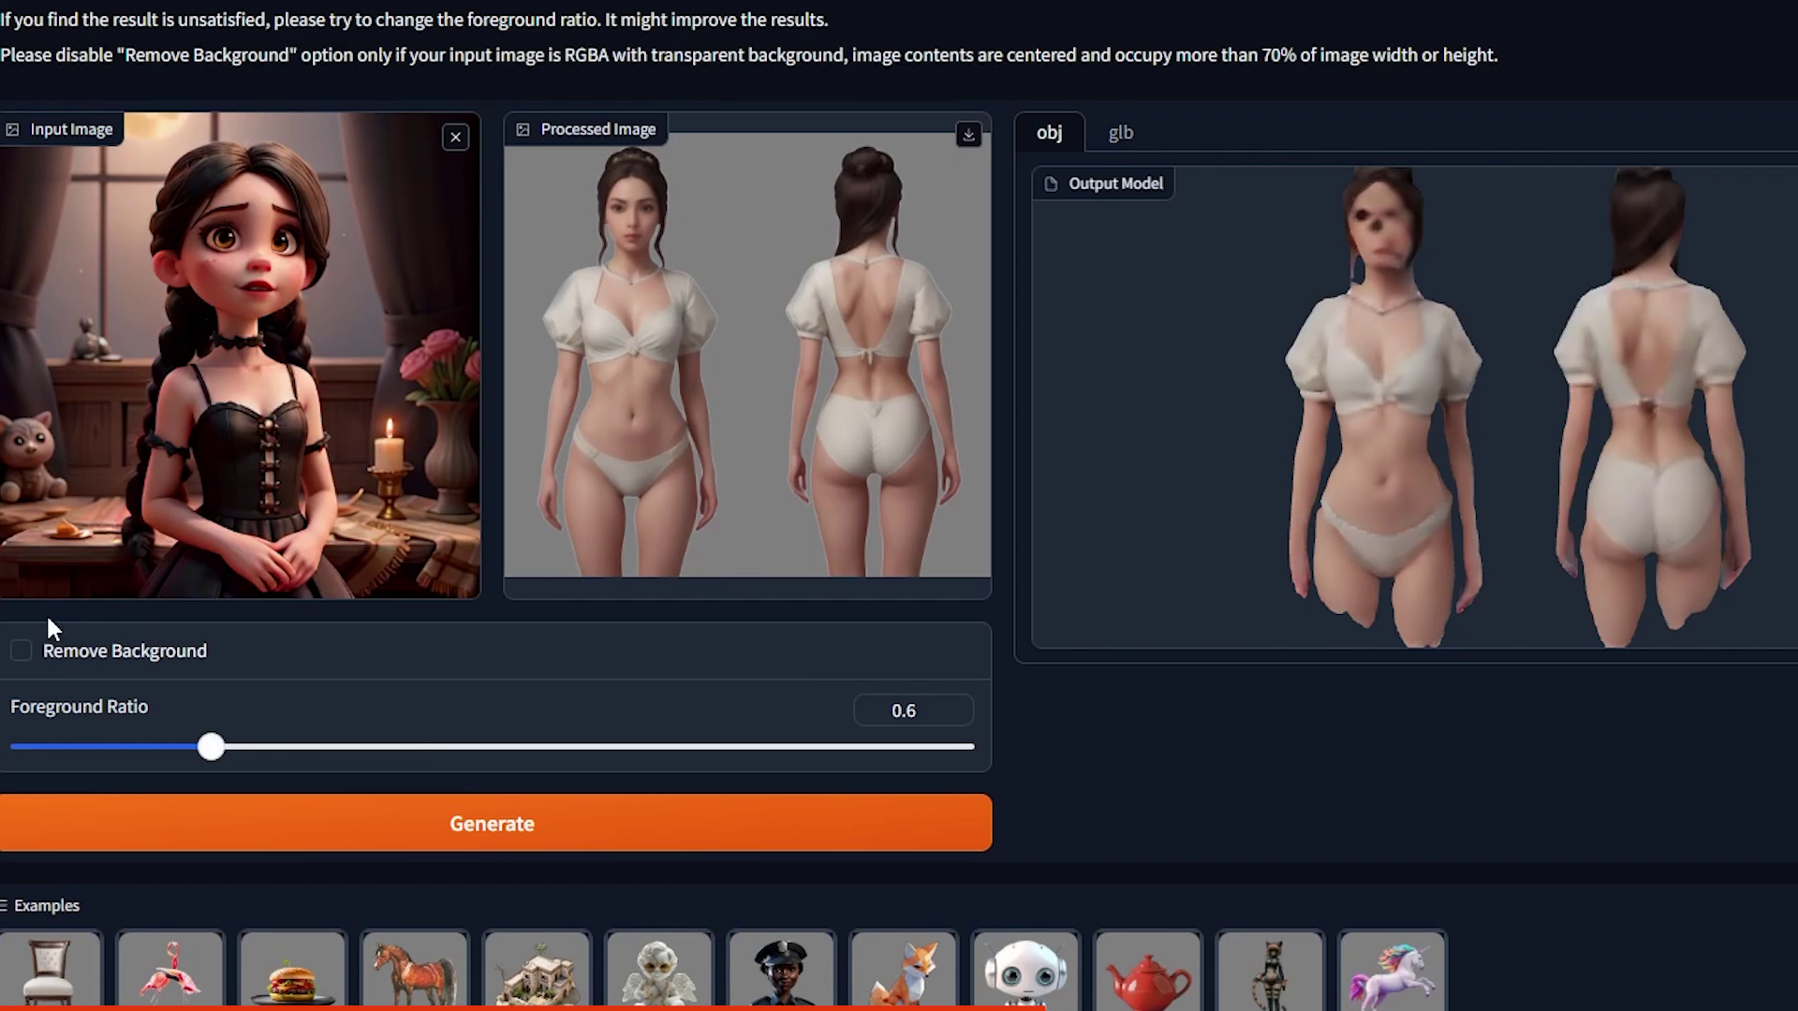
Step: Enable Remove Background, set the foreground ratio to 0.8 for the braided girl in the black dress, and generate and inspect her 3D model
{"action": "left_click", "coordinate": [21, 648]}
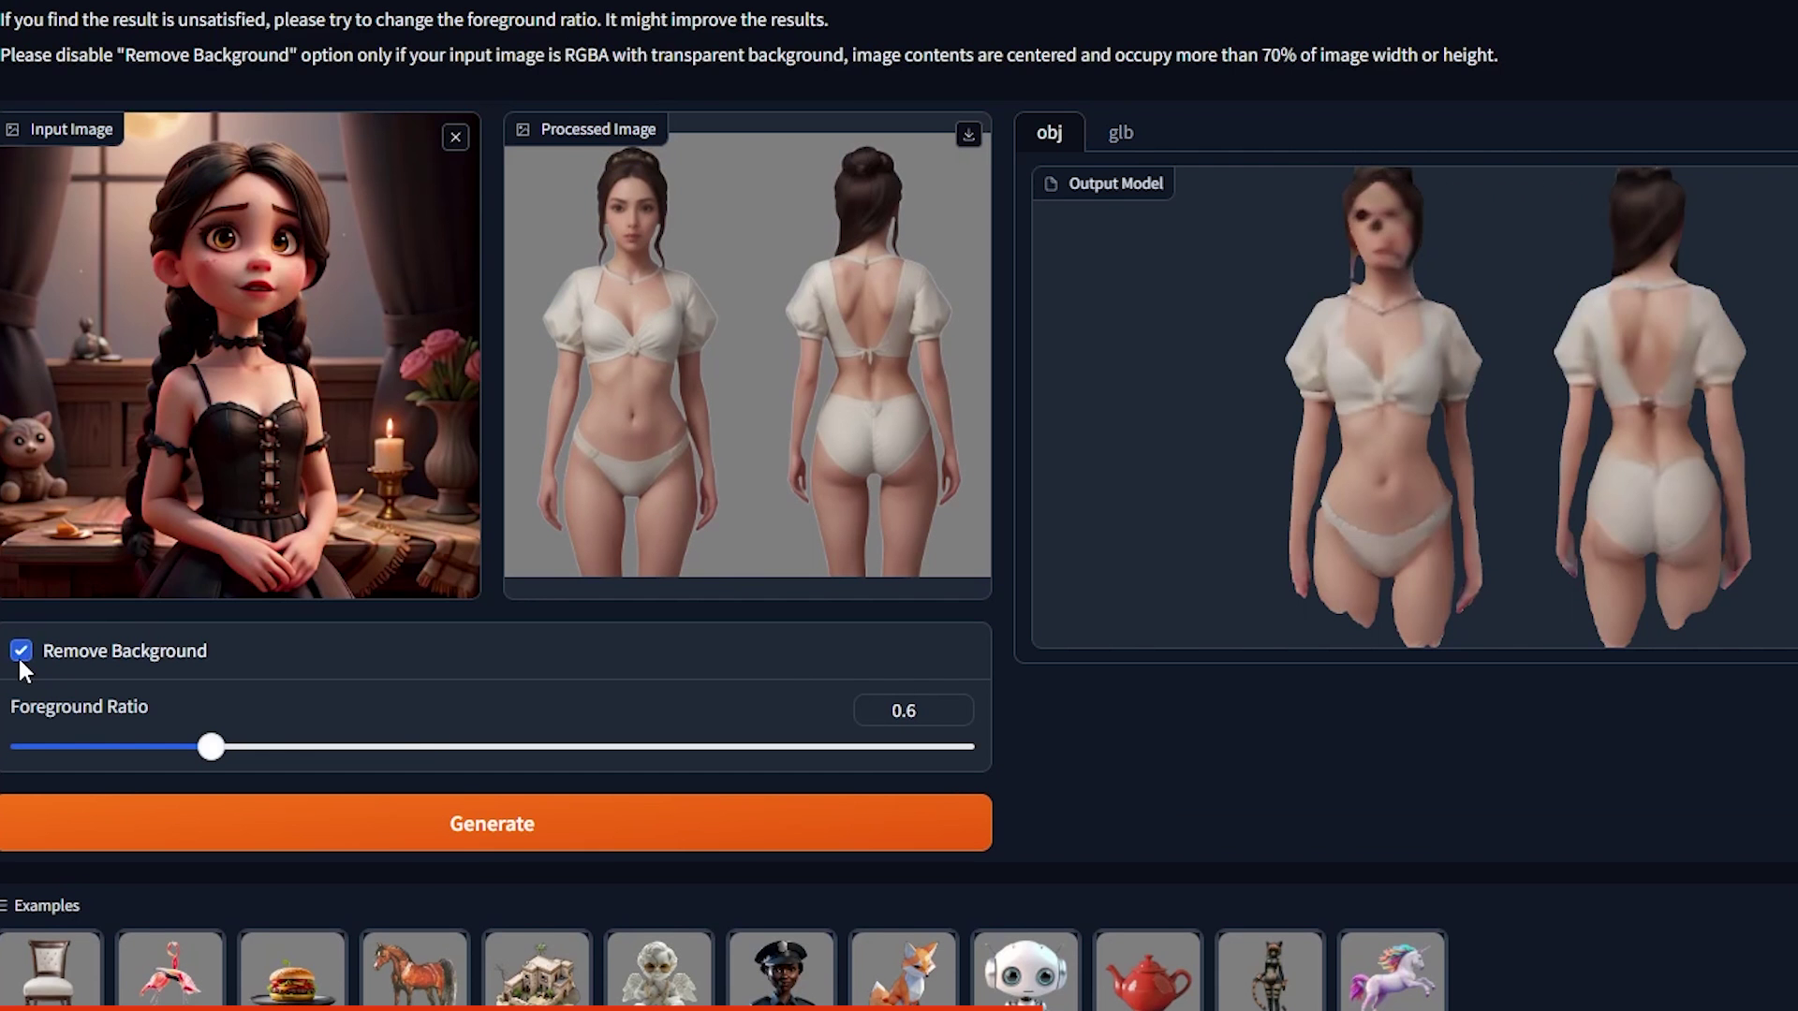
{"action": "left_click", "coordinate": [421, 746]}
{"action": "left_click", "coordinate": [591, 746]}
{"action": "left_click", "coordinate": [616, 843]}
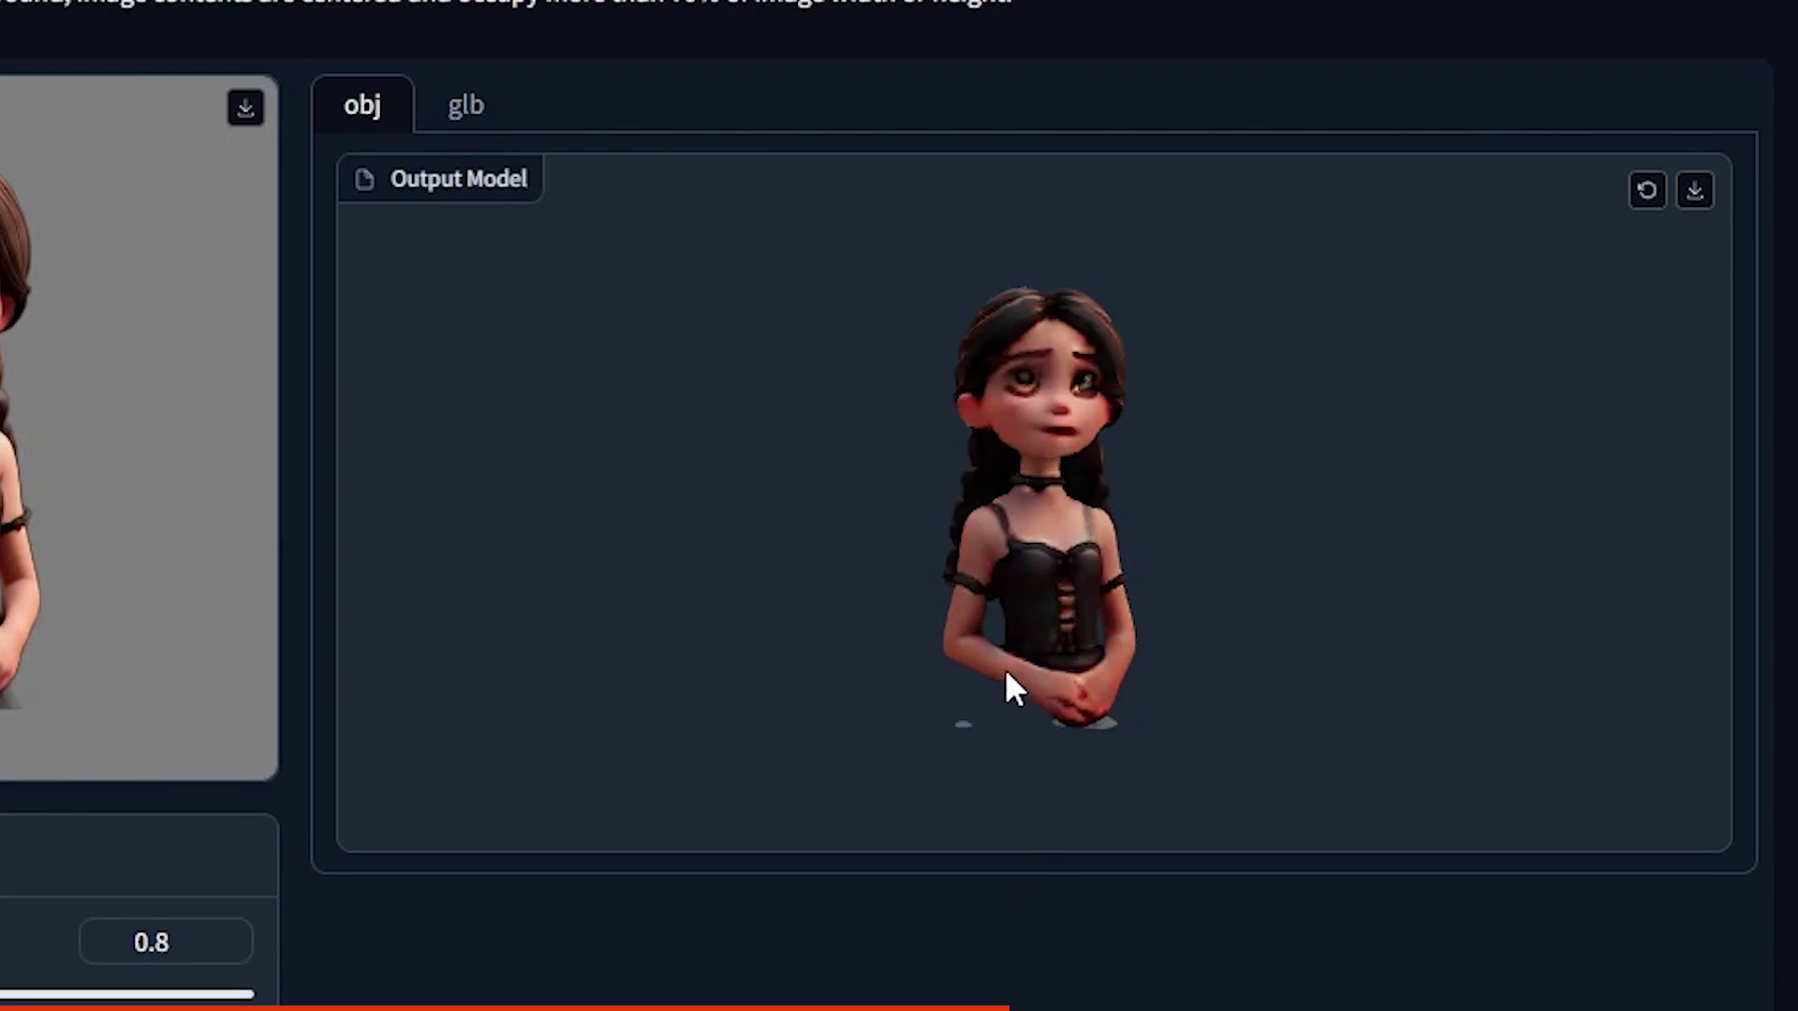
{"action": "left_click_drag", "start_coordinate": [1005, 674], "coordinate": [1221, 674]}
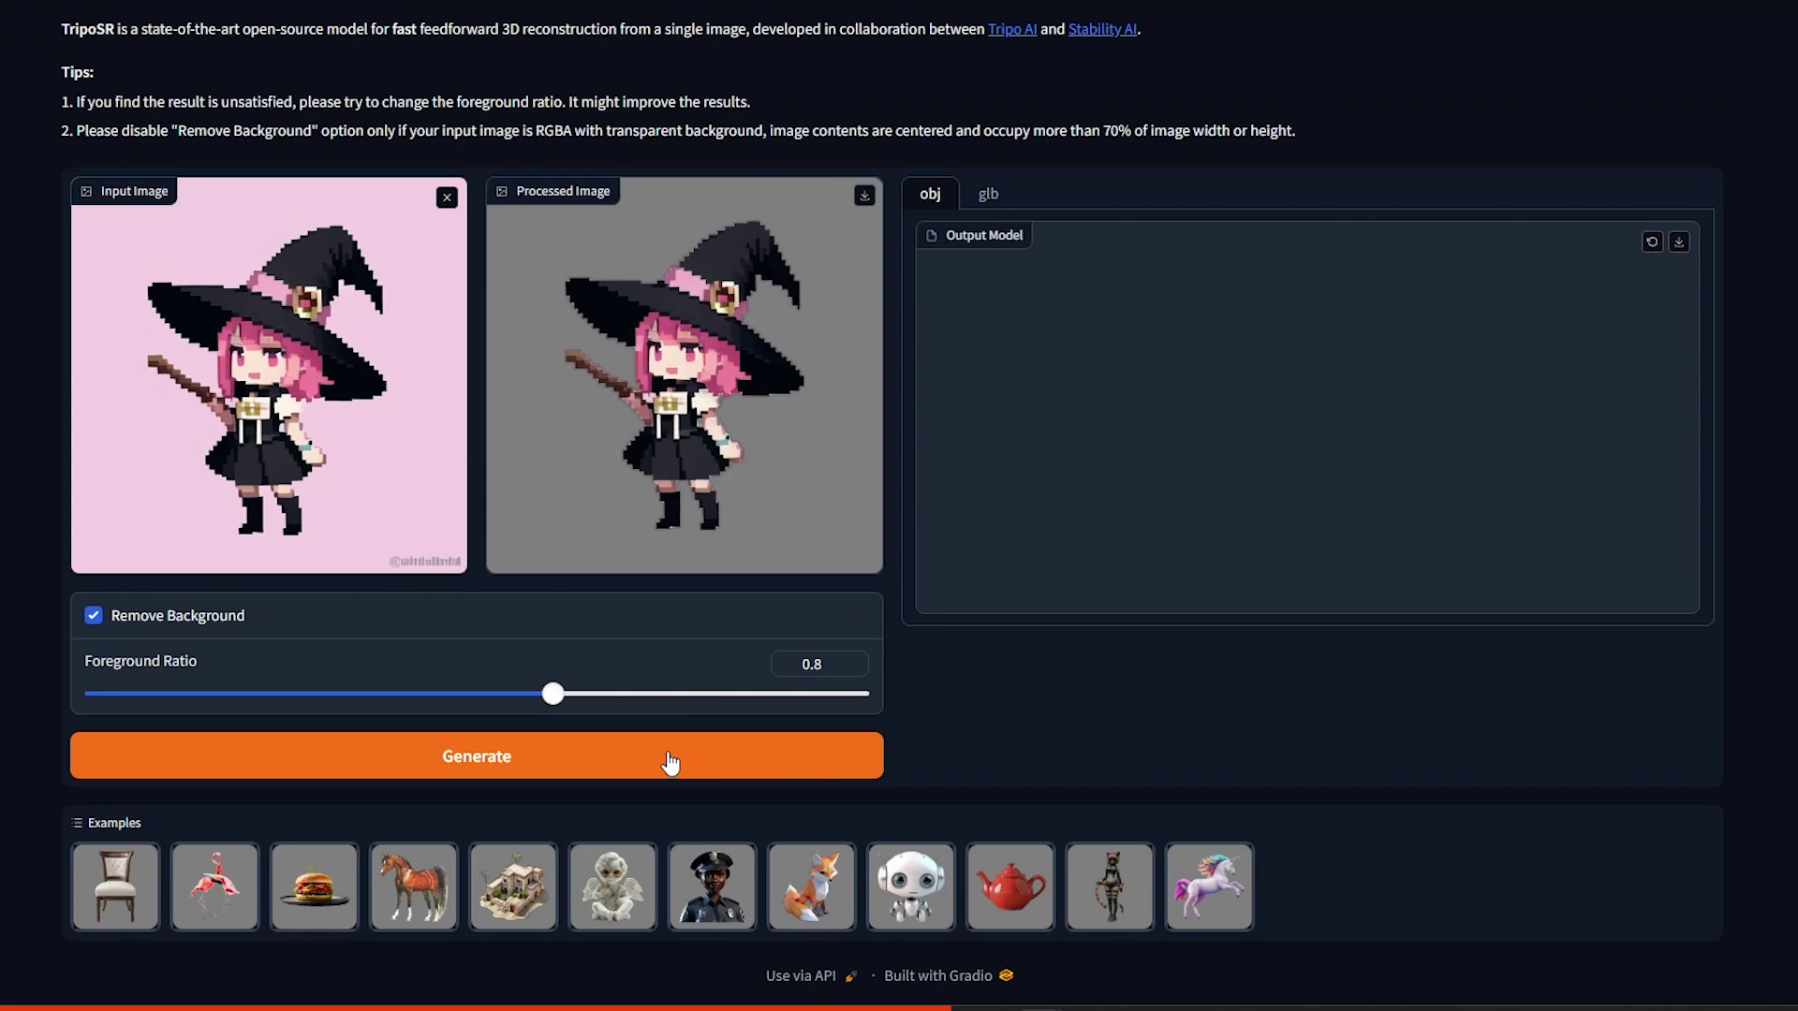
Step: Rotate the generated models of the pixel-art witch, pink-haired schoolgirl and pink-haired portrait to inspect their shapes
{"action": "left_click_drag", "start_coordinate": [1363, 465], "coordinate": [1509, 474]}
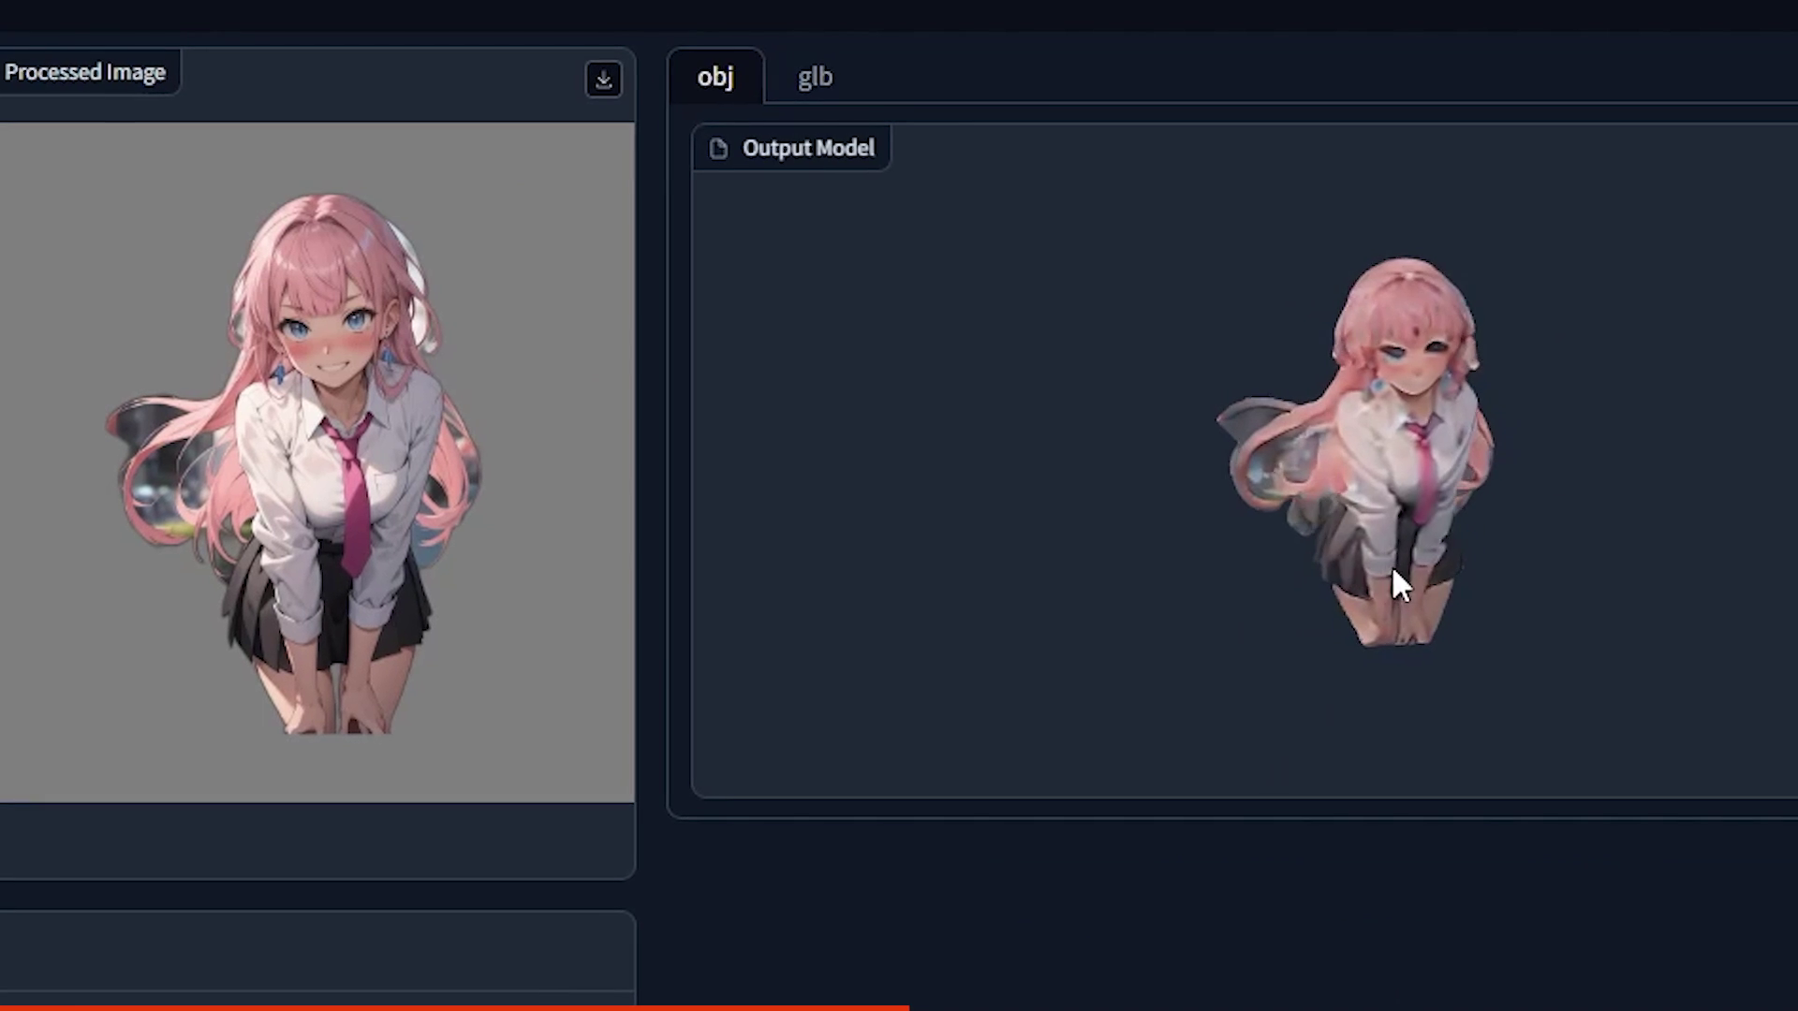
{"action": "left_click_drag", "start_coordinate": [1395, 580], "coordinate": [1789, 613]}
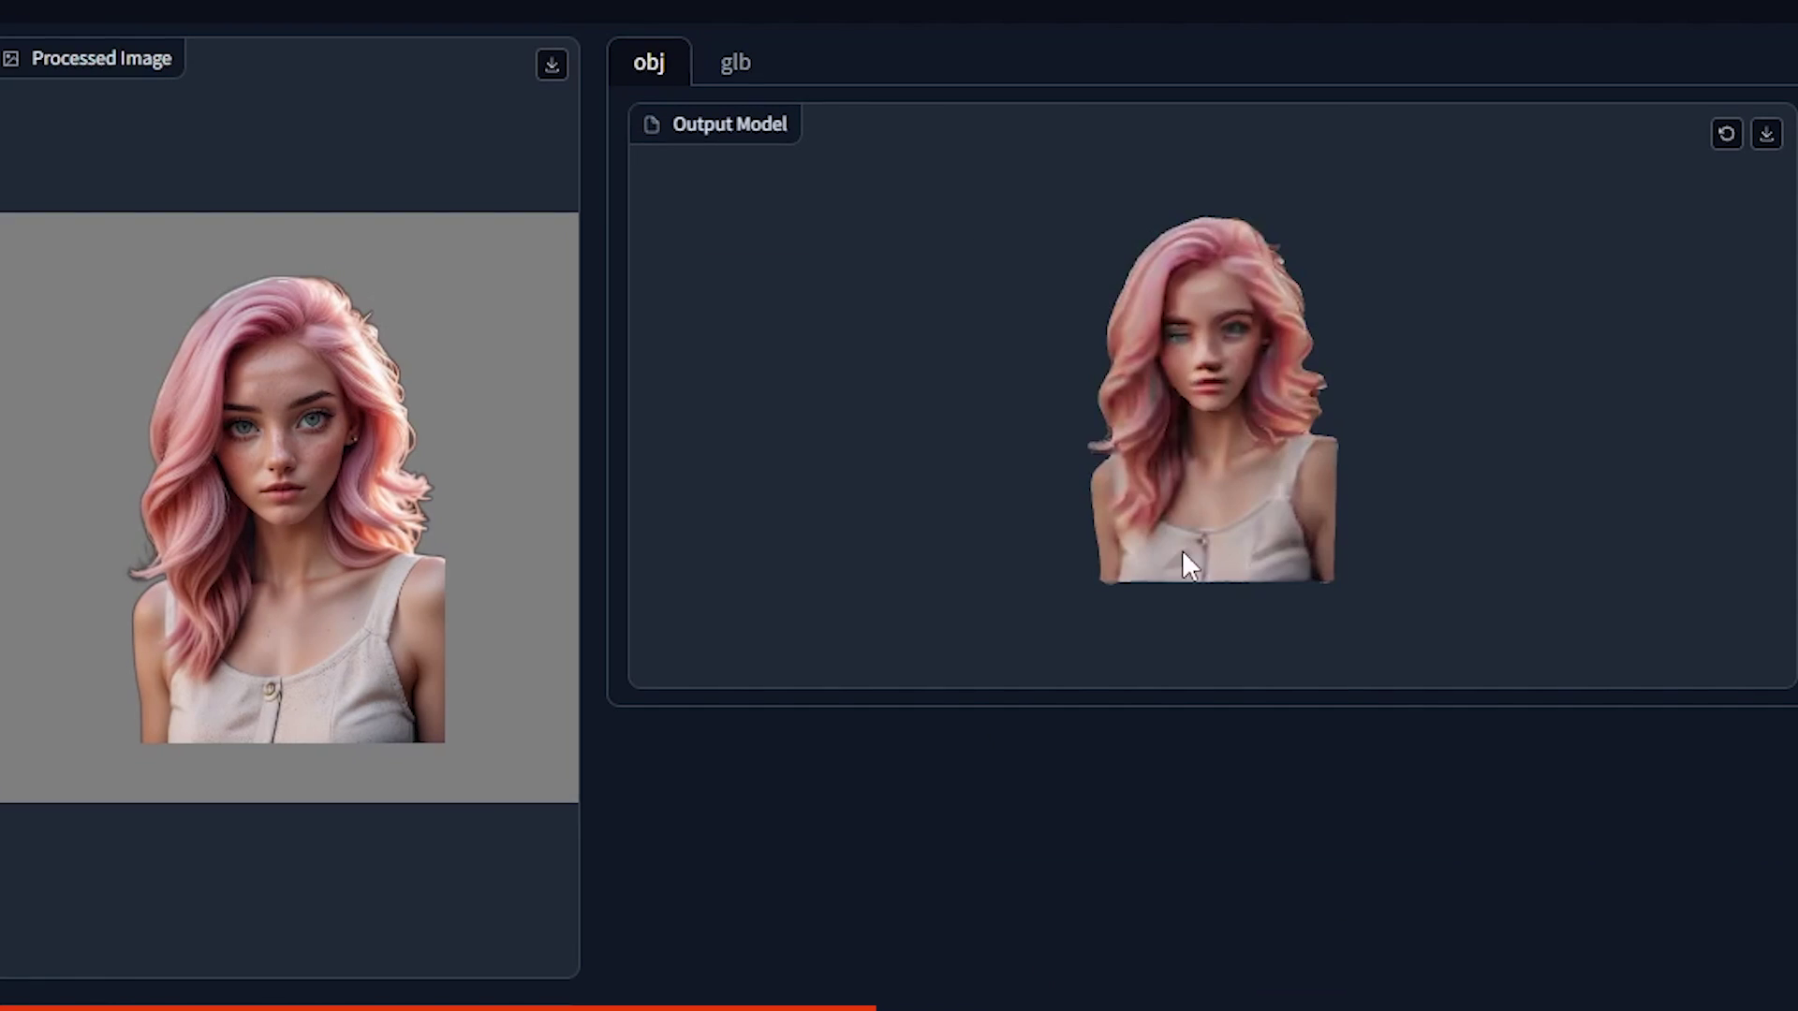
{"action": "left_click_drag", "start_coordinate": [1182, 548], "coordinate": [989, 498]}
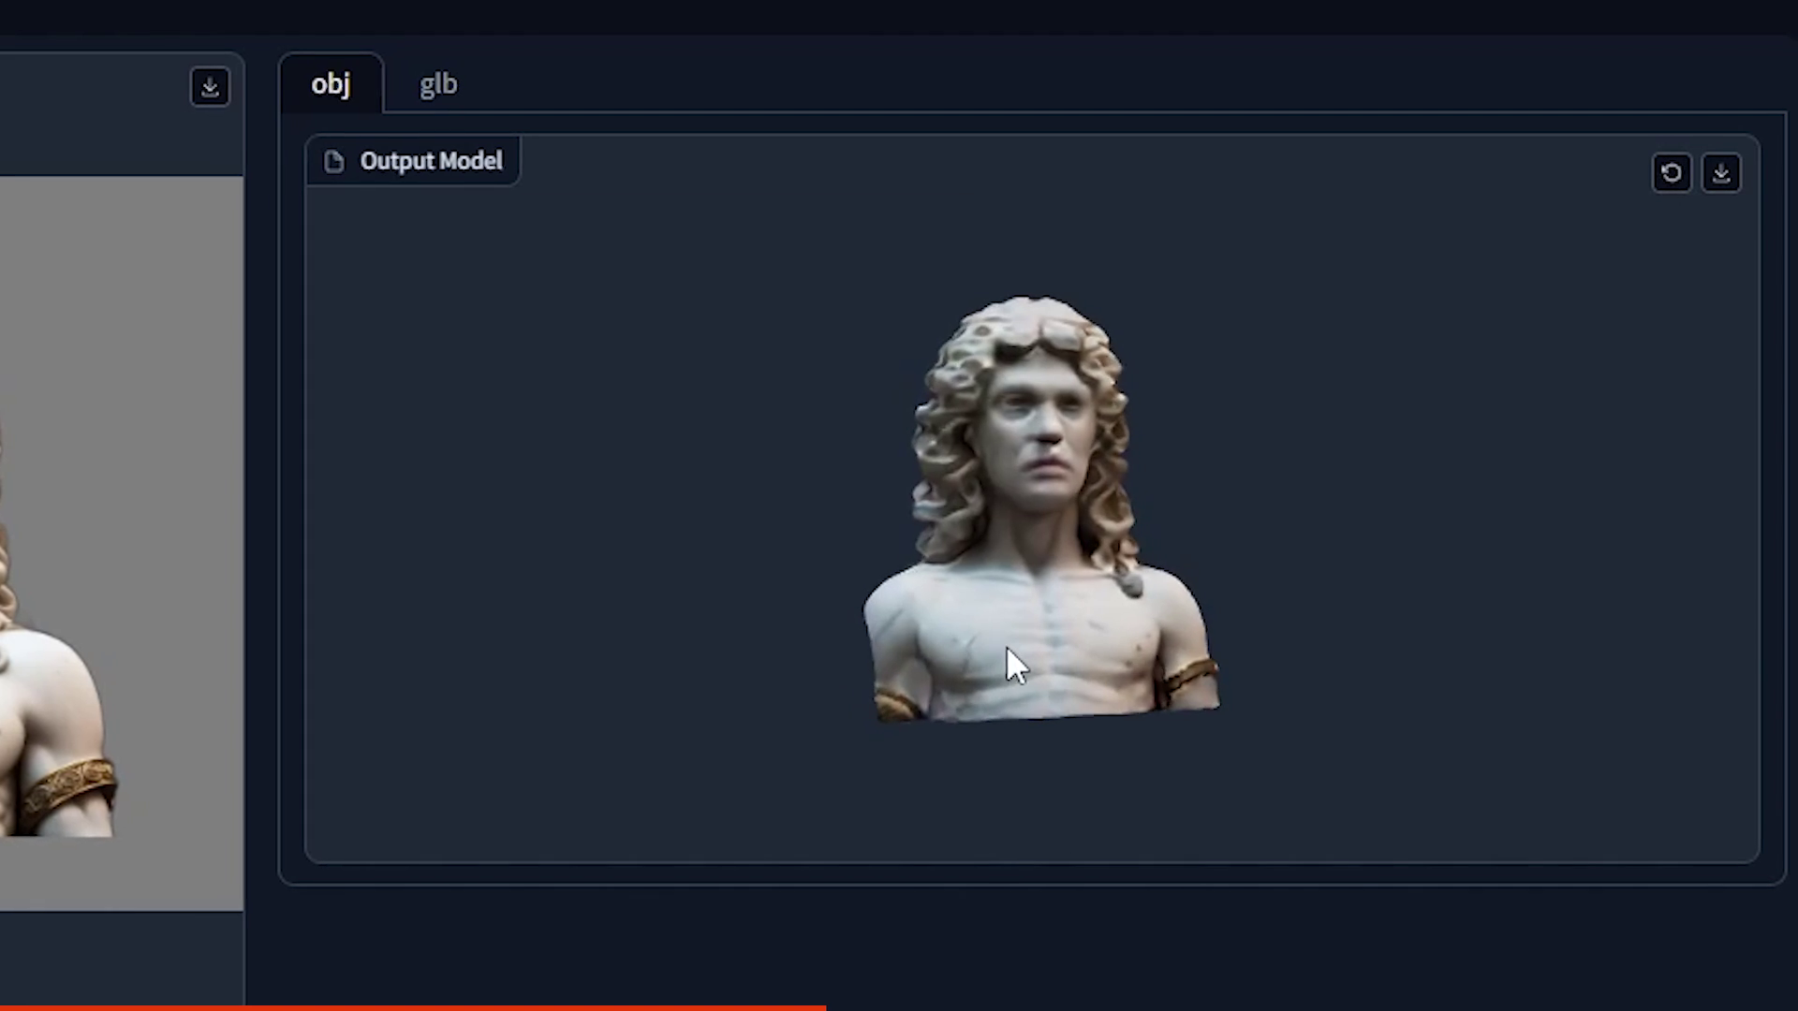
Step: Inspect the marble bust model, then regenerate it with a foreground ratio of 0.65 and rotate the new result
{"action": "left_click_drag", "start_coordinate": [1482, 513], "coordinate": [1691, 518]}
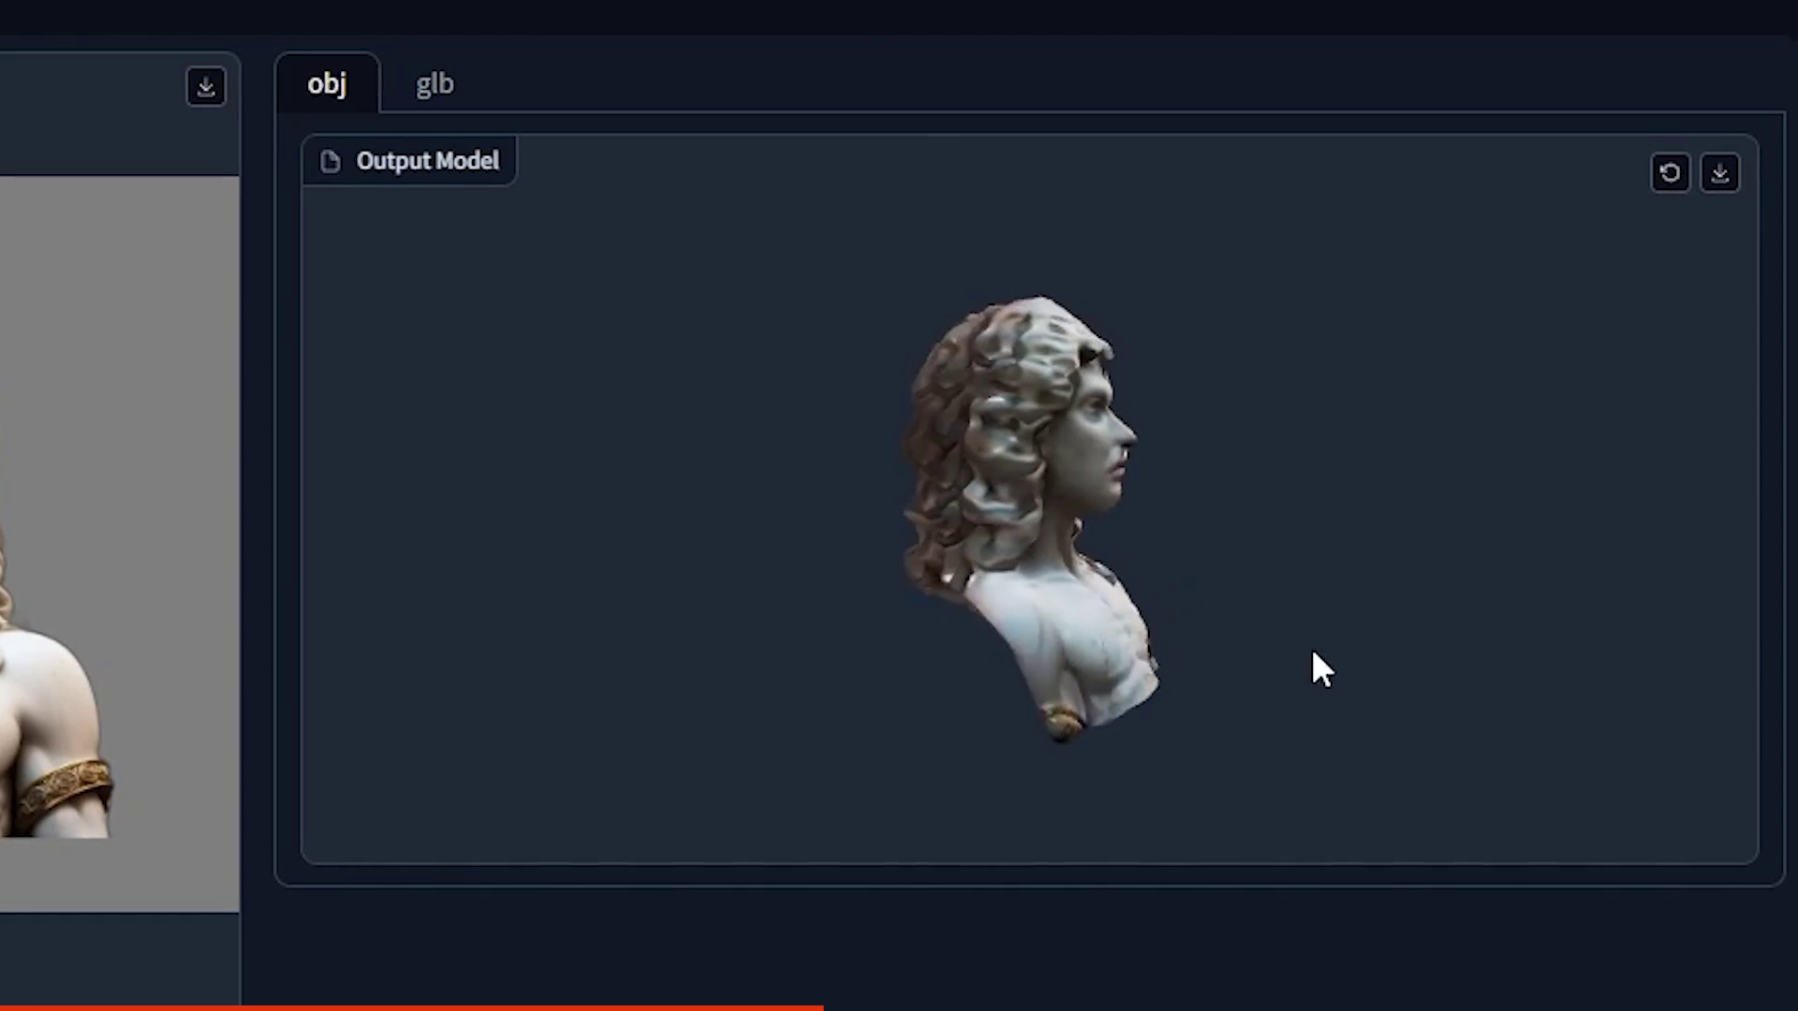
{"action": "left_click_drag", "start_coordinate": [1313, 654], "coordinate": [1197, 646]}
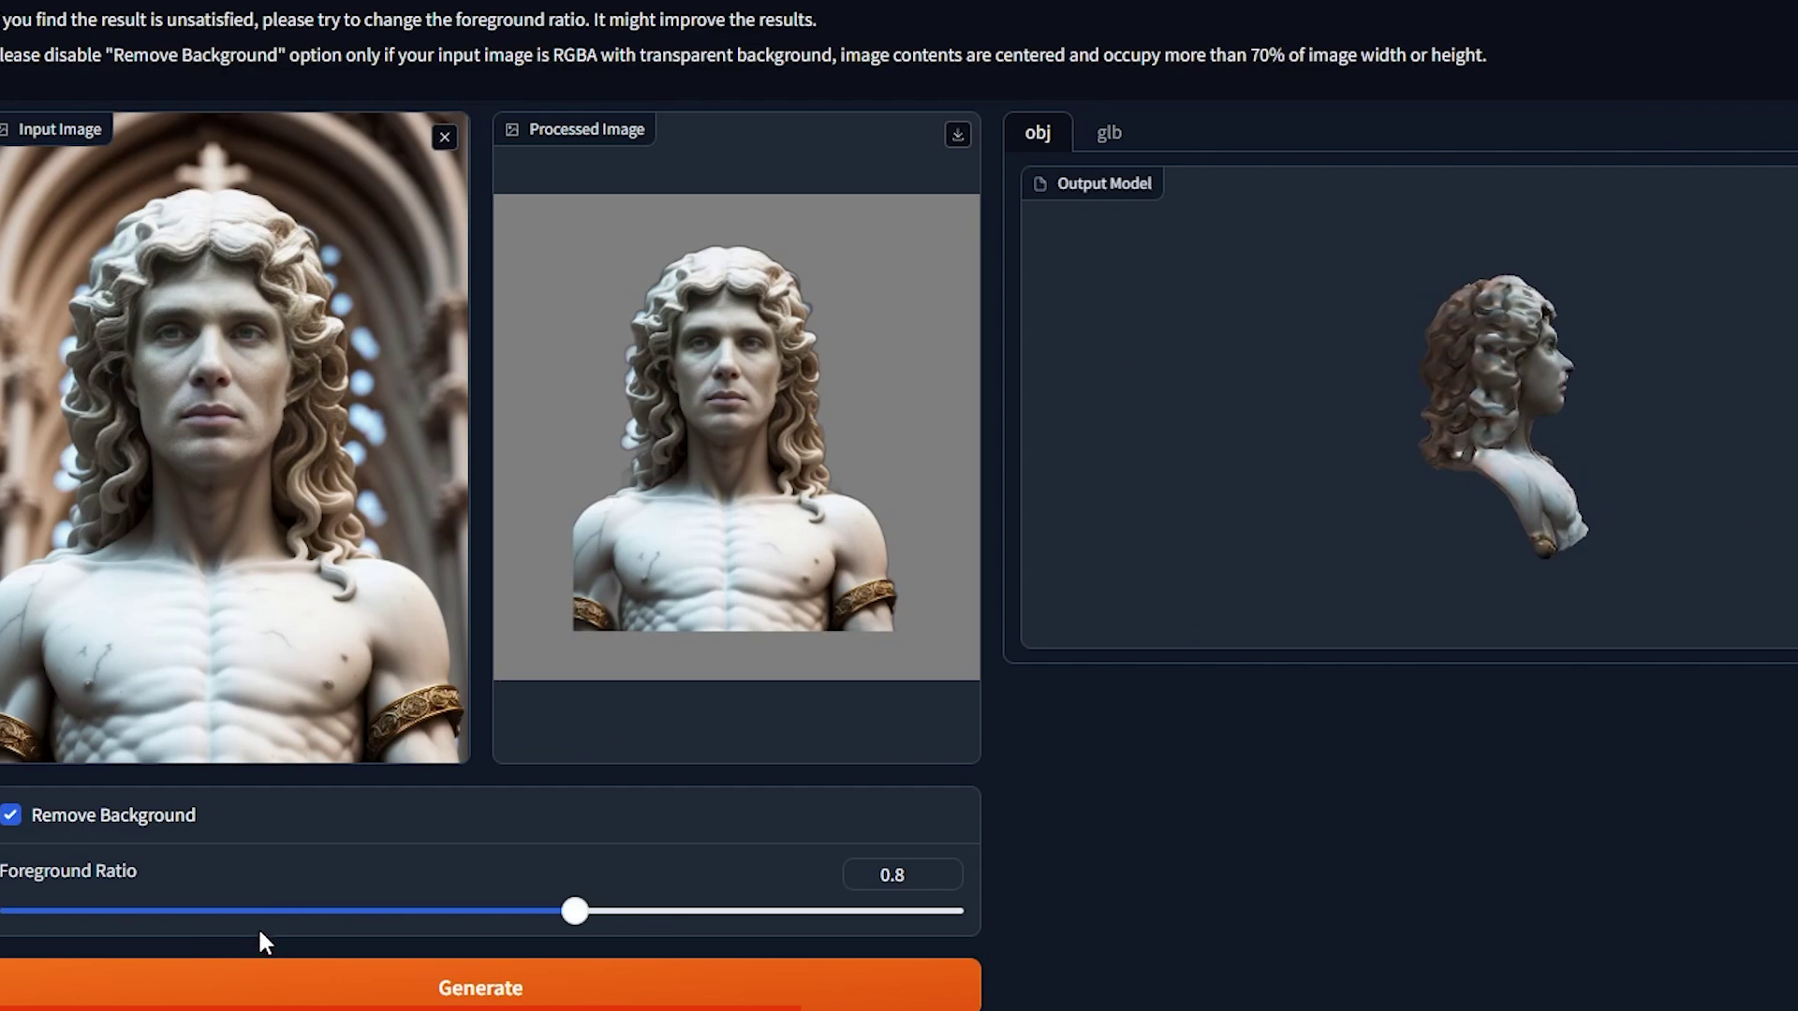
{"action": "left_click", "coordinate": [293, 911]}
{"action": "left_click", "coordinate": [328, 983]}
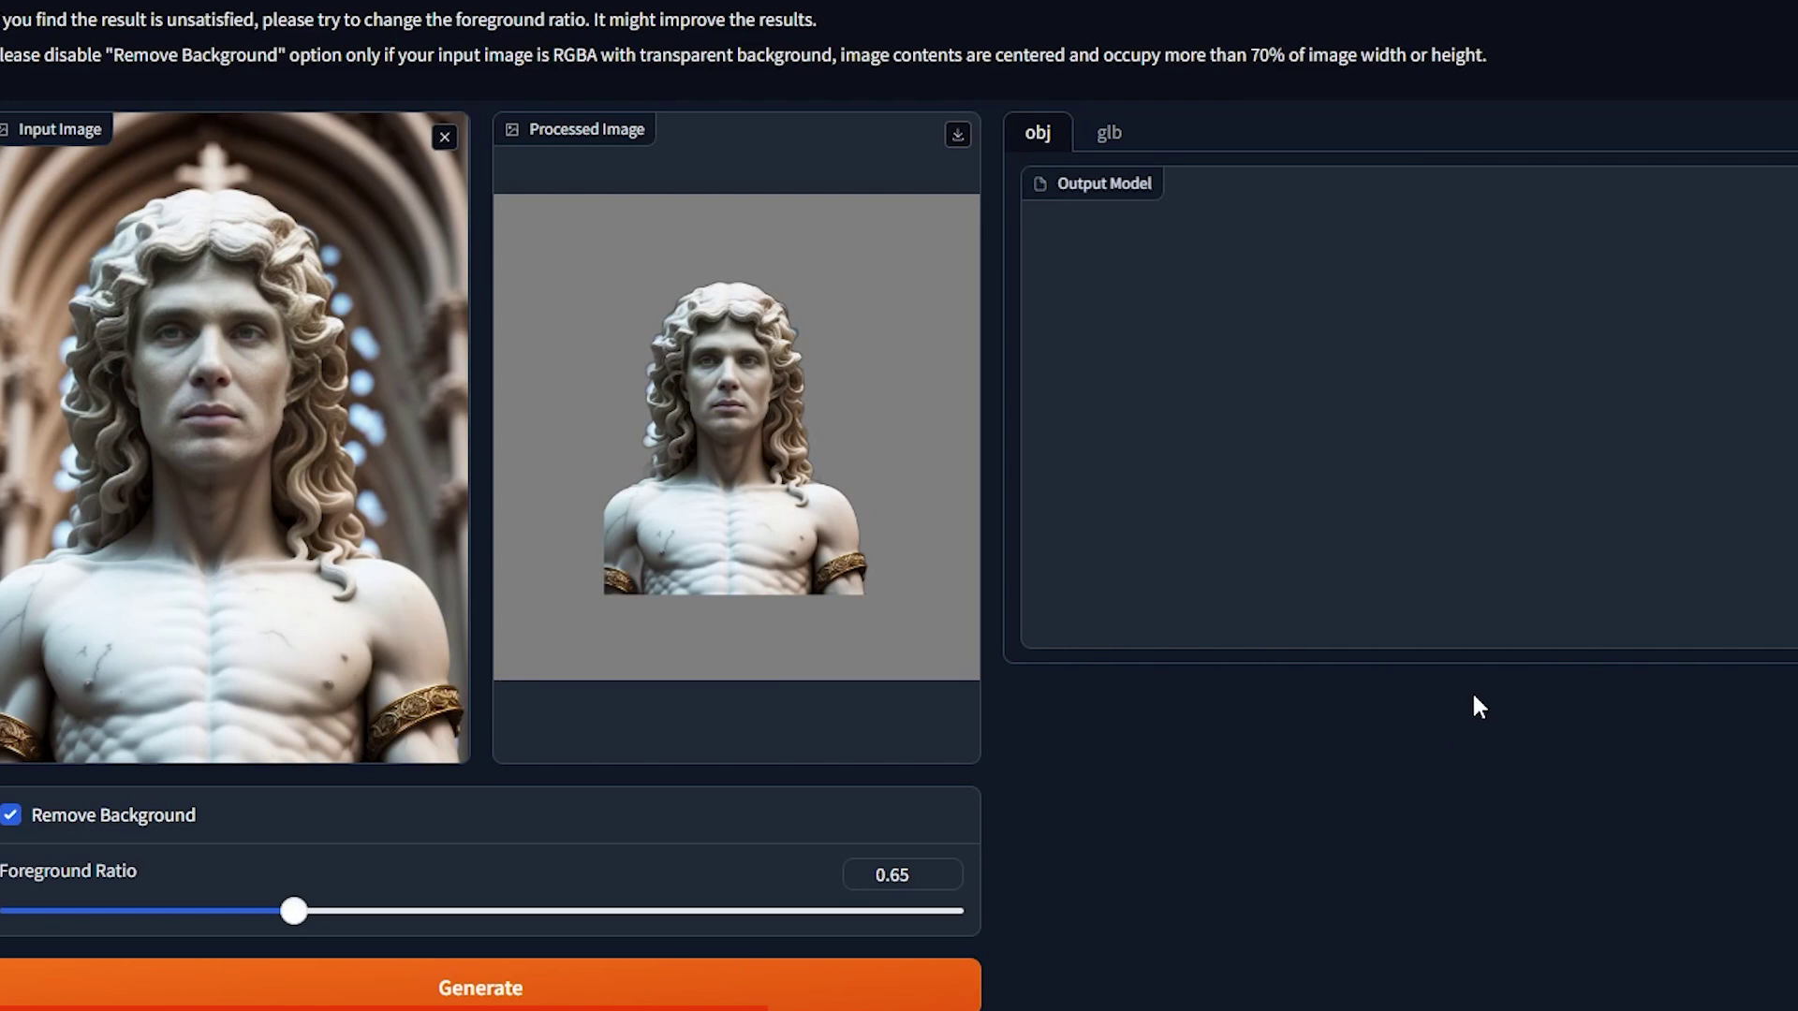
{"action": "mouse_move", "coordinate": [1467, 527]}
{"action": "left_mouse_down"}
{"action": "mouse_move", "coordinate": [1770, 526]}
{"action": "mouse_move", "coordinate": [1793, 468]}
{"action": "mouse_move", "coordinate": [1654, 368]}
{"action": "mouse_move", "coordinate": [1428, 466]}
{"action": "mouse_move", "coordinate": [1424, 574]}
{"action": "mouse_move", "coordinate": [1501, 562]}
{"action": "mouse_move", "coordinate": [1446, 534]}
{"action": "left_mouse_up"}
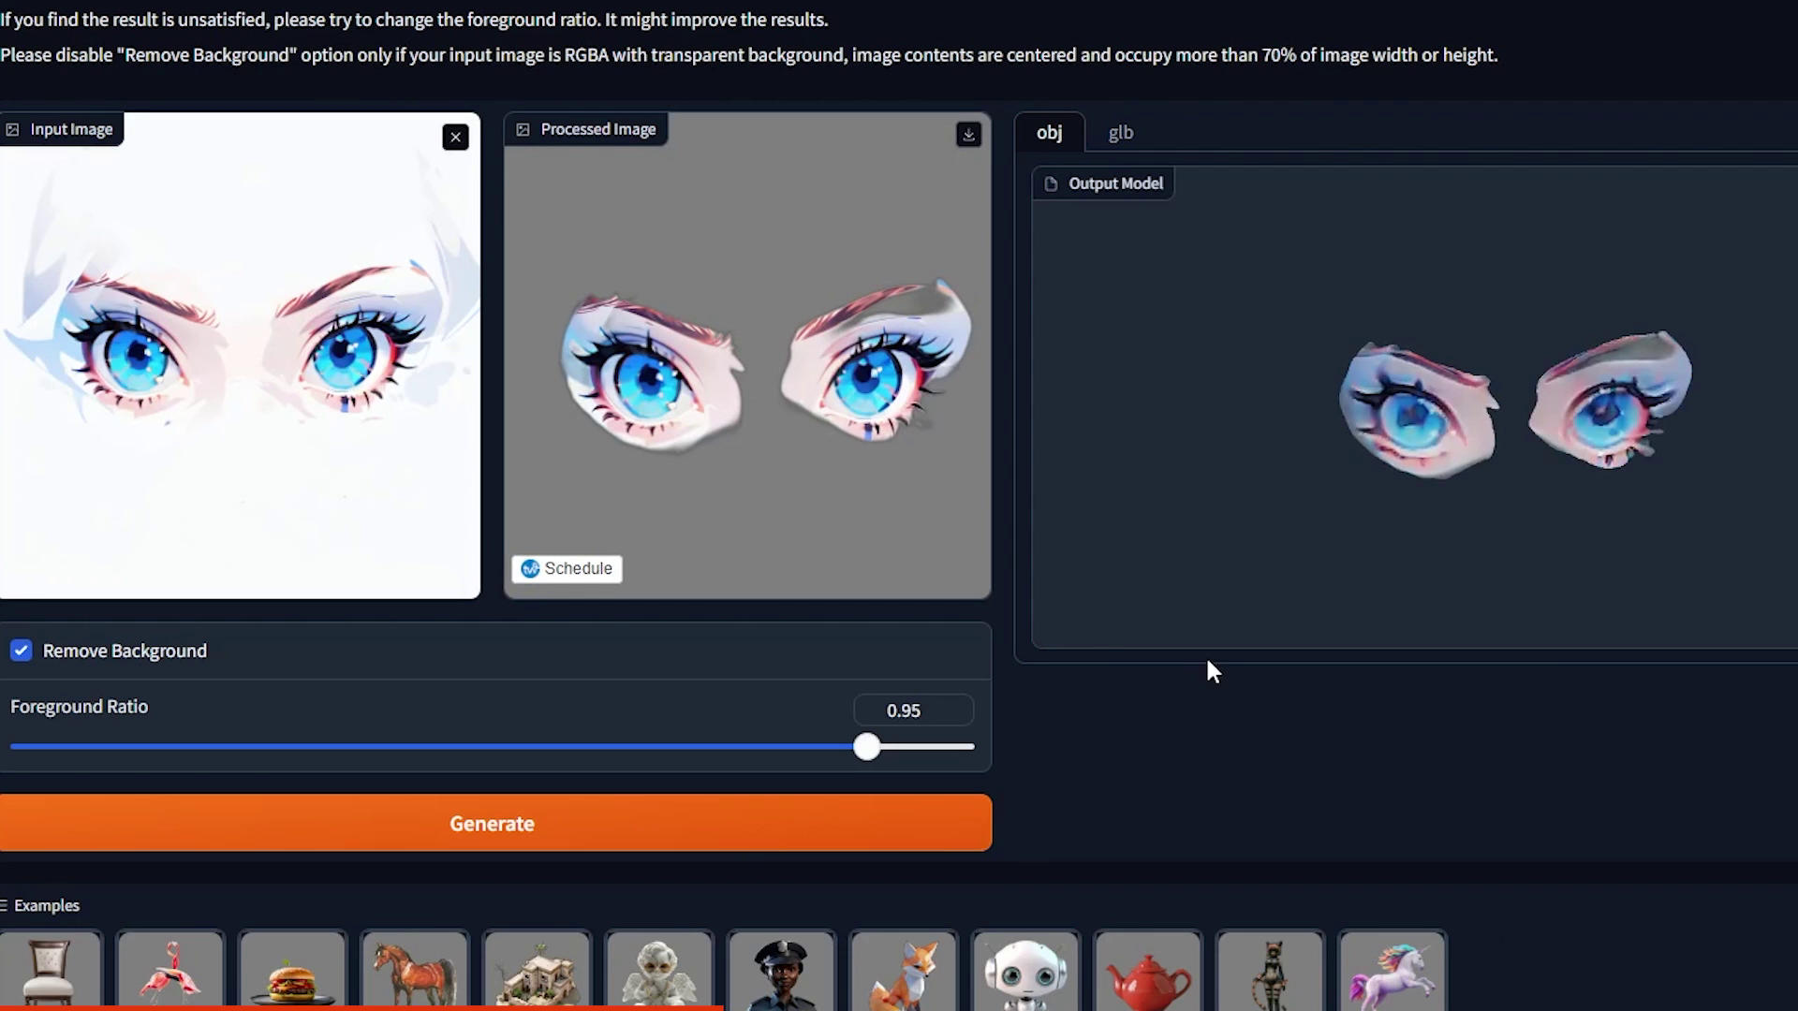
Step: Inspect the generated blue eyes model and the grayscale woman's portrait model by rotating them
{"action": "left_click_drag", "start_coordinate": [1302, 581], "coordinate": [1256, 481]}
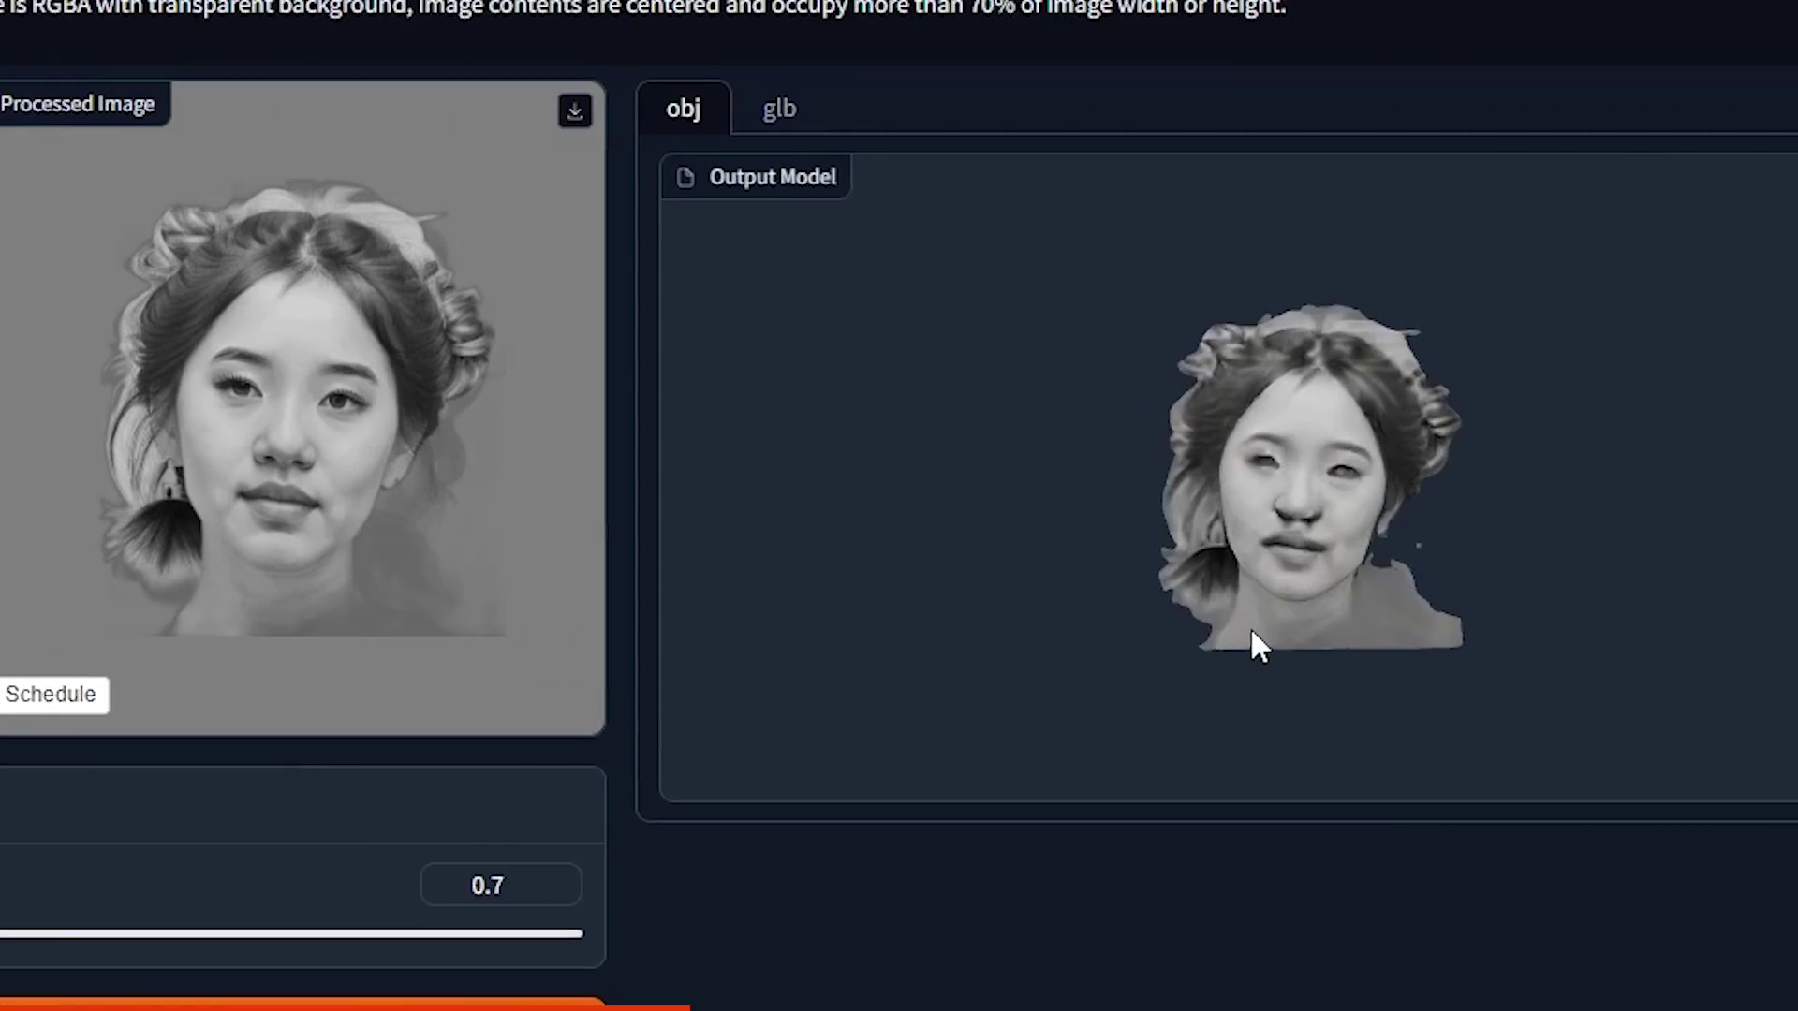
{"action": "left_click_drag", "start_coordinate": [1415, 513], "coordinate": [1730, 538]}
{"action": "left_click_drag", "start_coordinate": [1429, 754], "coordinate": [635, 699]}
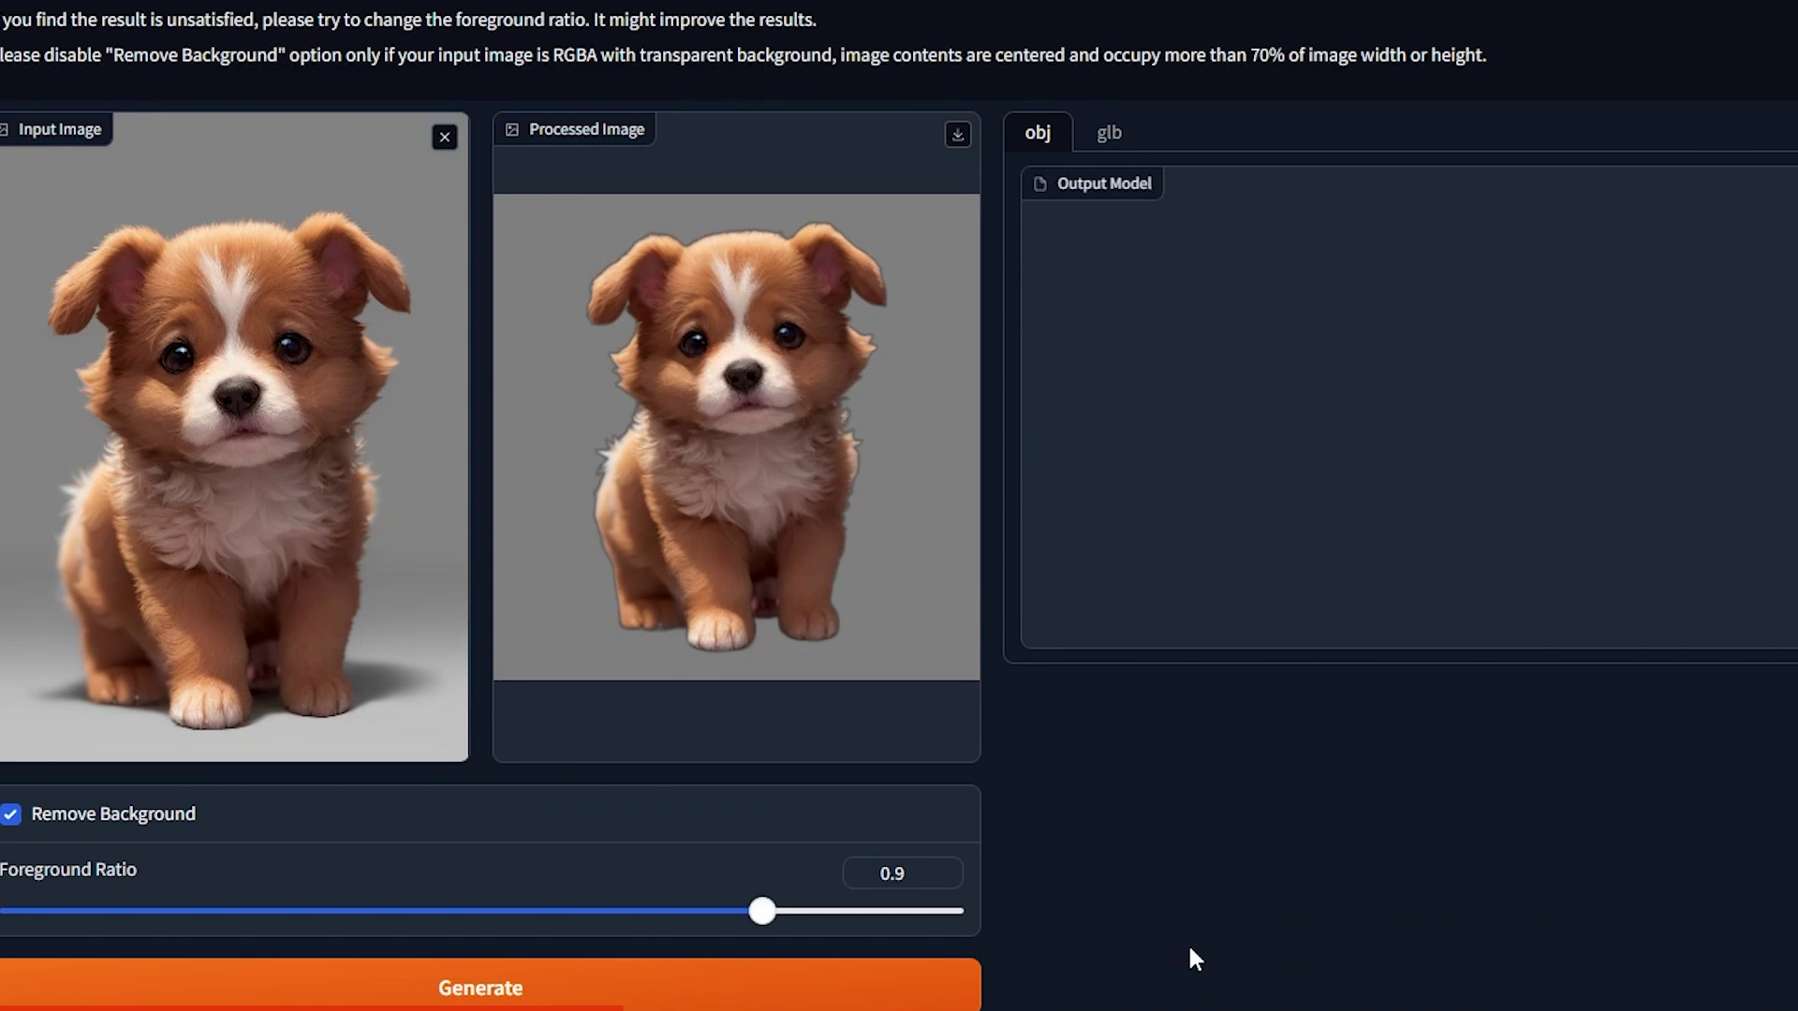
Step: Lower the foreground ratio for the brown puppy, regenerate its 3D model and compare the results from several angles
{"action": "left_click_drag", "start_coordinate": [1517, 531], "coordinate": [1660, 530]}
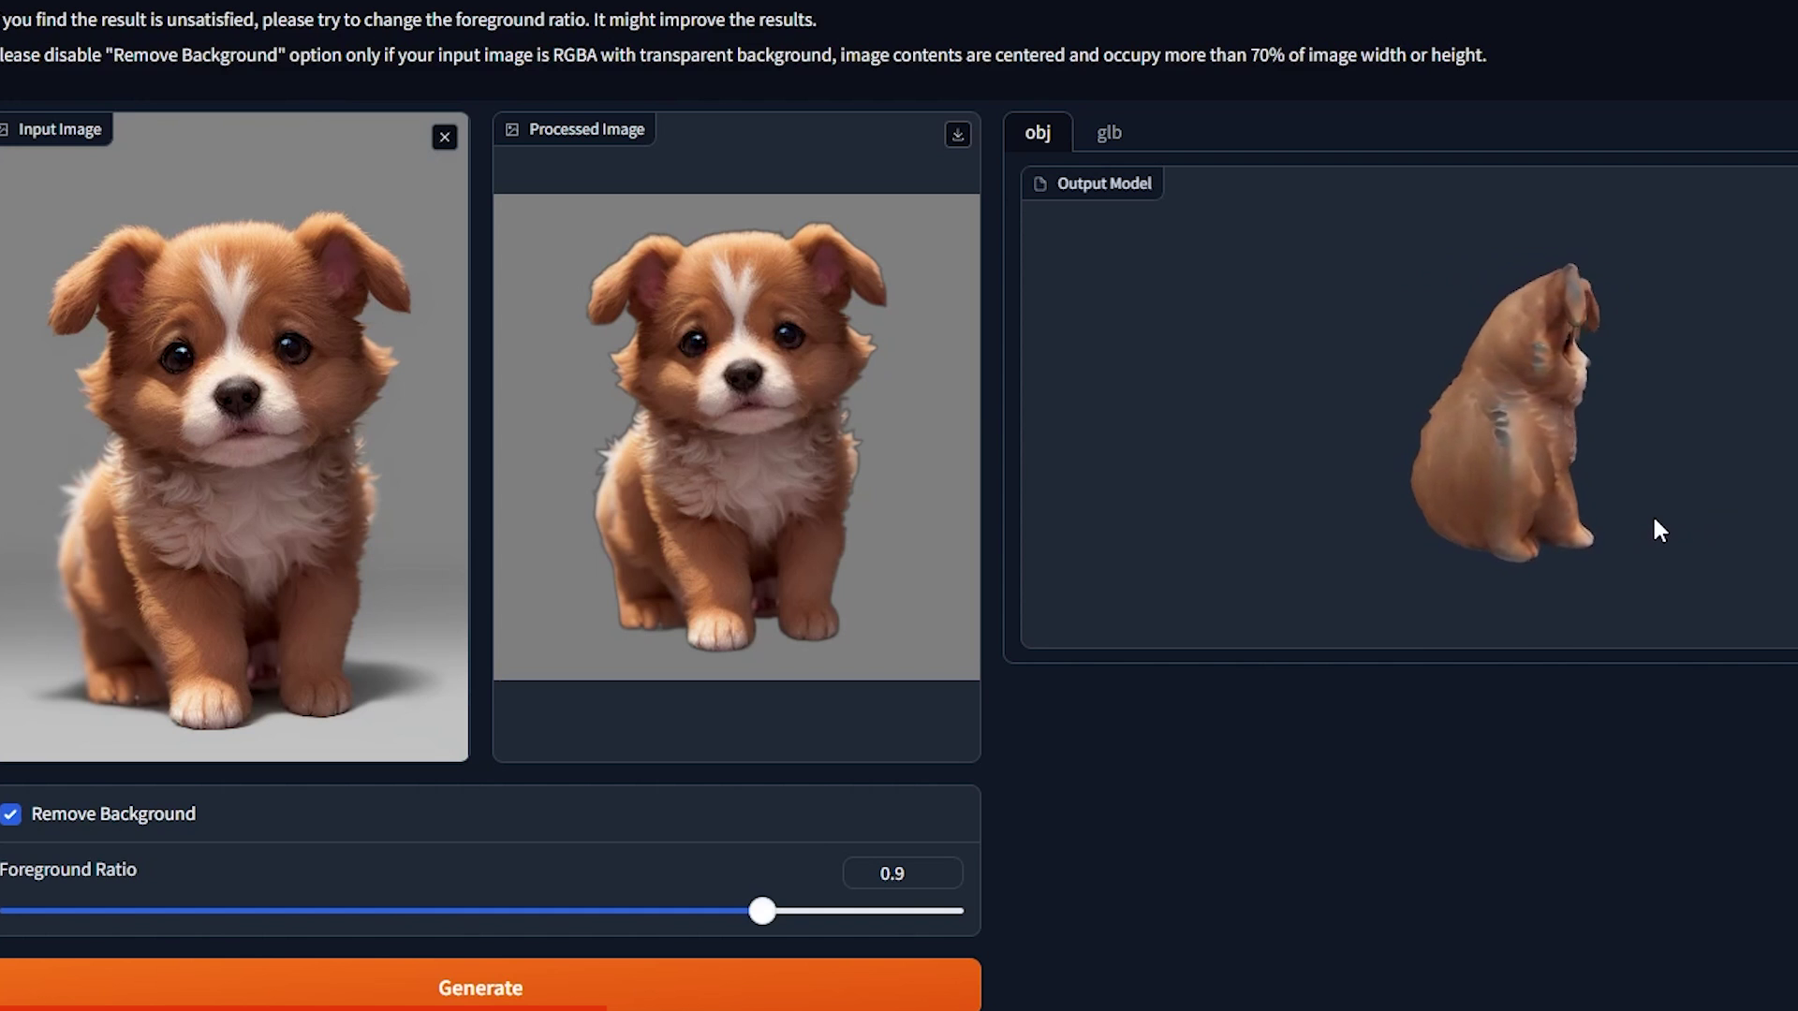
{"action": "left_click", "coordinate": [373, 909]}
{"action": "left_click", "coordinate": [464, 996]}
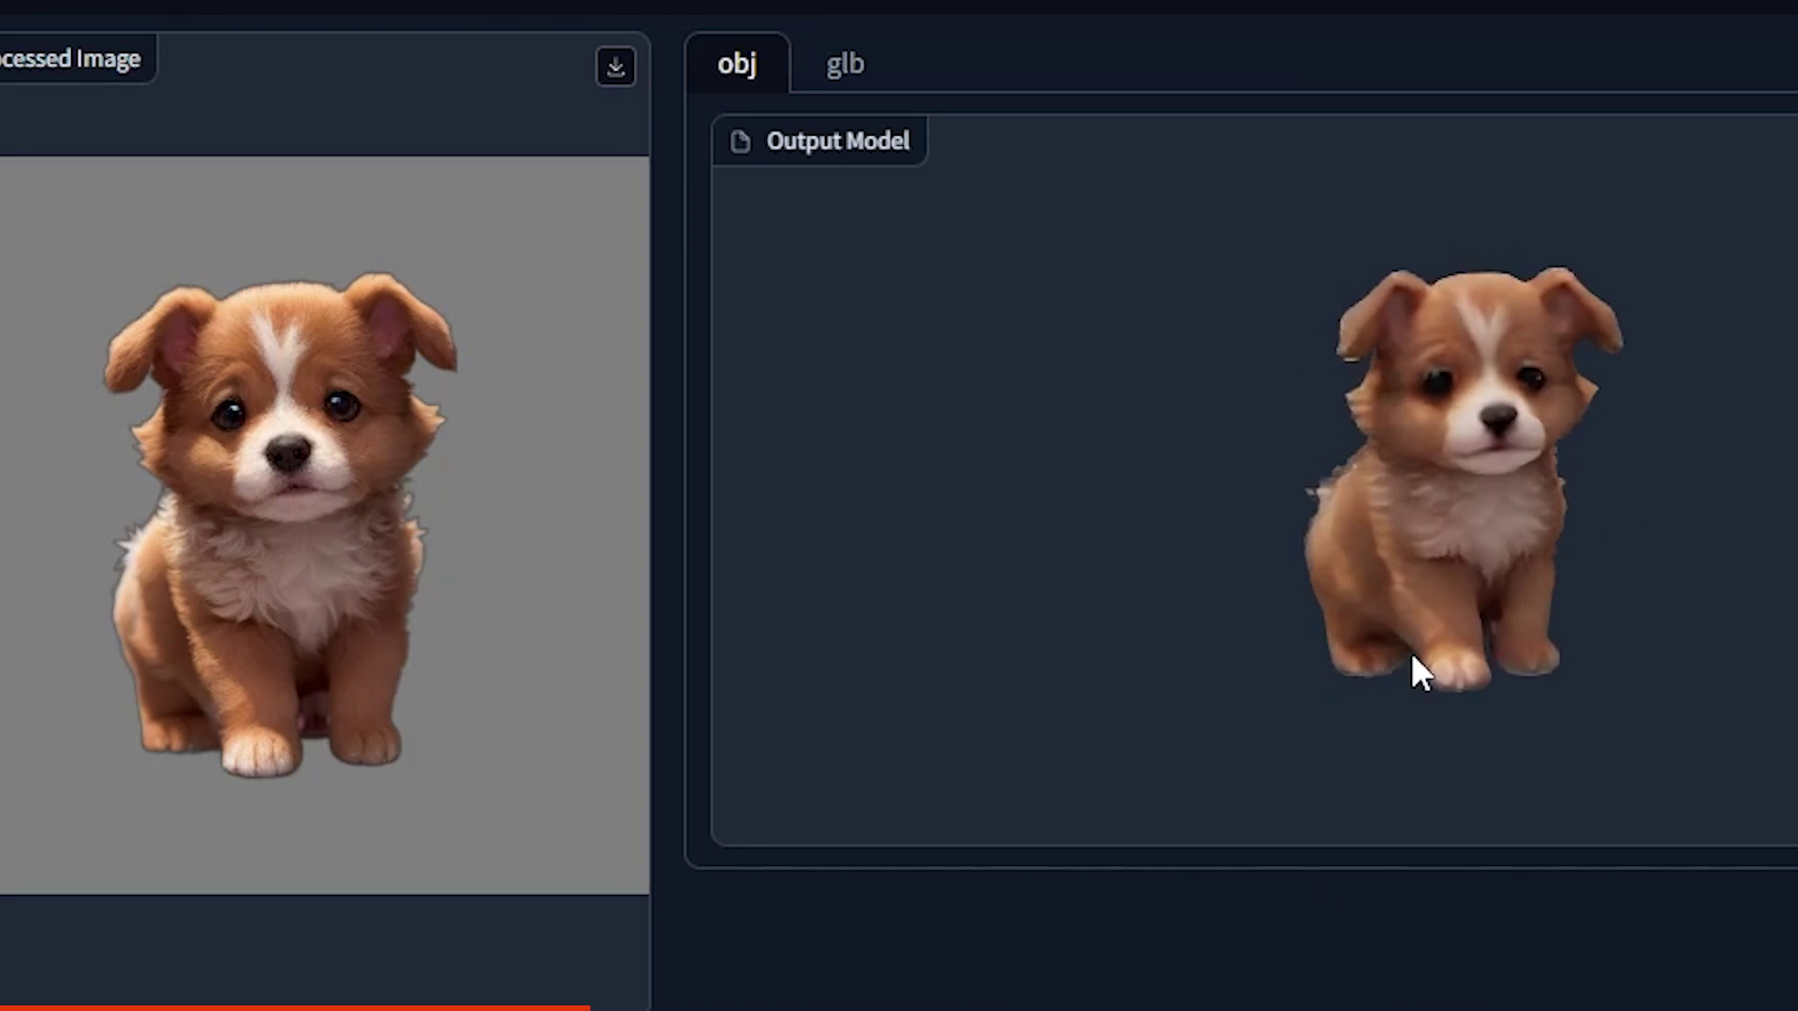
{"action": "left_click_drag", "start_coordinate": [1482, 531], "coordinate": [1641, 527]}
{"action": "left_click_drag", "start_coordinate": [1652, 649], "coordinate": [1389, 650]}
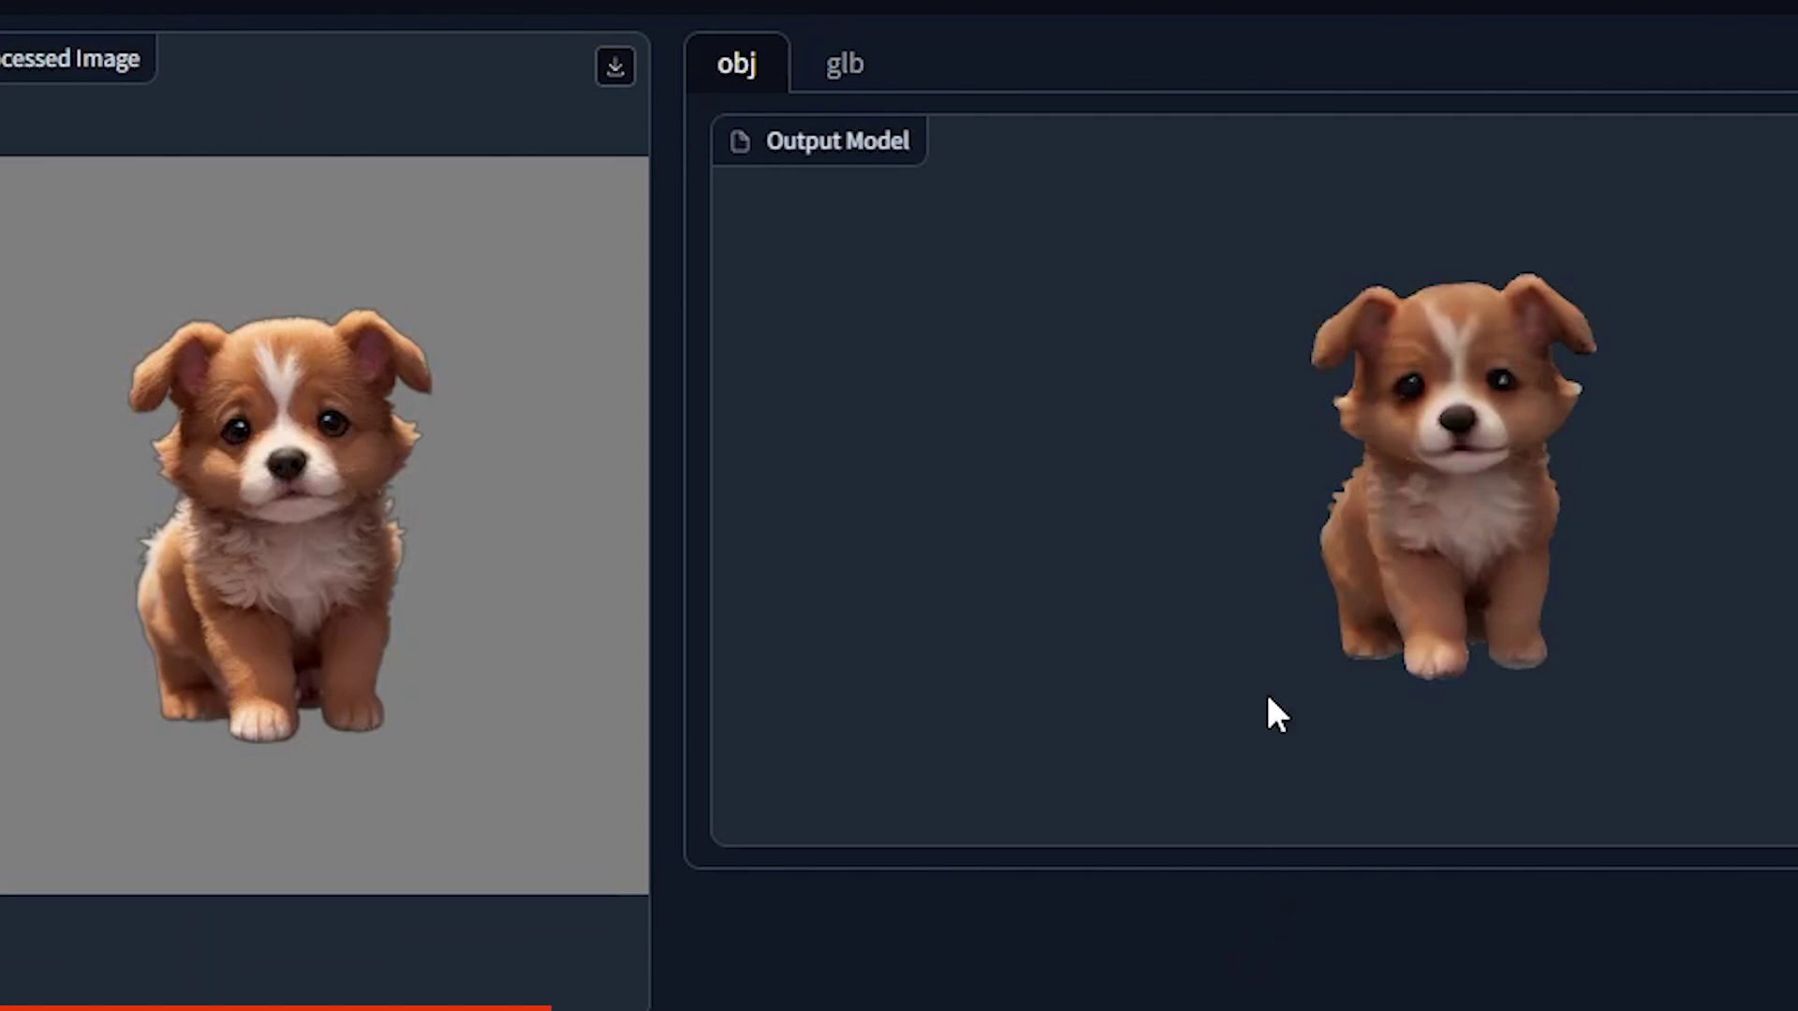
{"action": "left_click_drag", "start_coordinate": [1268, 700], "coordinate": [1276, 651]}
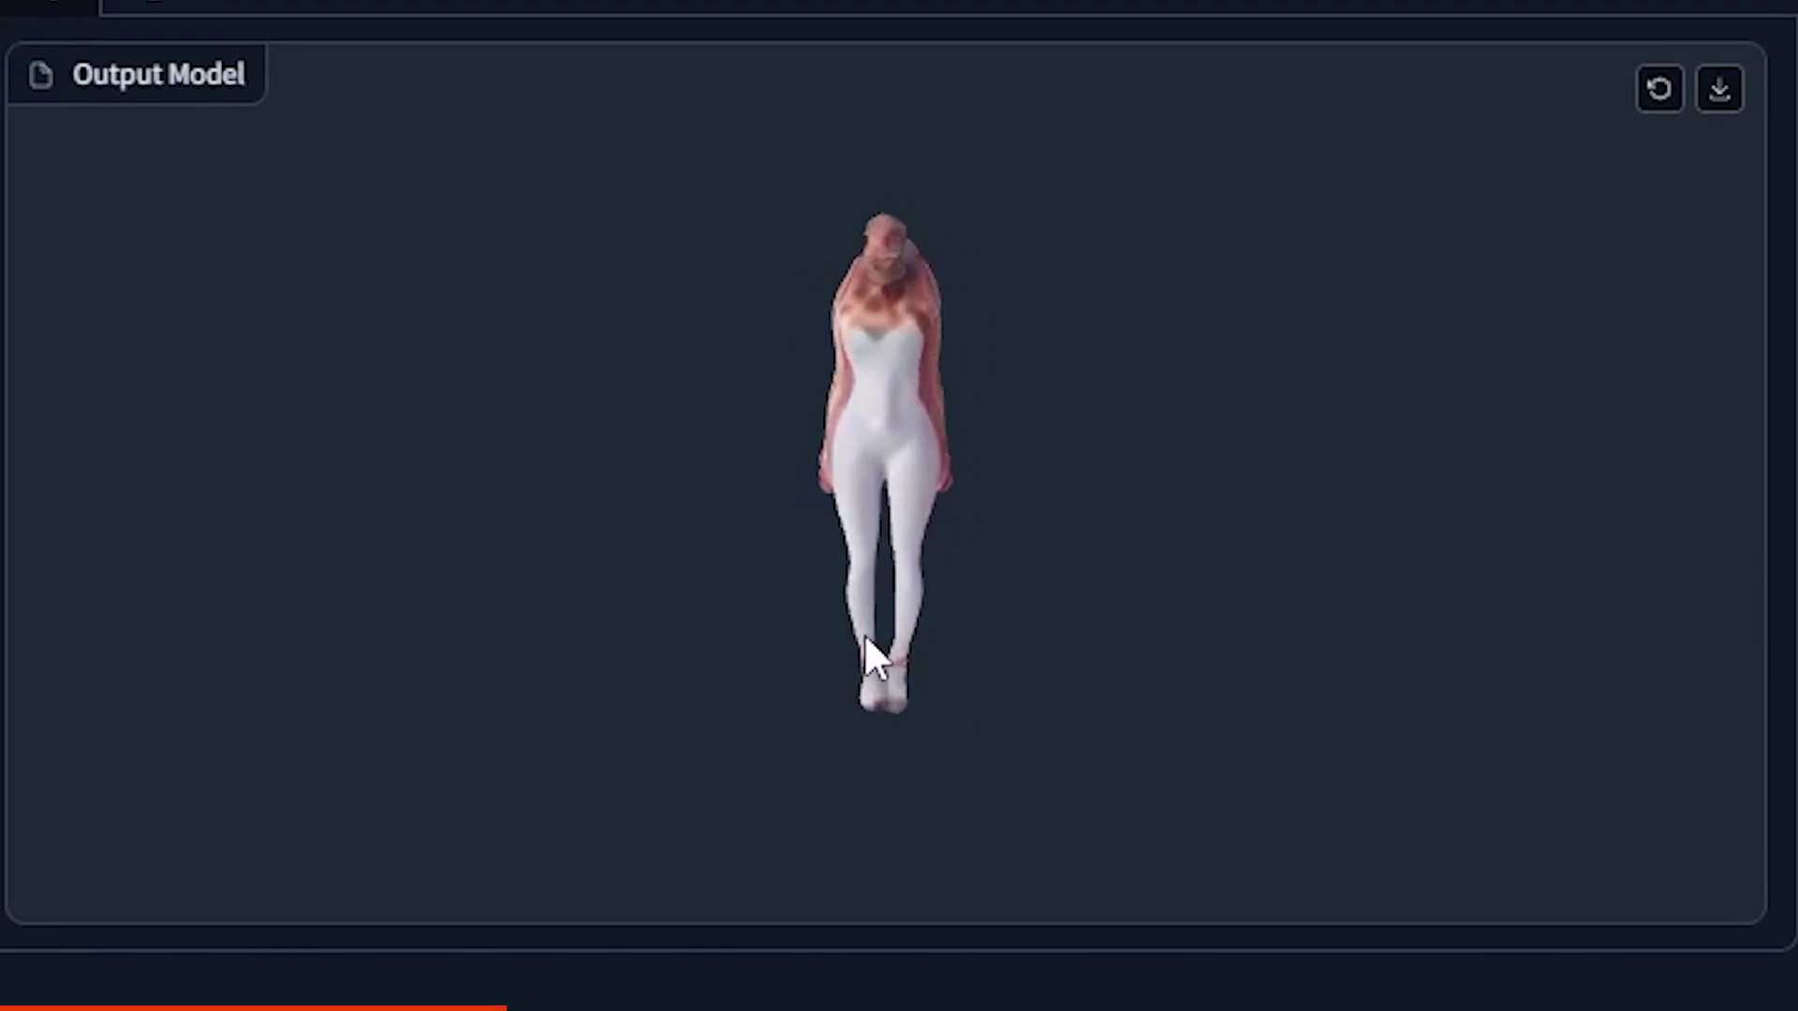
Step: Rotate the model of the woman in the white bodysuit to examine her sides, back and head
{"action": "left_click_drag", "start_coordinate": [866, 639], "coordinate": [1360, 665]}
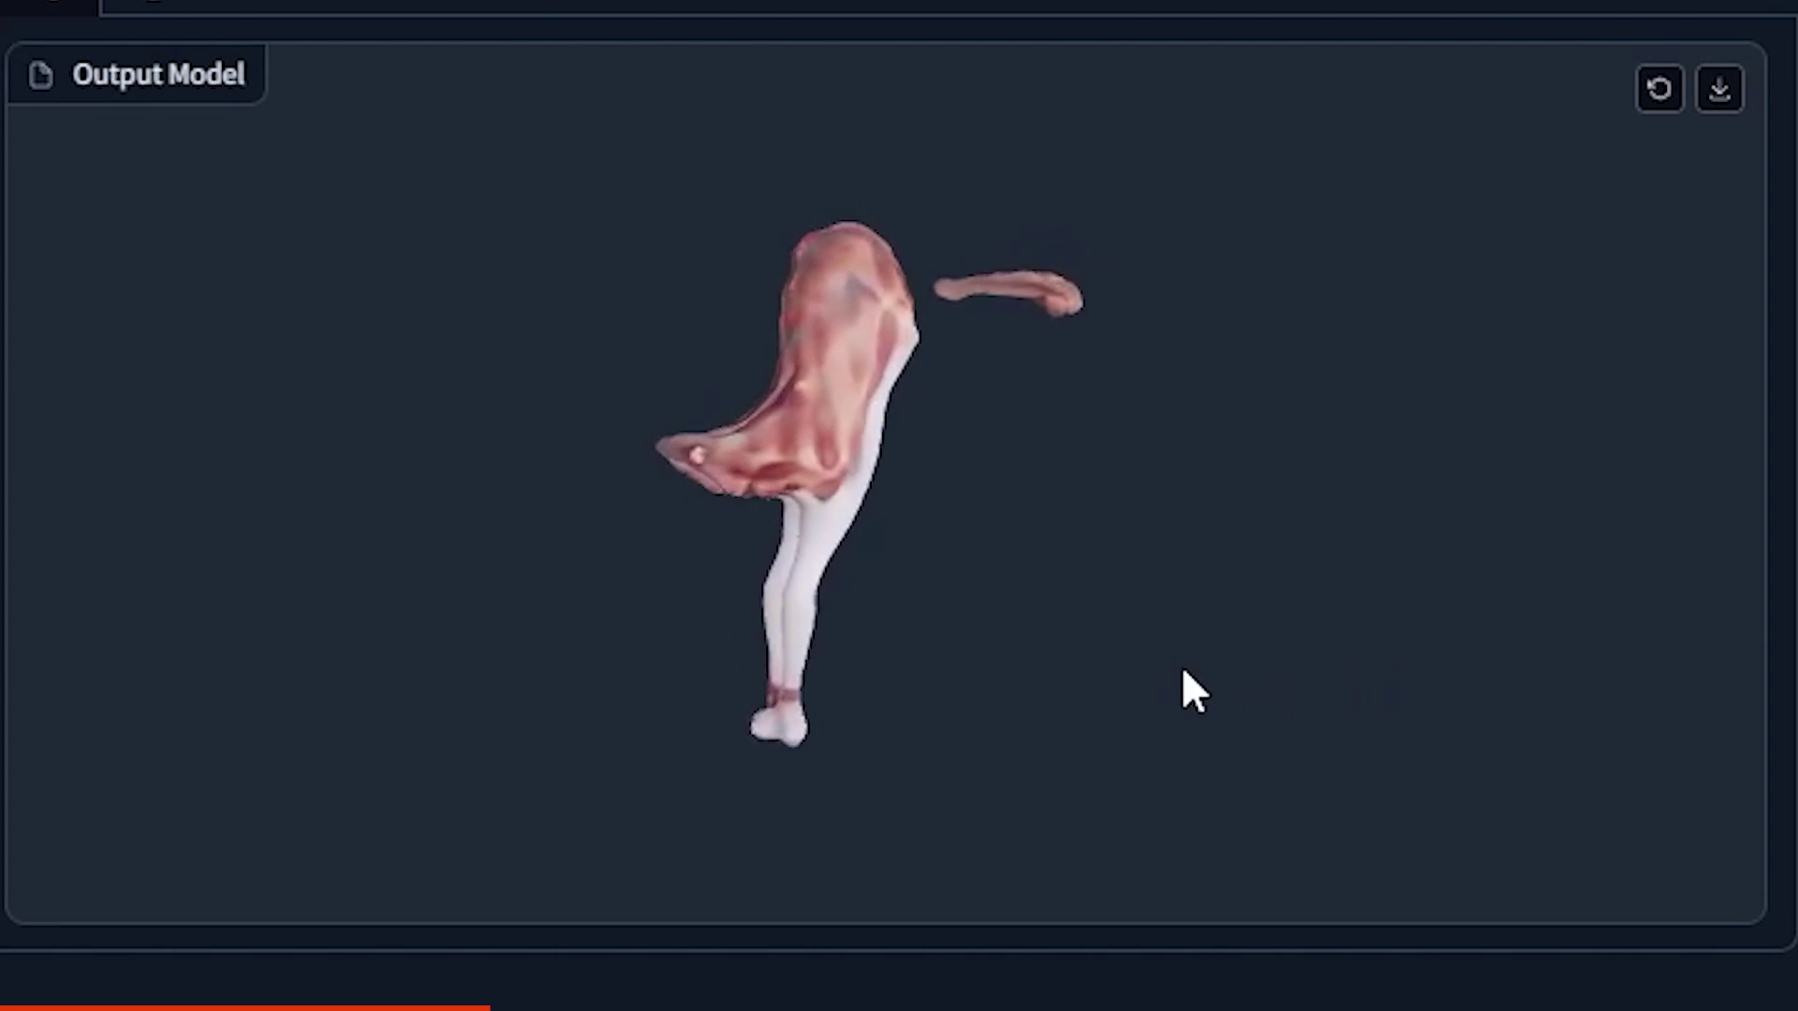
{"action": "left_click_drag", "start_coordinate": [1183, 682], "coordinate": [869, 657]}
{"action": "left_click_drag", "start_coordinate": [957, 592], "coordinate": [881, 573]}
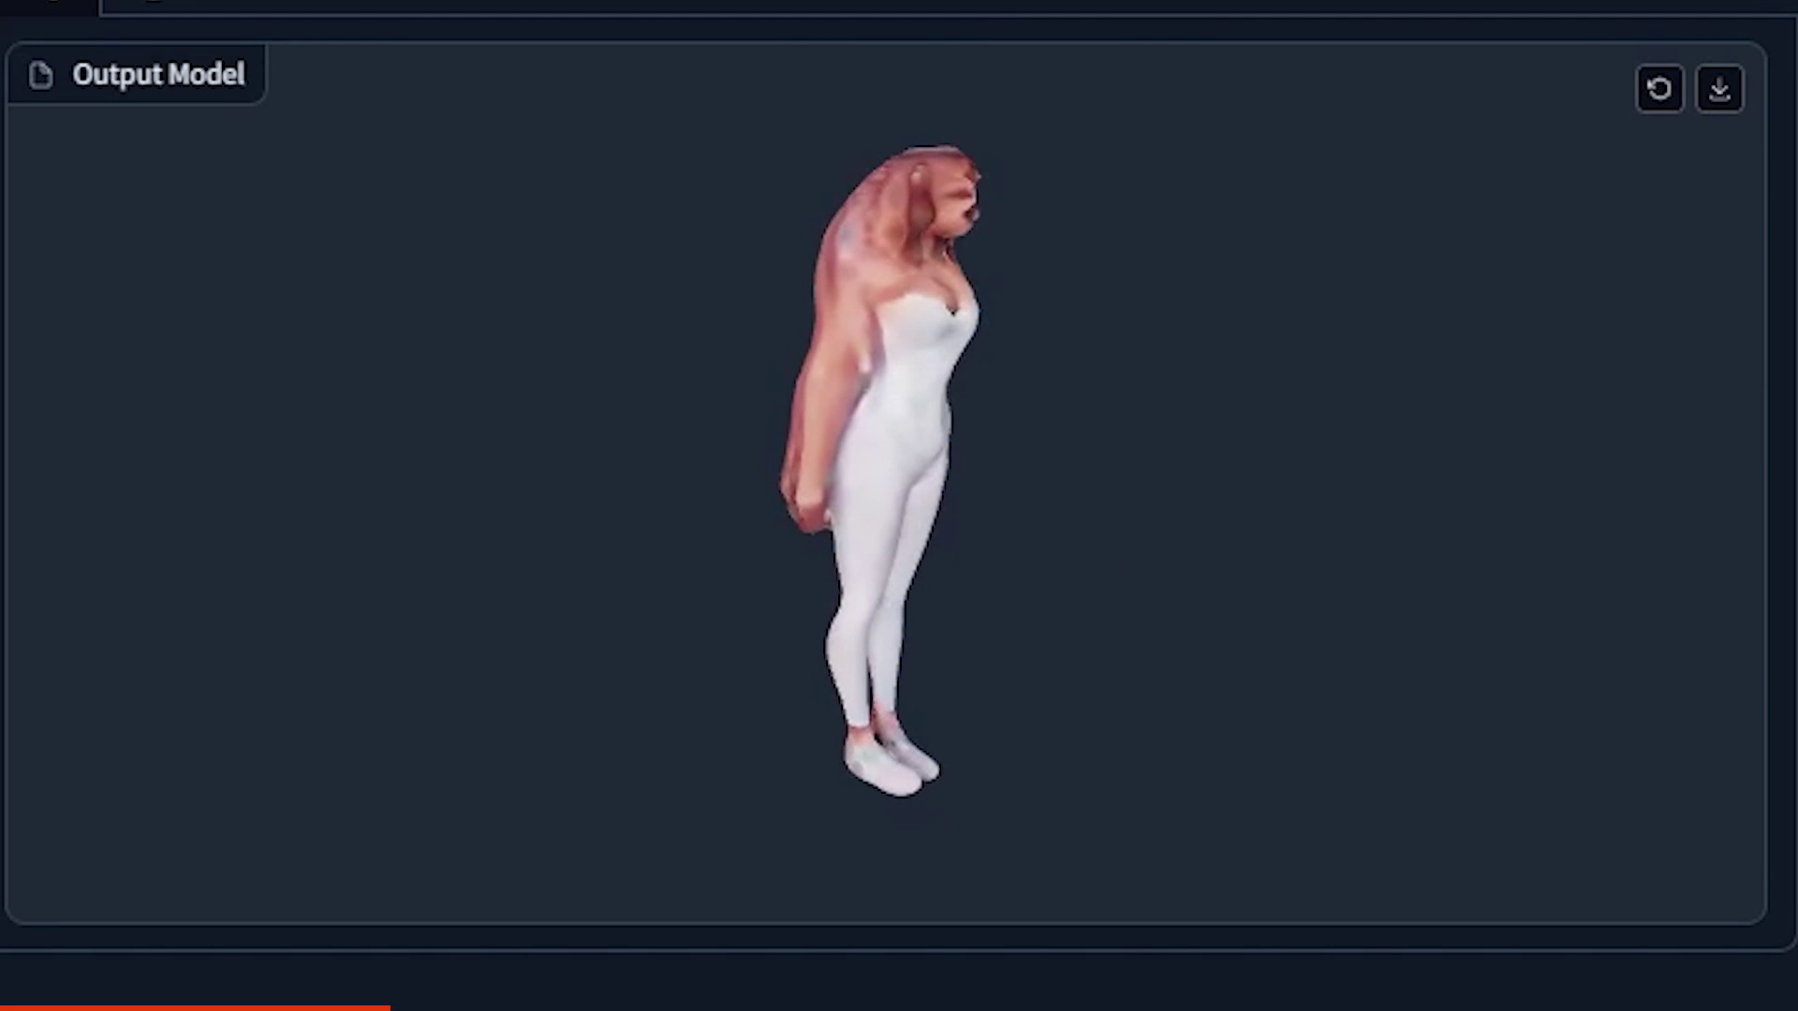
Step: Generate a 3D model from the white-haired woman's profile image at foreground ratio 0.95 and inspect it
{"action": "left_click", "coordinate": [553, 843]}
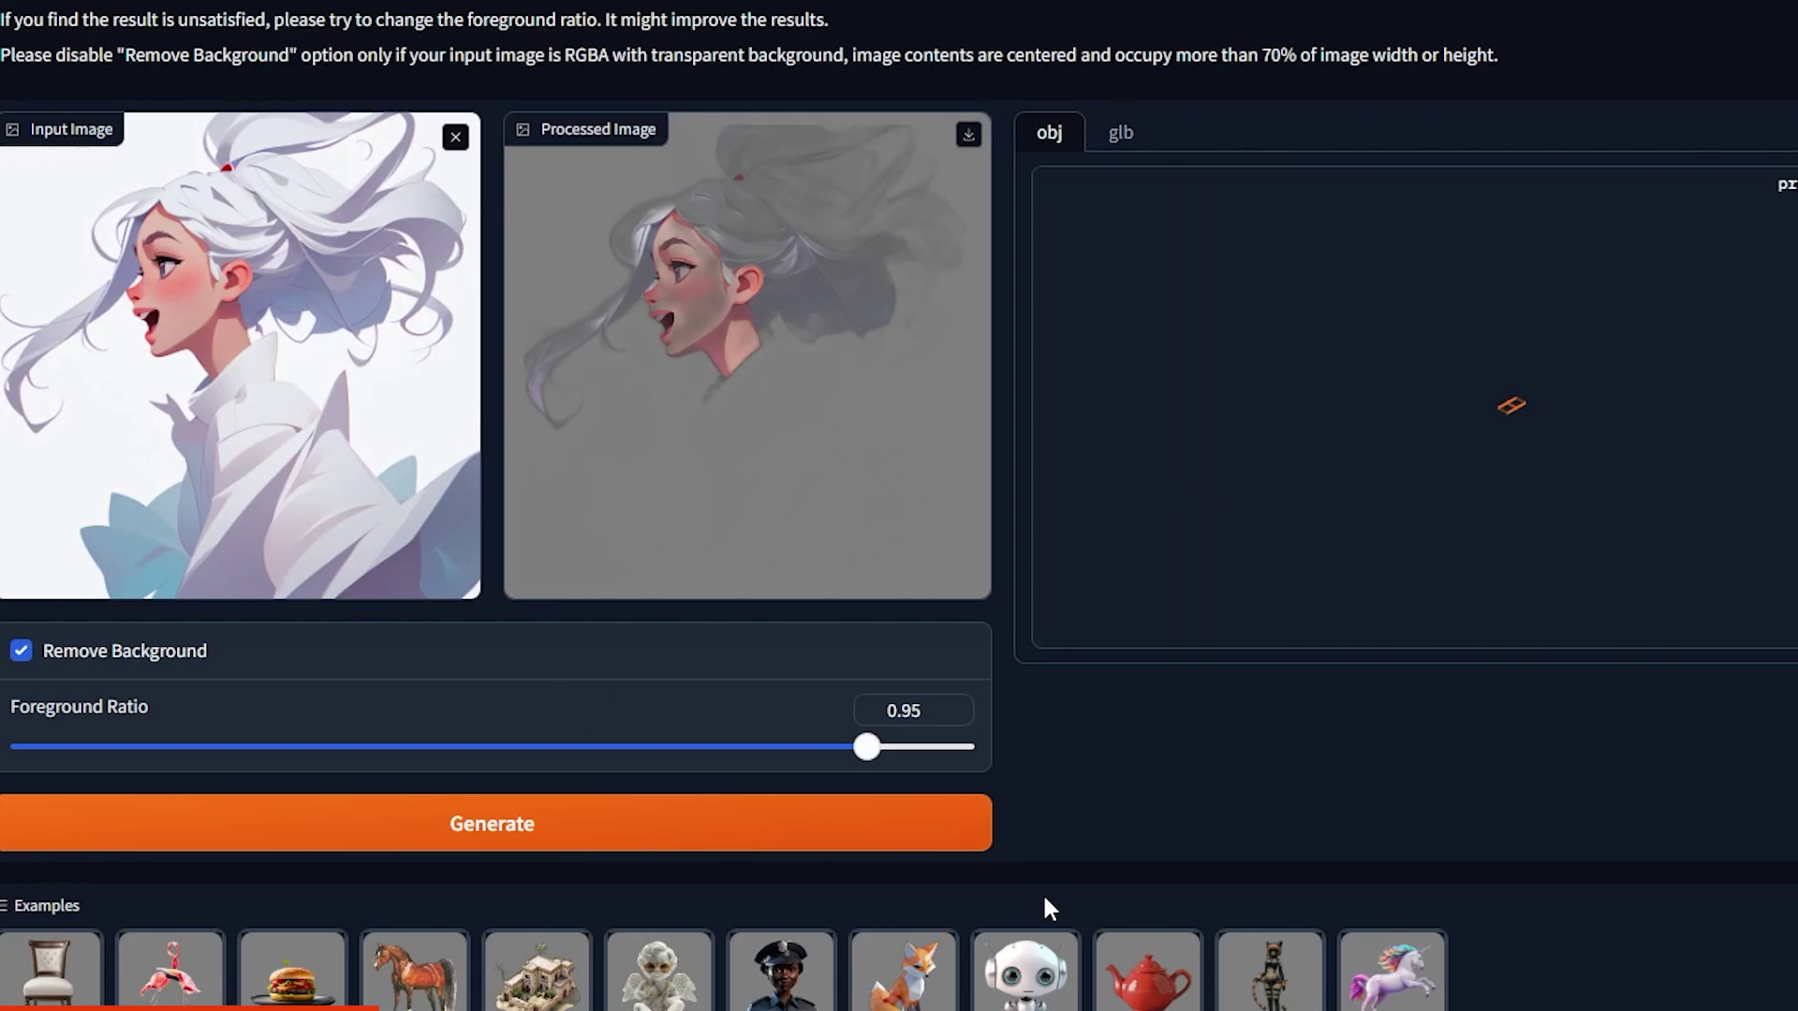
{"action": "left_click_drag", "start_coordinate": [1515, 482], "coordinate": [1457, 446]}
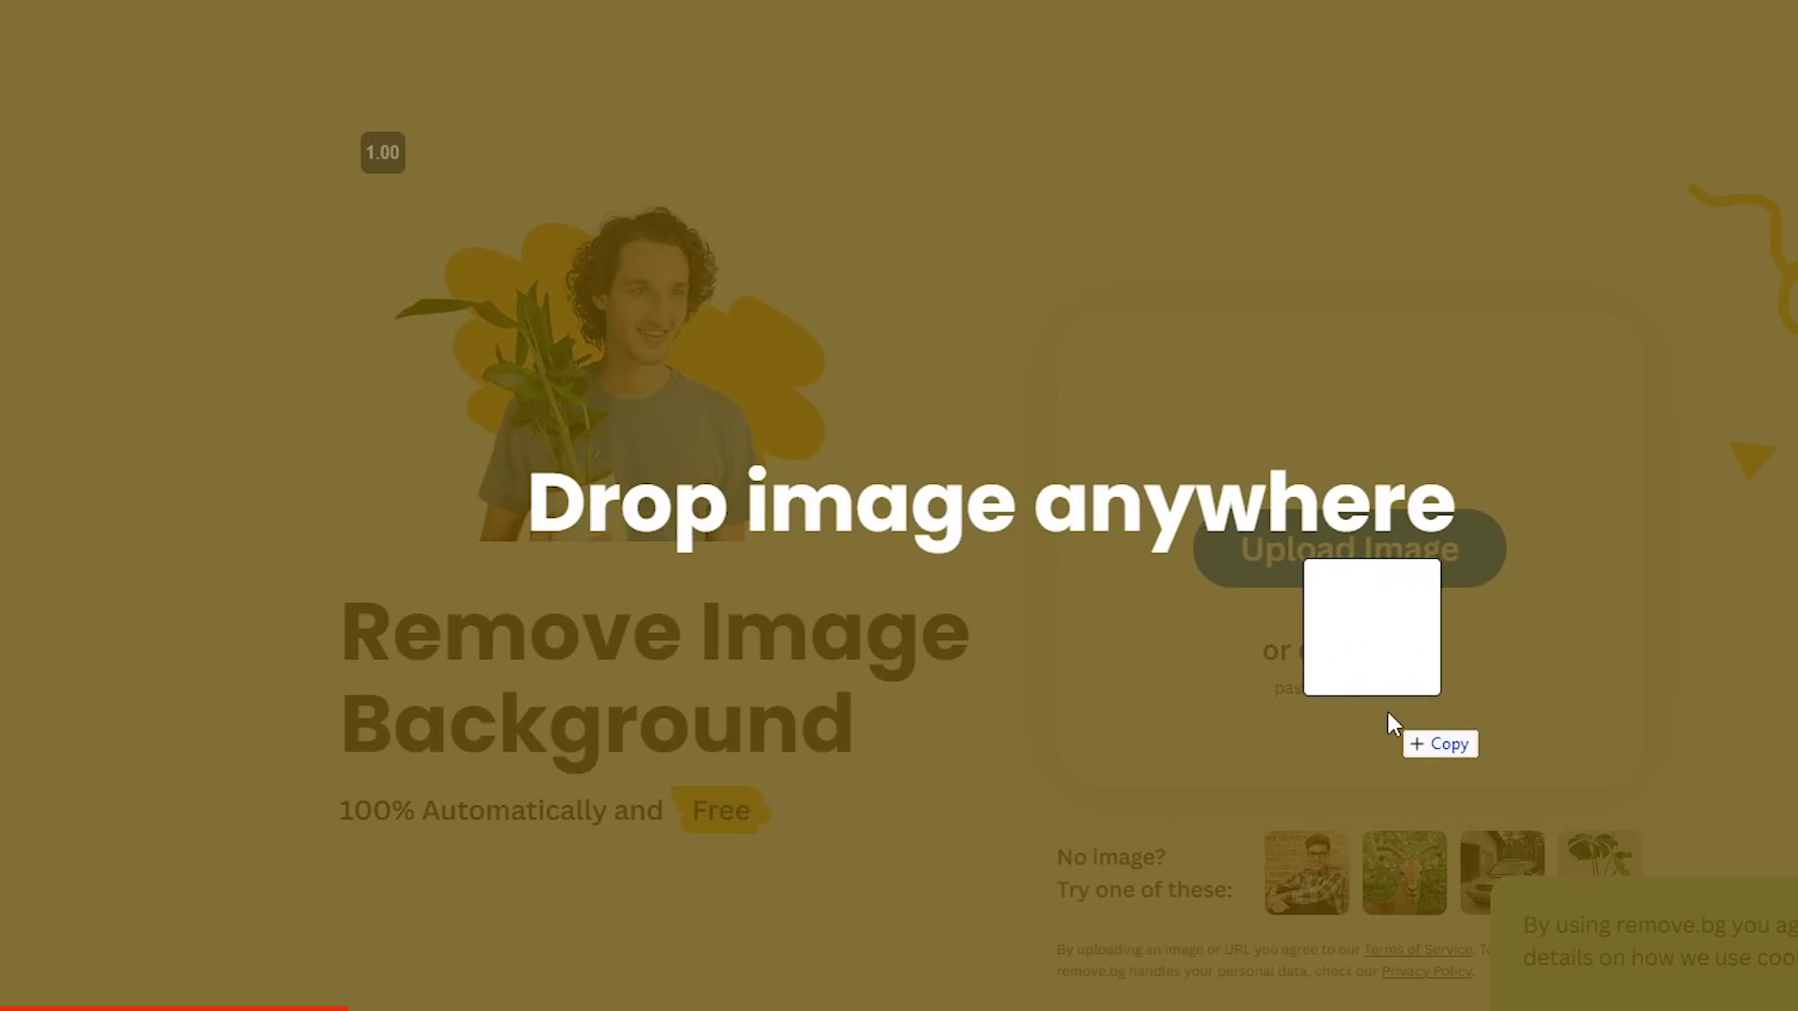
Step: Switch to remove.bg, upload the white-haired woman's image and download the version with its background removed
{"action": "left_click_drag", "start_coordinate": [1388, 711], "coordinate": [1387, 712]}
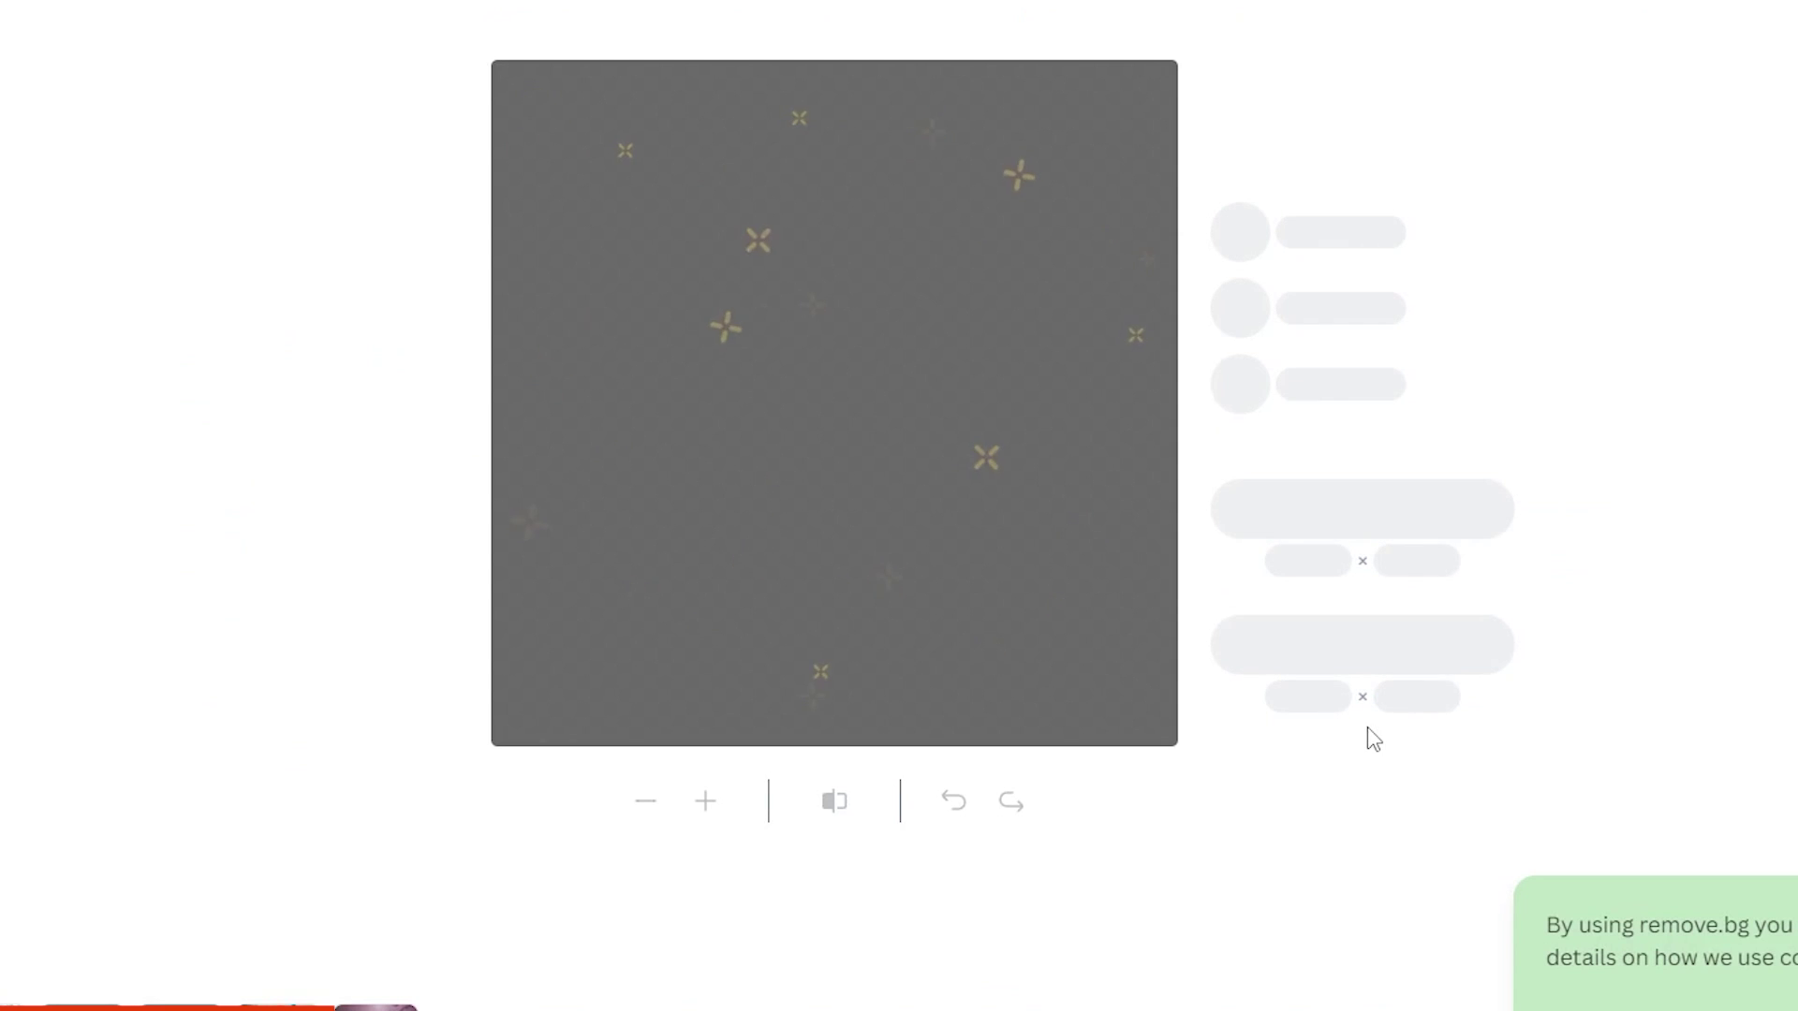
{"action": "left_click", "coordinate": [1375, 525]}
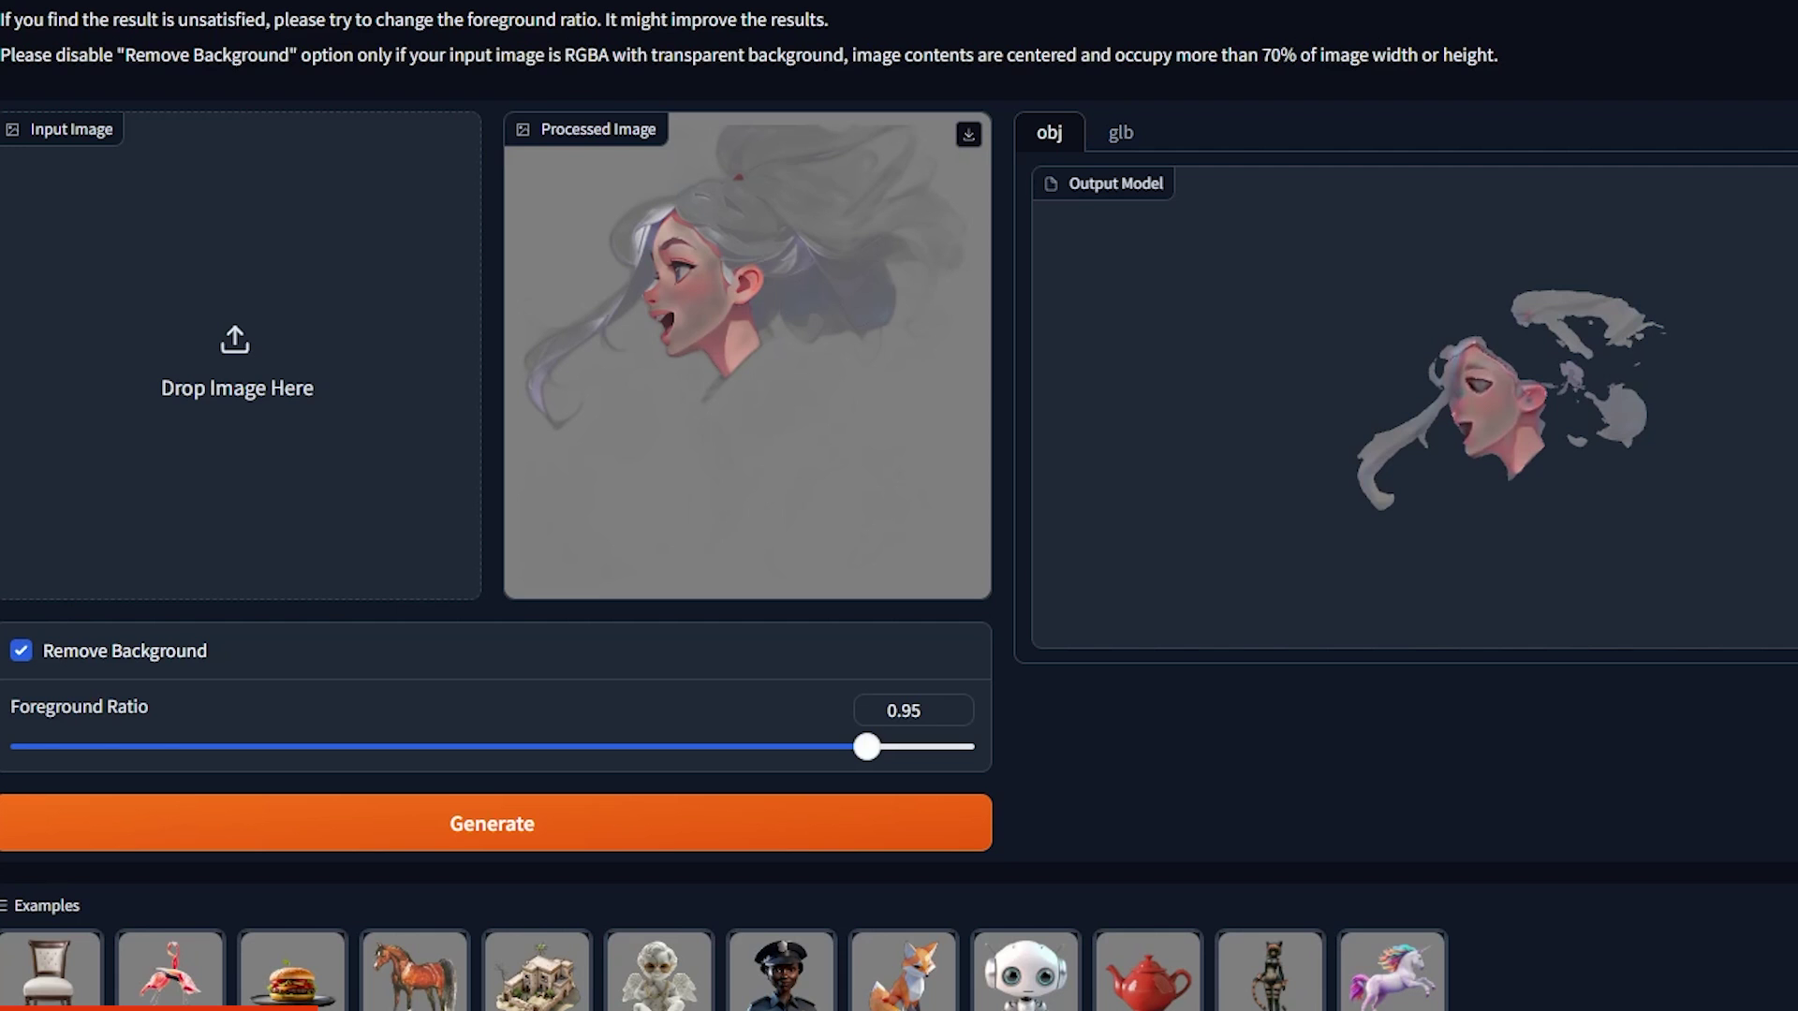
Step: Back in TripoSR, load the transparent white-haired woman image, disable Remove Background and generate its 3D model
{"action": "left_click_drag", "start_coordinate": [524, 5], "coordinate": [221, 350]}
{"action": "left_click", "coordinate": [19, 651]}
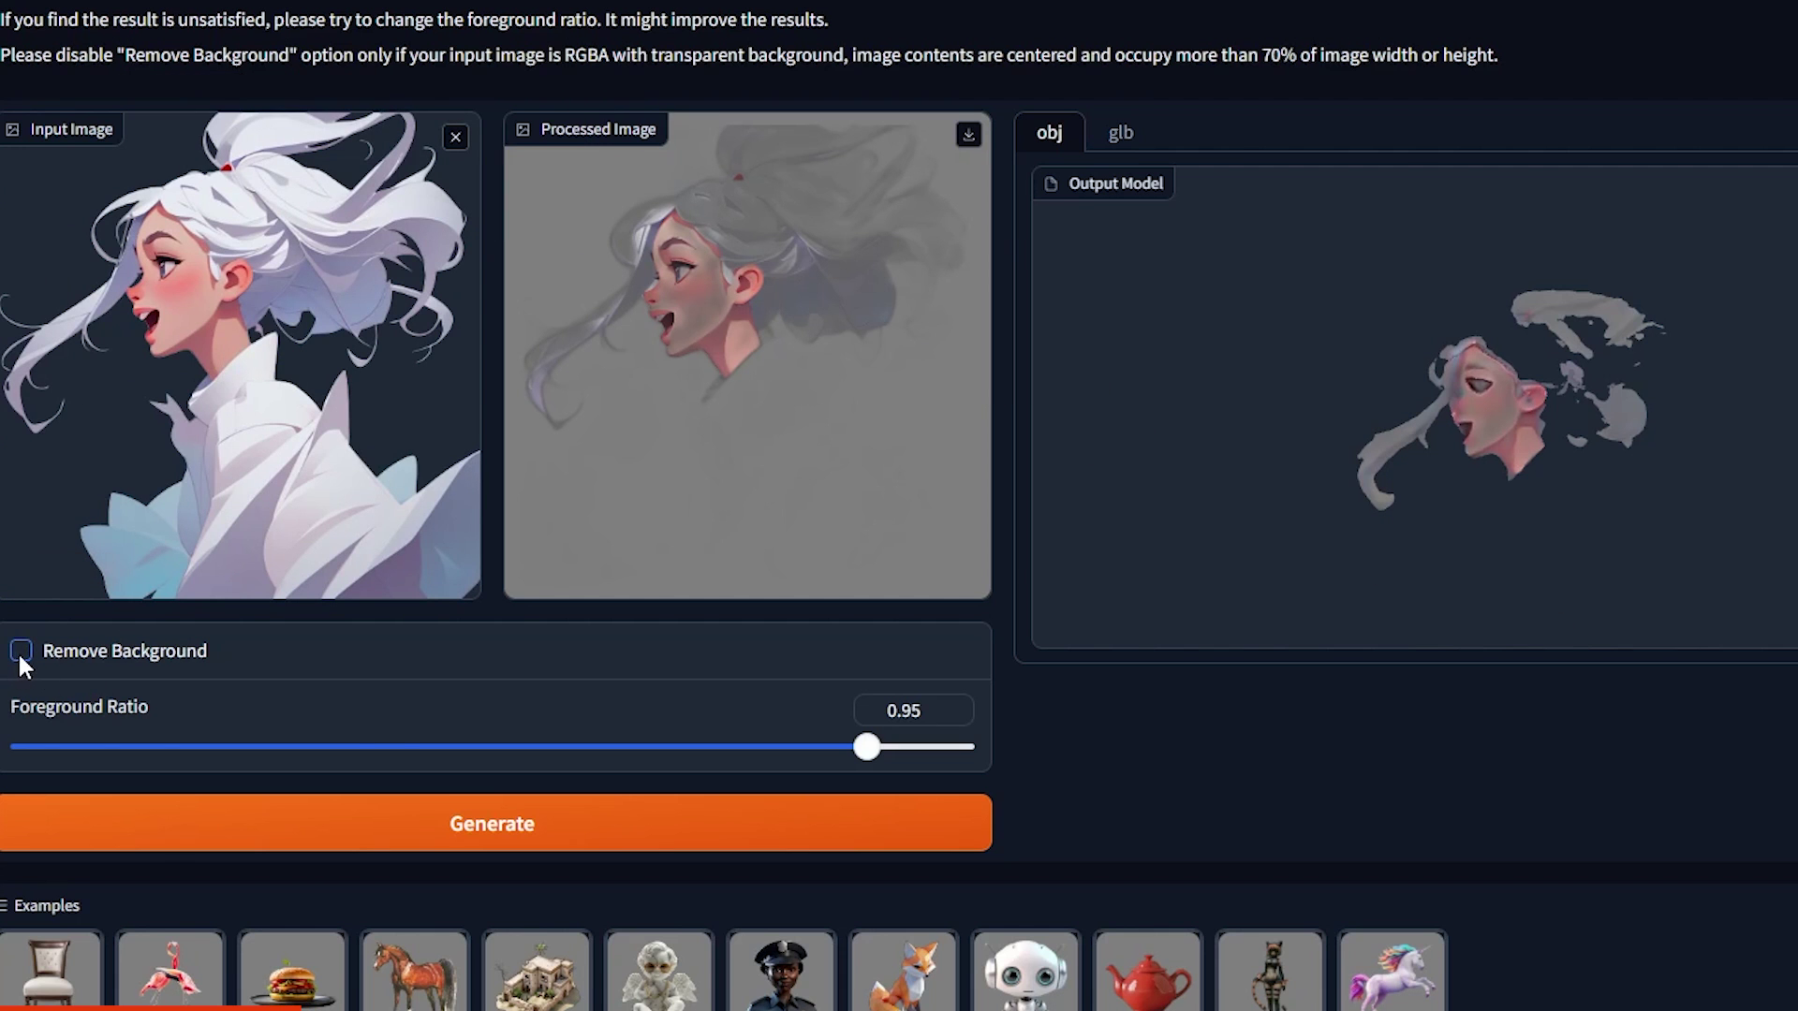
{"action": "left_click", "coordinate": [520, 831]}
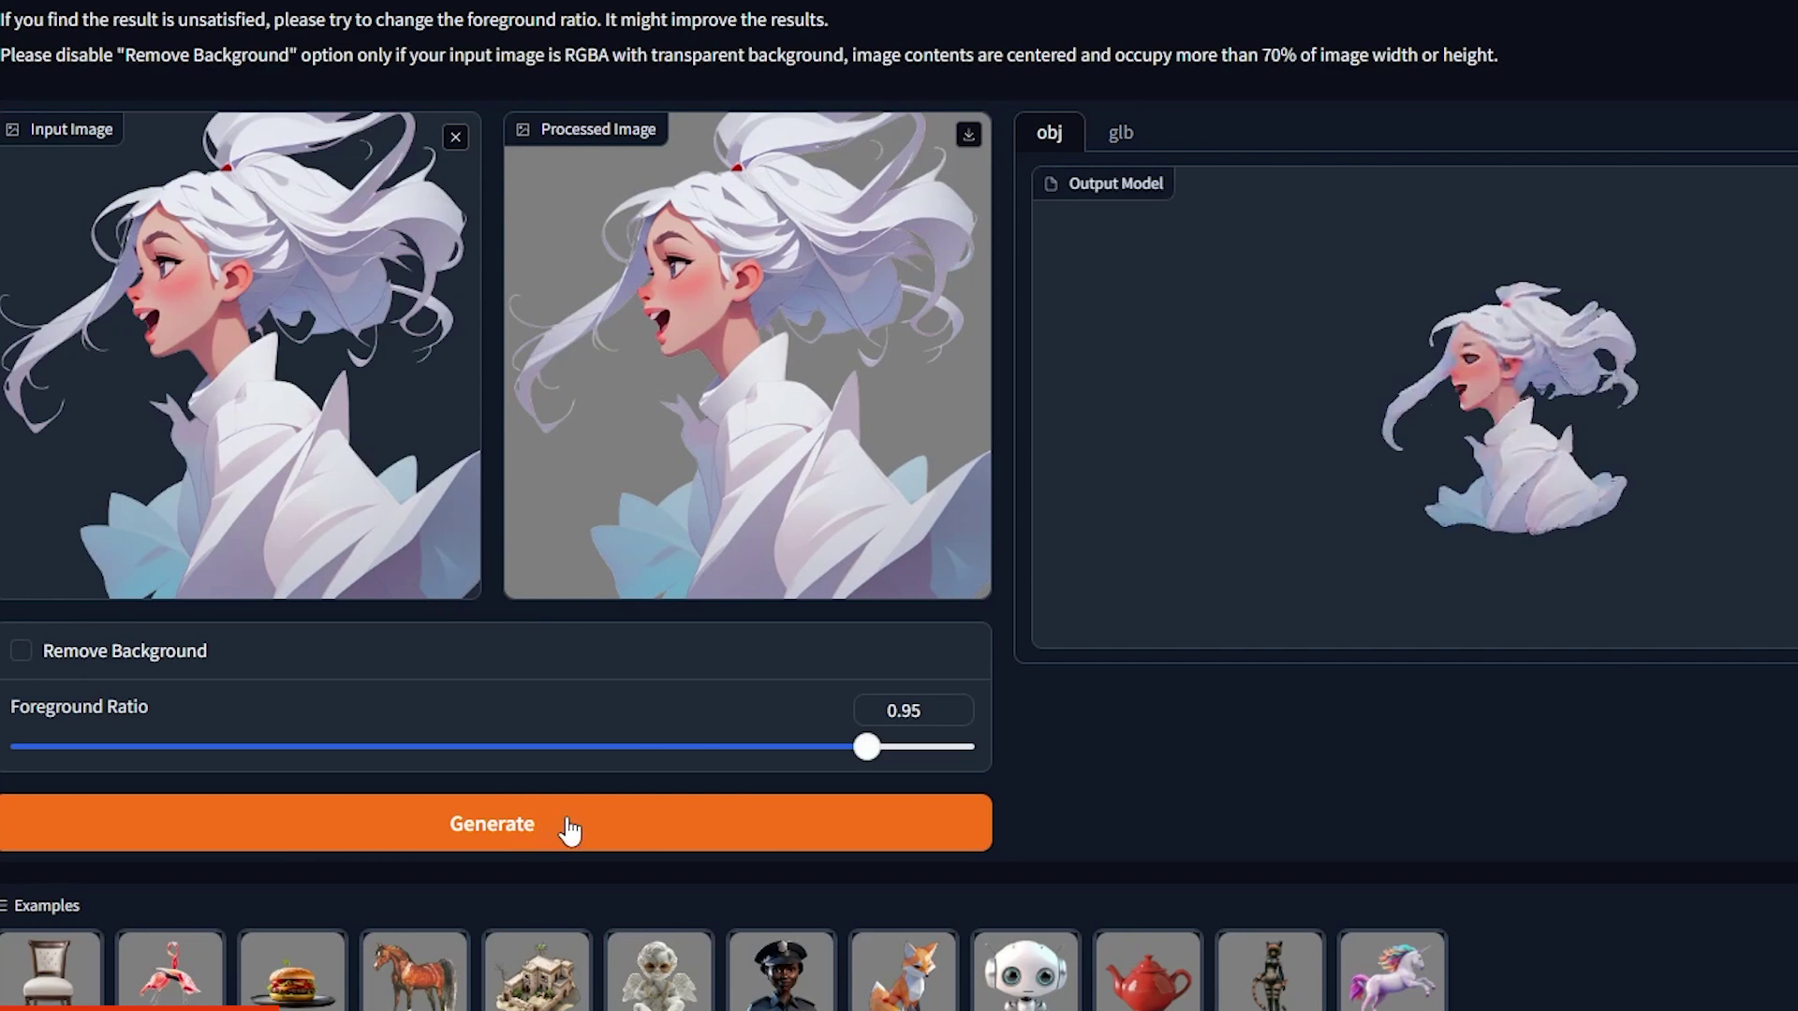
Step: Inspect the white-haired woman's new model and the generated juice carton models by rotating them
{"action": "left_click_drag", "start_coordinate": [1474, 459], "coordinate": [1532, 463]}
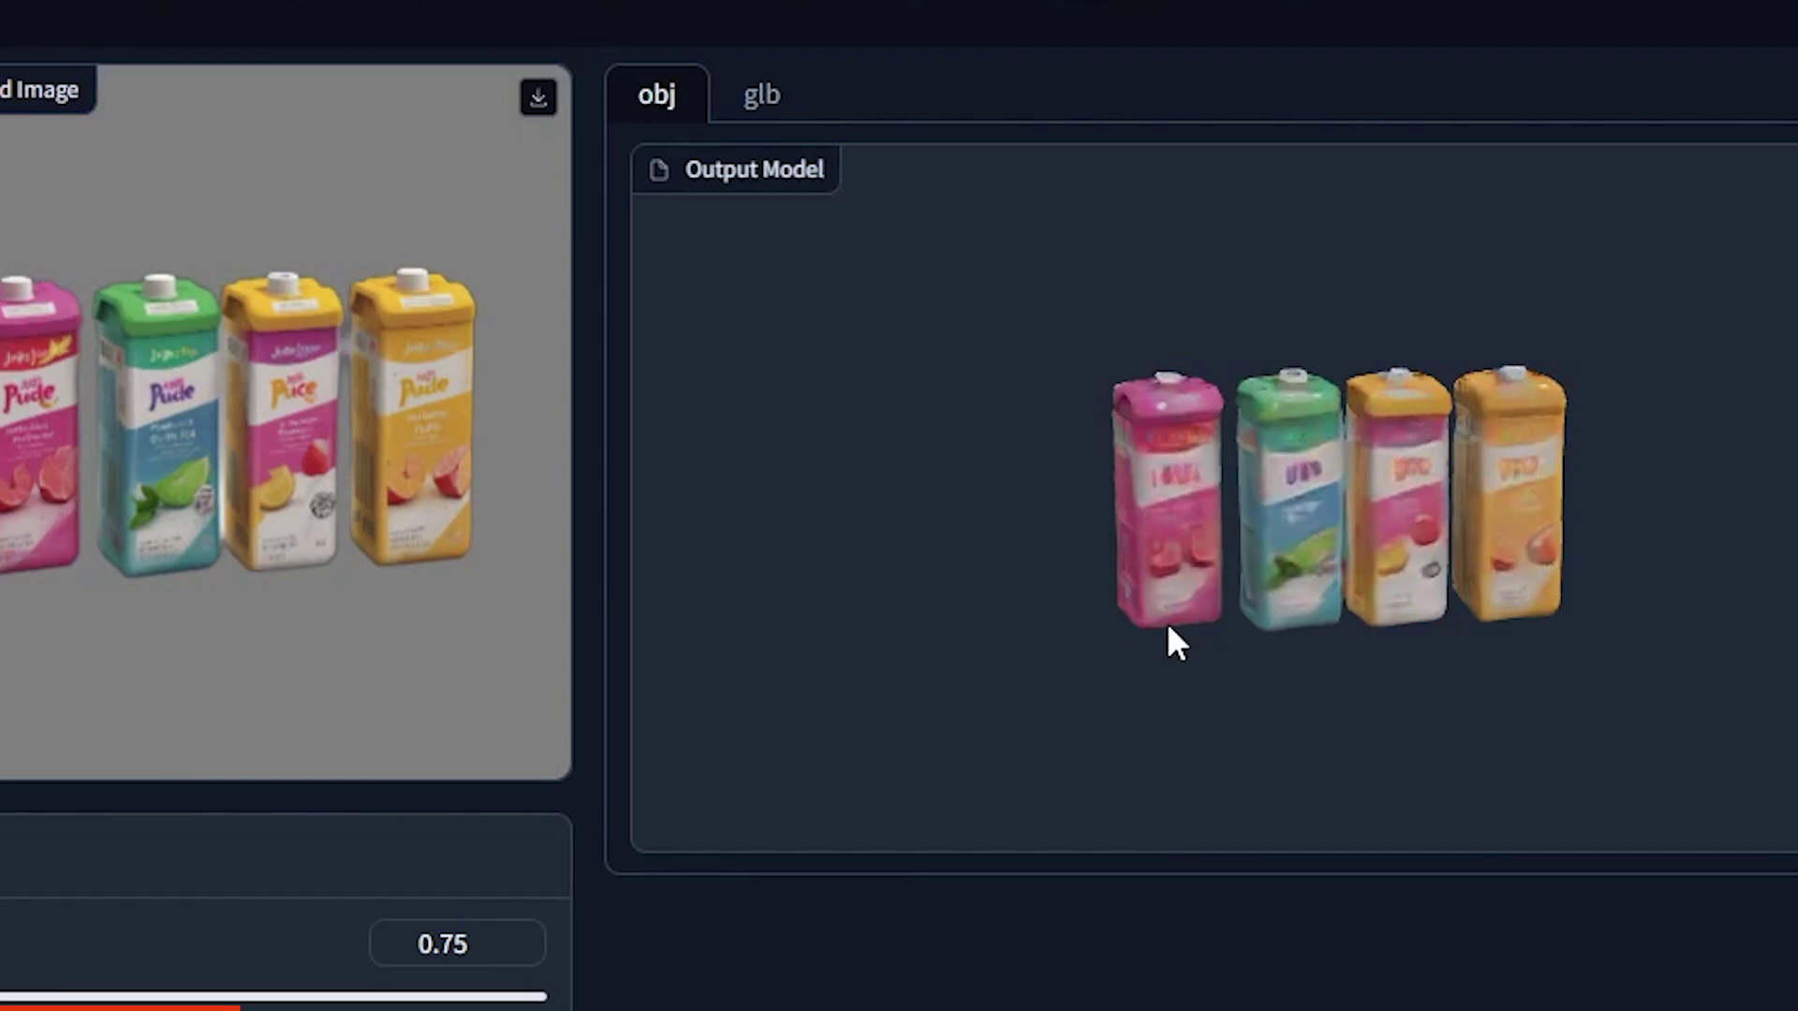
{"action": "left_click_drag", "start_coordinate": [1169, 628], "coordinate": [1789, 633]}
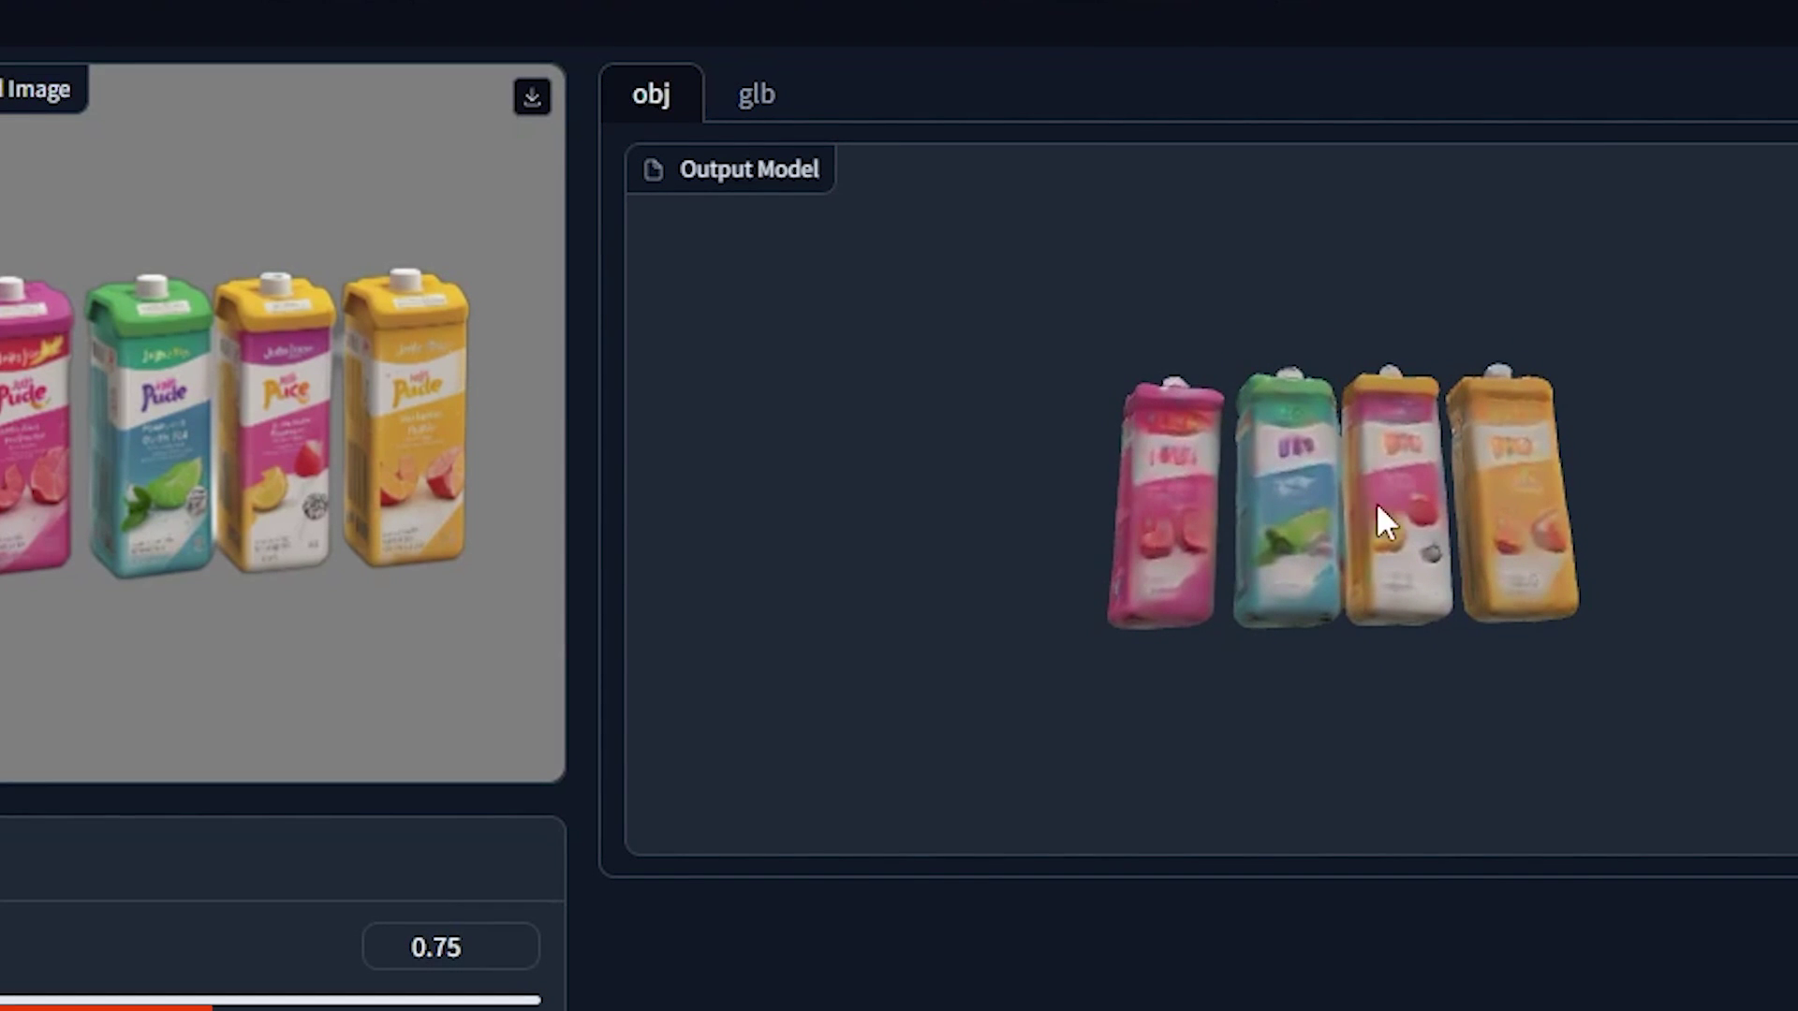
Step: Rotate and zoom the juice carton and twin burger models to inspect their shapes from different sides
{"action": "left_click_drag", "start_coordinate": [1376, 505], "coordinate": [1110, 681]}
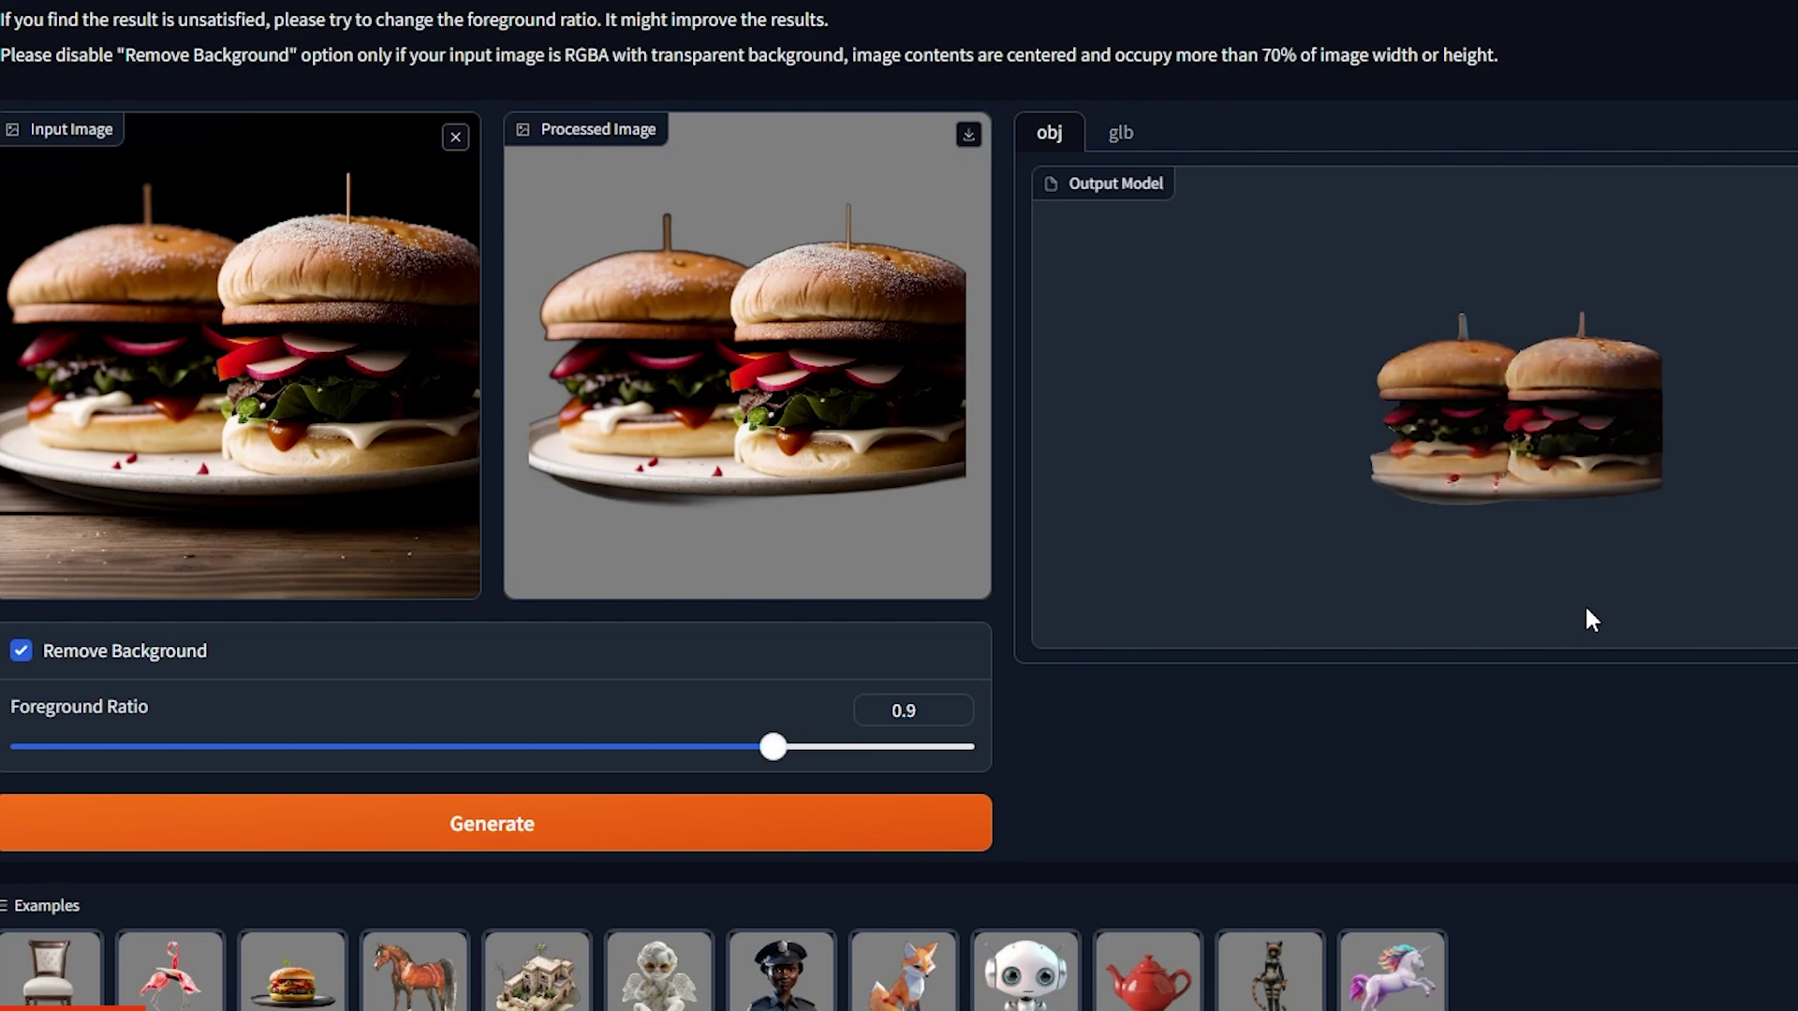
{"action": "left_click_drag", "start_coordinate": [1470, 437], "coordinate": [1793, 464]}
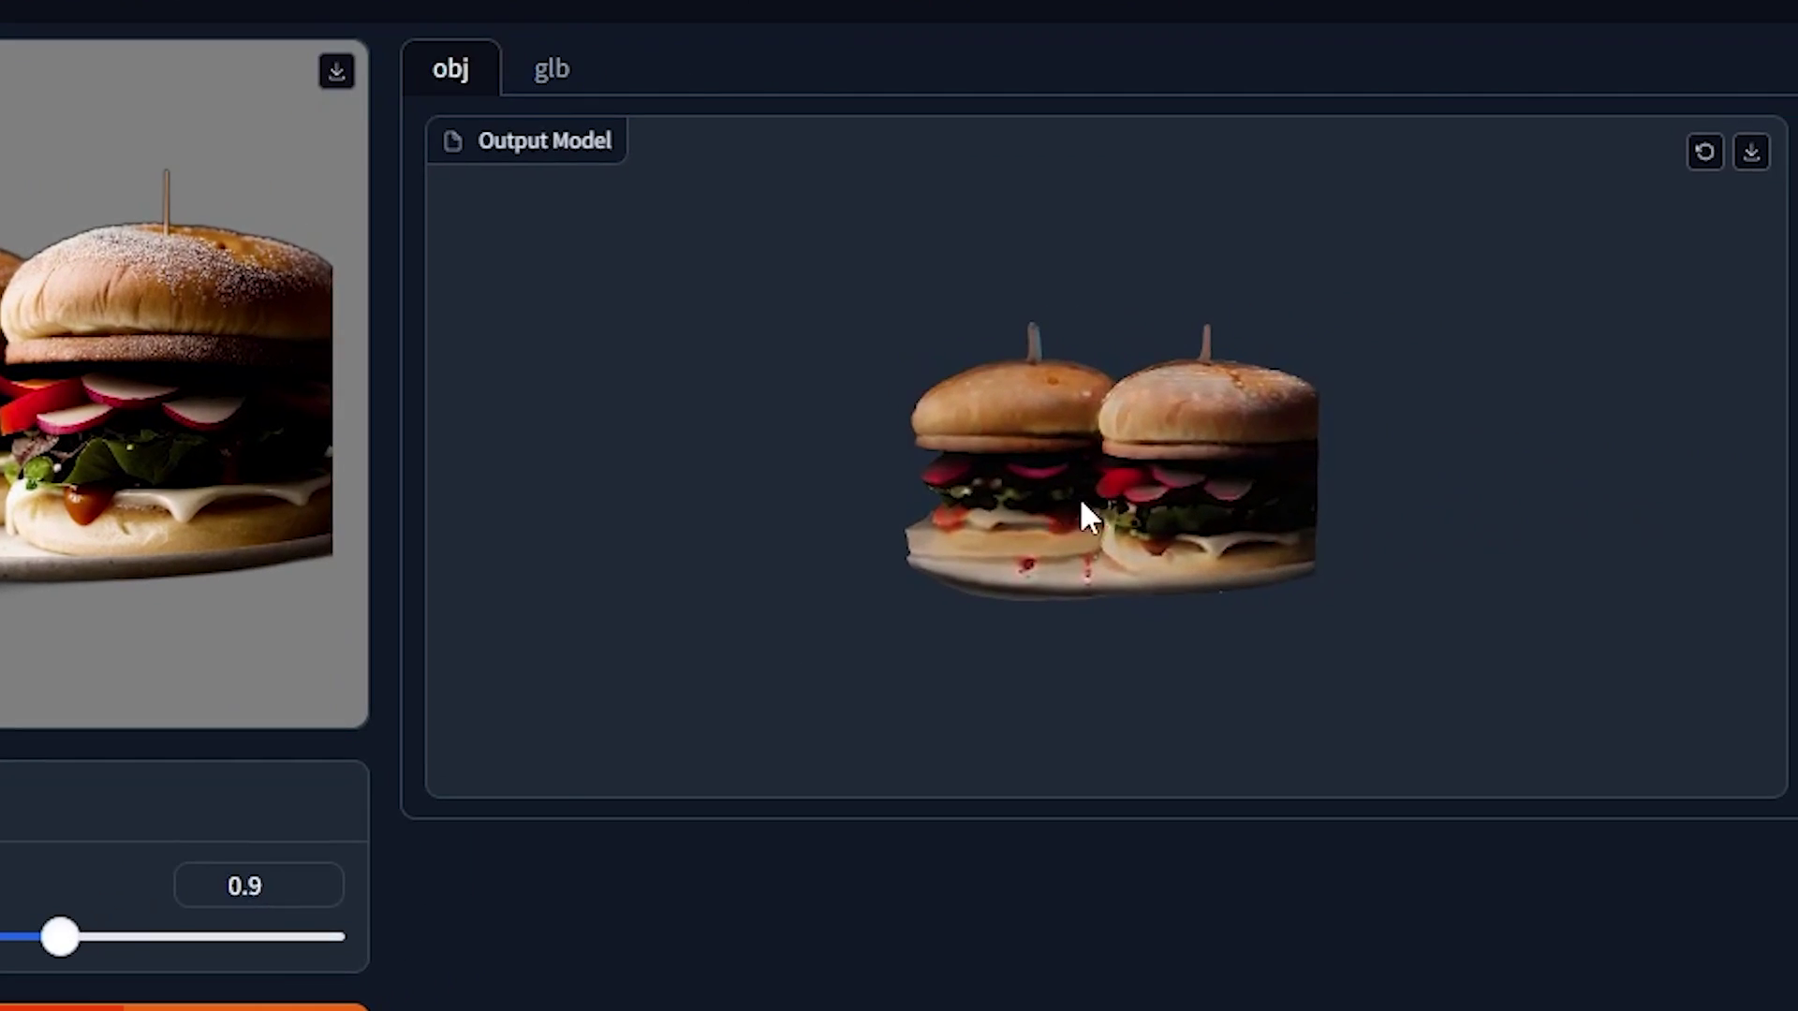
{"action": "scroll", "coordinate": [1521, 436], "scroll_direction": "up", "scroll_amount": 3}
{"action": "left_click_drag", "start_coordinate": [1122, 497], "coordinate": [983, 574]}
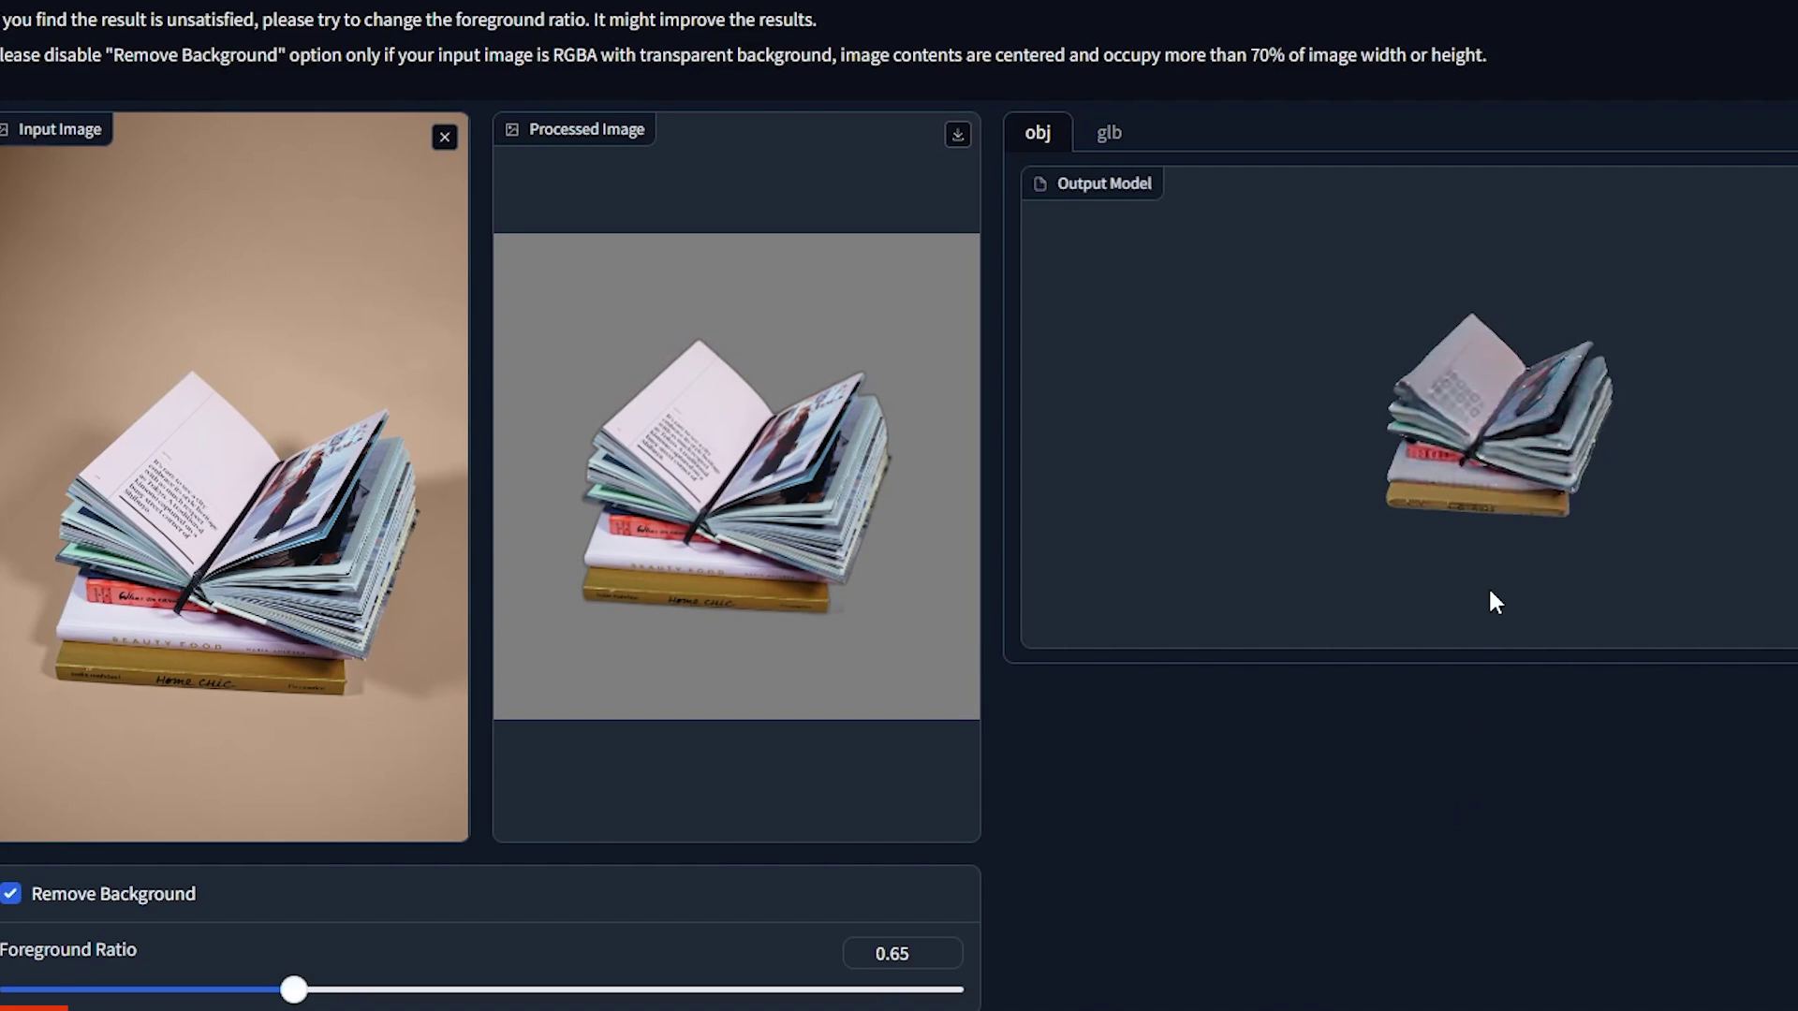
Step: Inspect the open book stack's model, regenerate it with a higher foreground ratio and rotate the new version
{"action": "left_click_drag", "start_coordinate": [1523, 487], "coordinate": [1251, 473]}
{"action": "left_click", "coordinate": [764, 991]}
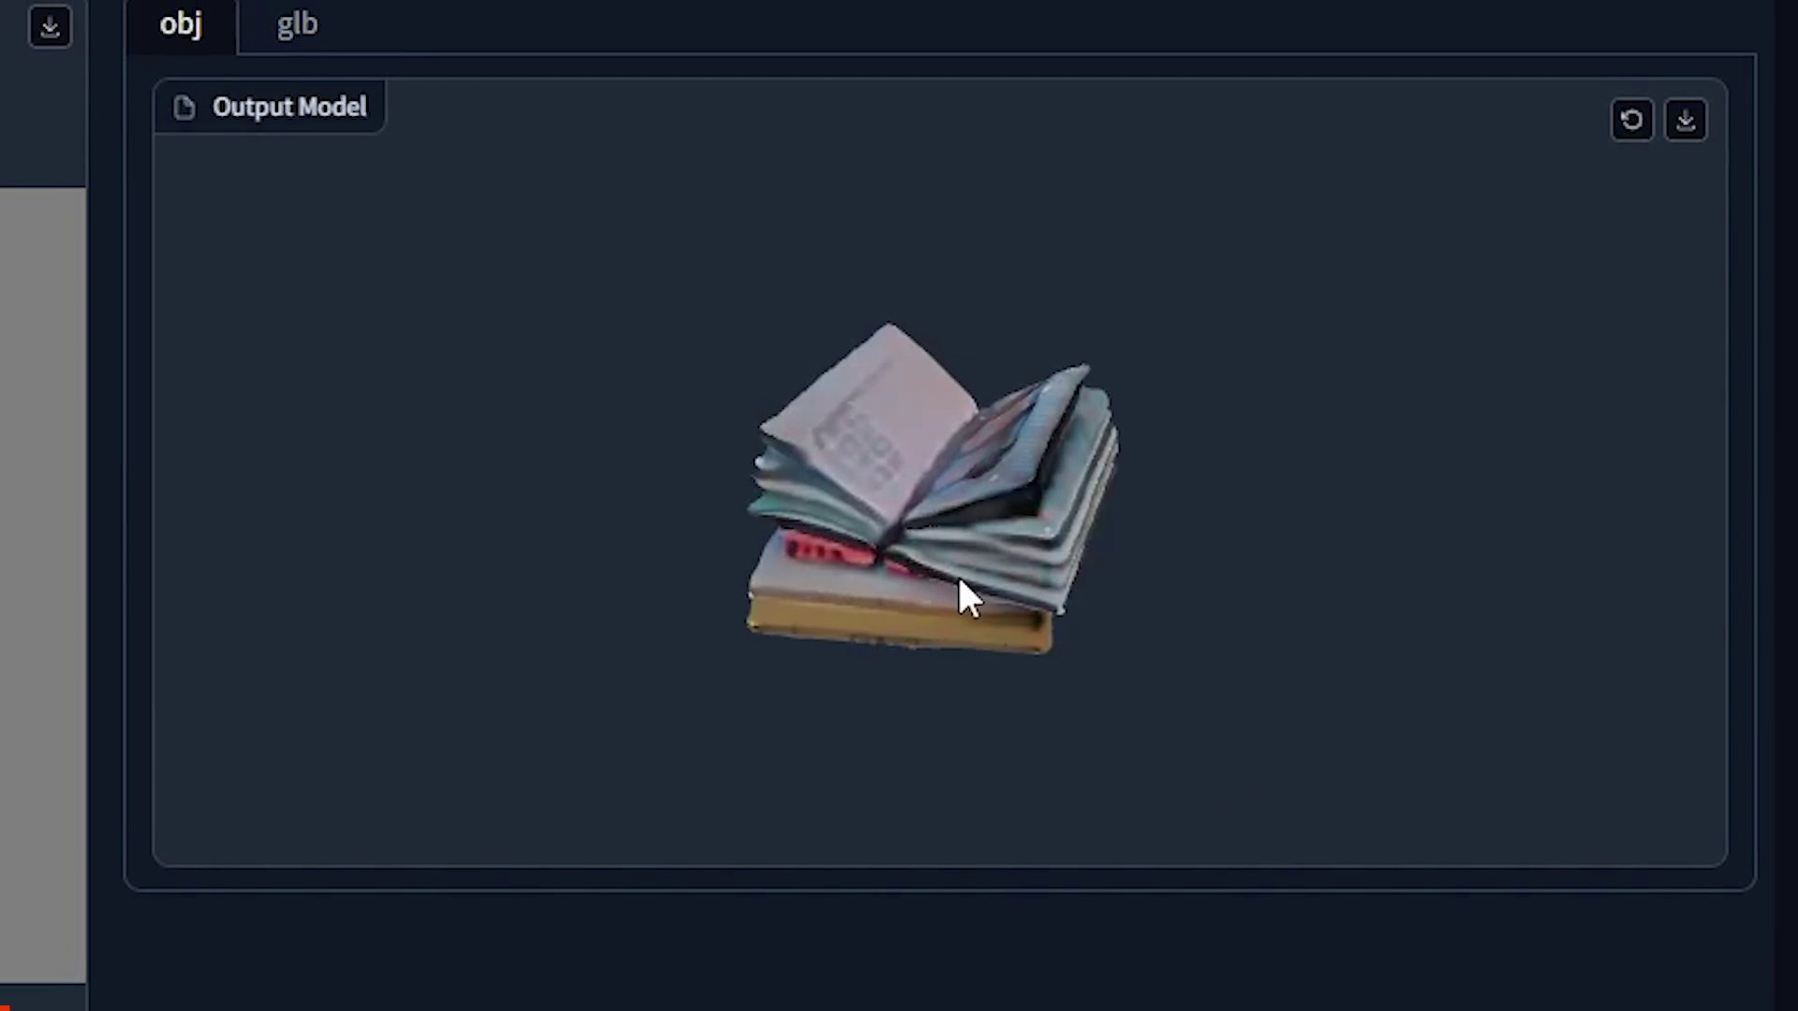
{"action": "left_click_drag", "start_coordinate": [969, 599], "coordinate": [1039, 630]}
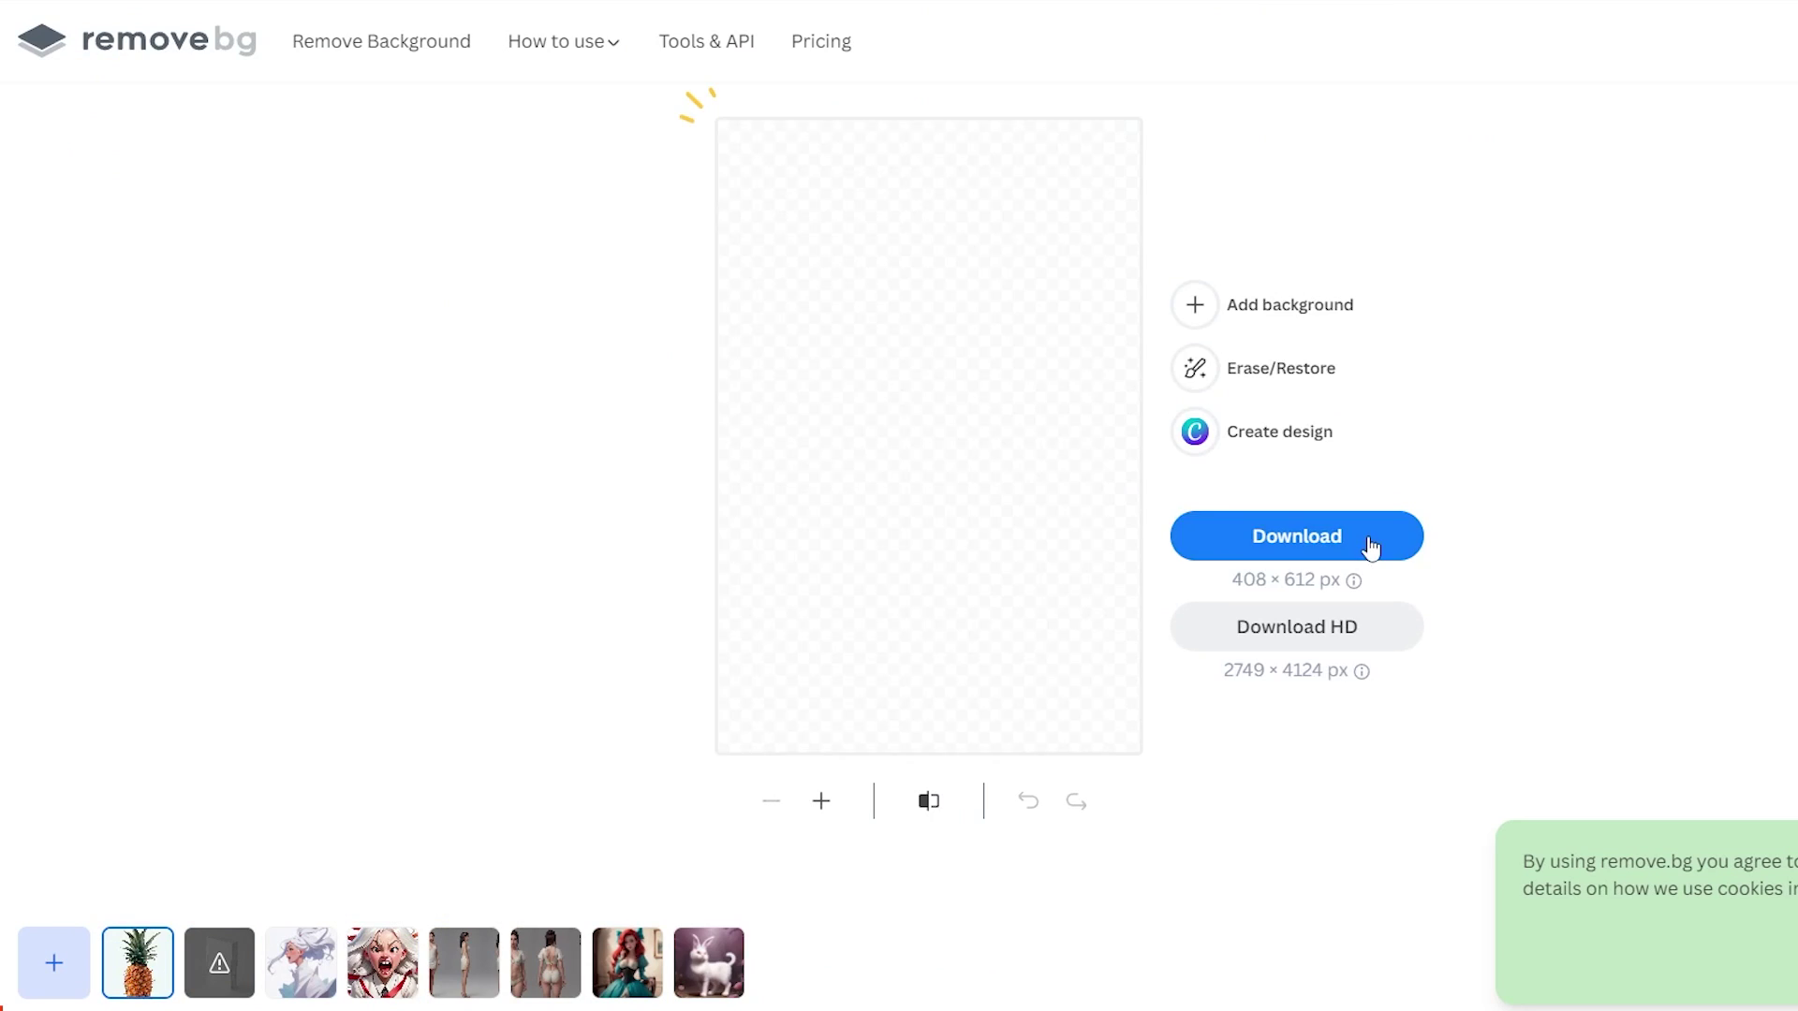
Step: Switch to remove.bg and download the pineapple and skyscraper images with their backgrounds removed
{"action": "left_click", "coordinate": [1368, 548]}
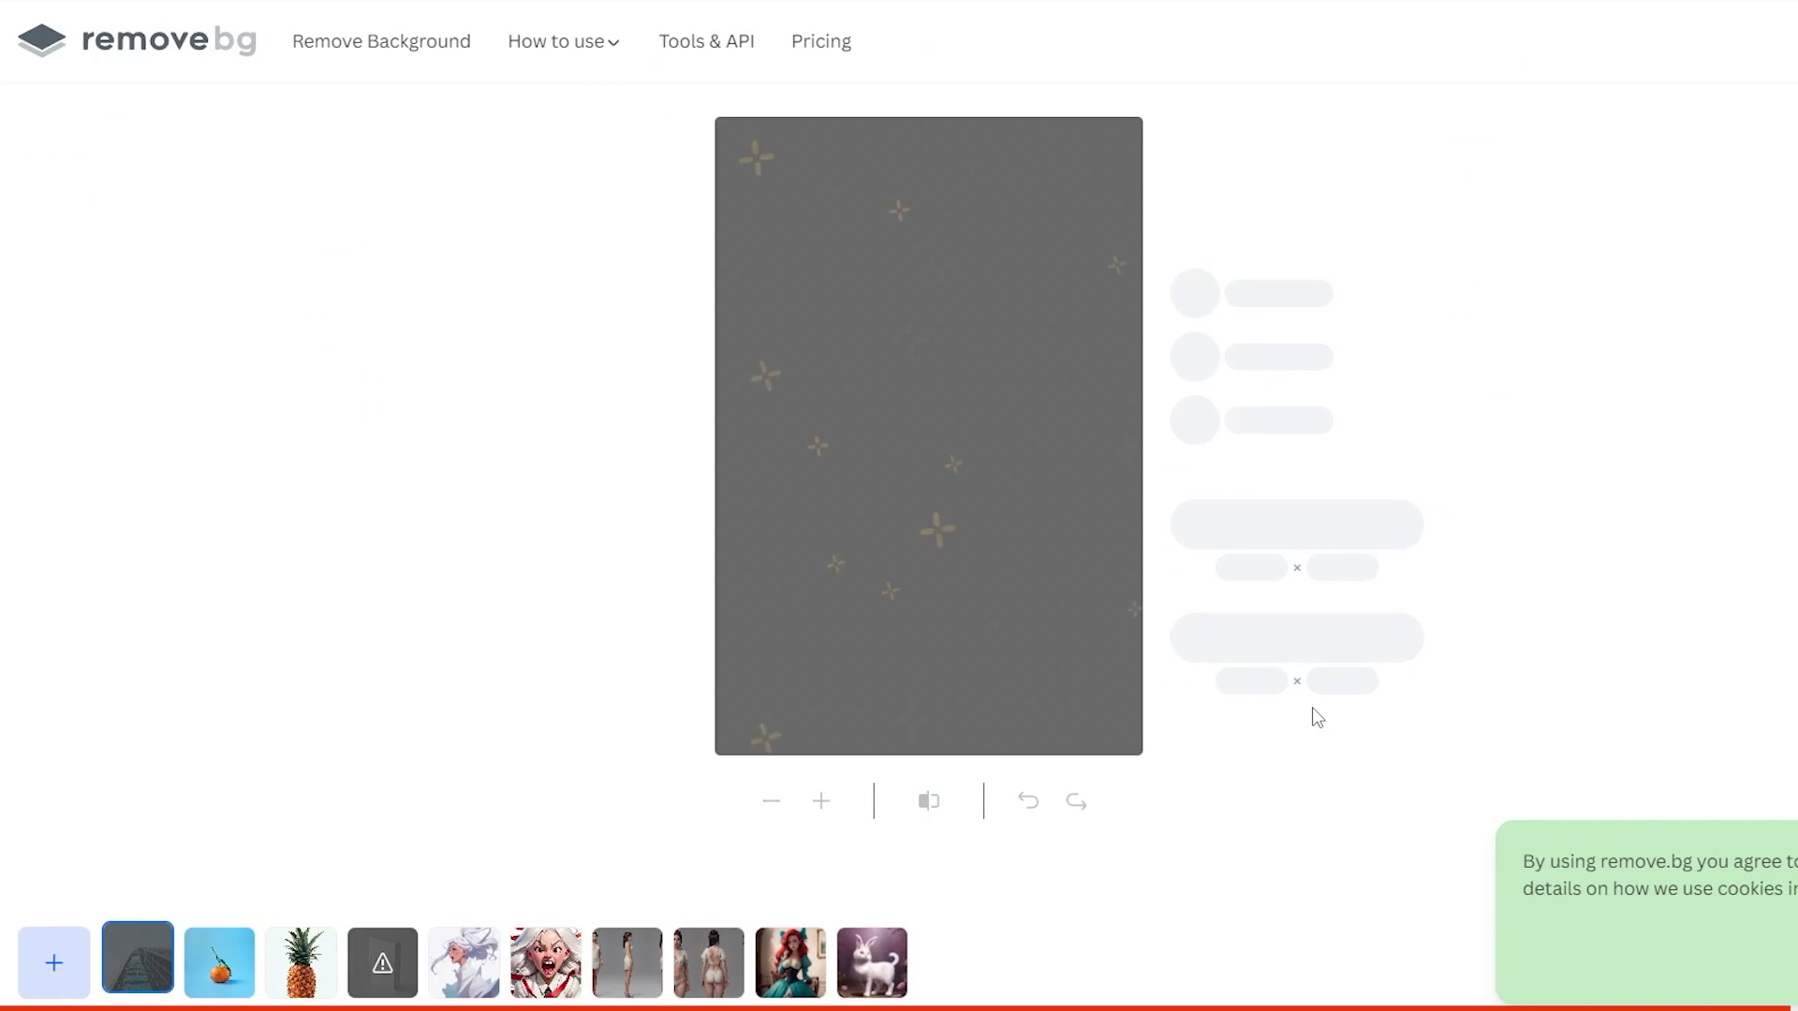
{"action": "left_click_drag", "start_coordinate": [1392, 681], "coordinate": [1242, 670]}
{"action": "left_click", "coordinate": [1345, 545]}
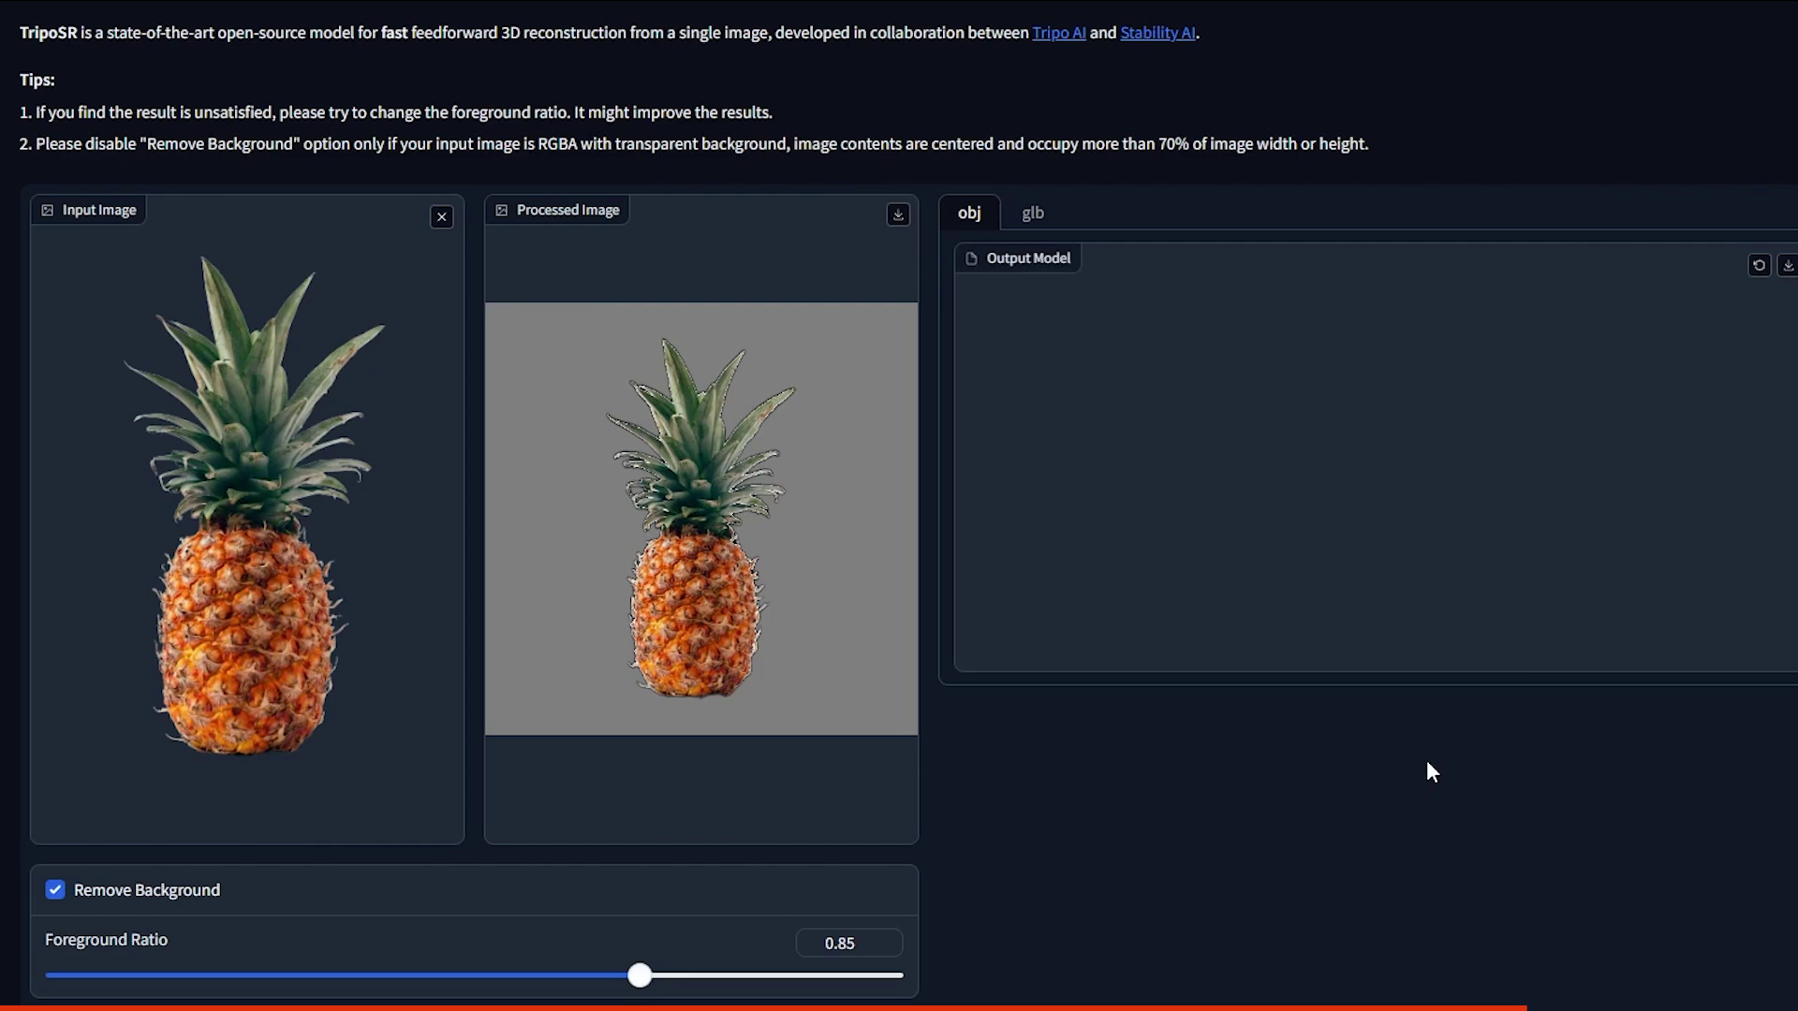
Step: Back in TripoSR, rotate the models generated from the transparent pineapple, orange and skyscraper images
{"action": "left_click_drag", "start_coordinate": [1343, 559], "coordinate": [1578, 592]}
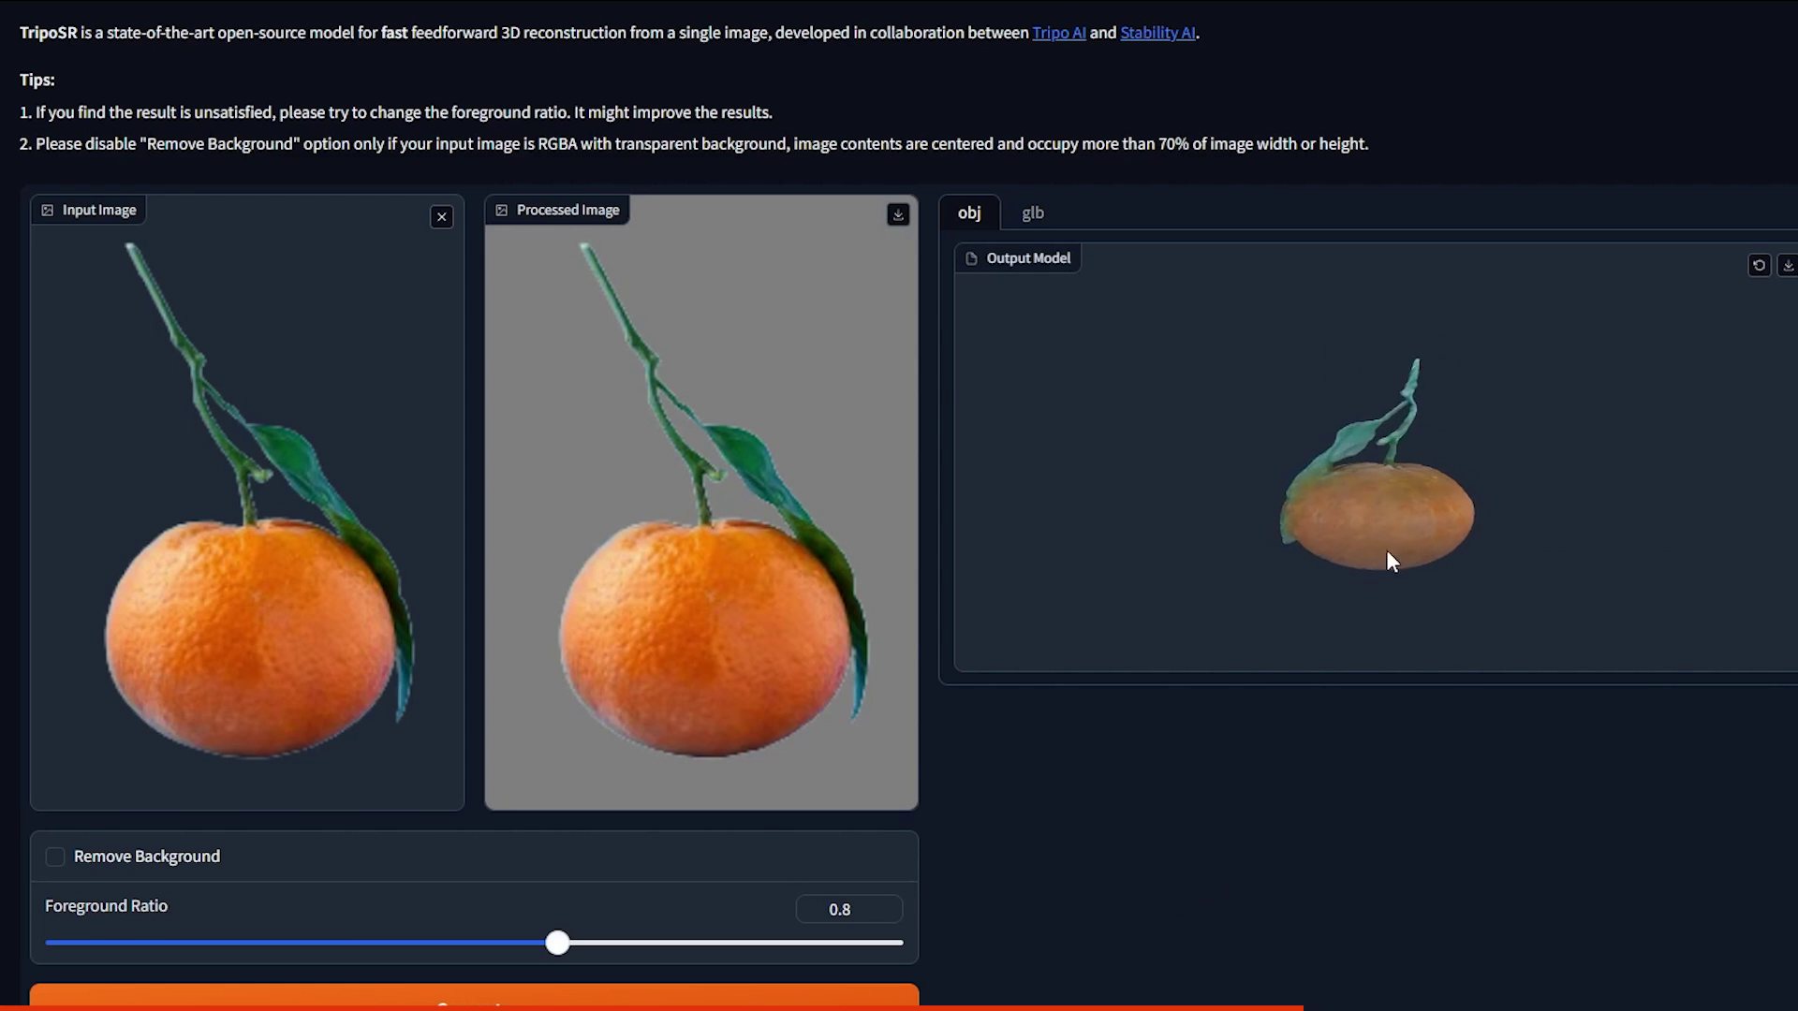
{"action": "left_click_drag", "start_coordinate": [1545, 556], "coordinate": [1357, 593]}
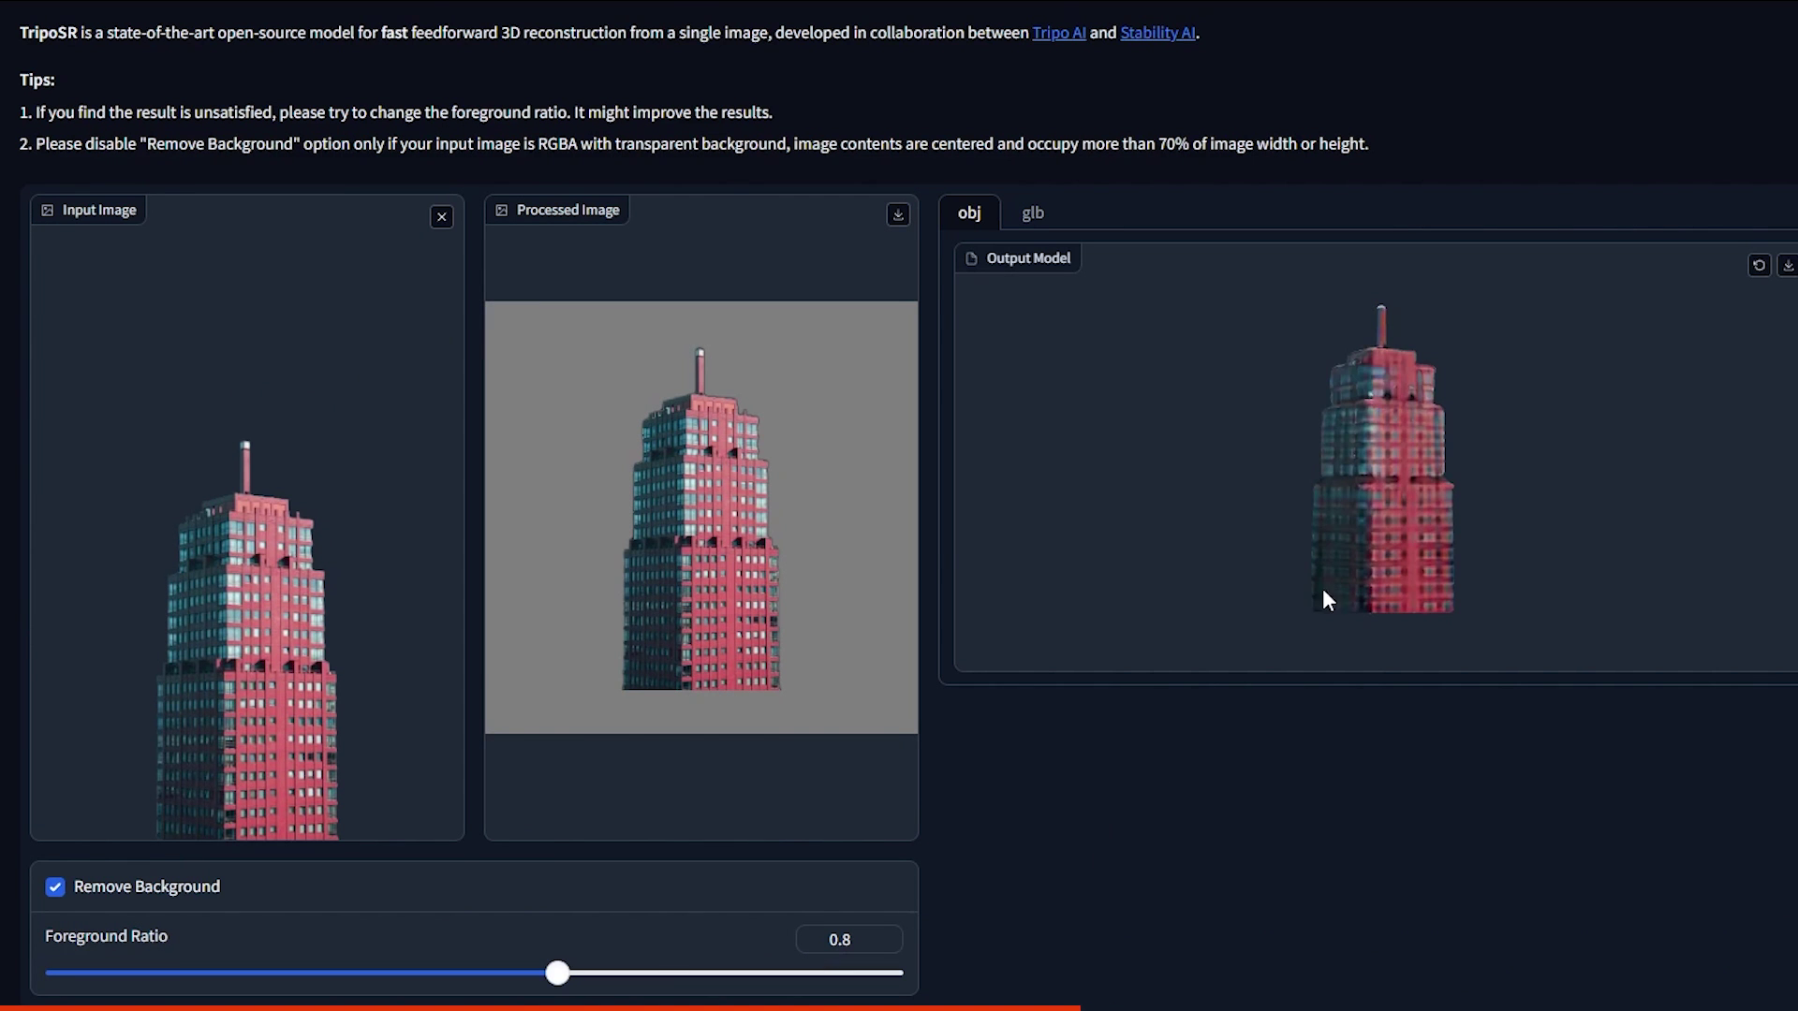
{"action": "left_click_drag", "start_coordinate": [1322, 588], "coordinate": [1671, 526]}
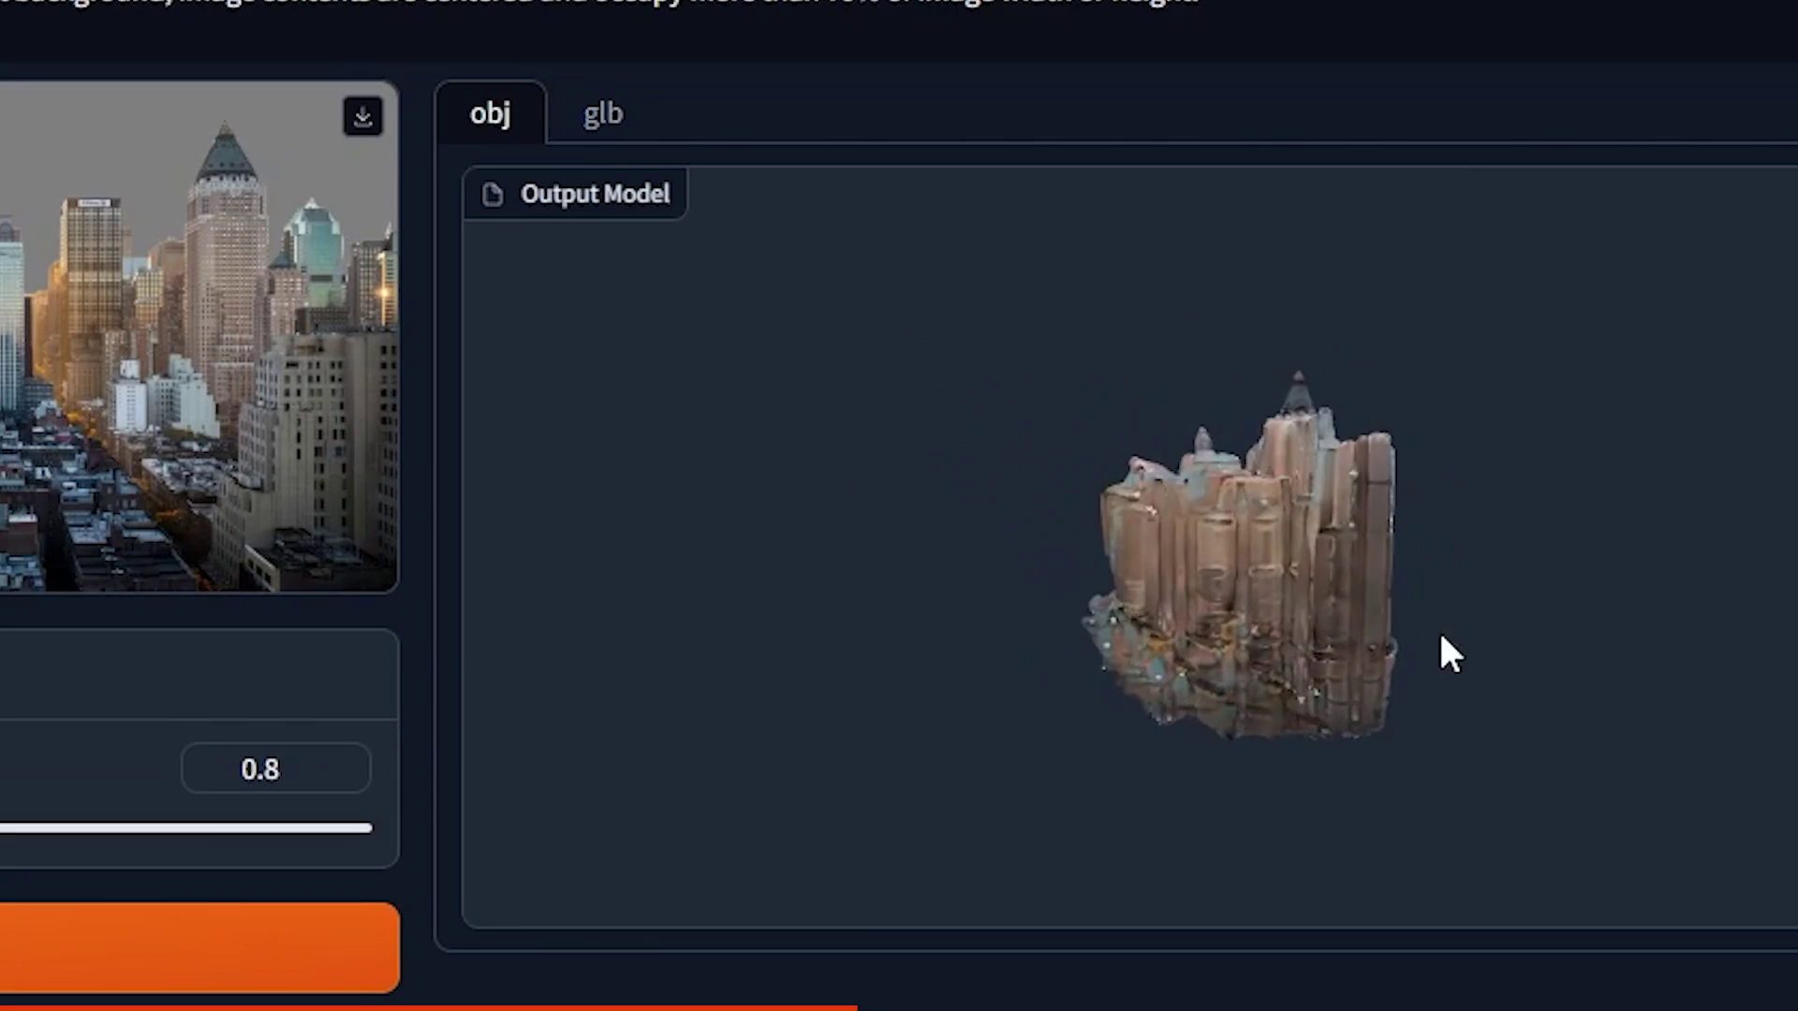
Step: Rotate and zoom the city skyline model to examine its buildings from the front and back
{"action": "left_click_drag", "start_coordinate": [1637, 643], "coordinate": [995, 622]}
{"action": "scroll", "coordinate": [1336, 602], "scroll_direction": "up", "scroll_amount": 5}
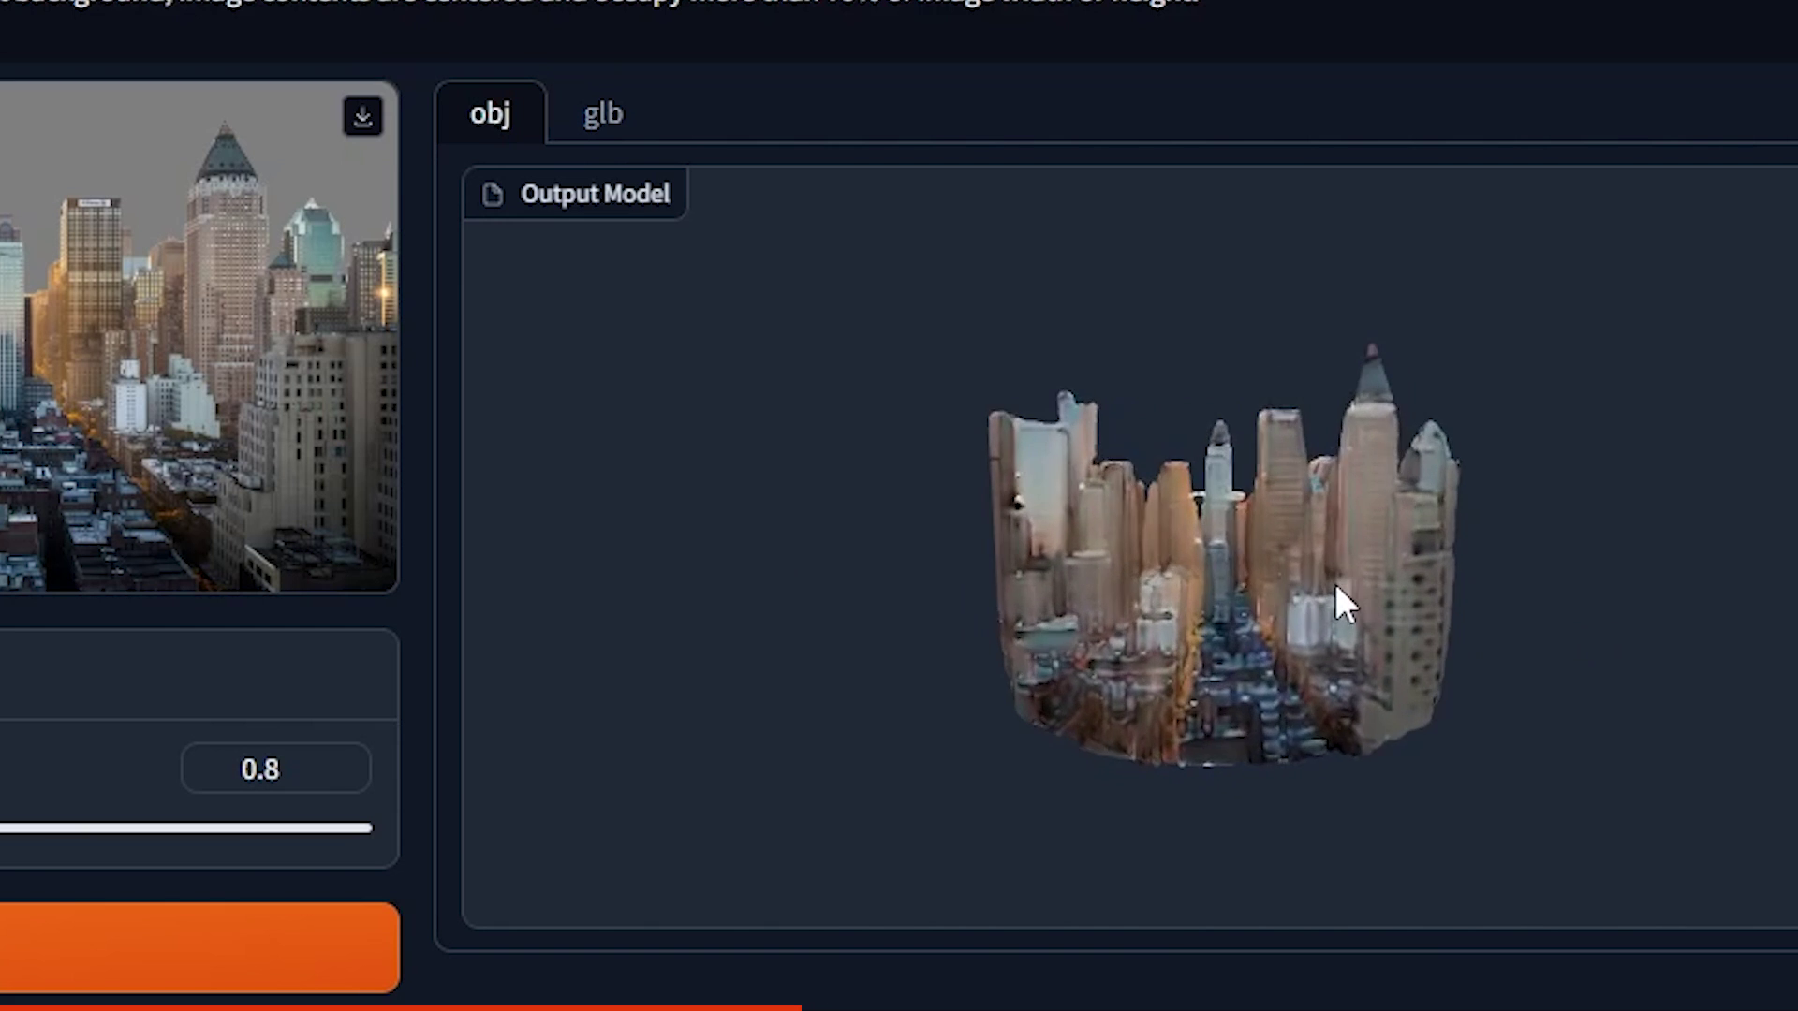
{"action": "mouse_move", "coordinate": [1344, 737]}
{"action": "left_mouse_down"}
{"action": "mouse_move", "coordinate": [1219, 590]}
{"action": "mouse_move", "coordinate": [1344, 715]}
{"action": "mouse_move", "coordinate": [1324, 715]}
{"action": "left_mouse_up"}
{"action": "scroll", "coordinate": [1341, 708], "scroll_direction": "down", "scroll_amount": 2}
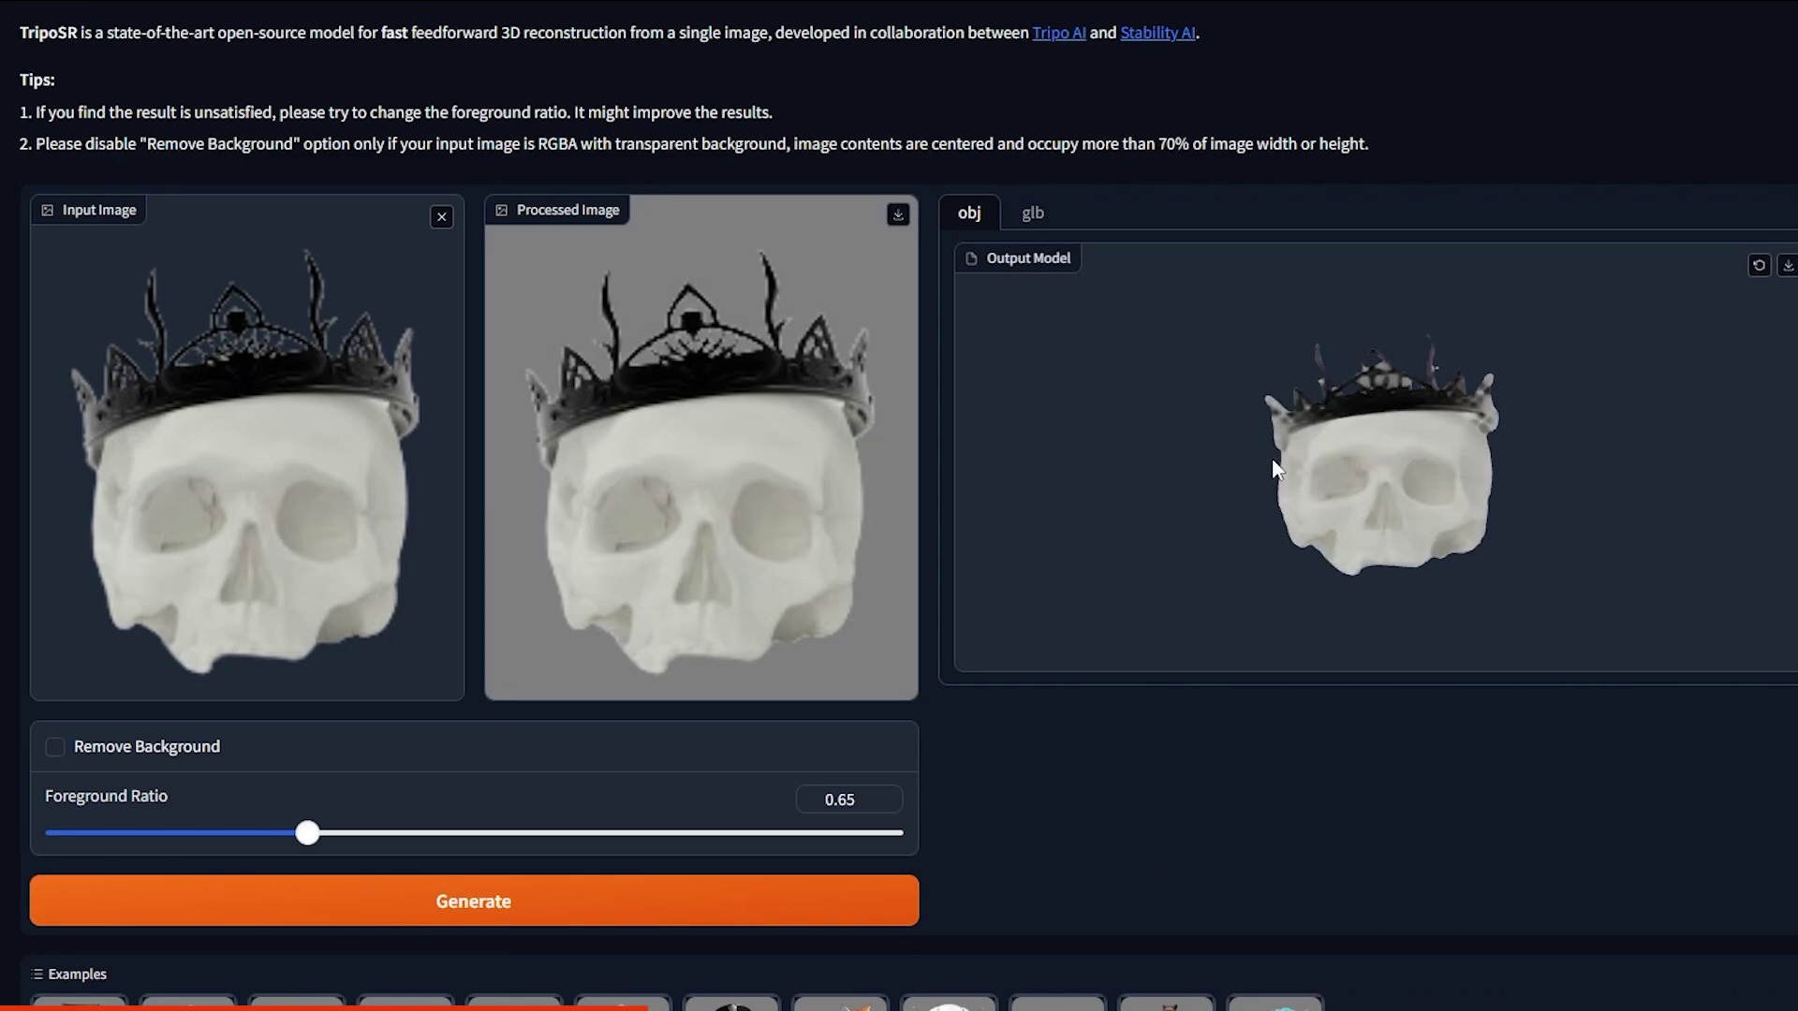
Step: Inspect the generated models of the crowned skull, black-jumpsuit woman, backpack girl and cat-costume figure
{"action": "left_click_drag", "start_coordinate": [1275, 466], "coordinate": [1238, 446]}
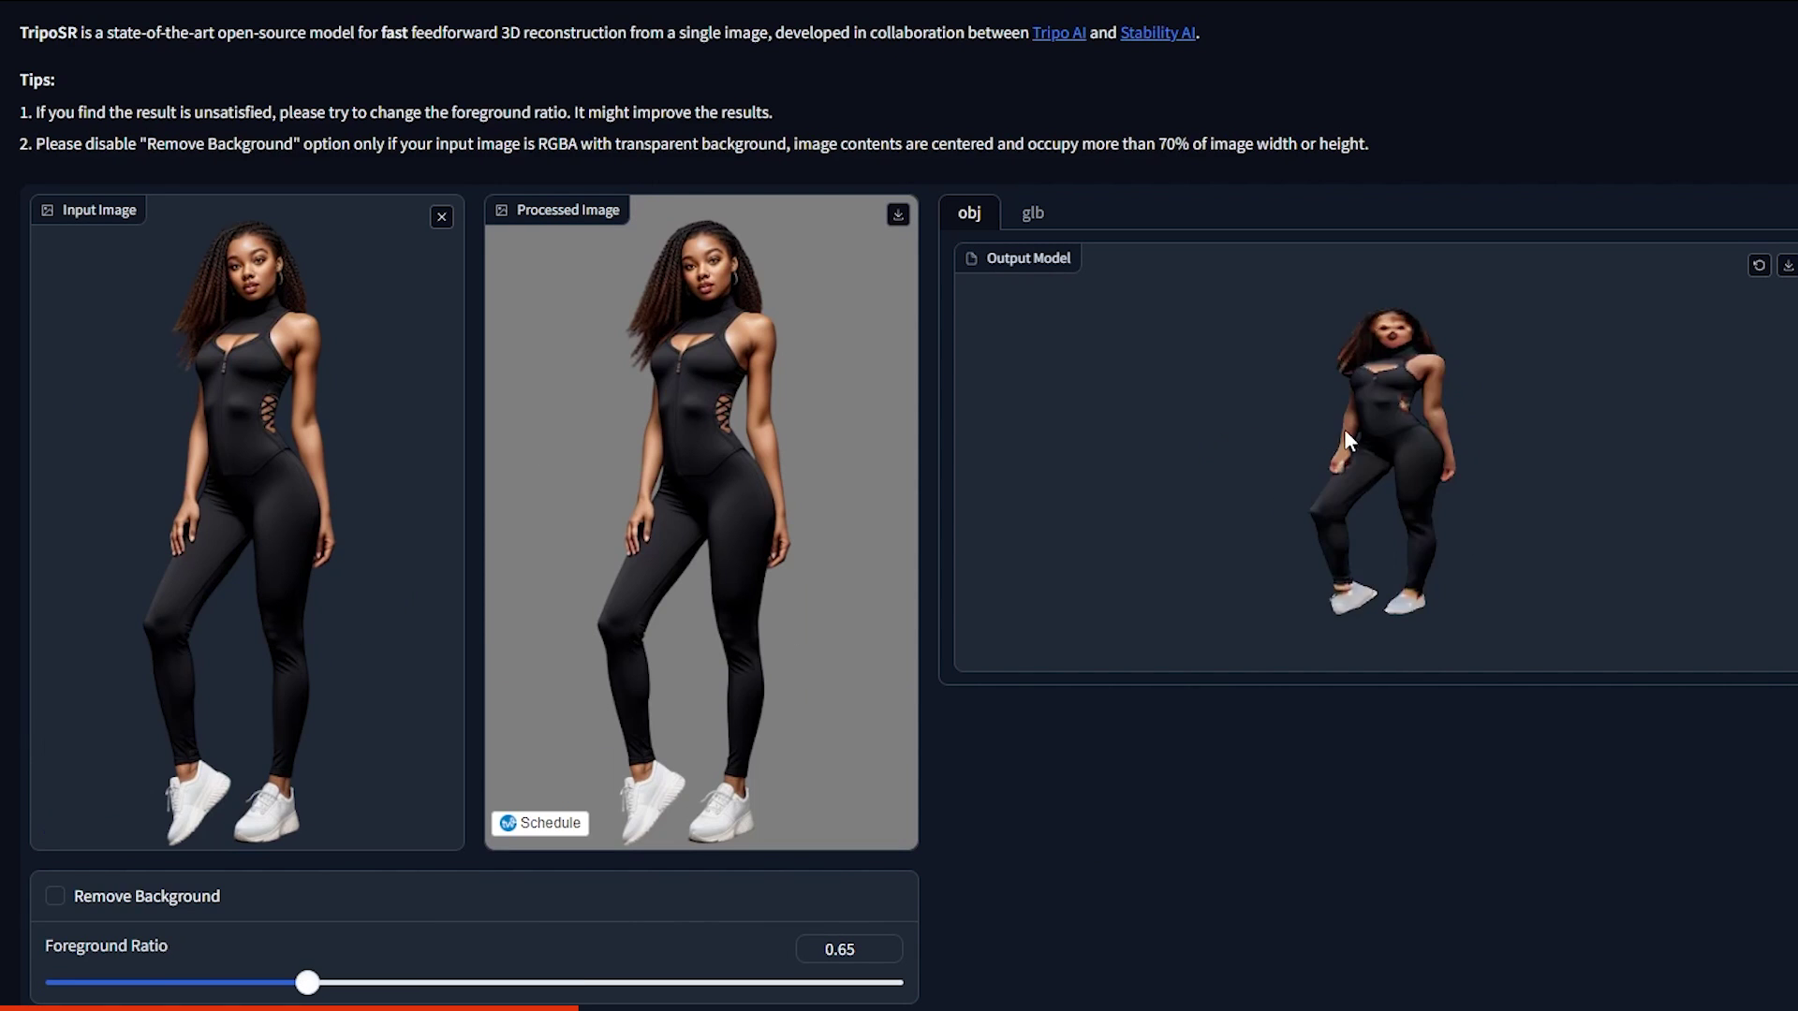
{"action": "left_click_drag", "start_coordinate": [1344, 429], "coordinate": [934, 412]}
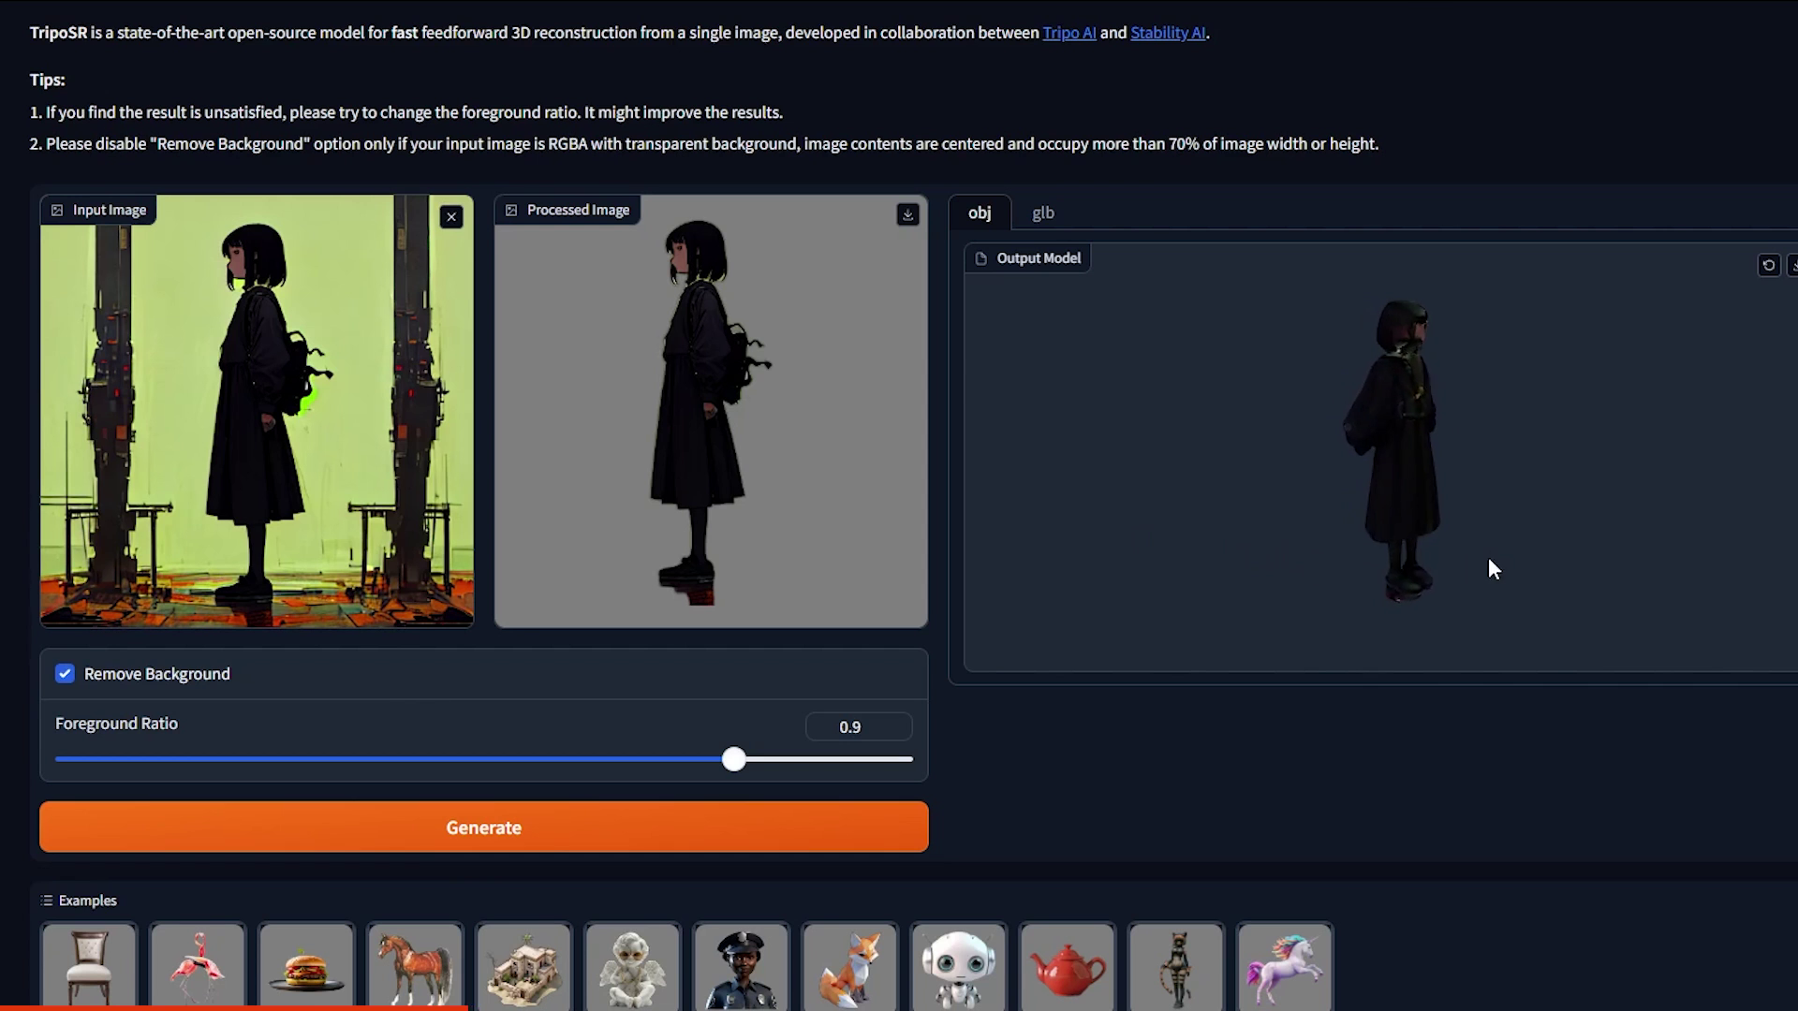
{"action": "left_click_drag", "start_coordinate": [1590, 555], "coordinate": [1547, 410]}
{"action": "scroll", "coordinate": [1403, 564], "scroll_direction": "up", "scroll_amount": 3}
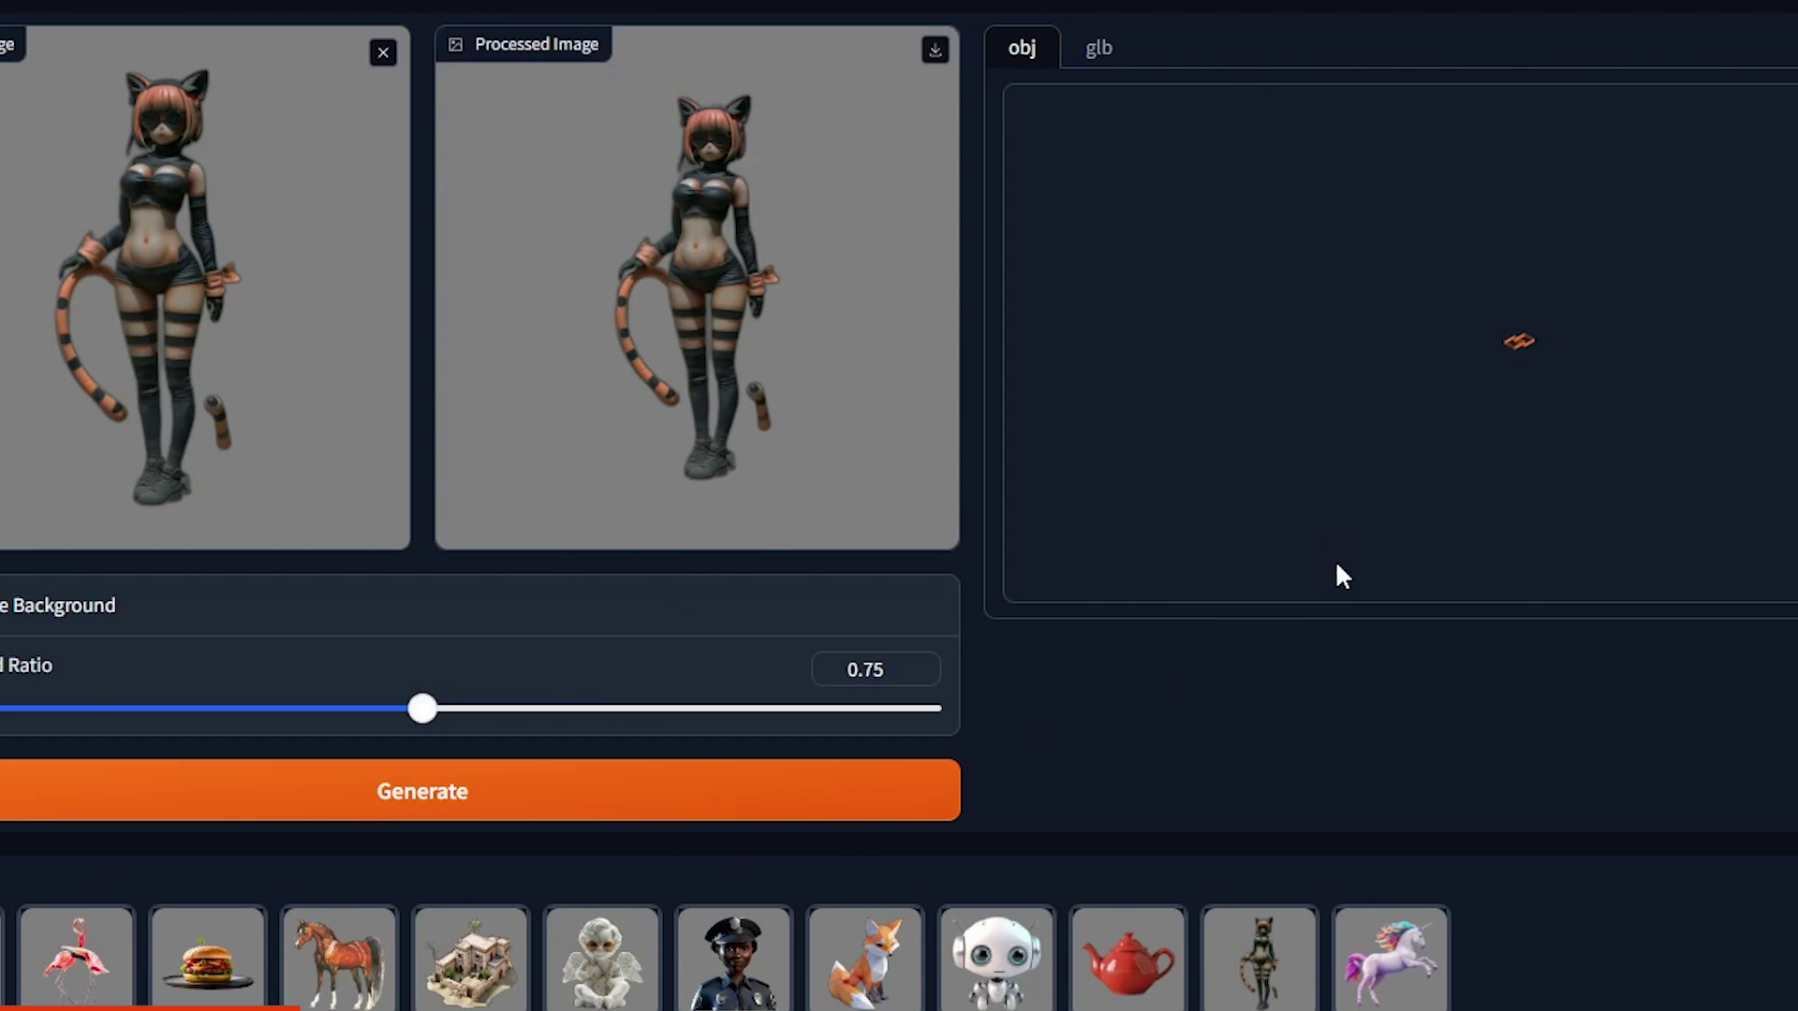
{"action": "left_click_drag", "start_coordinate": [1346, 405], "coordinate": [1239, 424]}
Step: Load the fox example image, generate its 3D model at foreground ratio 0.75 and rotate the result
{"action": "left_click", "coordinate": [895, 982]}
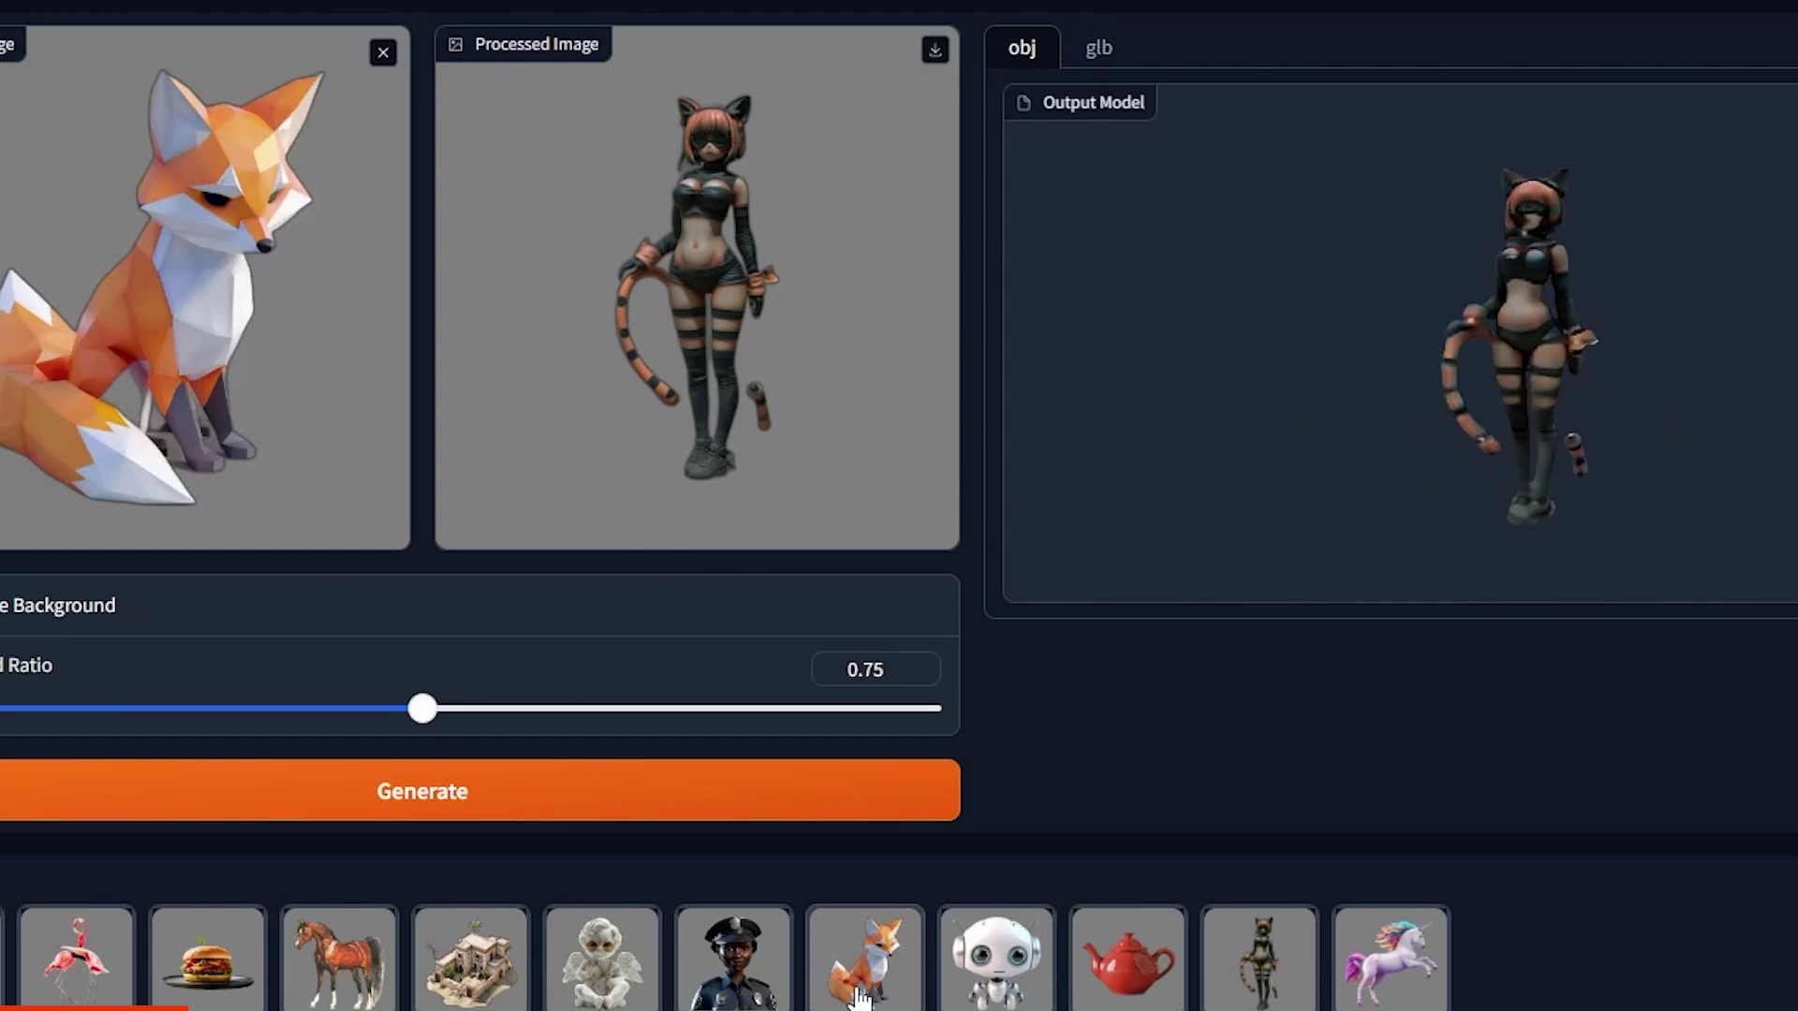
{"action": "left_click", "coordinate": [614, 791]}
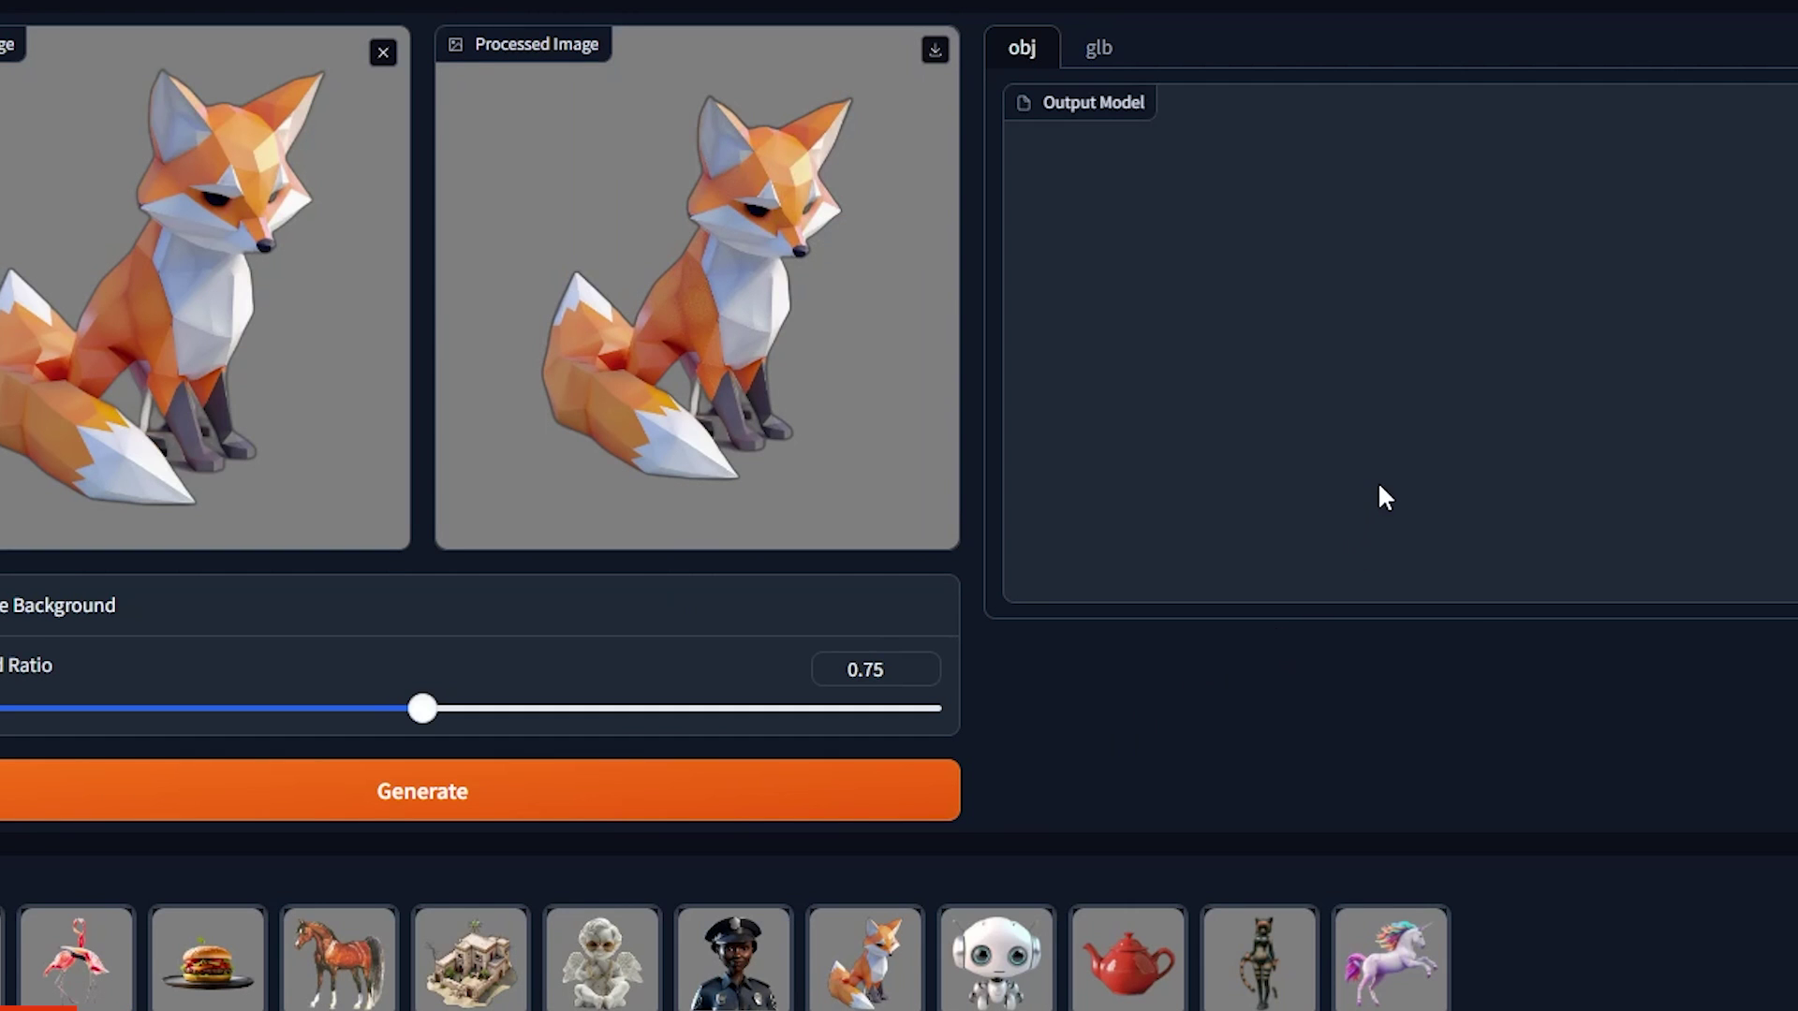
{"action": "left_click_drag", "start_coordinate": [1280, 385], "coordinate": [1460, 356]}
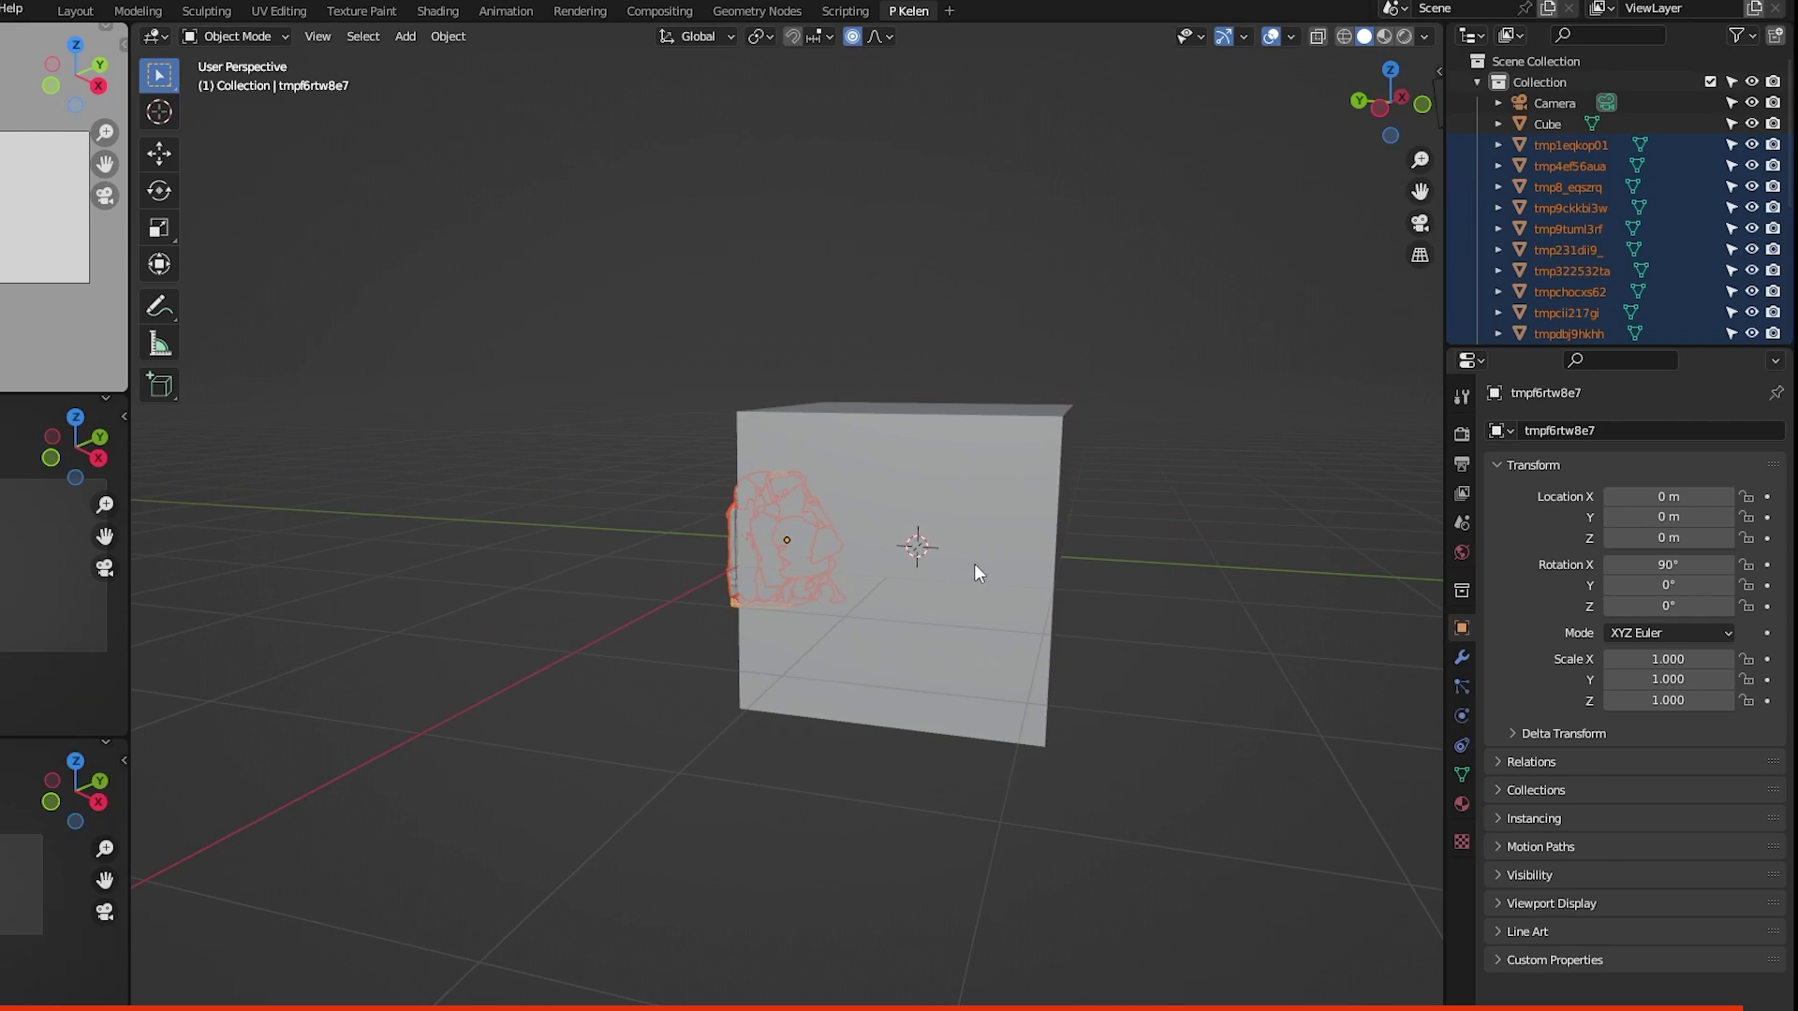
Step: Switch to Blender, hide the default Cube and orbit around the imported TripoSR models
{"action": "left_click", "coordinate": [1007, 551]}
{"action": "left_click", "coordinate": [1751, 124]}
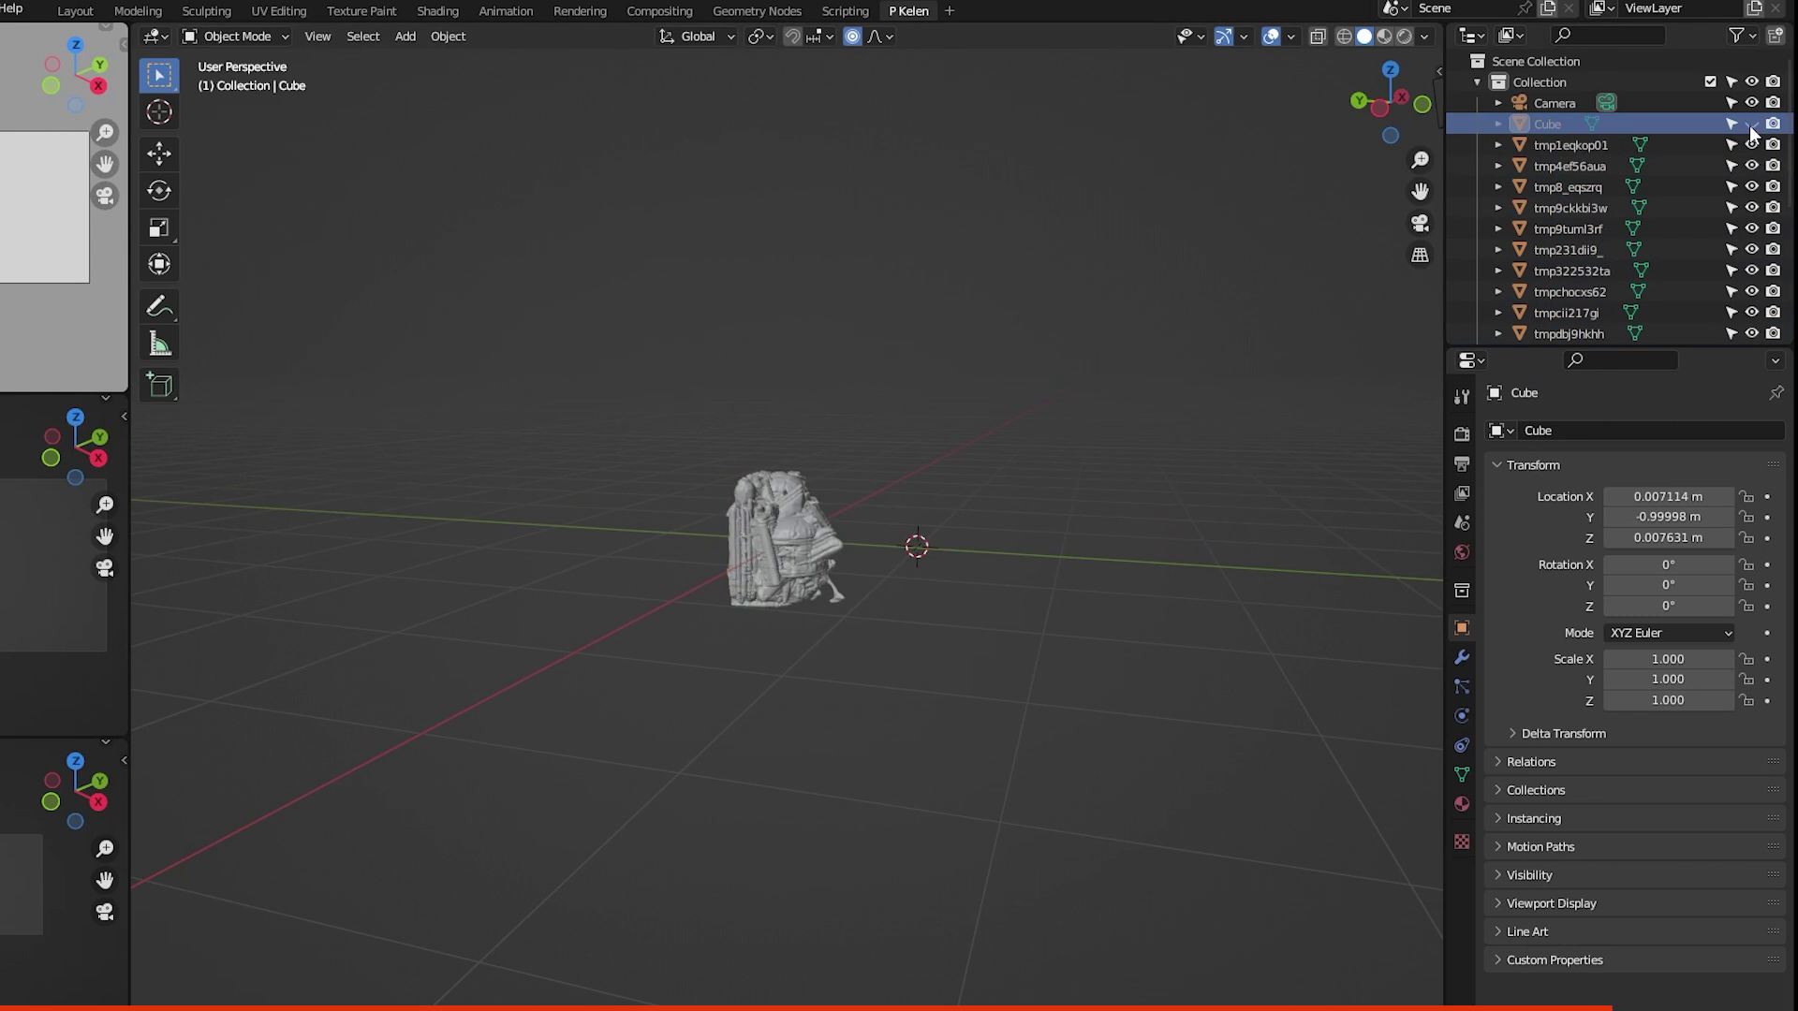
{"action": "scroll", "coordinate": [873, 530], "scroll_direction": "up", "scroll_amount": 4}
{"action": "mouse_move", "coordinate": [873, 530]}
{"action": "middle_mouse_down"}
{"action": "mouse_move", "coordinate": [970, 638]}
{"action": "mouse_move", "coordinate": [786, 594]}
{"action": "mouse_move", "coordinate": [897, 613]}
{"action": "mouse_move", "coordinate": [1317, 603]}
{"action": "middle_mouse_up"}
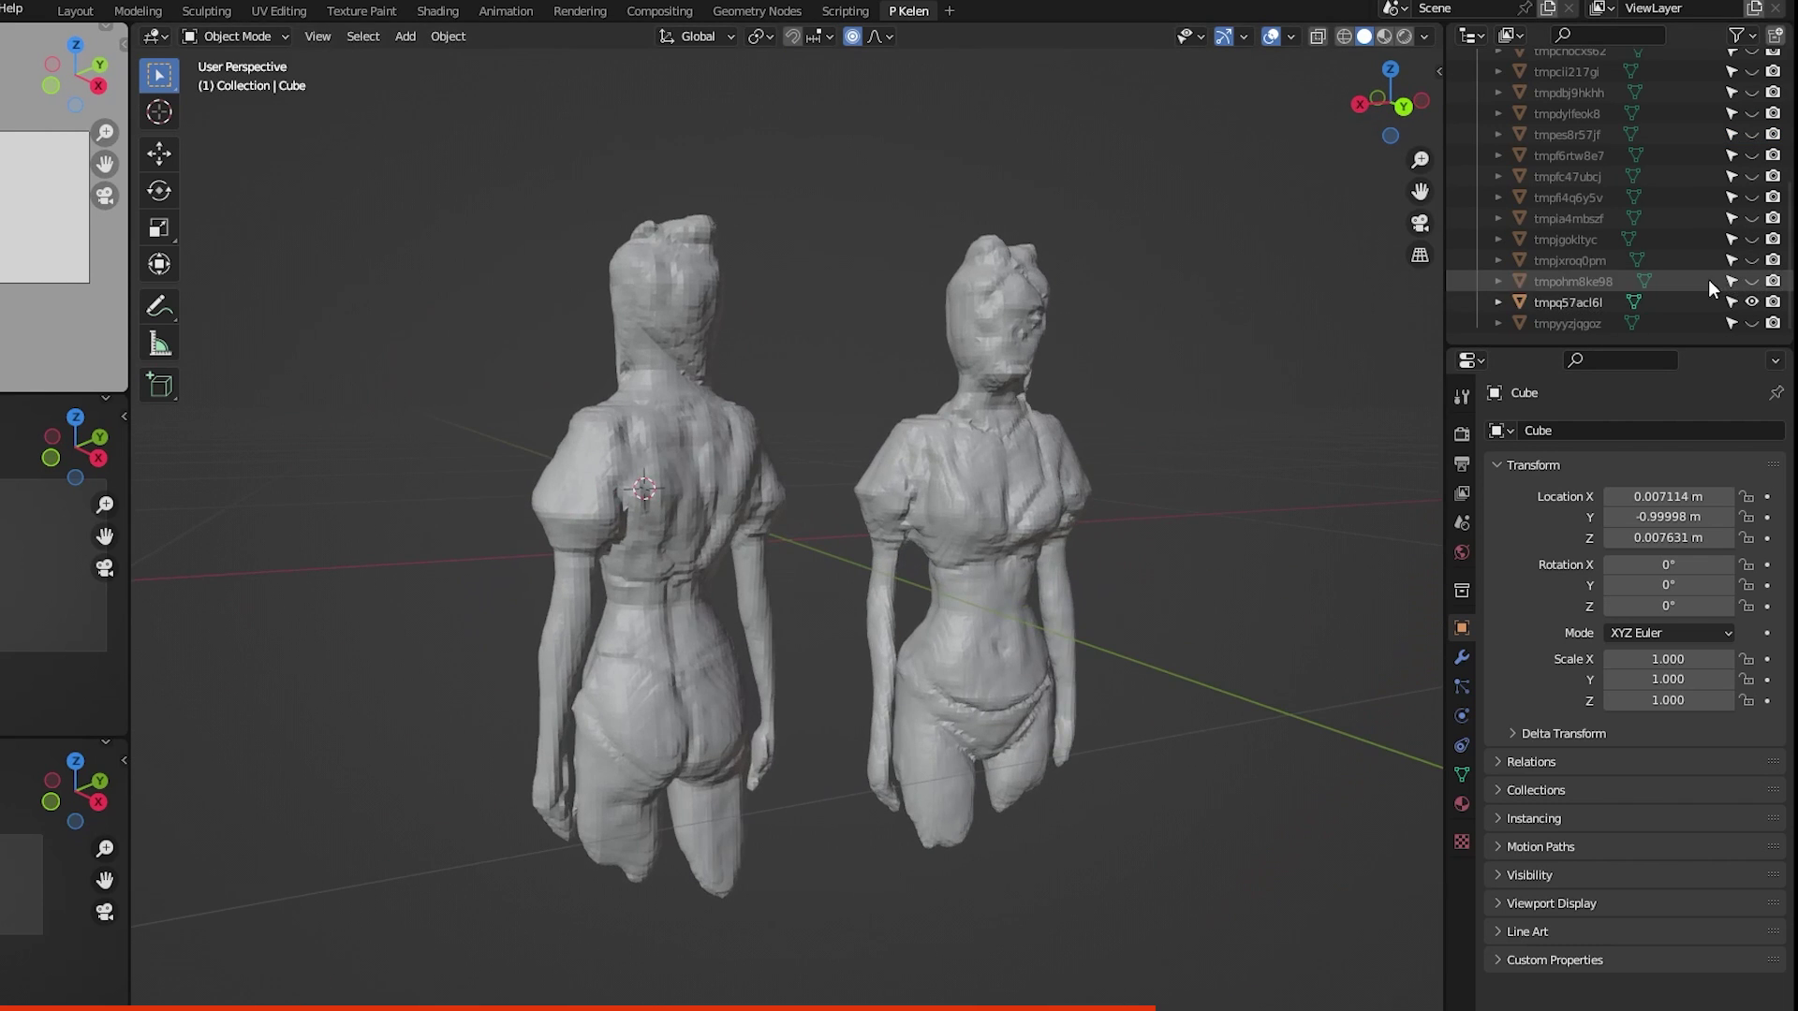
Step: Hide the tmpq57acl6l figures, show only the tmpohm8ke98 woman's mesh and orbit around it
{"action": "left_click", "coordinate": [1752, 303]}
{"action": "left_click", "coordinate": [1752, 282]}
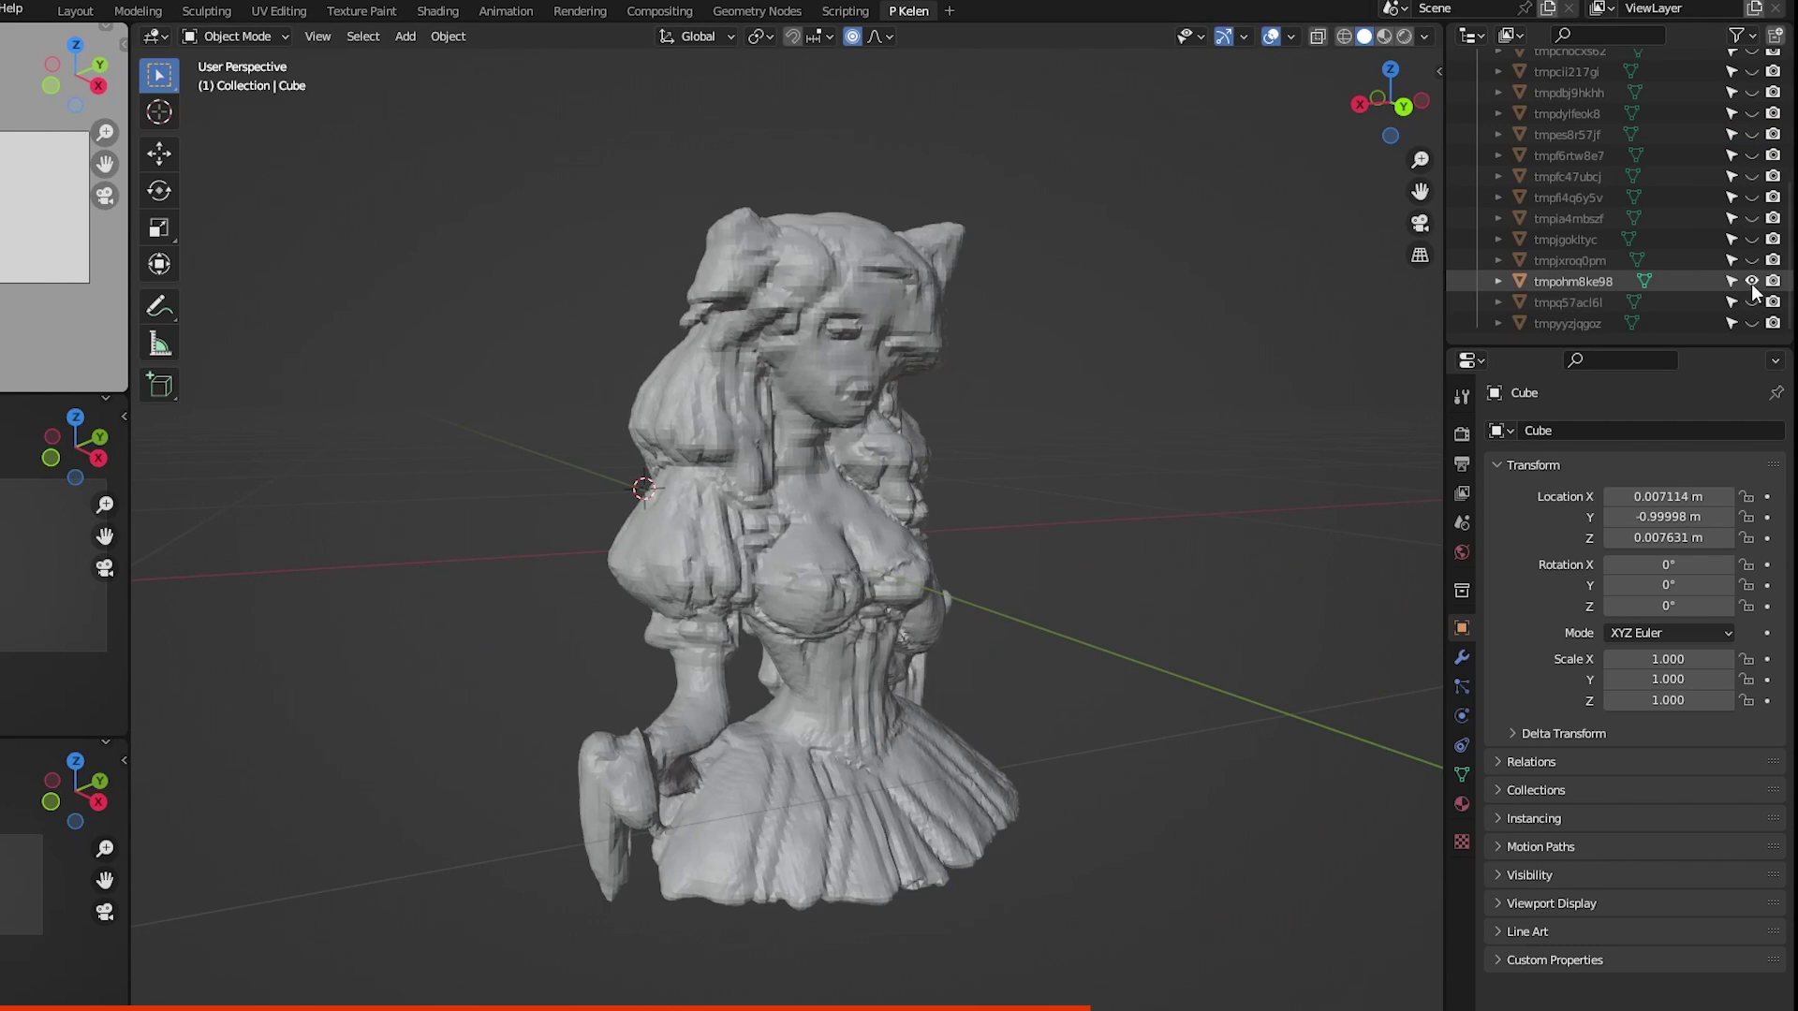
{"action": "mouse_move", "coordinate": [1049, 515]}
{"action": "middle_mouse_down"}
{"action": "mouse_move", "coordinate": [963, 545]}
{"action": "mouse_move", "coordinate": [969, 511]}
{"action": "middle_mouse_up"}
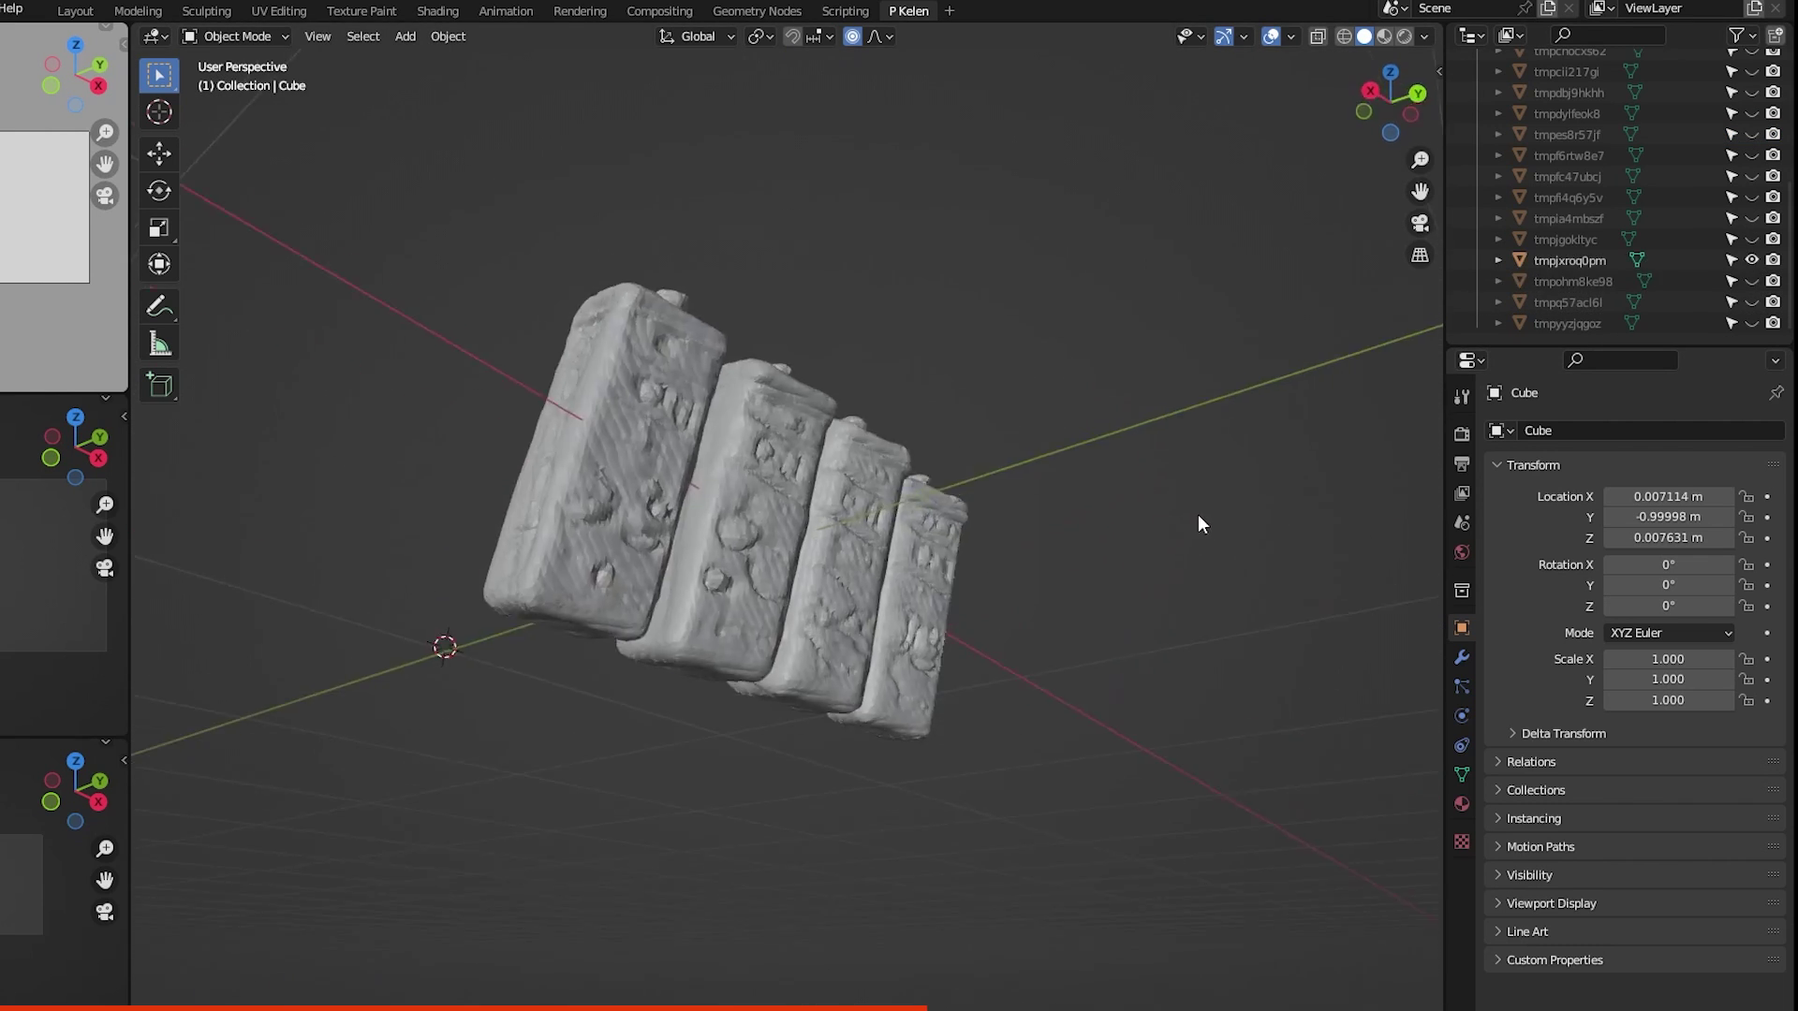
Step: Examine the untextured meshes of the juice cartons, burgers, puppy, woman's head and suited man one by one
{"action": "mouse_move", "coordinate": [1196, 521]}
{"action": "middle_mouse_down"}
{"action": "mouse_move", "coordinate": [1054, 444]}
{"action": "mouse_move", "coordinate": [1042, 549]}
{"action": "mouse_move", "coordinate": [1058, 564]}
{"action": "middle_mouse_up"}
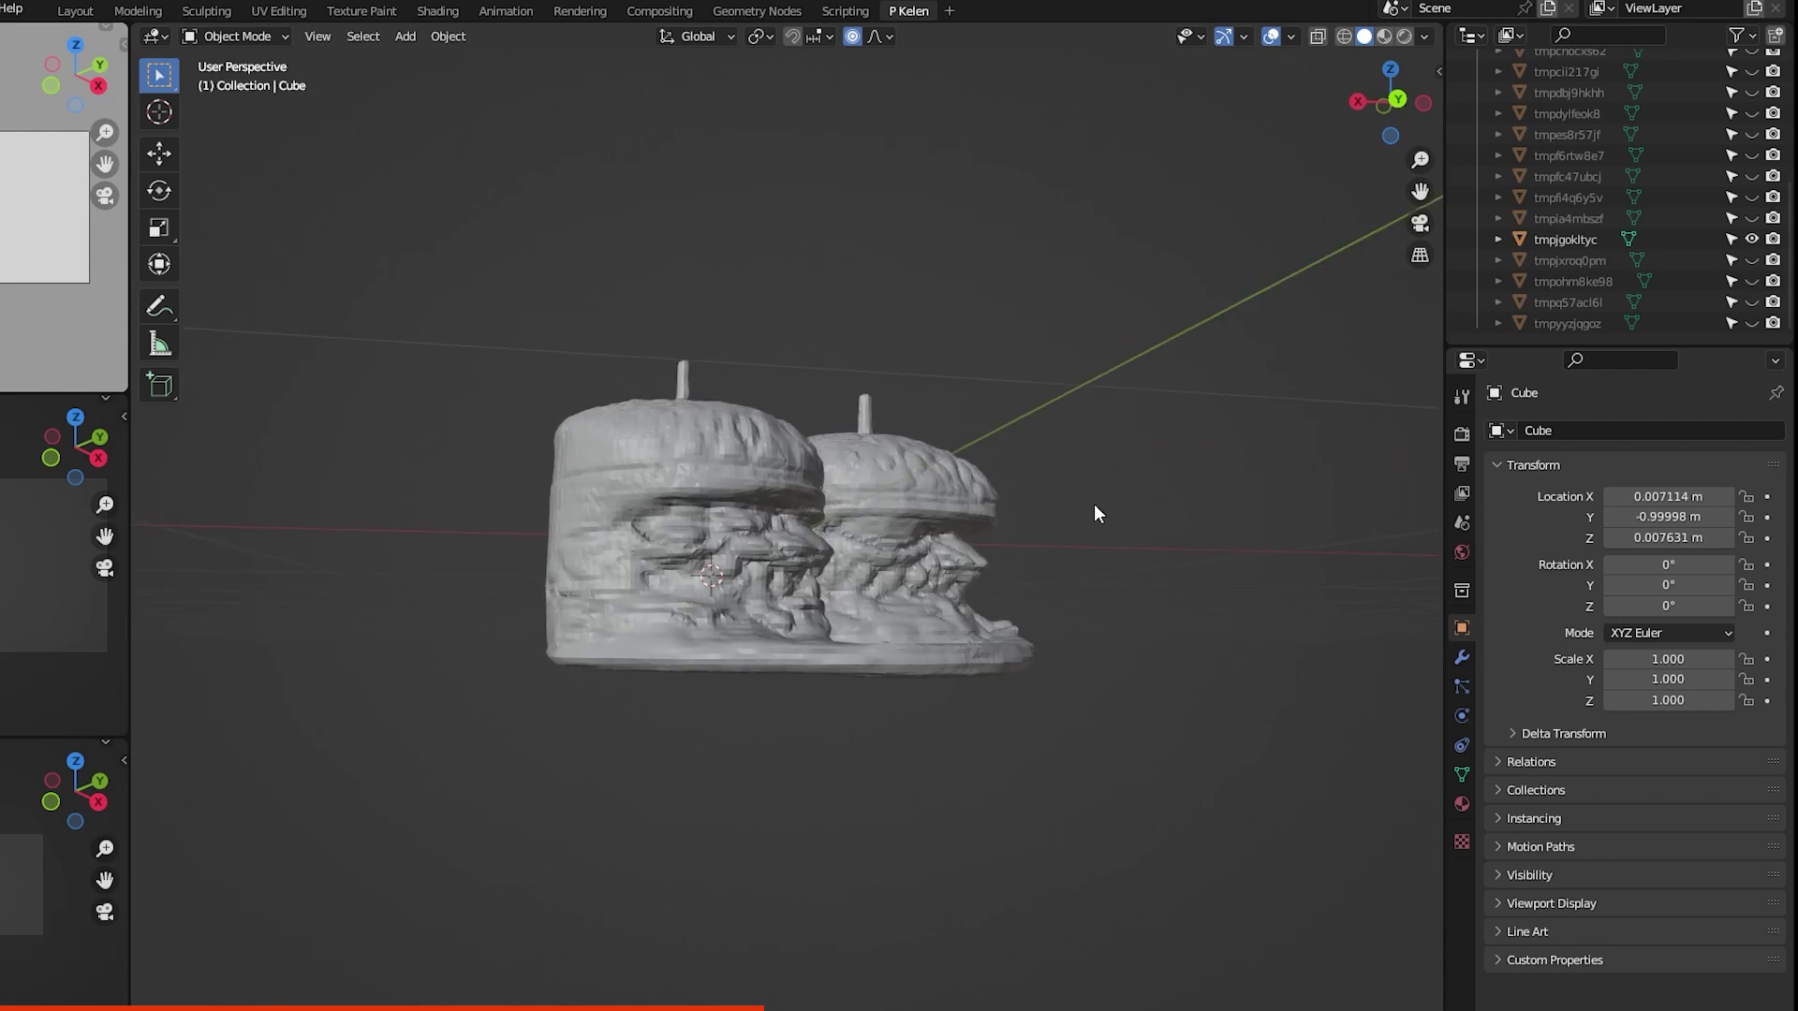
{"action": "mouse_move", "coordinate": [1098, 514]}
{"action": "middle_mouse_down"}
{"action": "mouse_move", "coordinate": [1233, 525]}
{"action": "mouse_move", "coordinate": [1030, 506]}
{"action": "middle_mouse_up"}
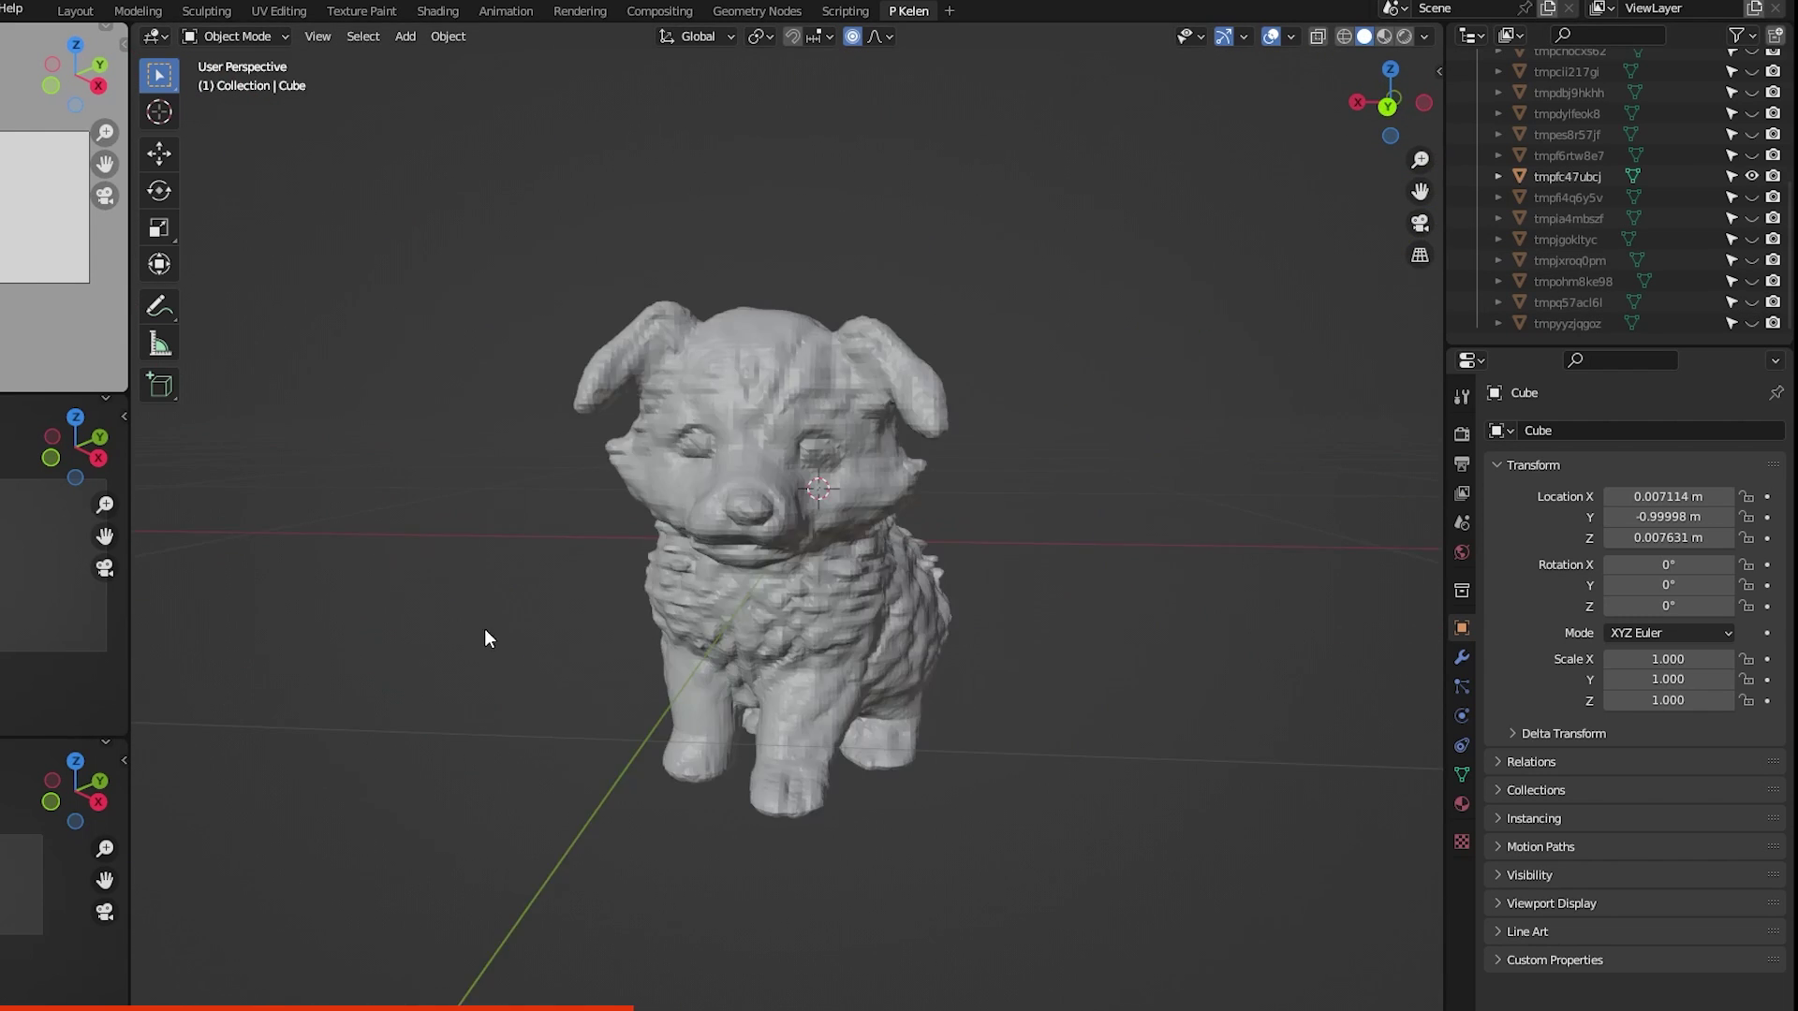
{"action": "mouse_move", "coordinate": [485, 638]}
{"action": "middle_mouse_down"}
{"action": "mouse_move", "coordinate": [982, 666]}
{"action": "mouse_move", "coordinate": [1155, 644]}
{"action": "mouse_move", "coordinate": [644, 588]}
{"action": "mouse_move", "coordinate": [948, 606]}
{"action": "mouse_move", "coordinate": [875, 550]}
{"action": "middle_mouse_up"}
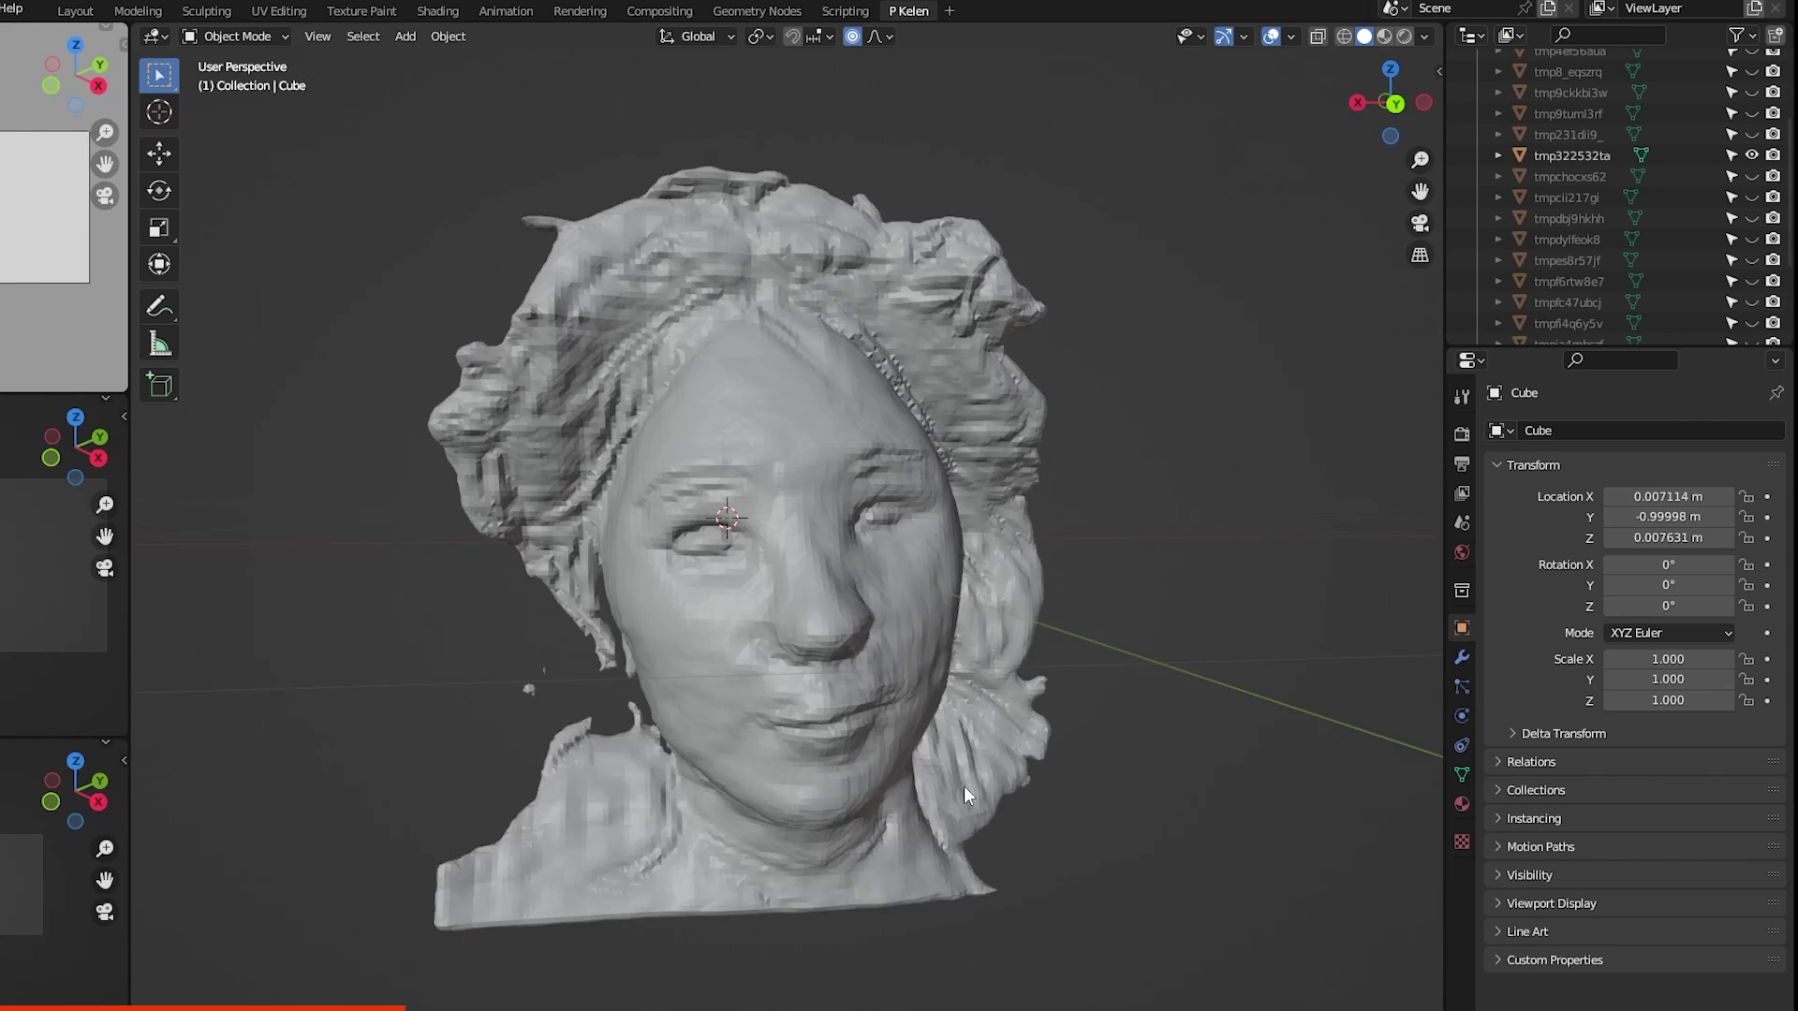
{"action": "mouse_move", "coordinate": [964, 785]}
{"action": "middle_mouse_down"}
{"action": "mouse_move", "coordinate": [1166, 804]}
{"action": "mouse_move", "coordinate": [1180, 785]}
{"action": "mouse_move", "coordinate": [917, 777]}
{"action": "middle_mouse_up"}
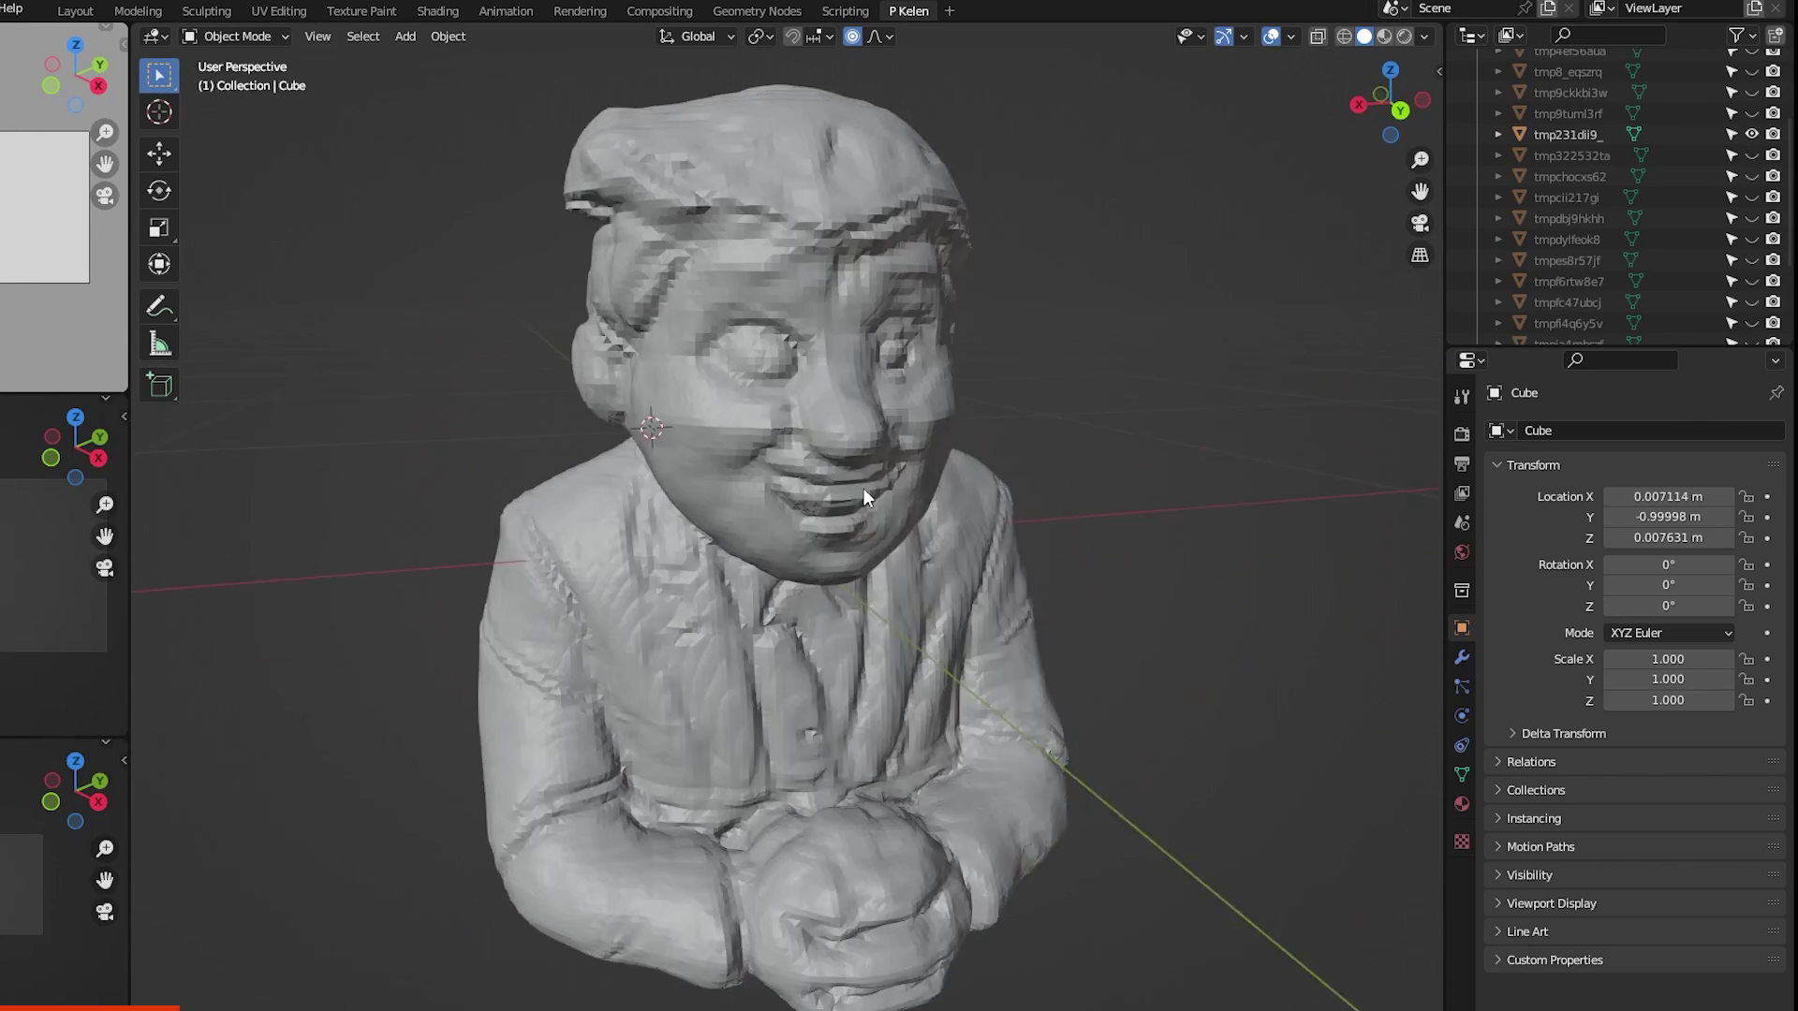
{"action": "middle_click_drag", "start_coordinate": [863, 487], "coordinate": [817, 489]}
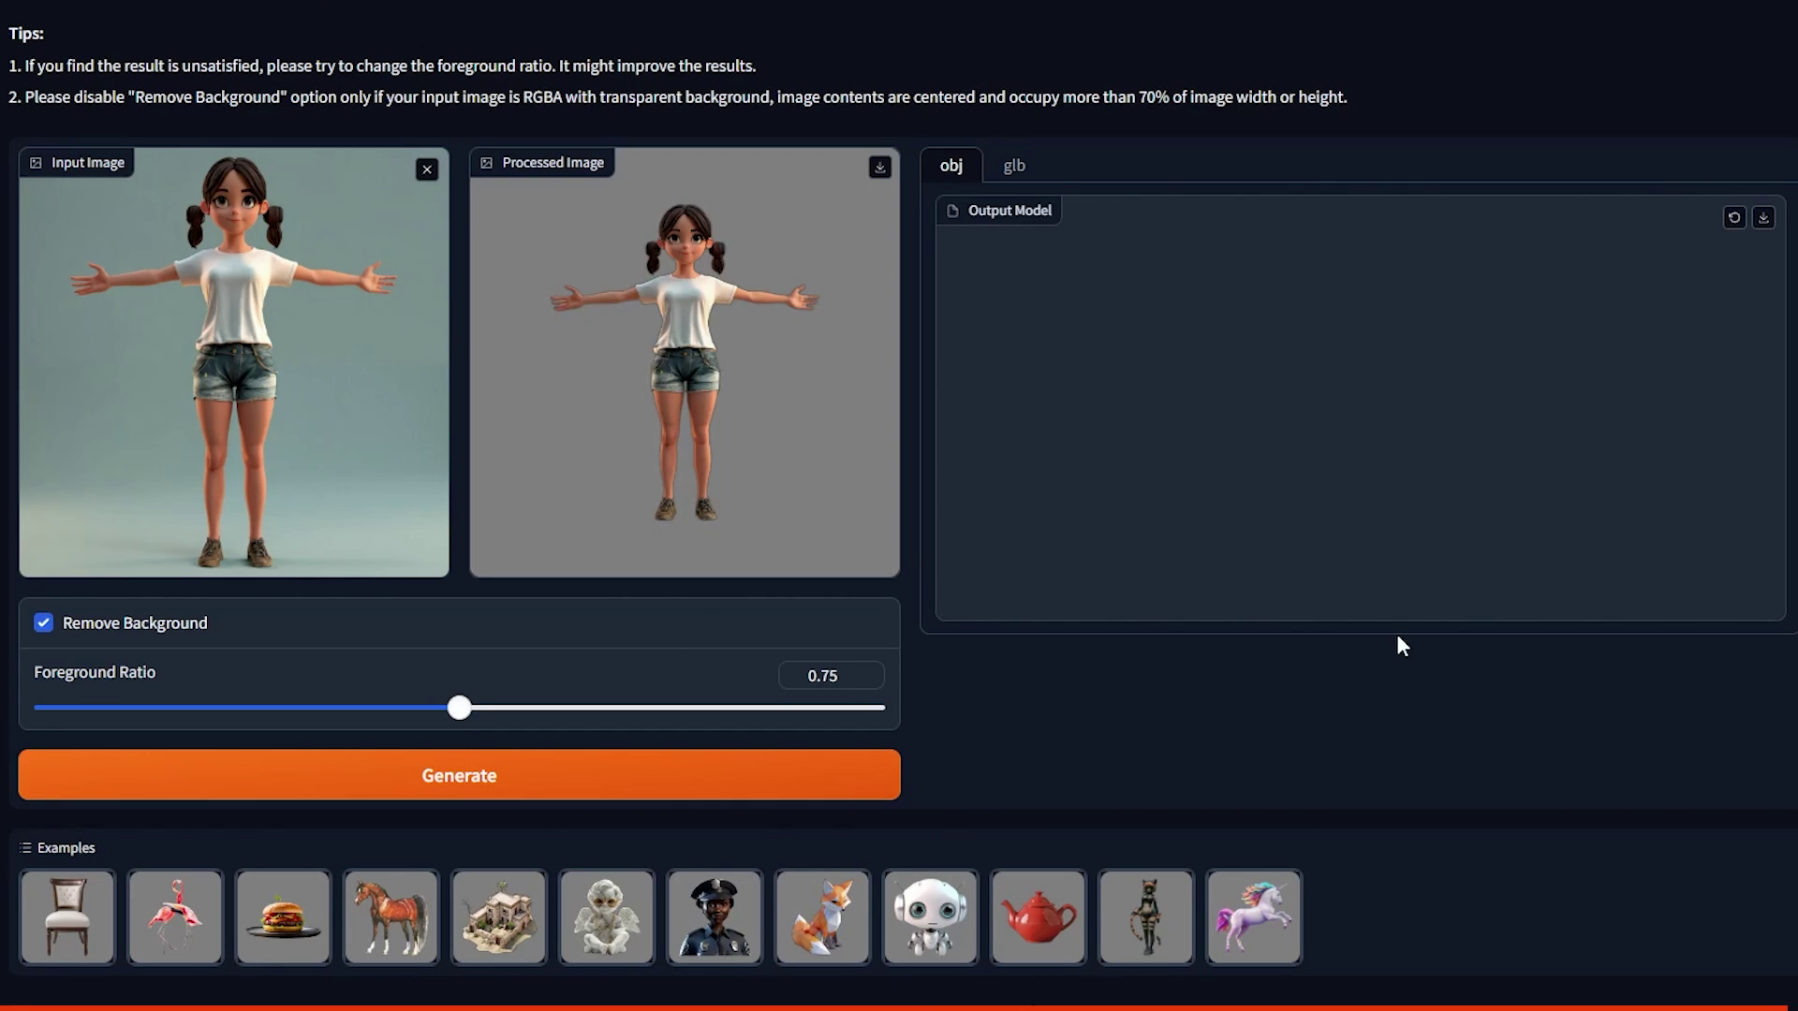
Step: Inspect the T-pose girl's model in TripoSR, then switch to Mixamo and upload it to the Auto-Rigger
{"action": "left_click_drag", "start_coordinate": [1447, 393], "coordinate": [1307, 442]}
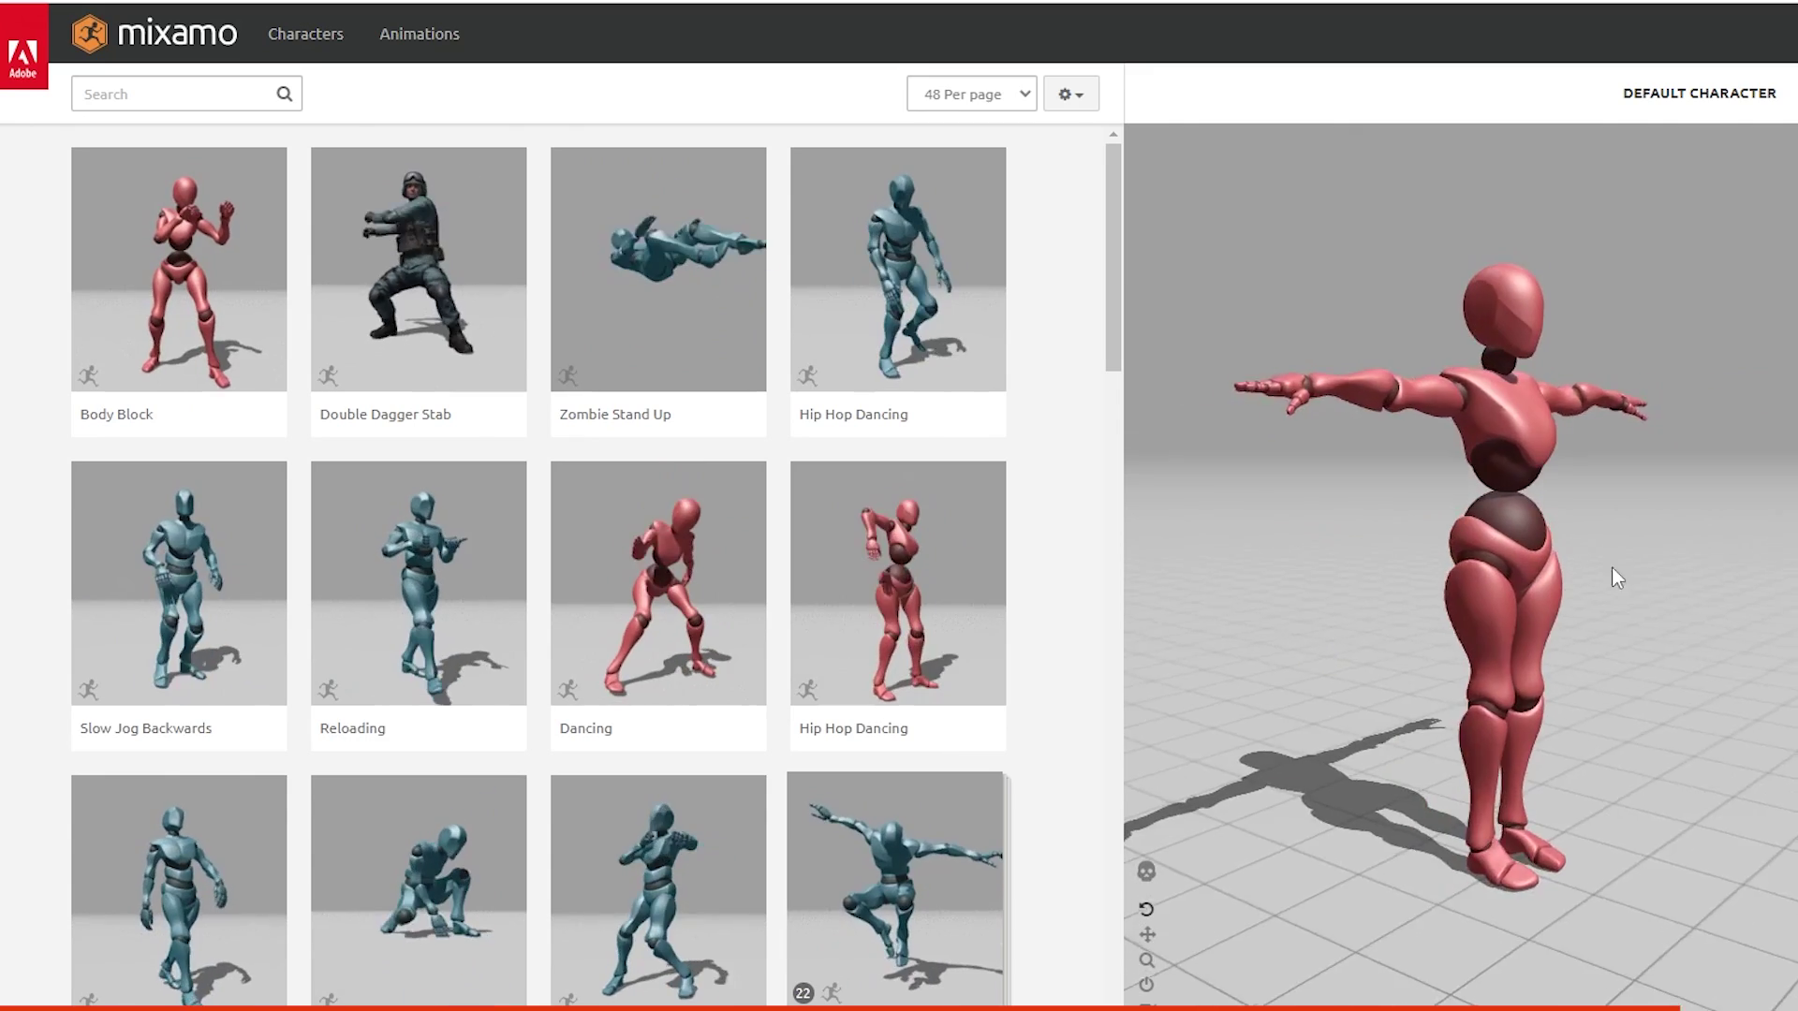
{"action": "left_click", "coordinate": [857, 564]}
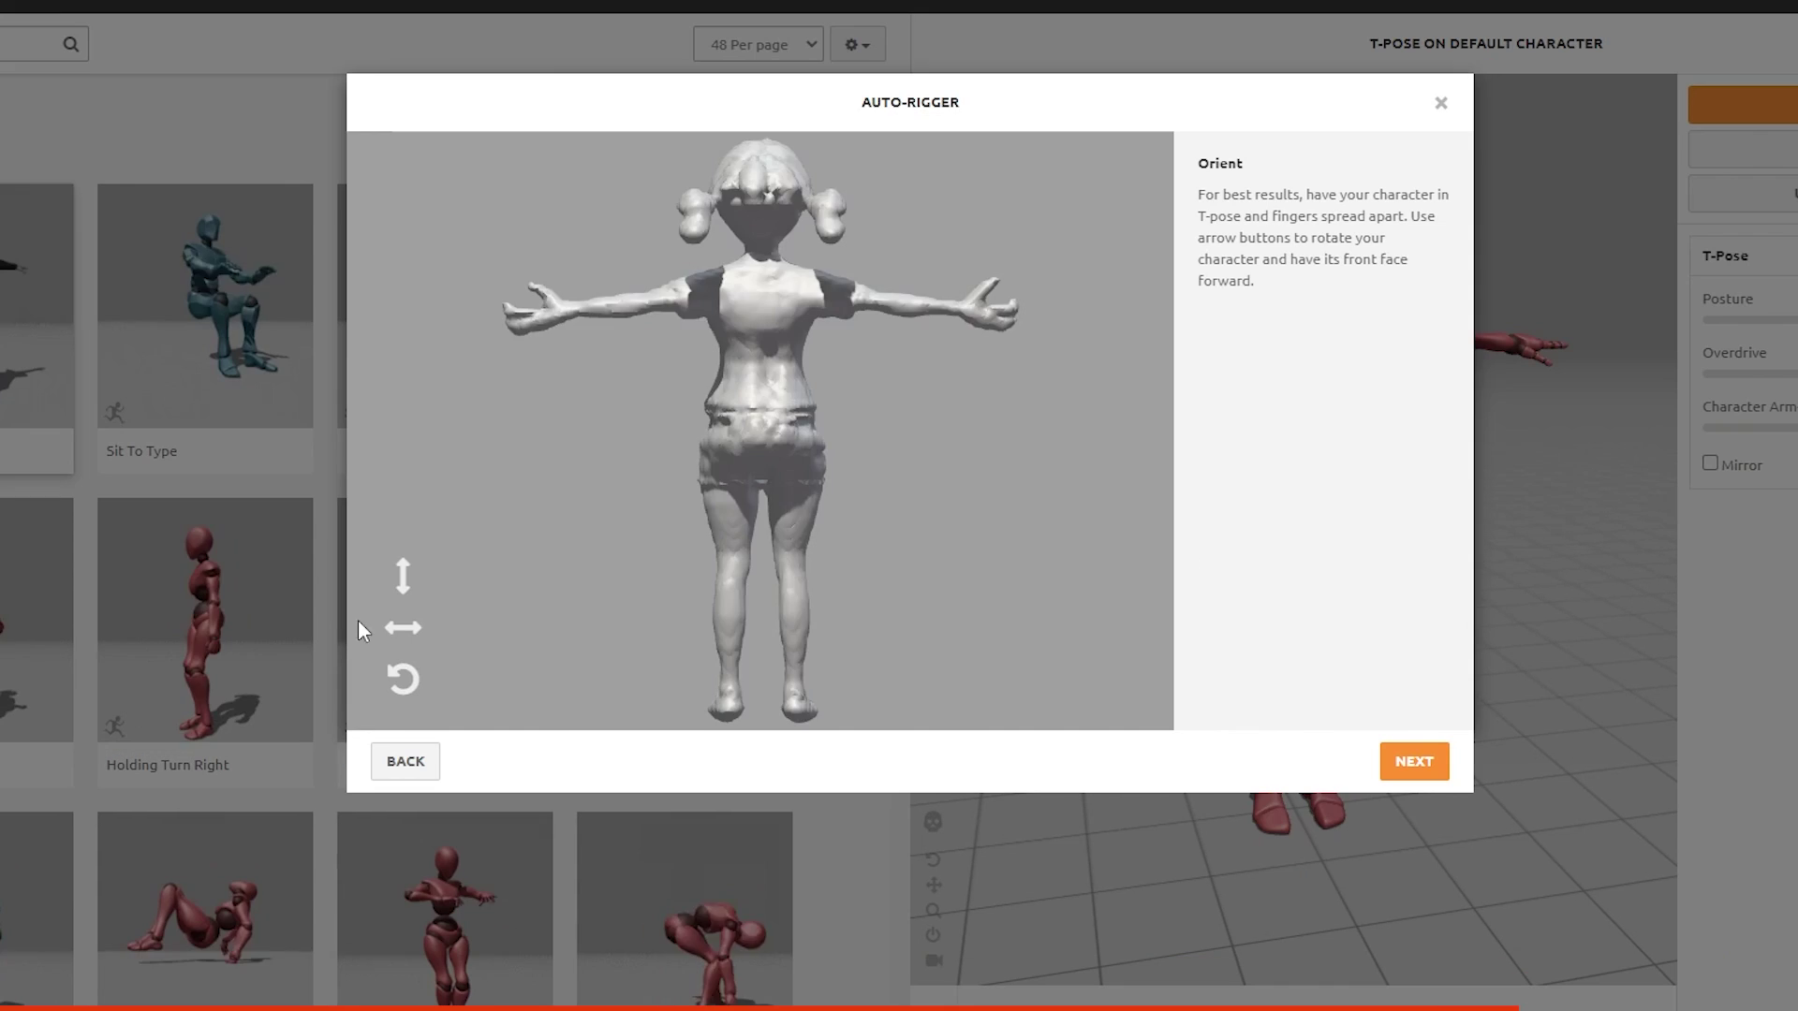
Step: Turn the girl's character to face forward, choose a lower-detail Skeleton LOD and confirm the auto-rigged character
{"action": "left_click", "coordinate": [402, 627]}
{"action": "left_click", "coordinate": [402, 628]}
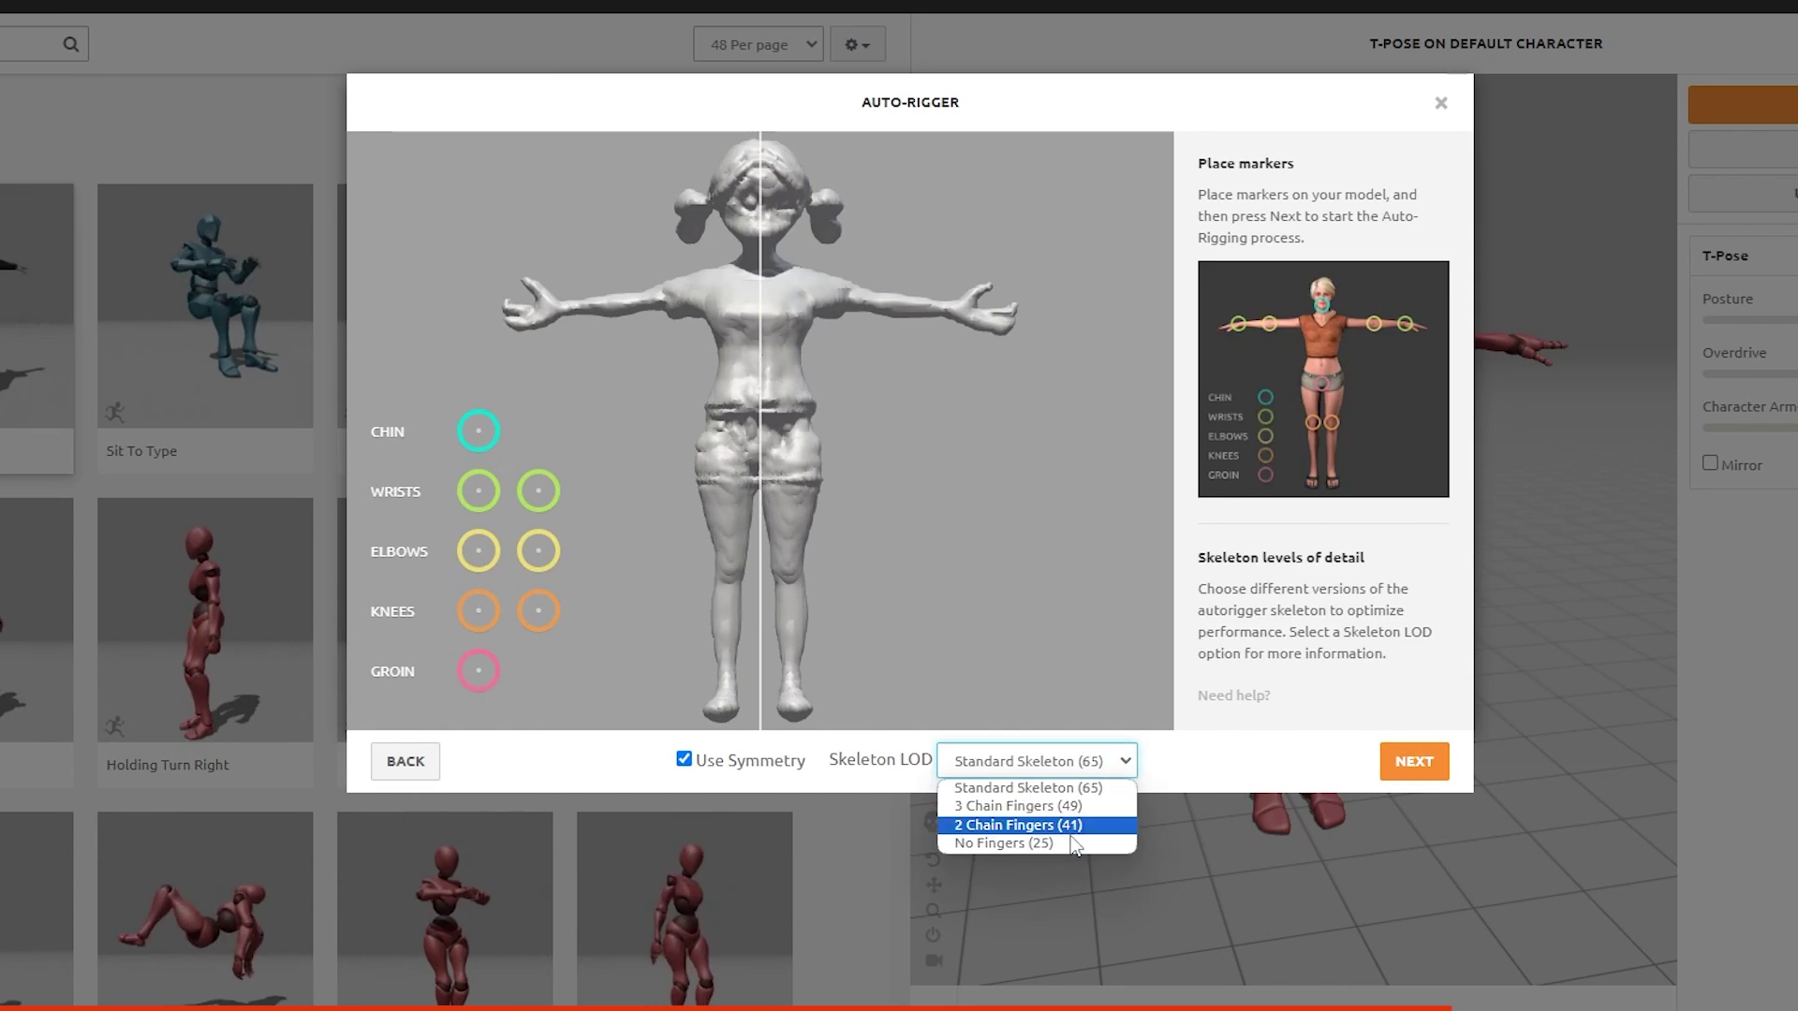
{"action": "left_click", "coordinate": [993, 836]}
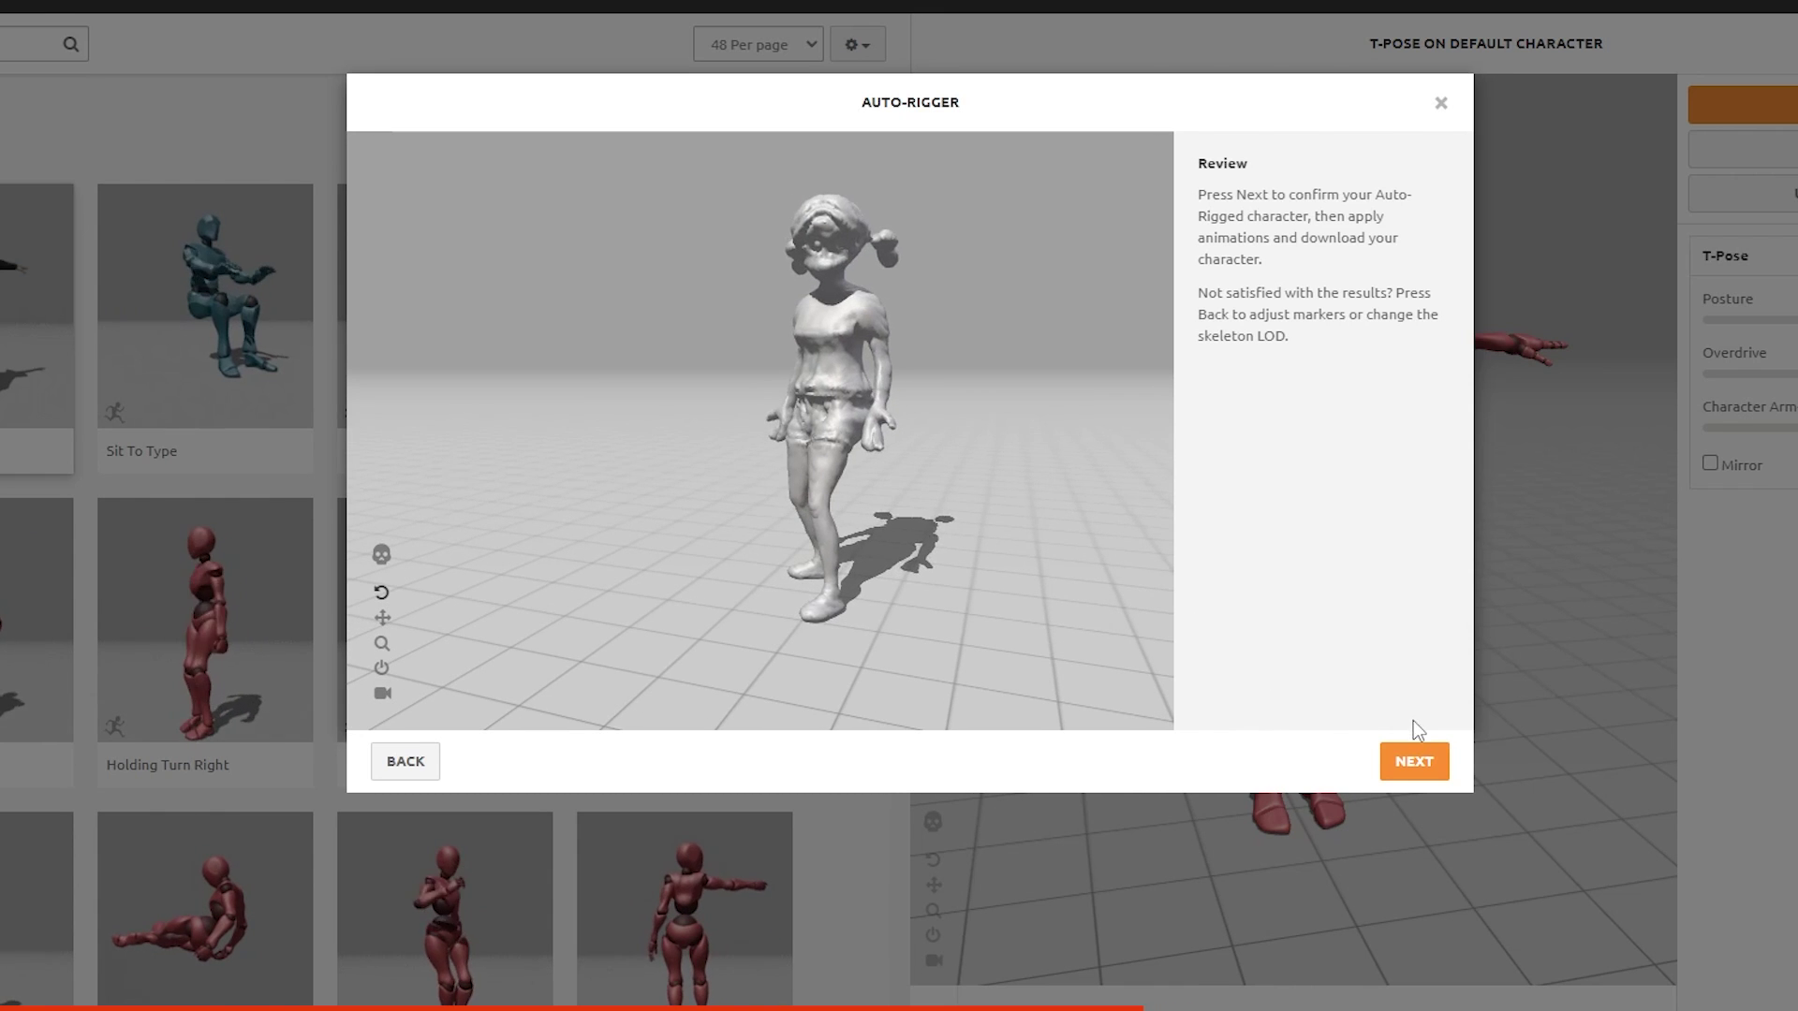
{"action": "left_click", "coordinate": [1414, 761]}
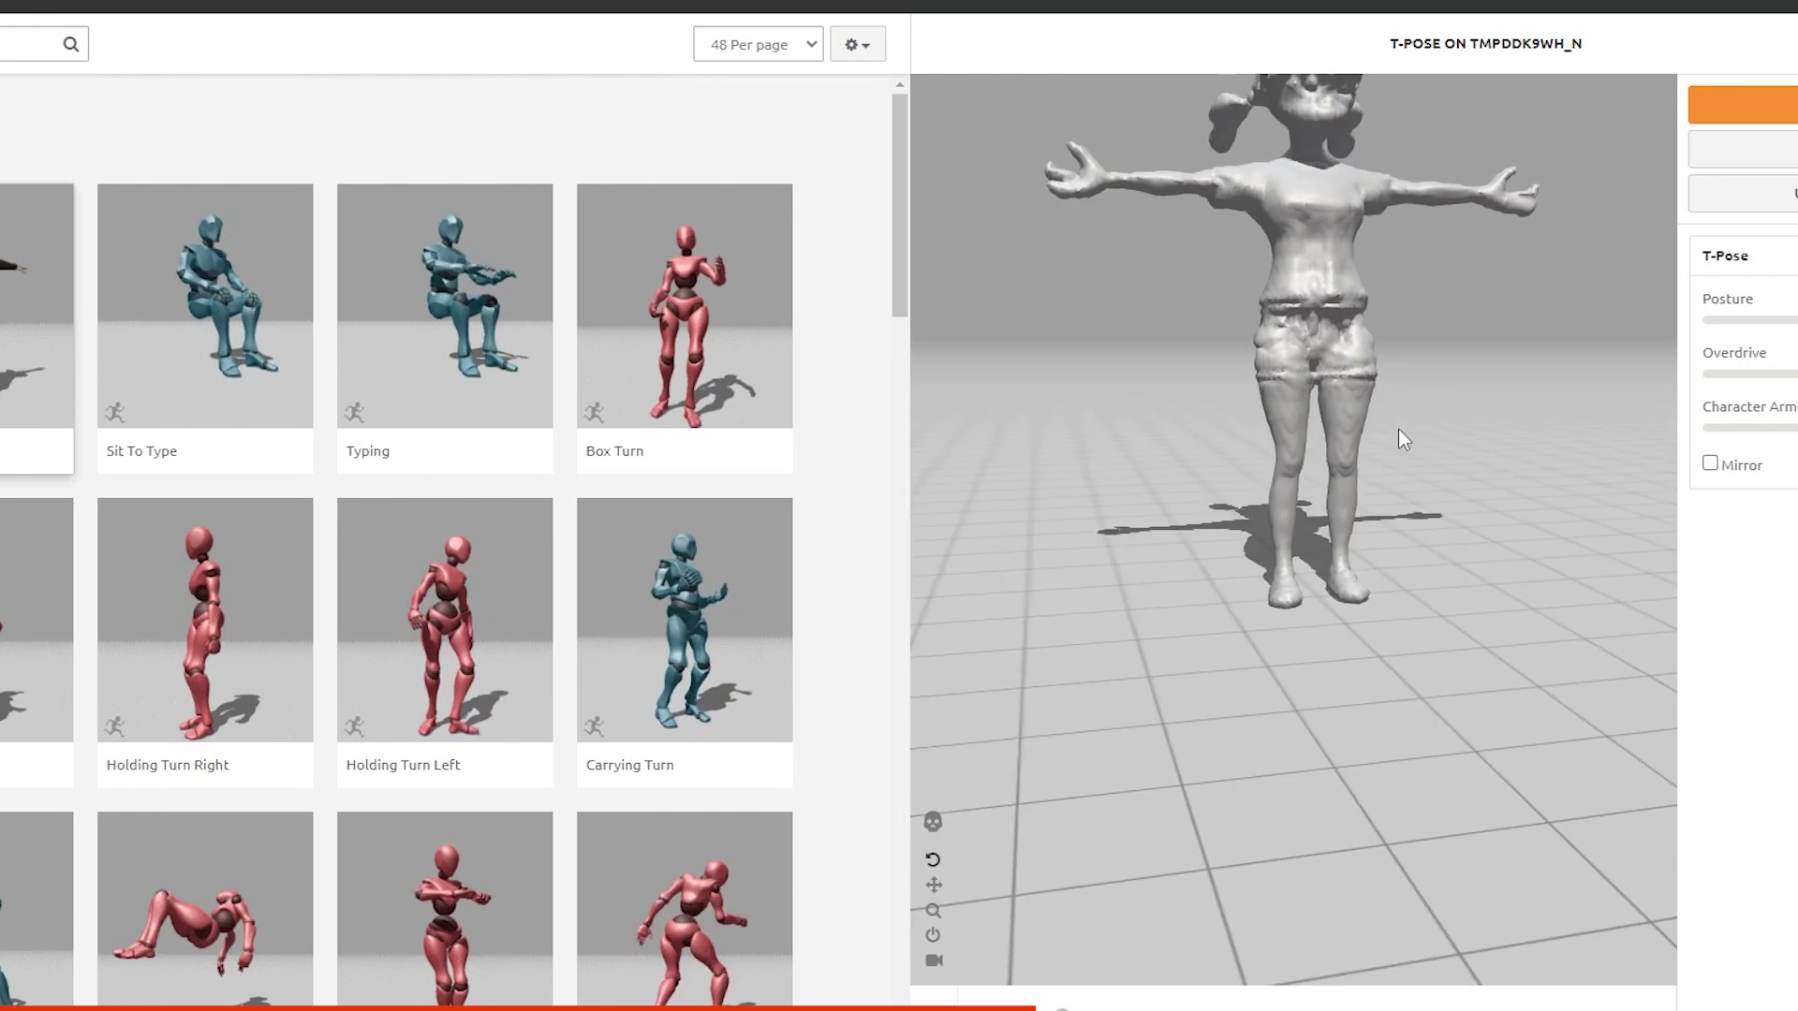
Step: Apply the Sit To Type animation to the rigged girl, view it from another angle and apply Box Turn
{"action": "left_click", "coordinate": [269, 299]}
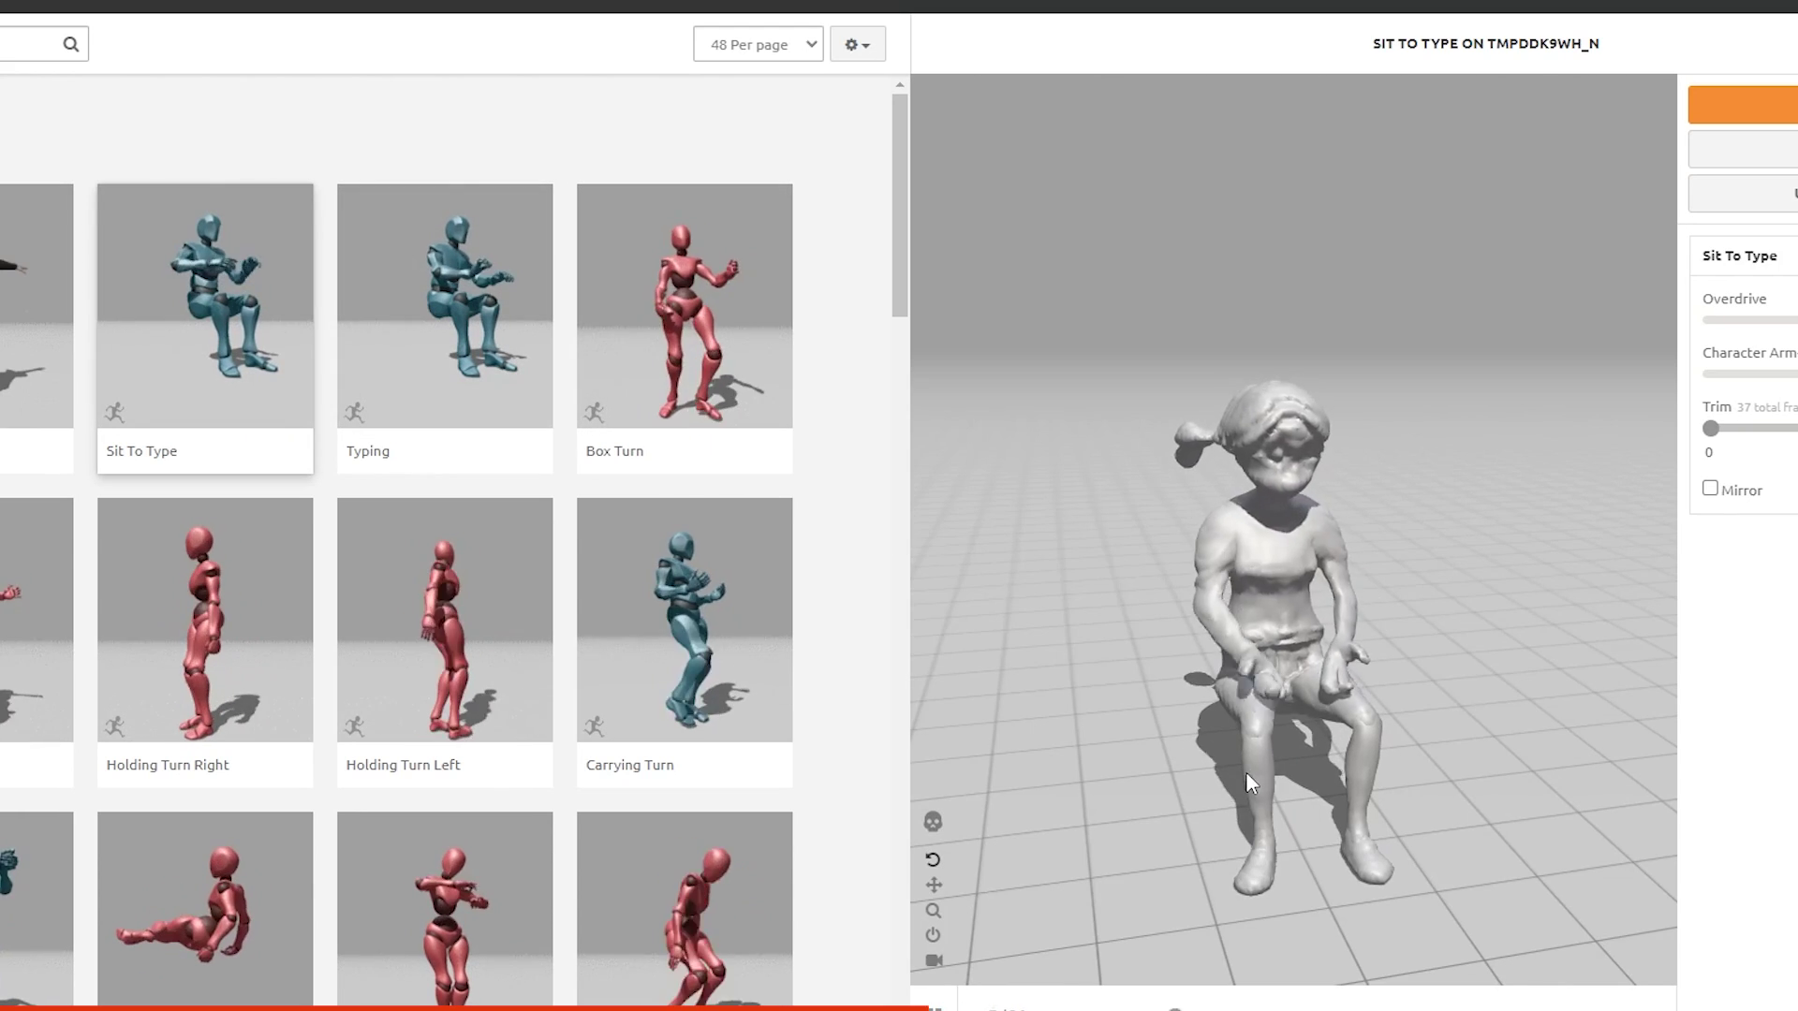
{"action": "left_click_drag", "start_coordinate": [1246, 772], "coordinate": [1452, 682]}
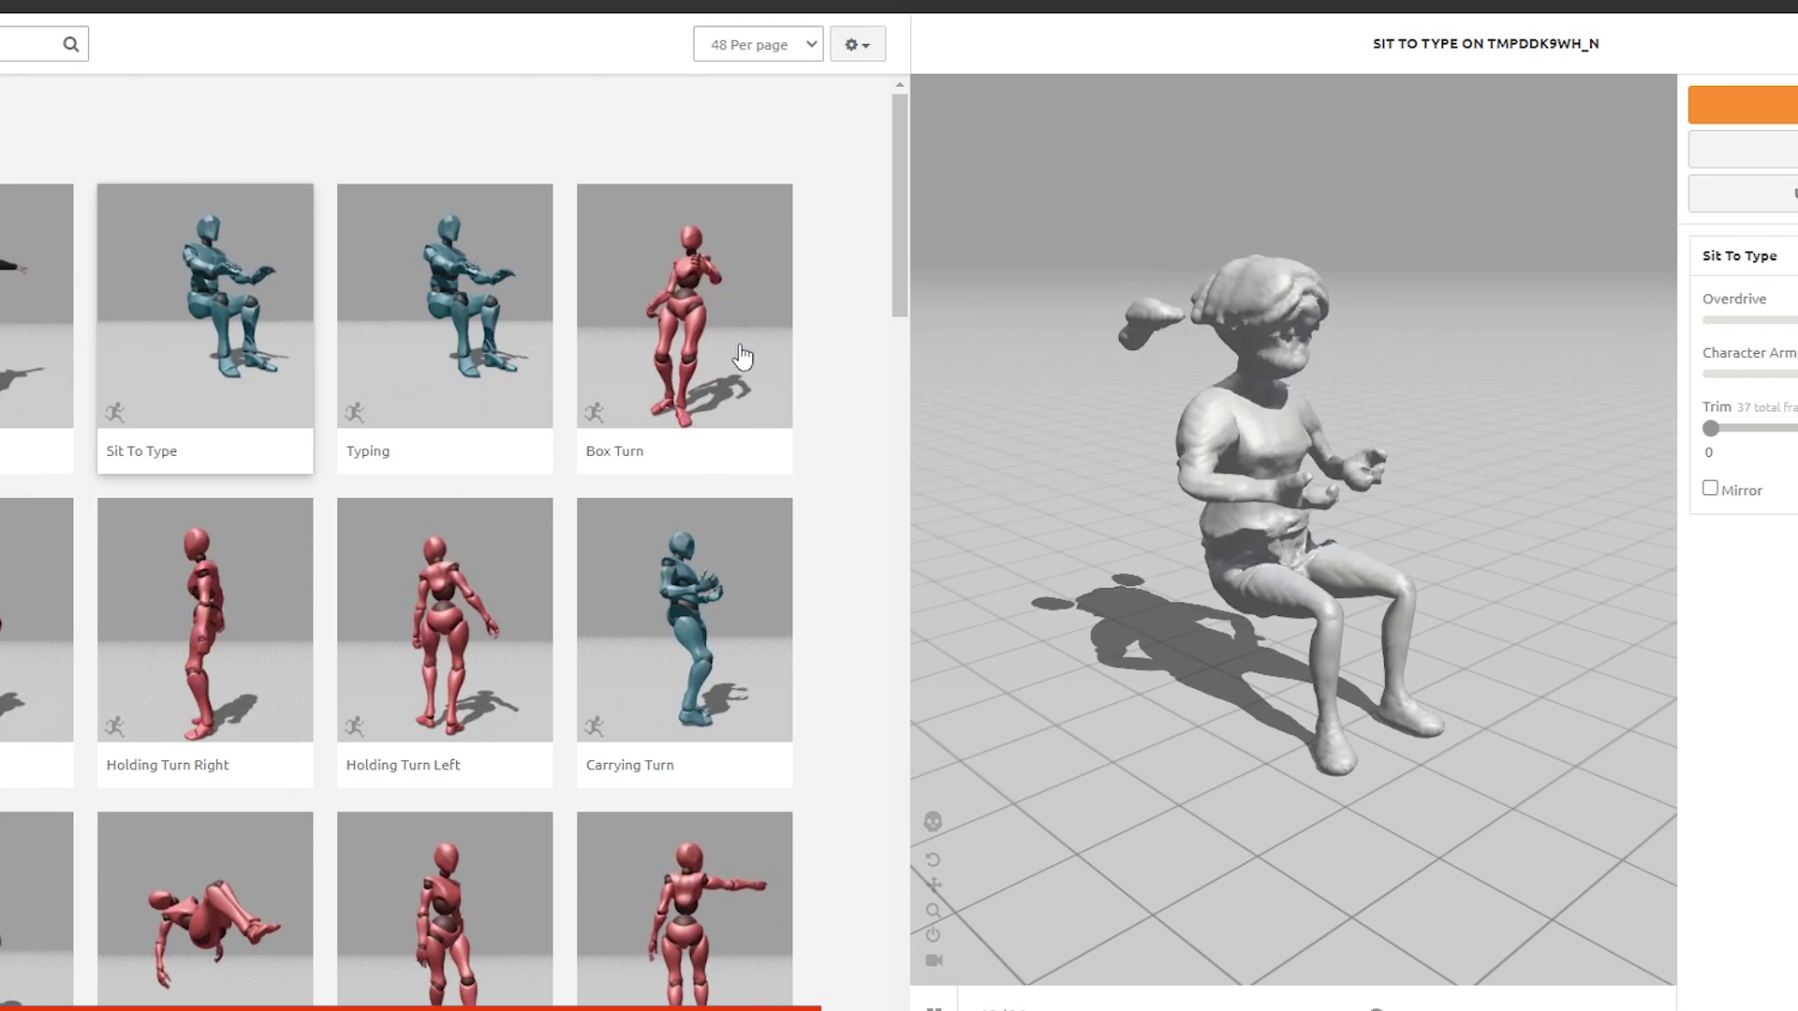
{"action": "left_click", "coordinate": [726, 347]}
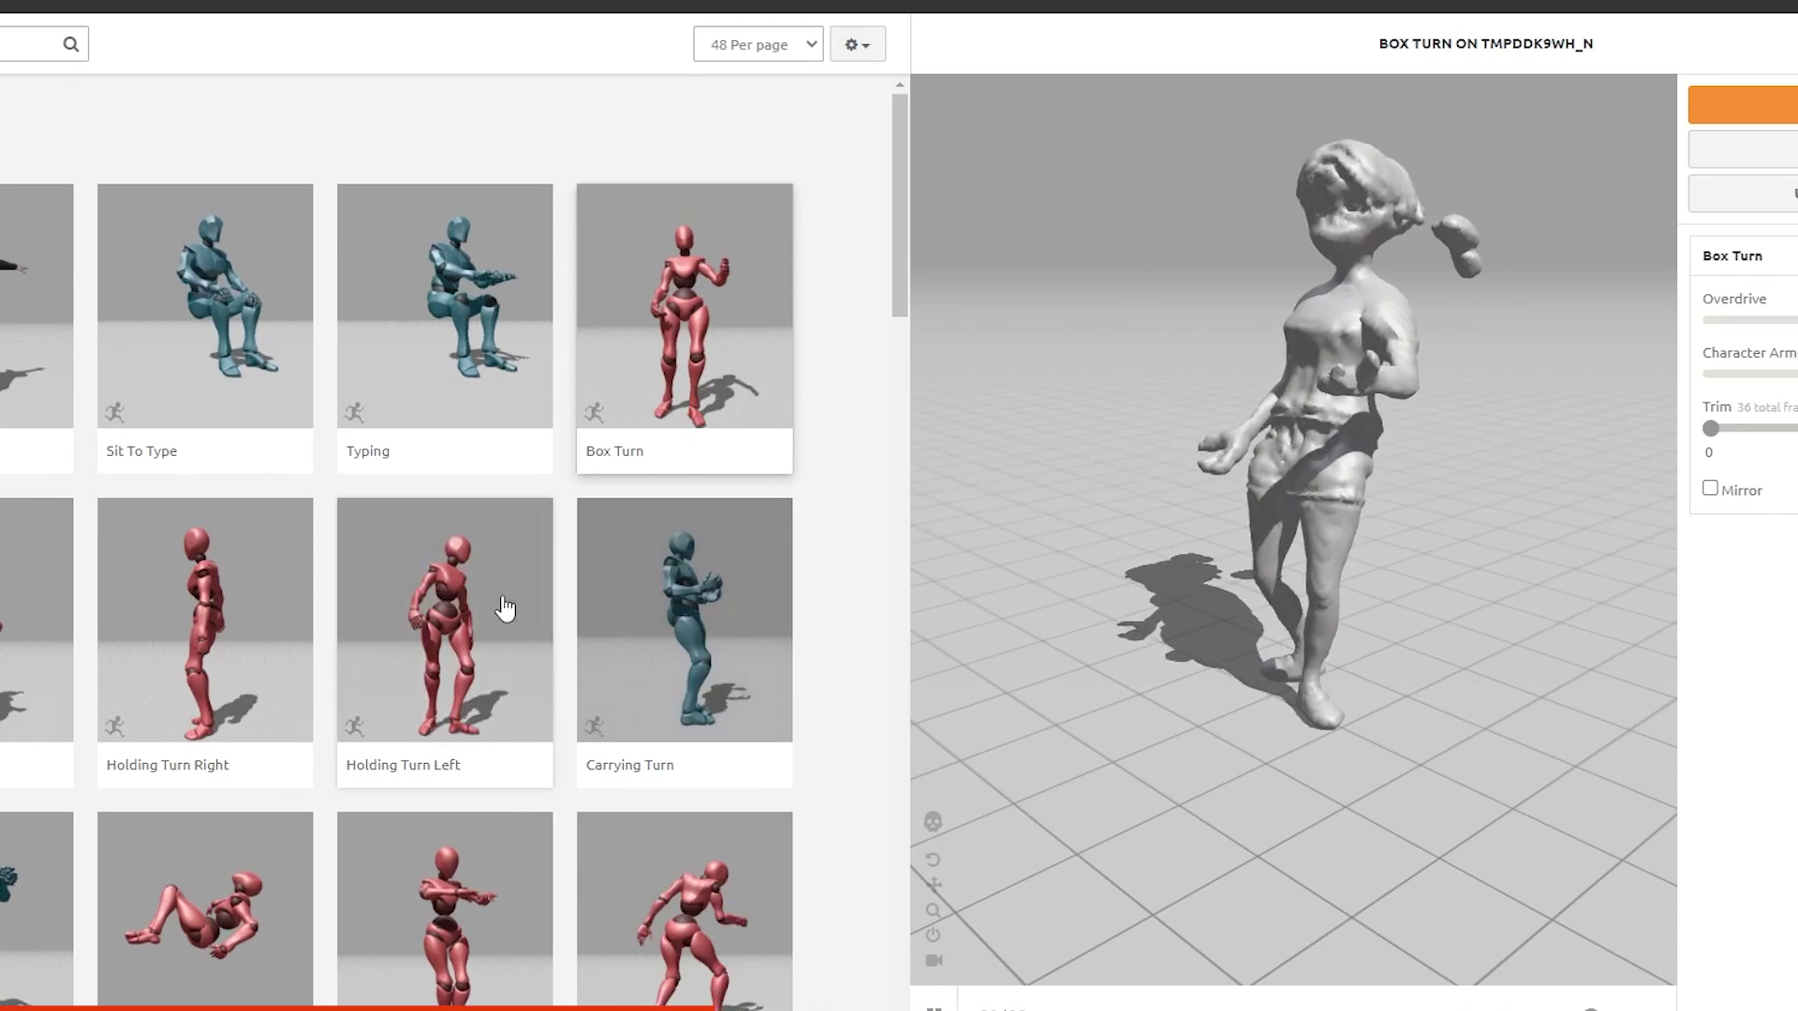
Step: Try the Holding Turn Left animation on the rigged girl, followed by Using A Filing Cabinet
{"action": "left_click", "coordinate": [505, 610]}
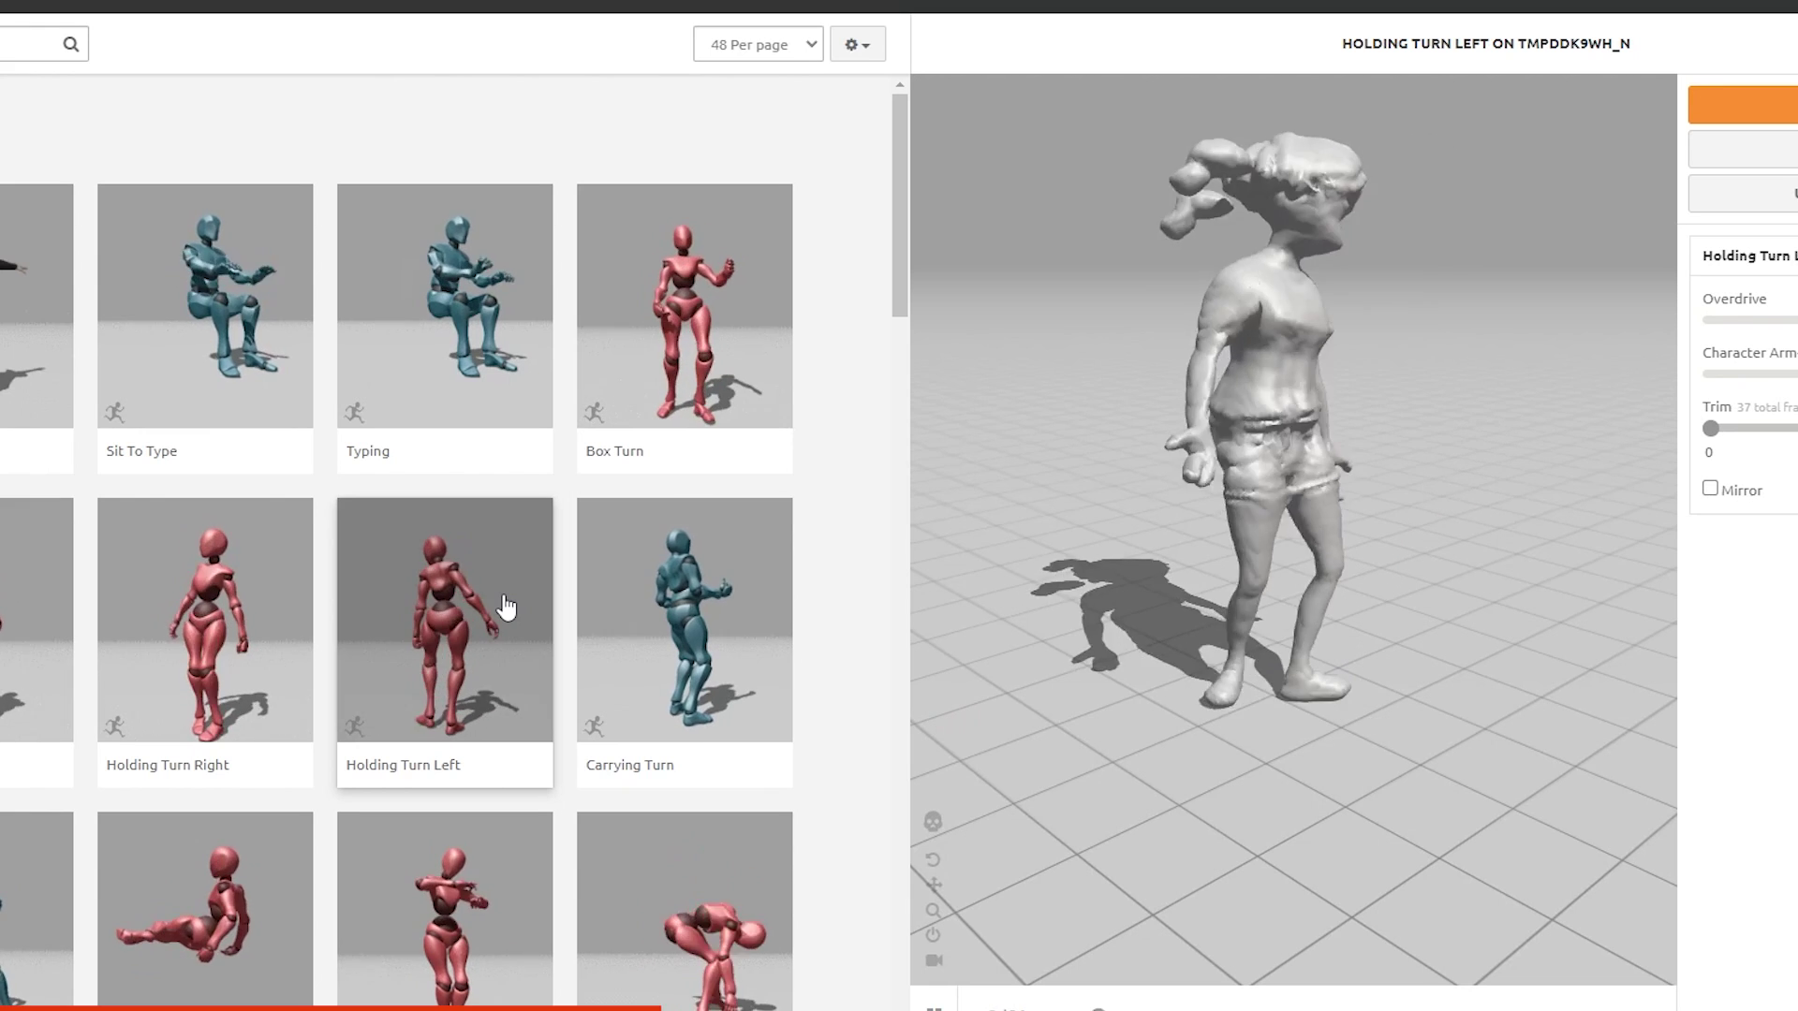
{"action": "scroll", "coordinate": [507, 694], "scroll_direction": "down", "scroll_amount": 3}
{"action": "left_click", "coordinate": [505, 693]}
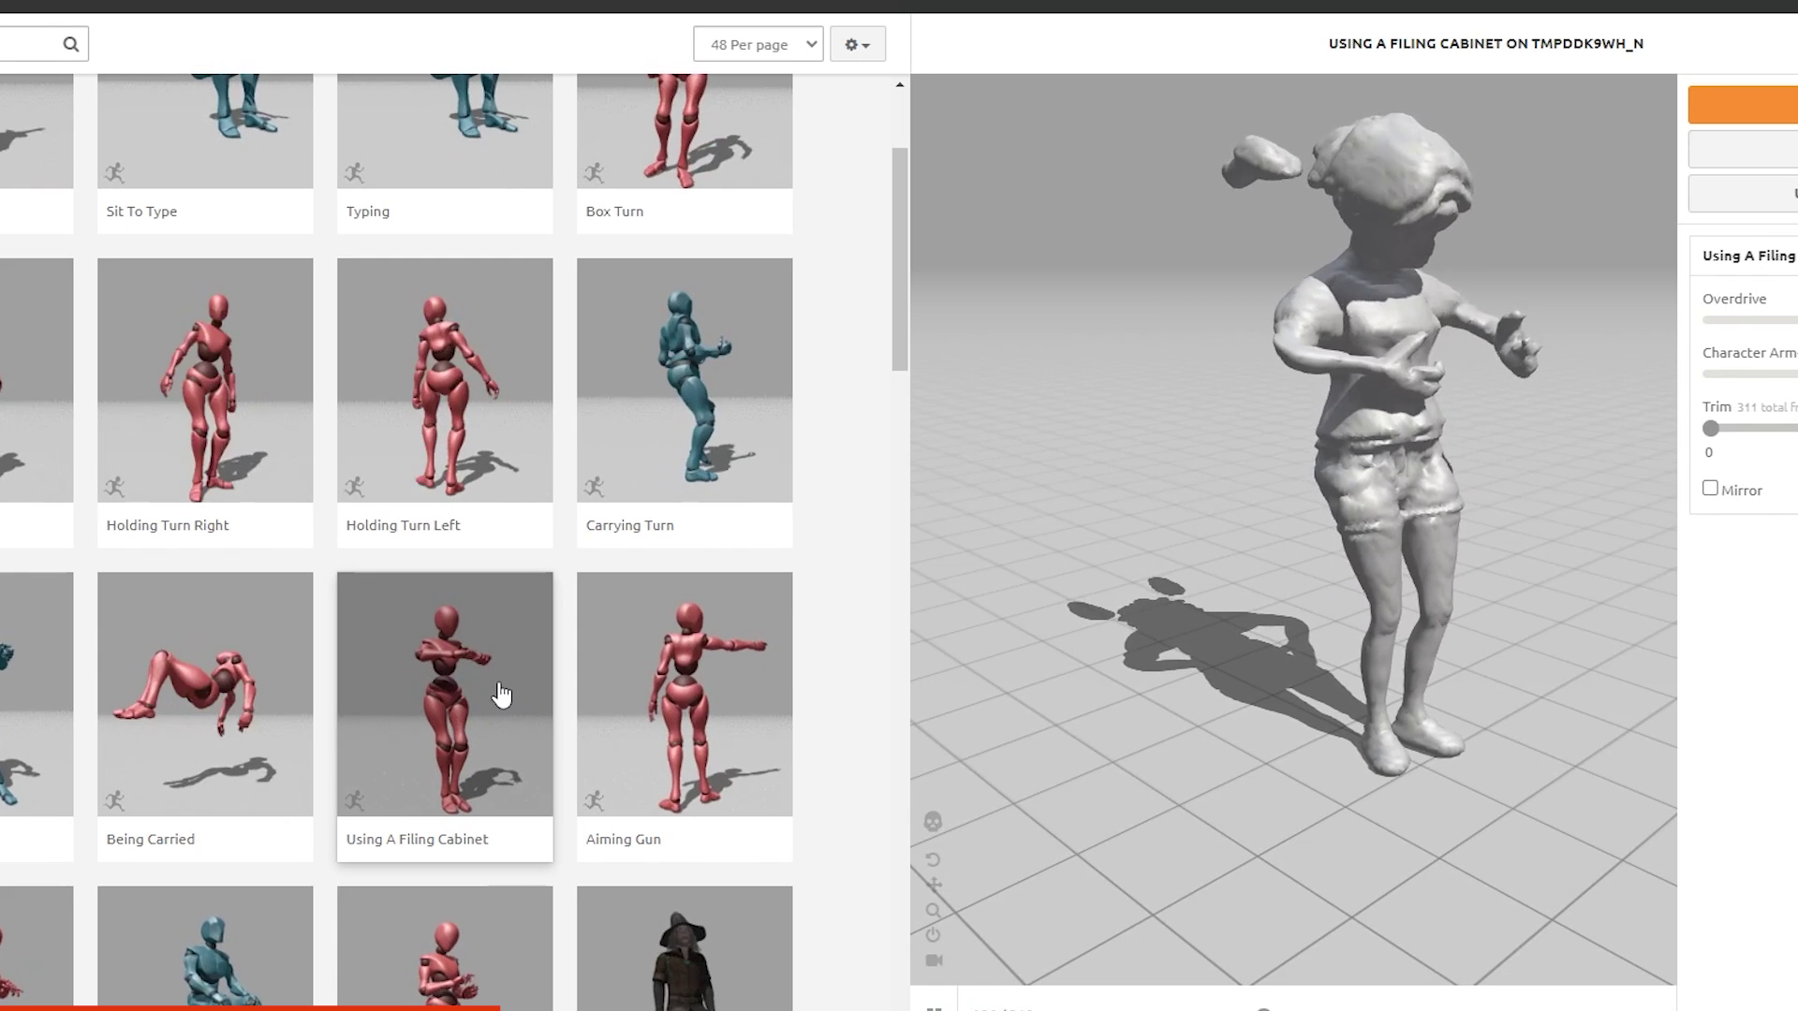
Step: Apply the Aiming Gun animation to the girl, replace it with Hit To The Legs, and browse further animations
{"action": "left_click", "coordinate": [693, 698]}
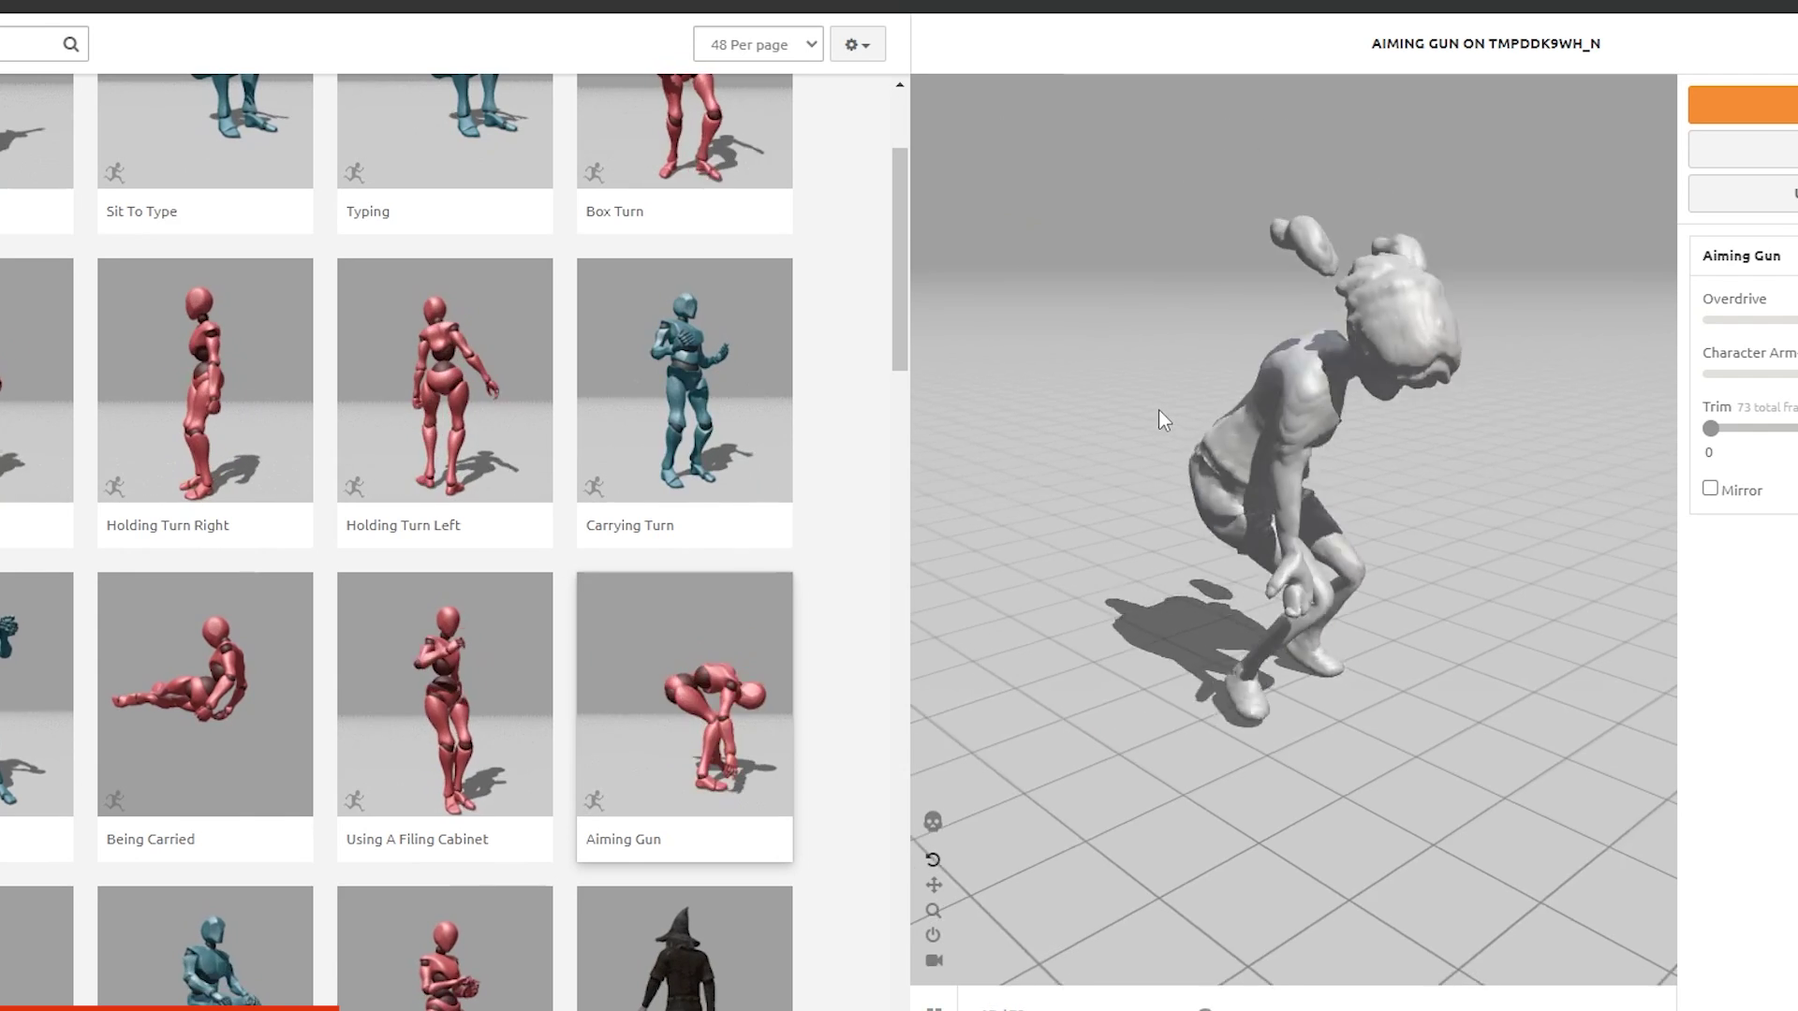
{"action": "scroll", "coordinate": [602, 547], "scroll_direction": "down", "scroll_amount": 4}
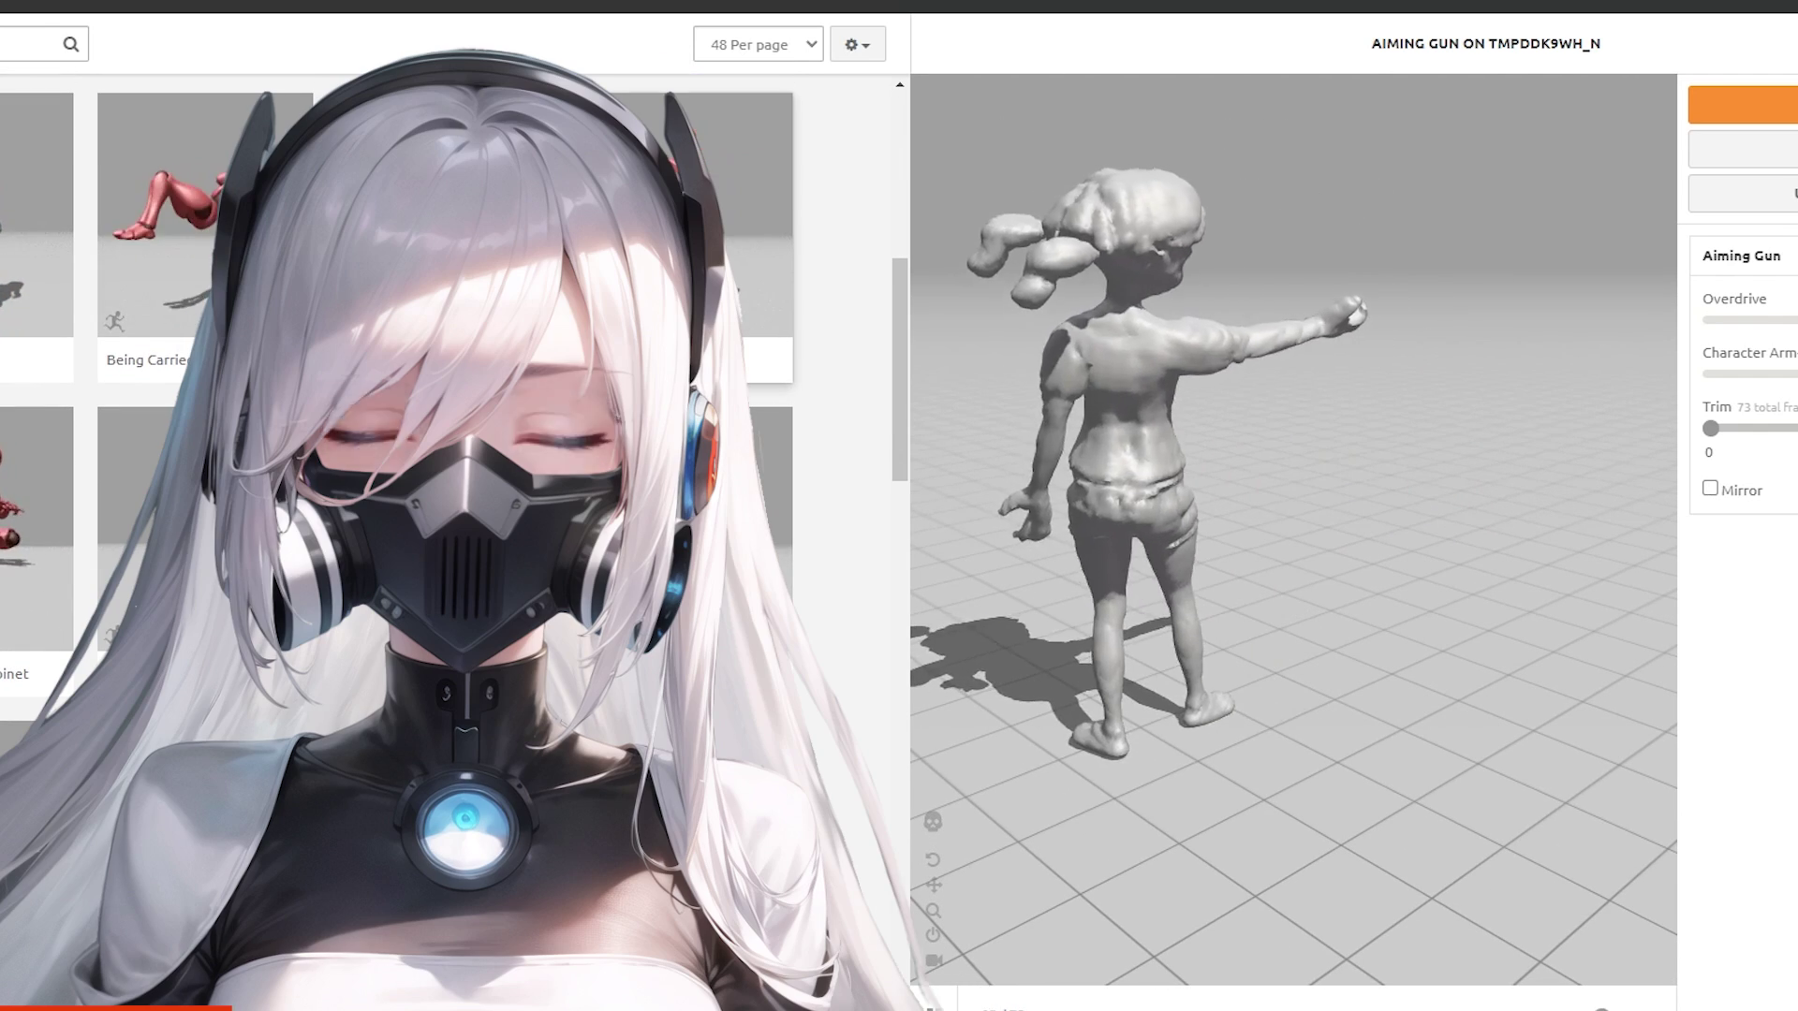
{"action": "left_click", "coordinate": [445, 843]}
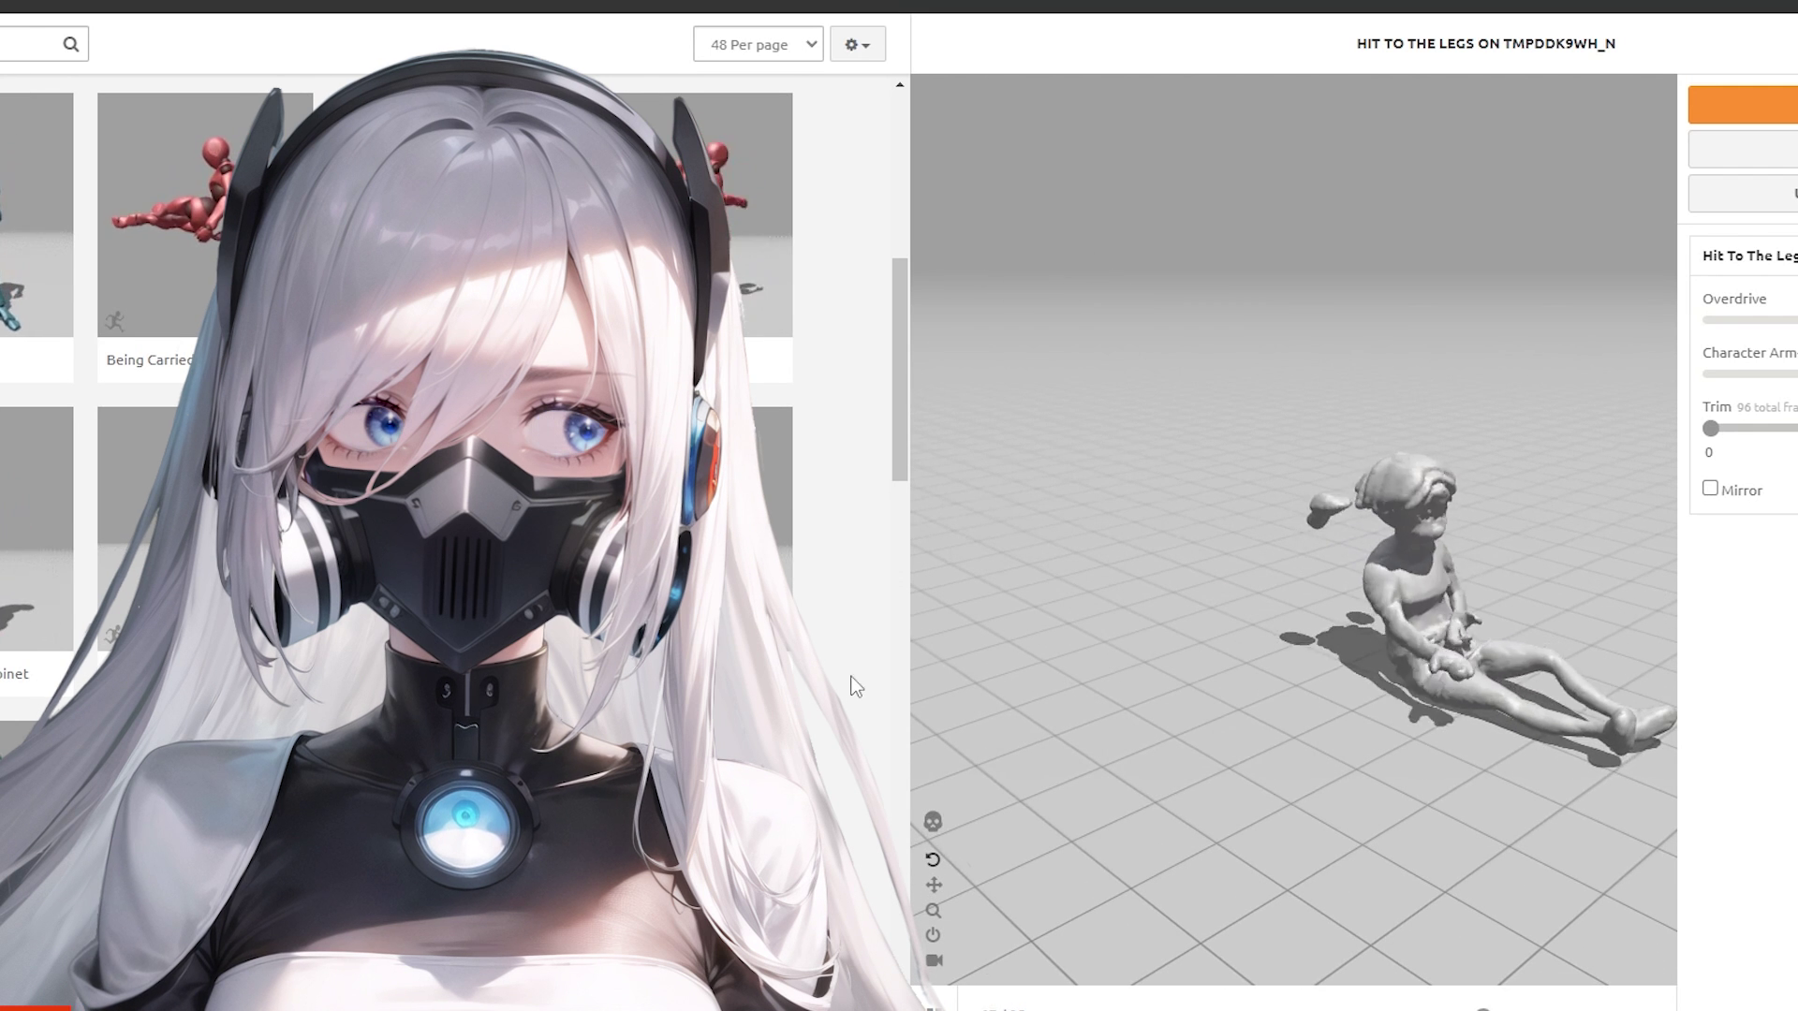
{"action": "scroll", "coordinate": [850, 682], "scroll_direction": "down", "scroll_amount": 4}
{"action": "scroll", "coordinate": [850, 683], "scroll_direction": "down", "scroll_amount": 3}
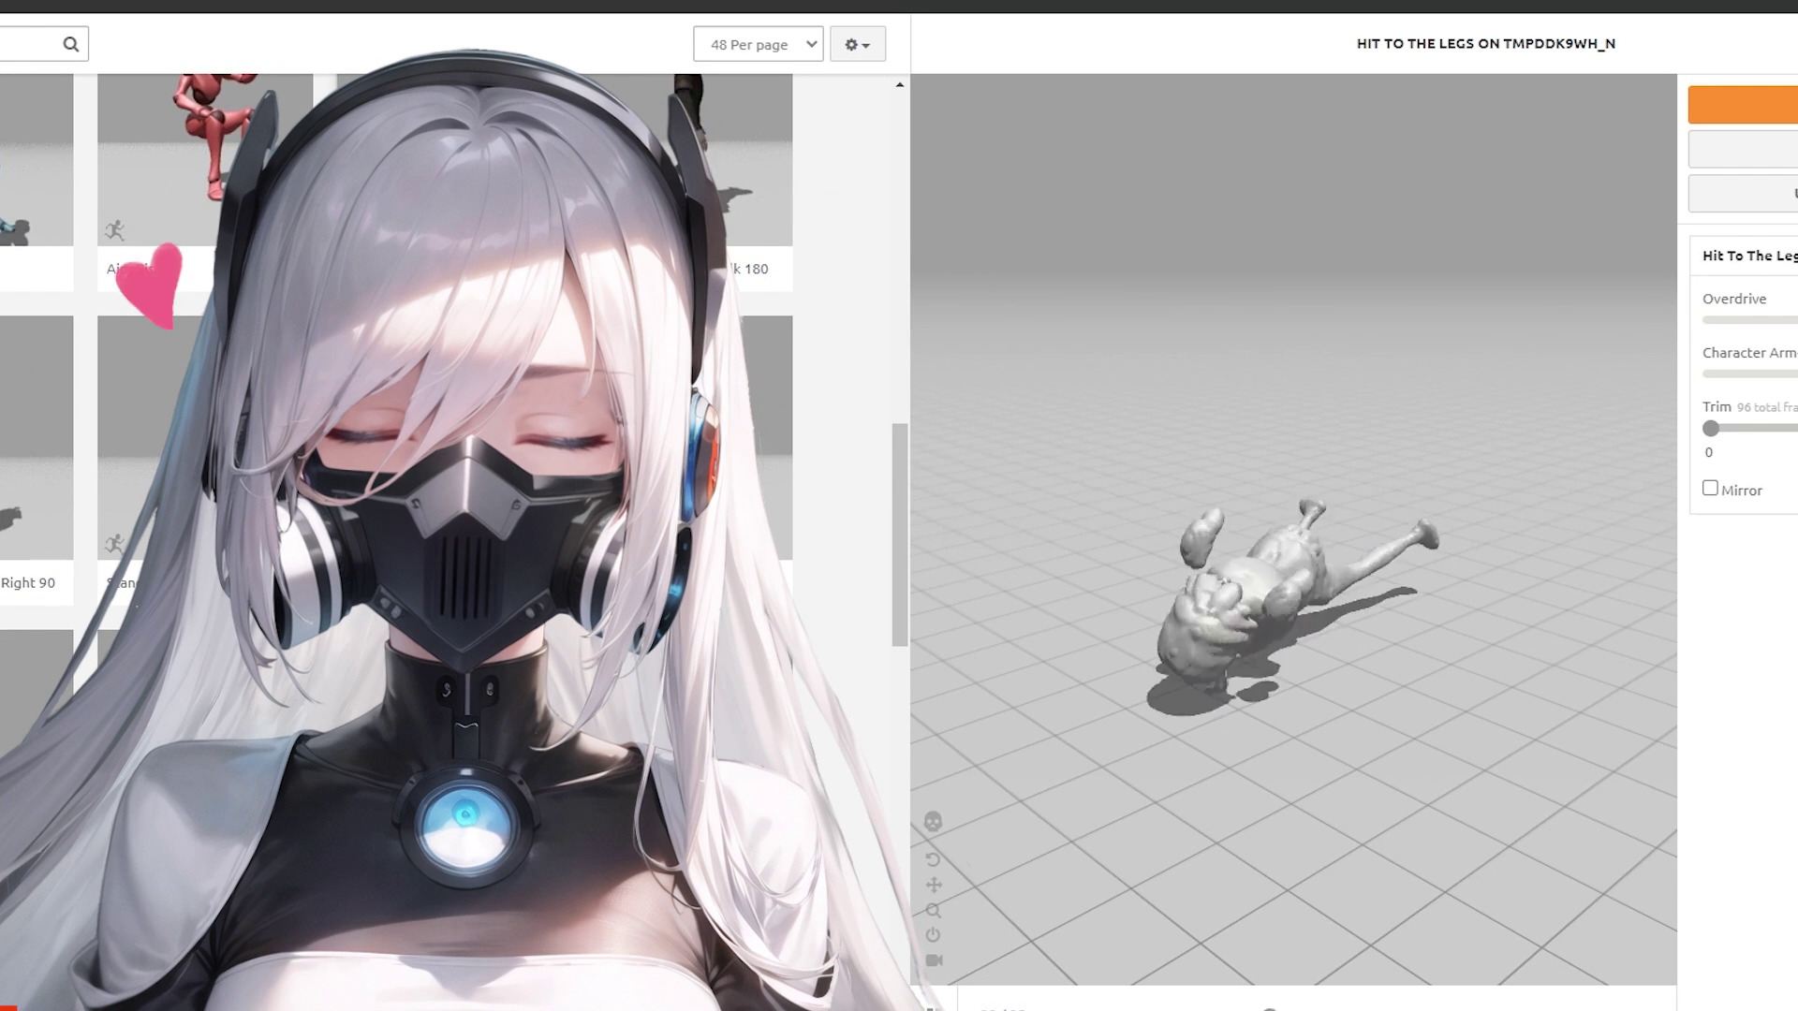